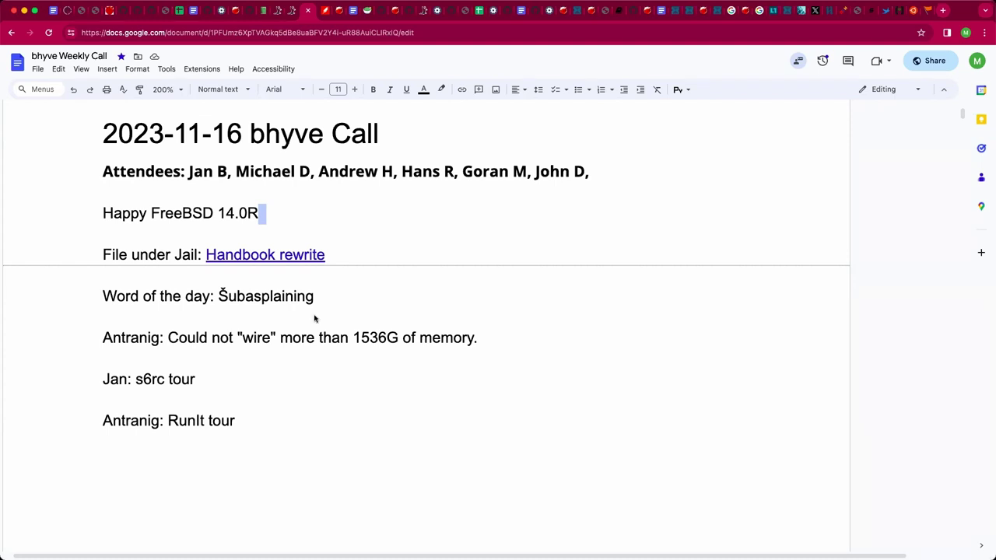
pyautogui.click(338, 210)
pyautogui.tripleClick(265, 233)
pyautogui.click(250, 257)
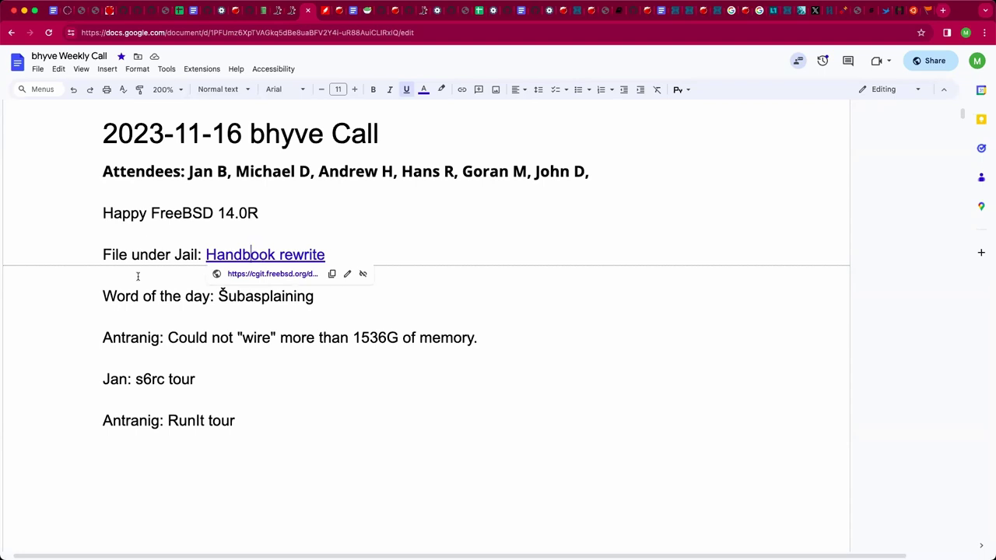
pyautogui.click(147, 316)
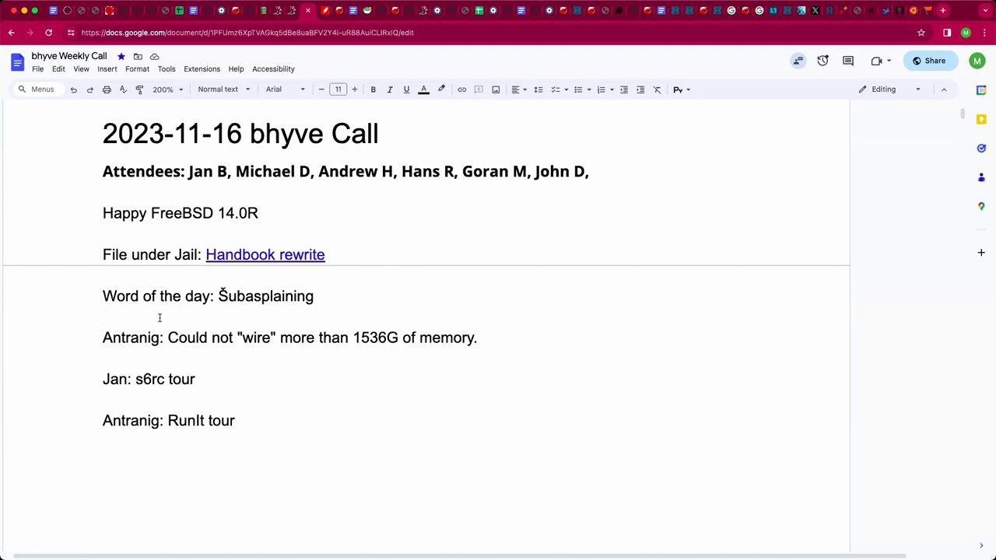
# Start a new note below the RunIt tour line with the speaker's name and the topic "Timecounters".
pyautogui.click(379, 338)
pyautogui.doubleClick(297, 383)
pyautogui.press('Down')
pyautogui.press('Down')
pyautogui.press('Down')
pyautogui.press('Down')
pyautogui.write('Hans: T')
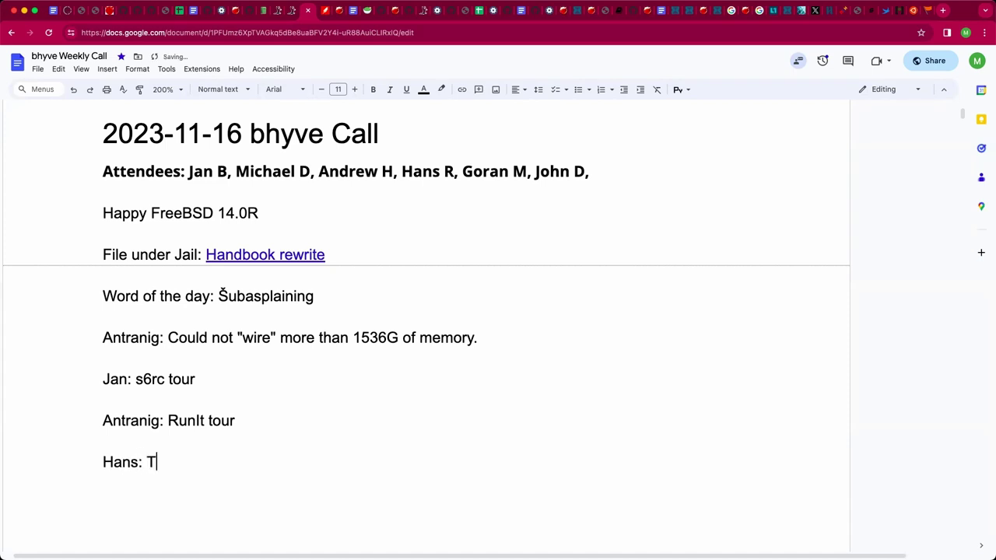
pyautogui.write('imecounters')
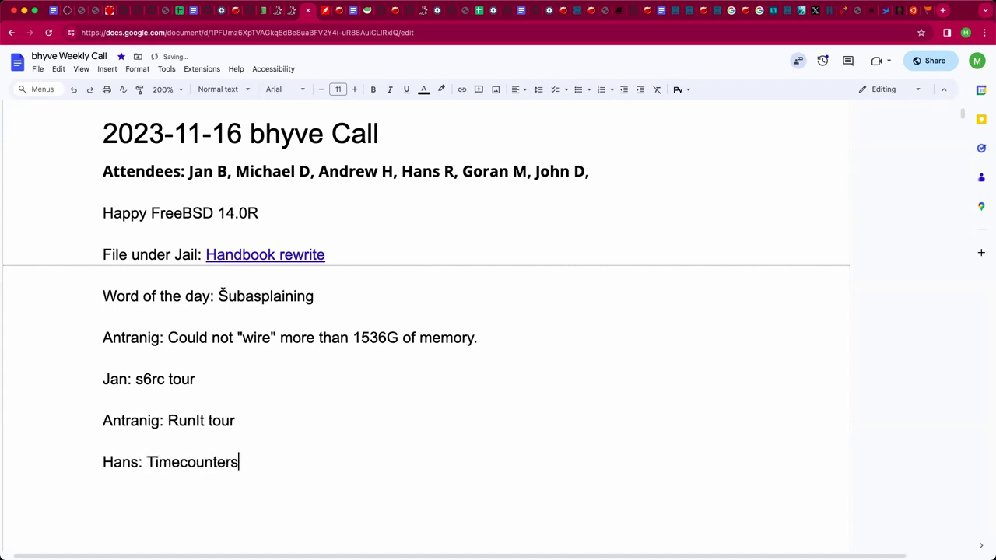
# Complete the Timecounters note with ": Has older Intel and AMD hardware.".
pyautogui.write(':')
pyautogui.write('Has older ')
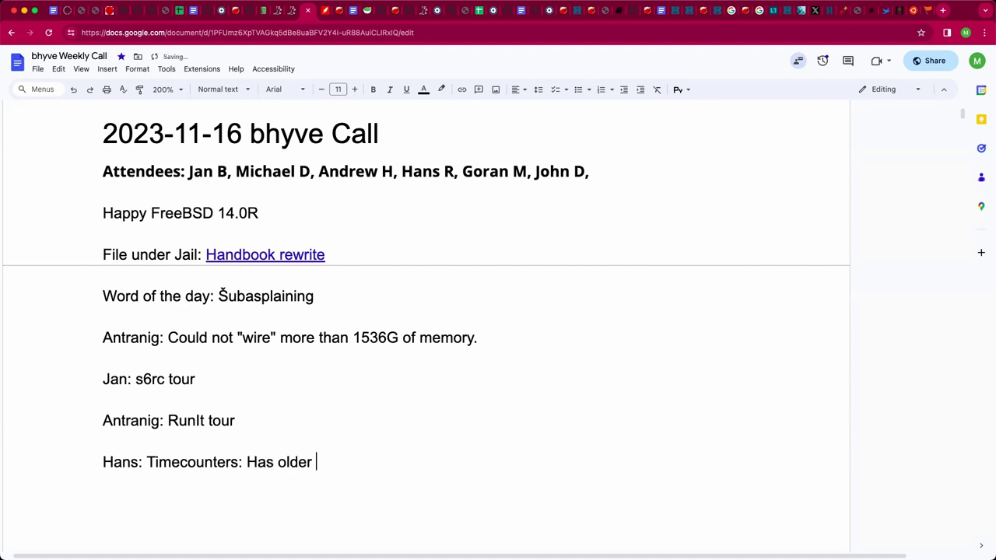
pyautogui.write('Intel and AMD h')
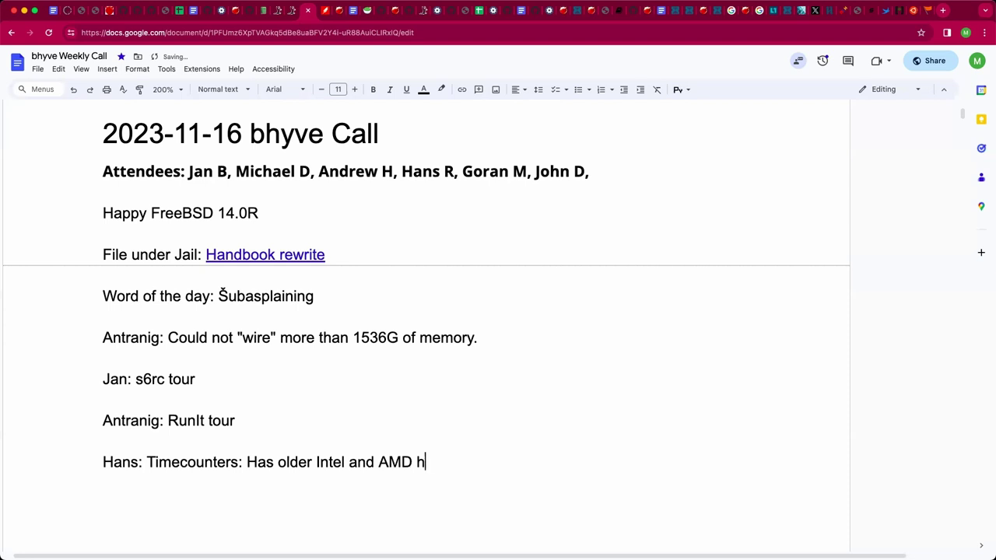
pyautogui.write('ardware.')
pyautogui.press('BackSpace')
pyautogui.press('BackSpace')
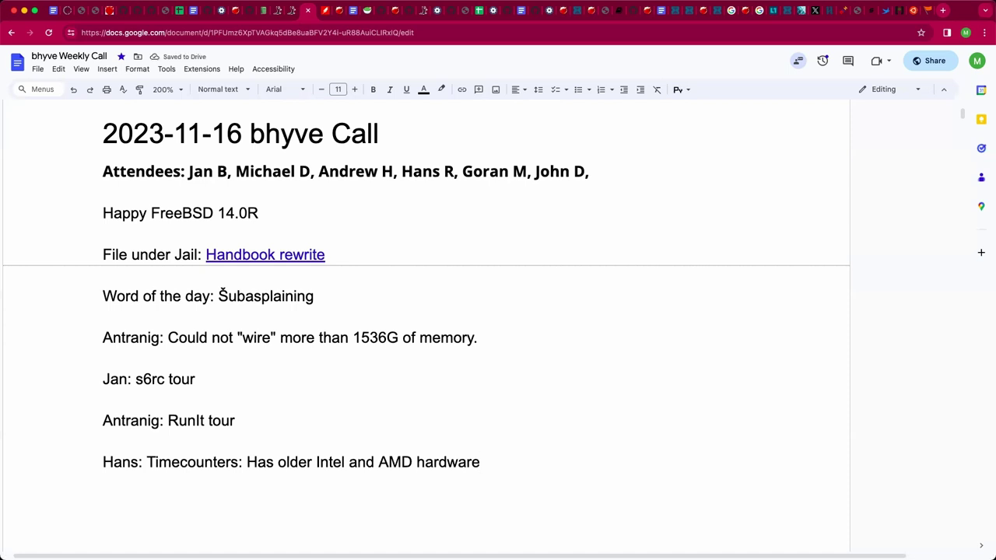
pyautogui.write('.')
# Start a new note below the Timecounters line with the speaker's name and the topic "Process Supervision interface:".
pyautogui.click(296, 507)
pyautogui.write('Jan: Process ')
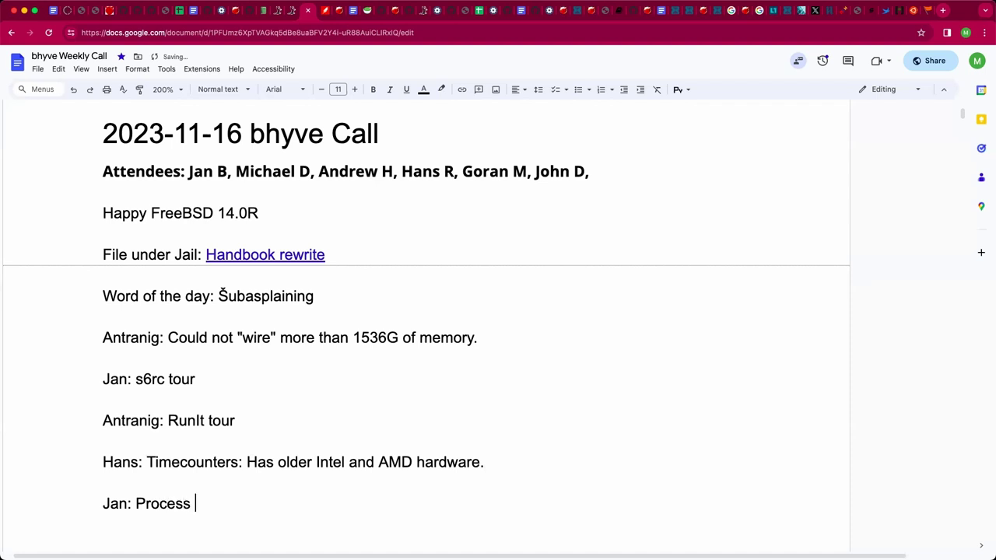
pyautogui.write('Supervision inte')
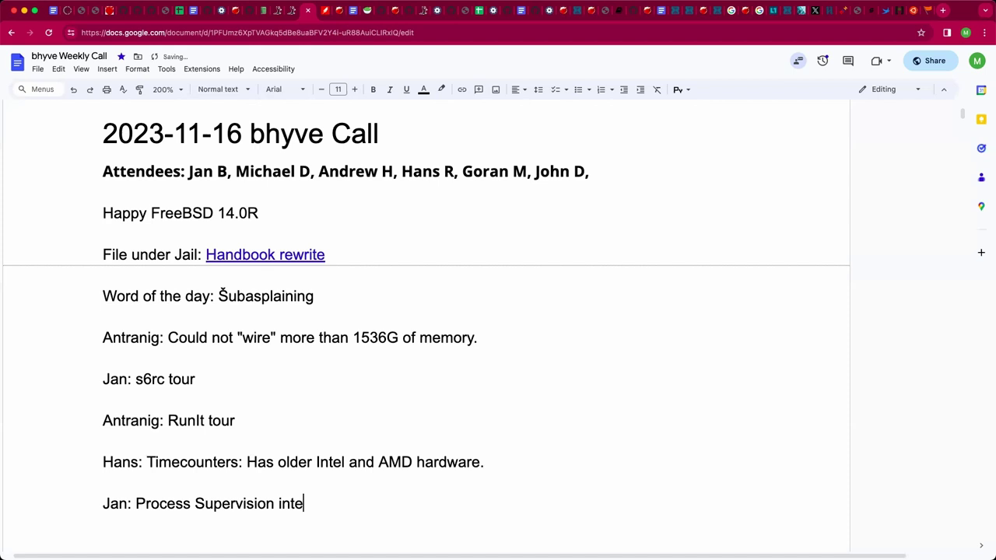
pyautogui.write('rface: ')
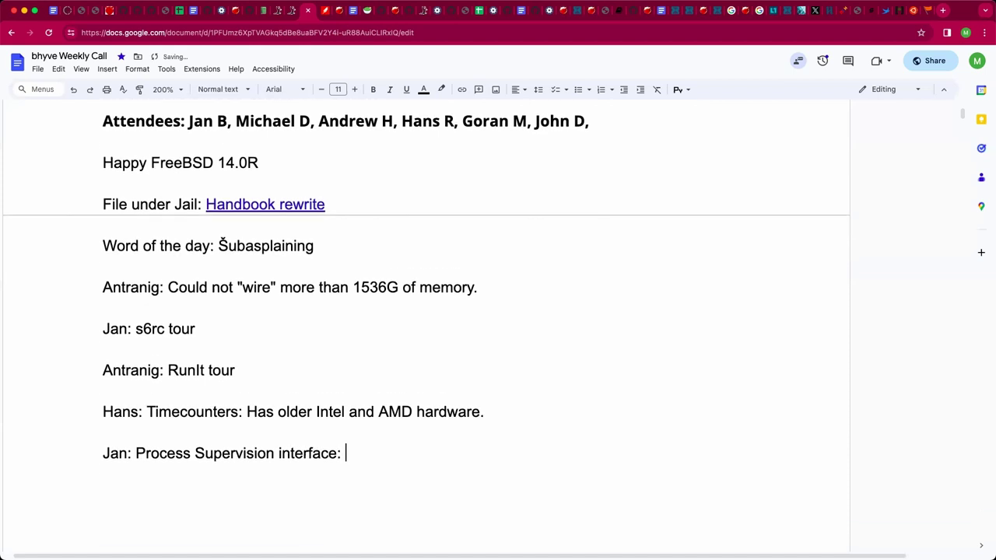
# Add to the Process Supervision note: "s6rc is “correct” in many regards but is not user-friendly. Putting an RC script in front of it.".
pyautogui.write('s')
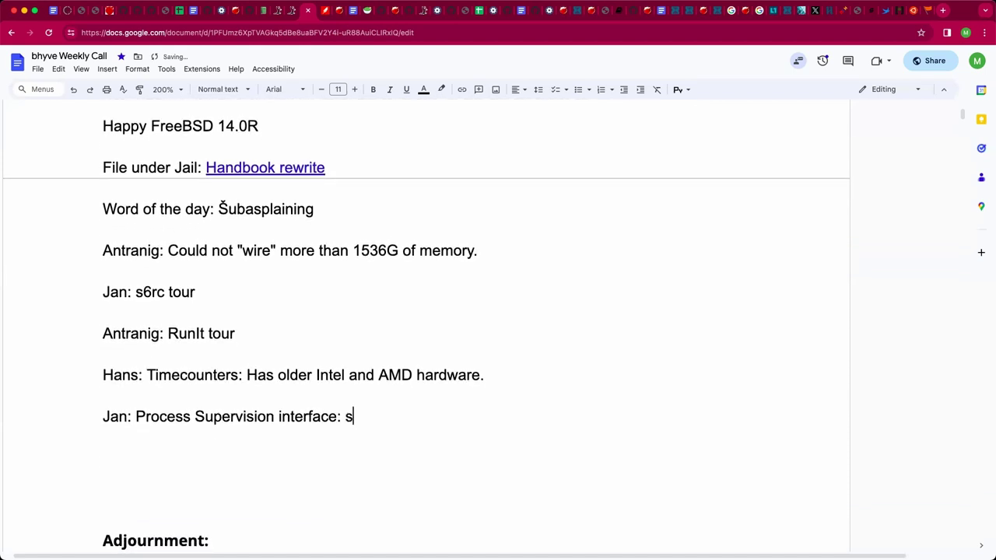
pyautogui.write('6rc is "correct')
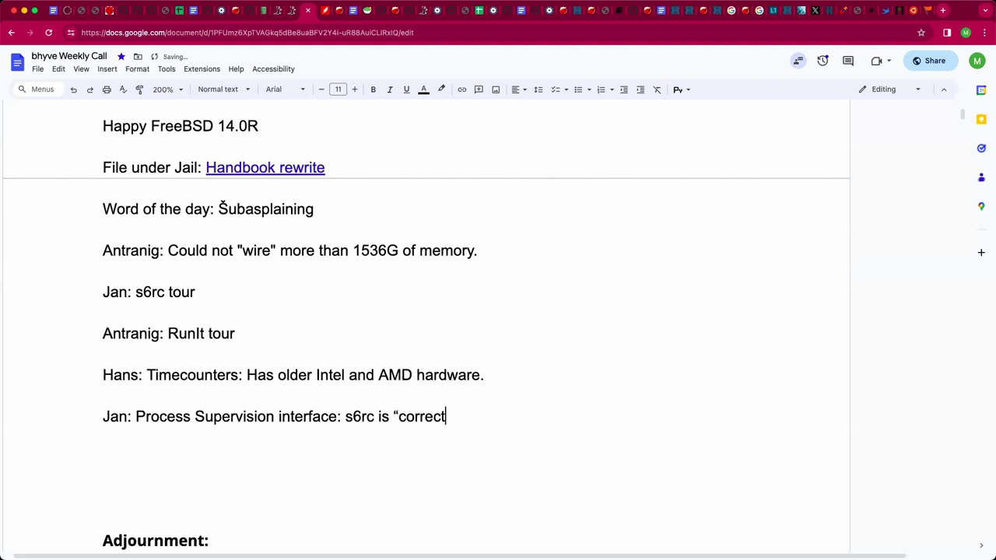
pyautogui.write('" in many req')
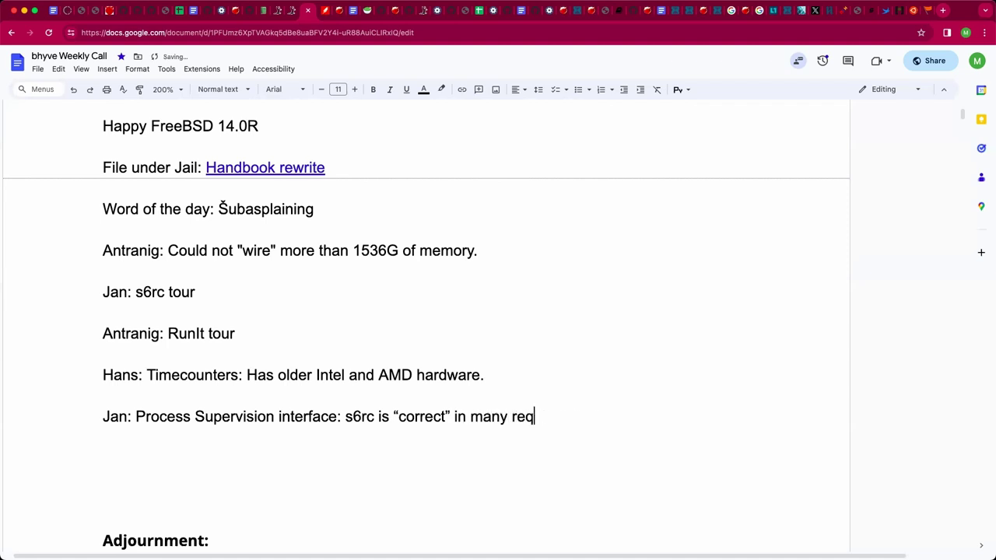
pyautogui.write('uai')
pyautogui.press('BackSpace')
pyautogui.press('BackSpace')
pyautogui.press('BackSpace')
pyautogui.press('BackSpace')
pyautogui.press('BackSpace')
pyautogui.write('egards but is not user-fri')
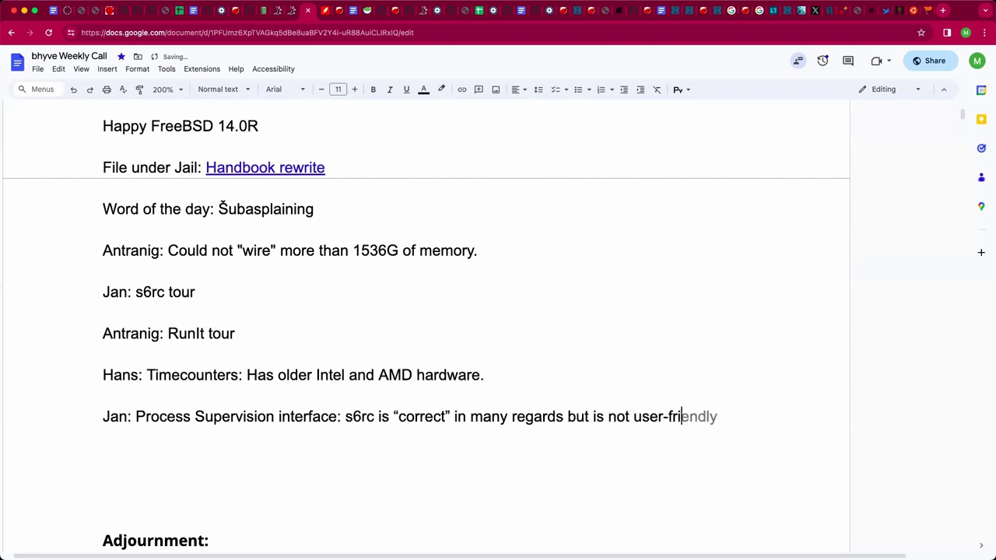
pyautogui.write('endly. Putting a')
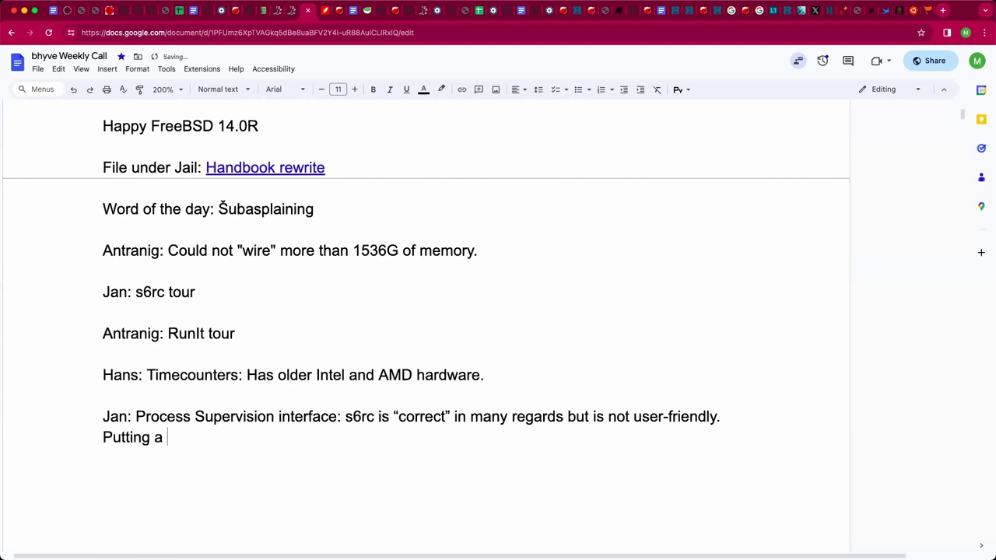
pyautogui.press('BackSpace')
pyautogui.write('n RC script in front of it.')
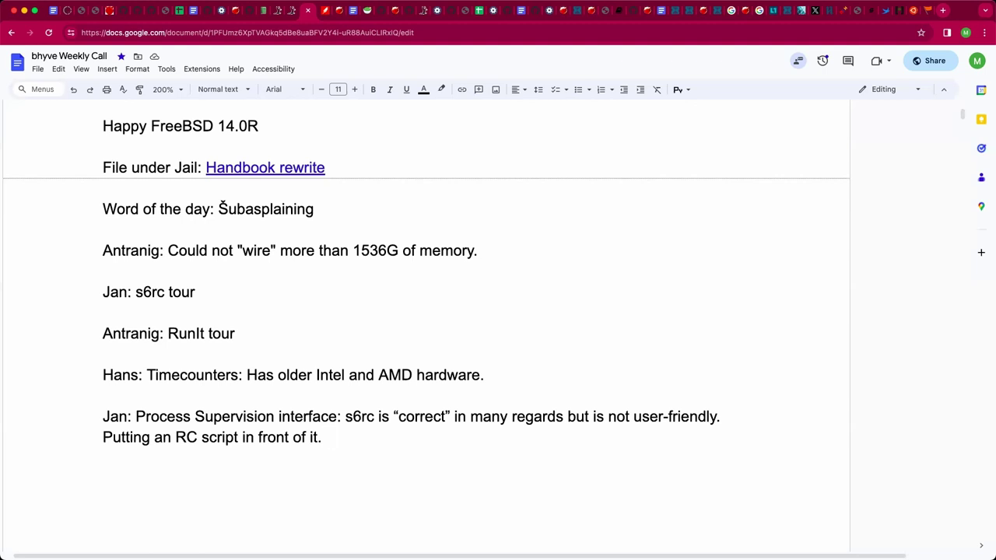
# Append the sentence "This is a much more focused use of it than a generic init replacement." to the Process Supervision note.
pyautogui.write('This ias')
pyautogui.press('BackSpace')
pyautogui.press('BackSpace')
pyautogui.press('BackSpace')
pyautogui.write('s a much more focused ')
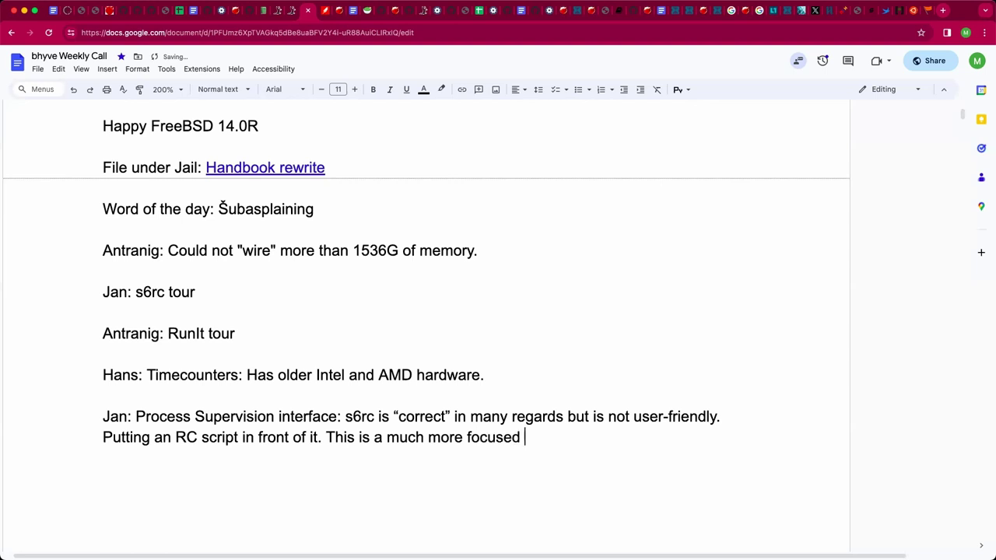
pyautogui.write('use of it than a generic init repl')
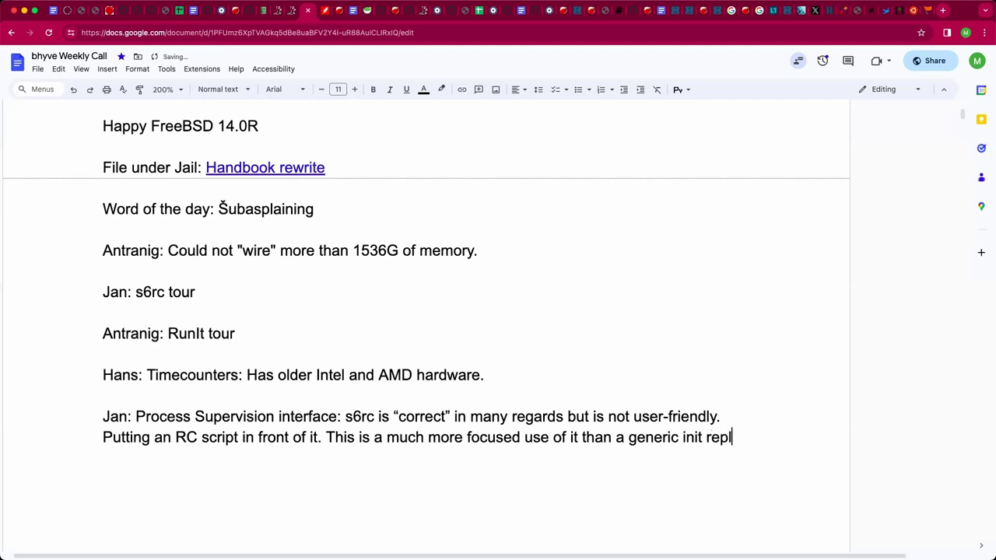
pyautogui.write('cement. "I')
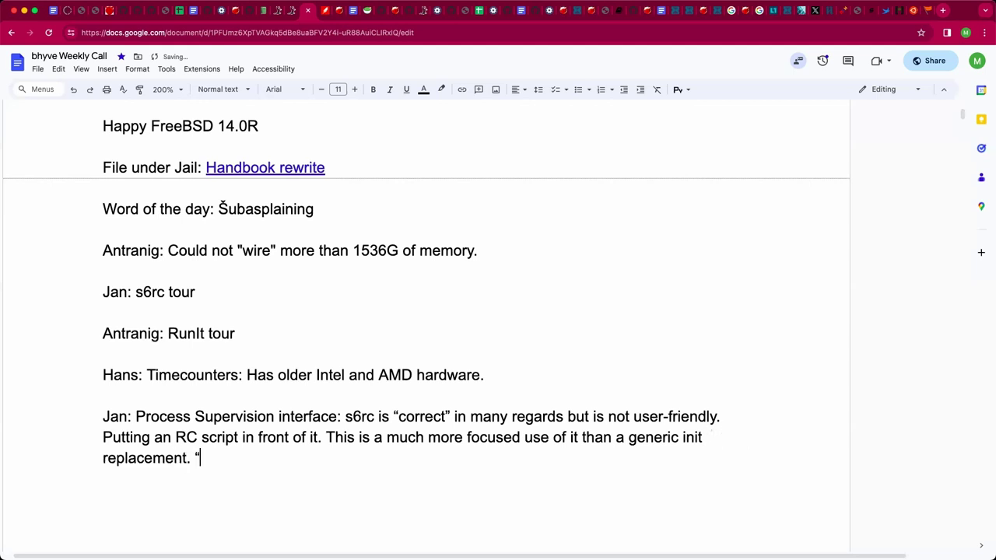
# Continue the Process Supervision note with "“I want this bridge to exist” is handled idempotently. Only epair needs special handling.".
pyautogui.write(' want this br')
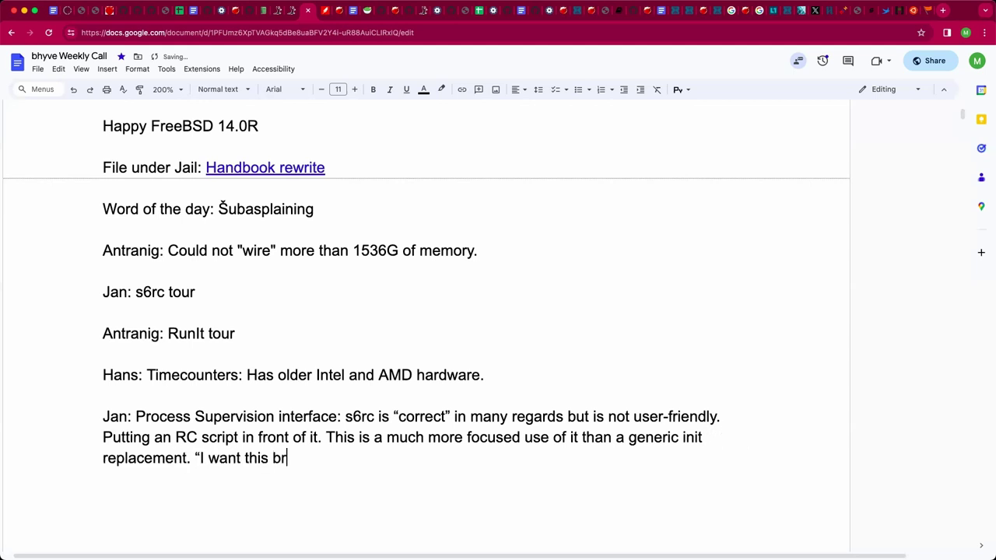
pyautogui.write('idge to exi')
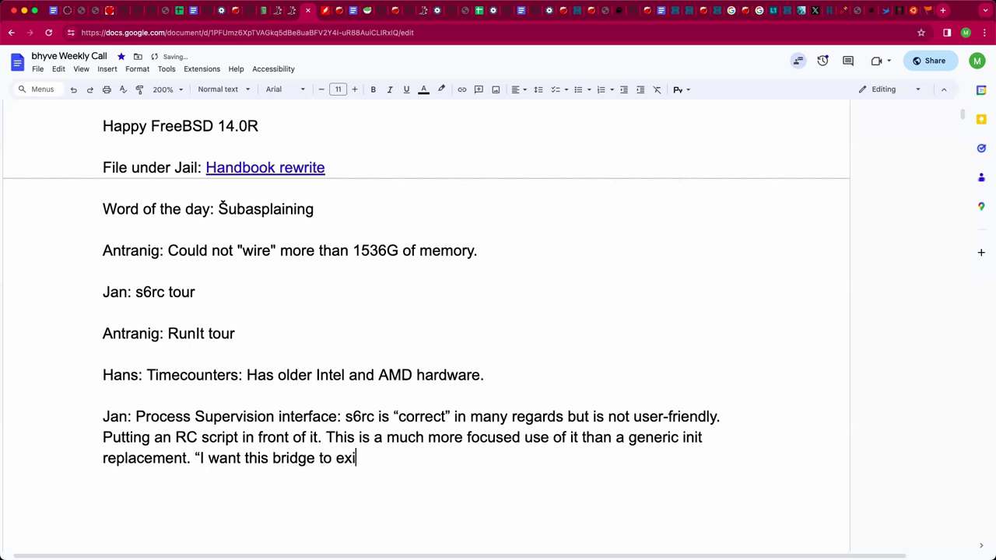
pyautogui.write('st" is handle')
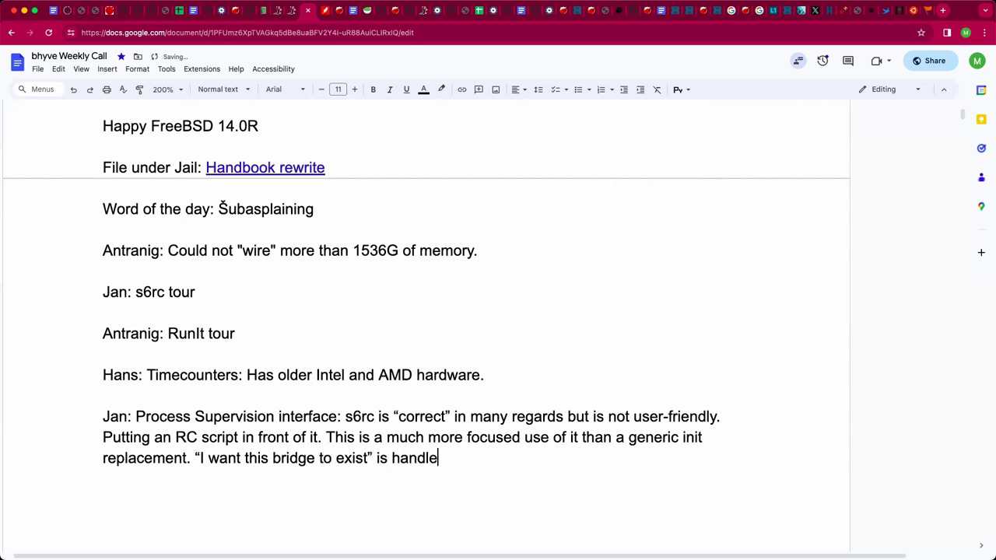
pyautogui.write('d idempotently.')
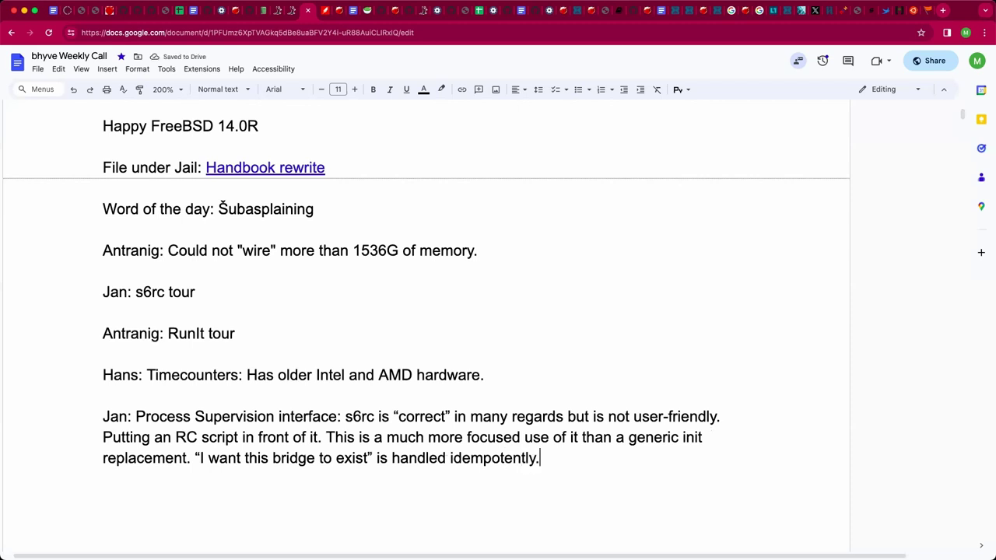
pyautogui.write(' Only epair')
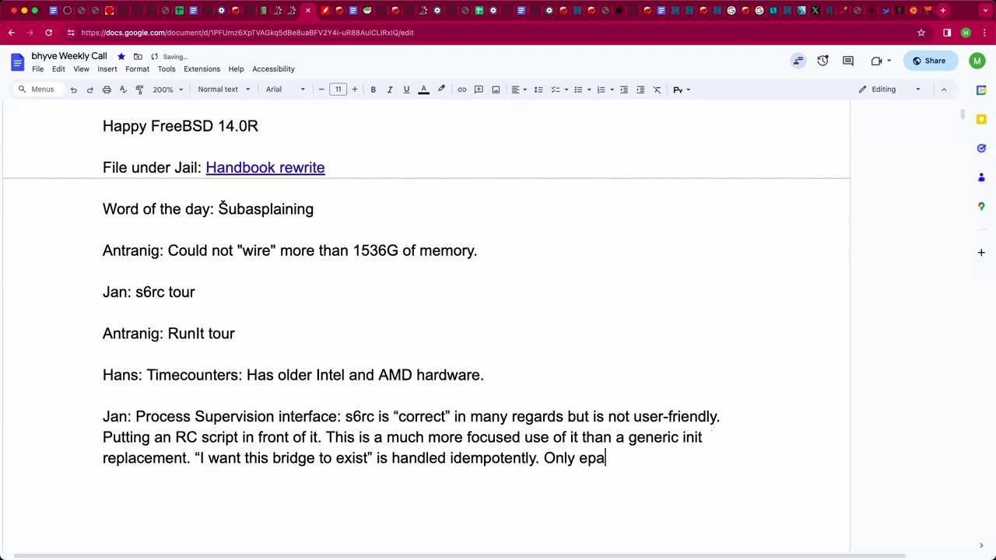
pyautogui.press('super+z')
pyautogui.write('needs special handling.')
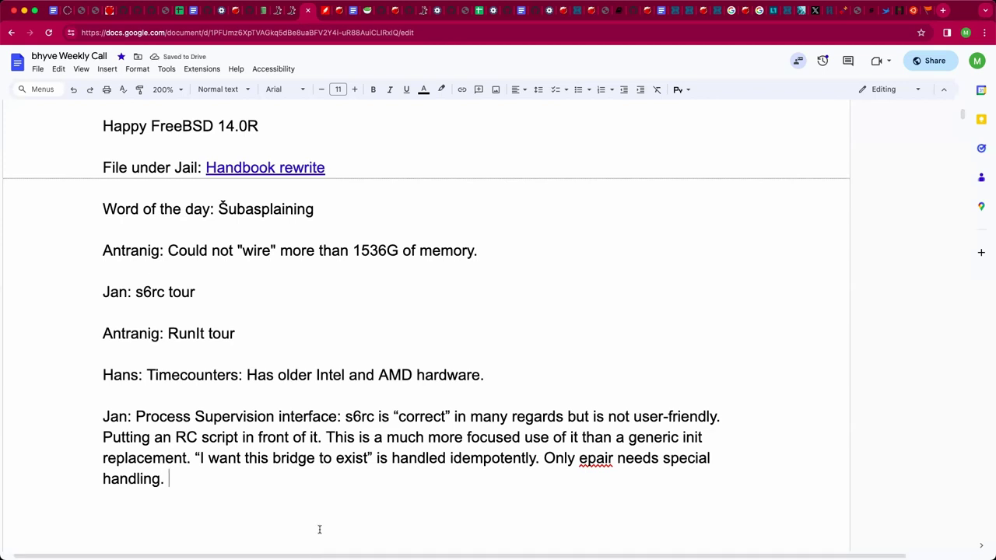
# Insert the bridge name ‘bridge-vms’ after "I want this bridge" in the quoted phrase.
pyautogui.click(320, 458)
pyautogui.write("'bridgevm")
pyautogui.press('BackSpace')
pyautogui.press('BackSpace')
pyautogui.write("-vms'")
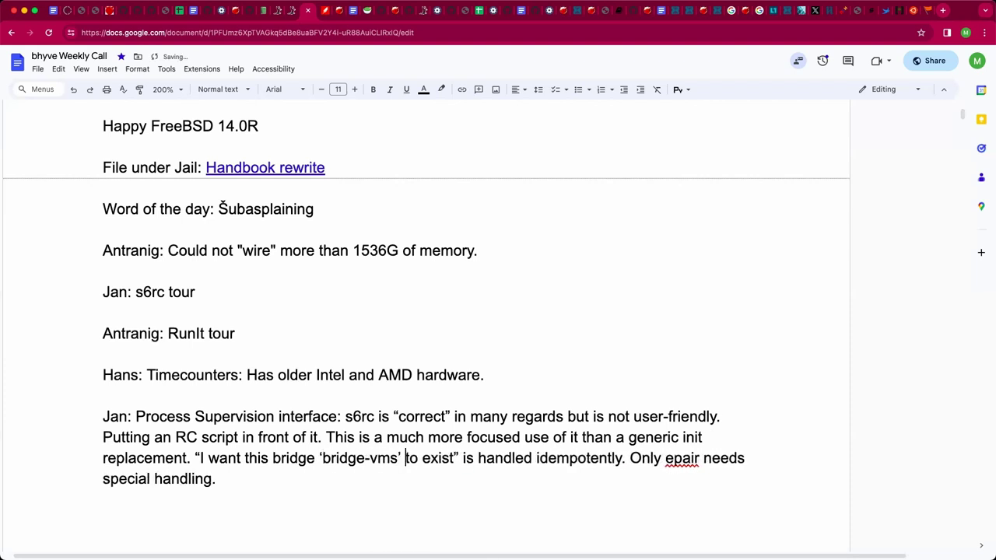
# Append "Creating and renaming an interface on FreeBSD is not atomic" at the end of the Process Supervision note.
pyautogui.press('Down')
pyautogui.press('BackSpace')
pyautogui.write('Creating and renaming ')
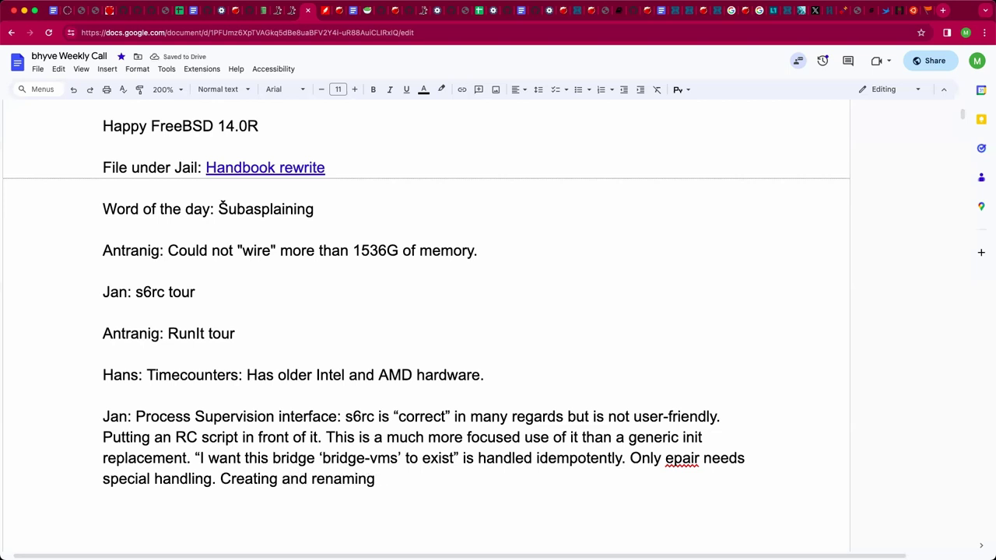
pyautogui.write('an interfac')
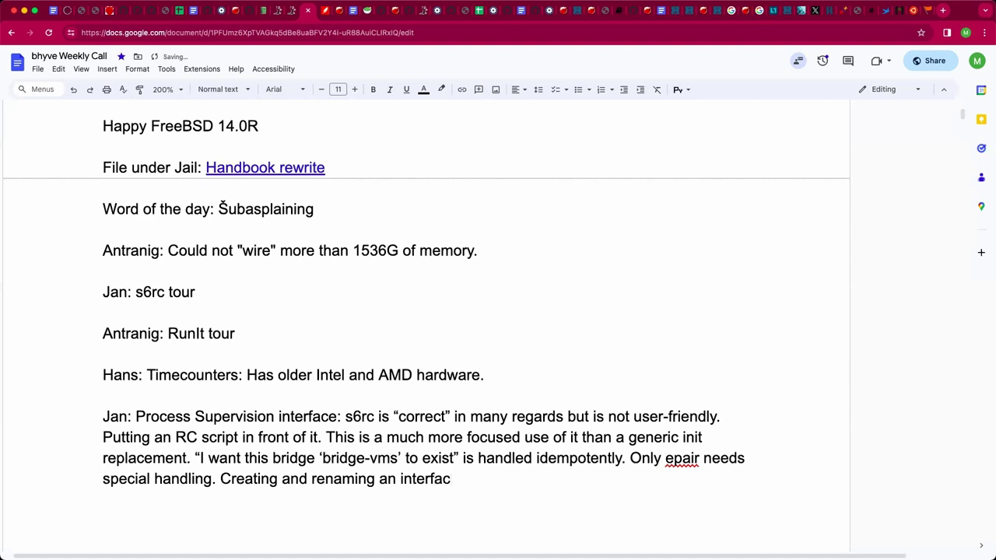
pyautogui.write('e on FreeBSD is')
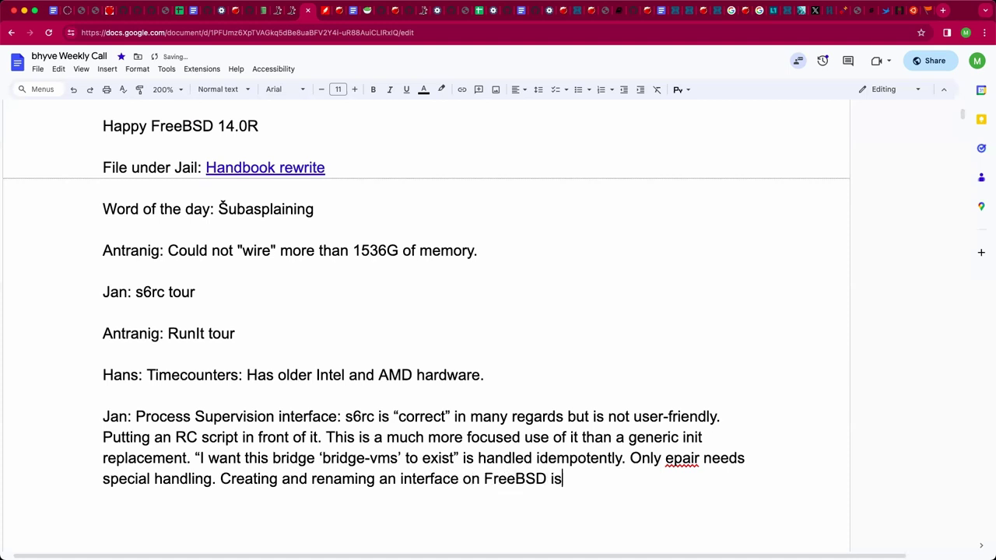
pyautogui.write(' not atomic ')
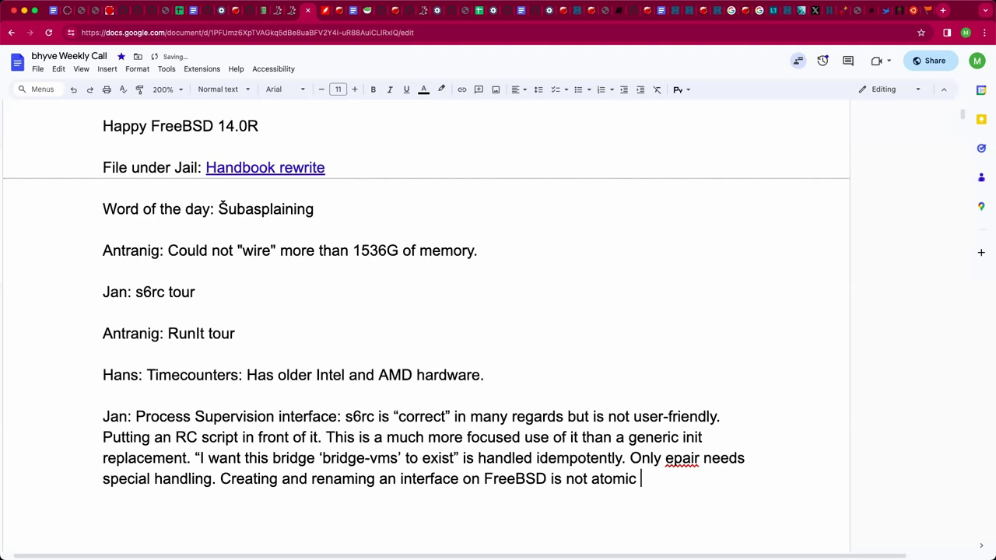
# Finish the interface sentence with "- while it can be done in one step, it is not fundamentally atomic.".
pyautogui.write('- while it can be ')
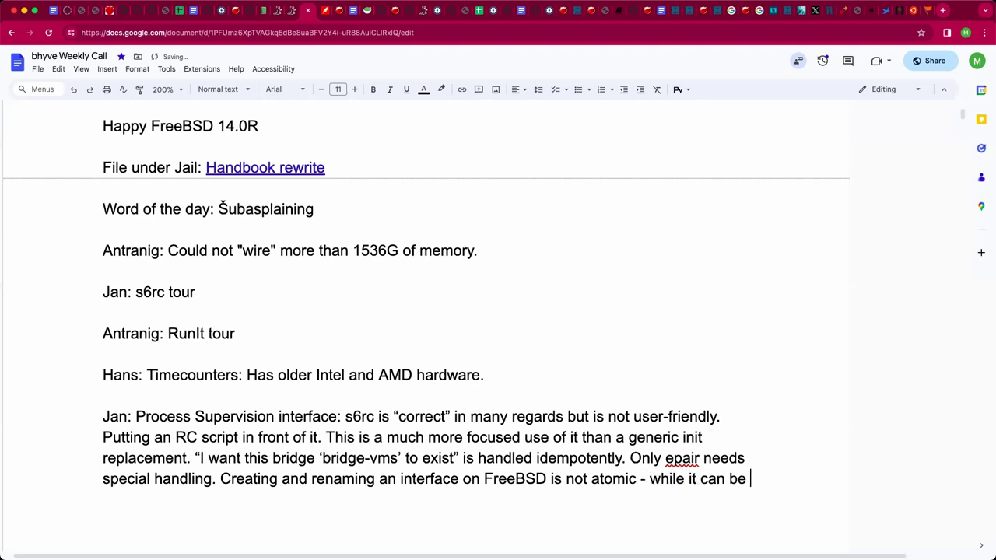
pyautogui.write('done  in one step, ')
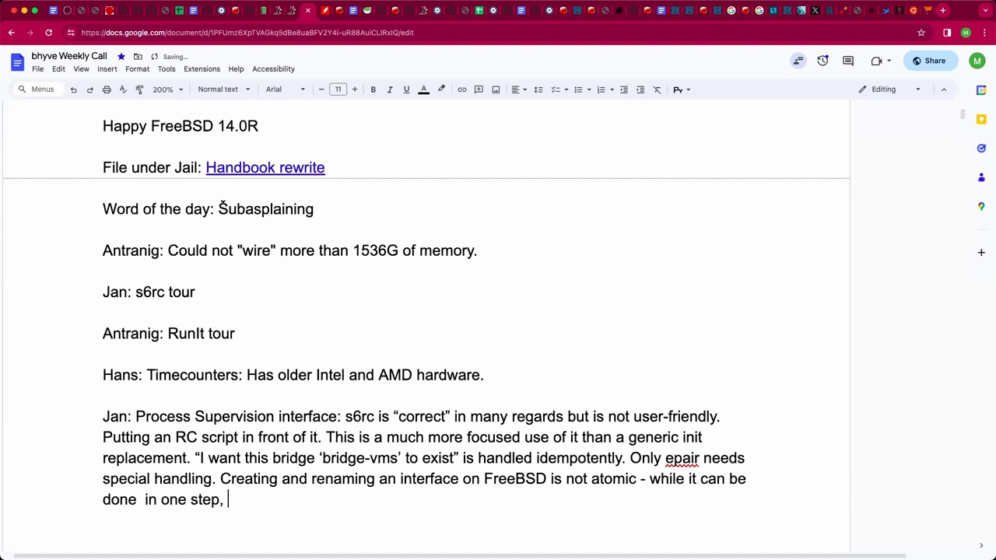
pyautogui.write('it is not at')
pyautogui.click(276, 500)
pyautogui.press('BackSpace')
pyautogui.press('BackSpace')
pyautogui.press('BackSpace')
pyautogui.write('not fund')
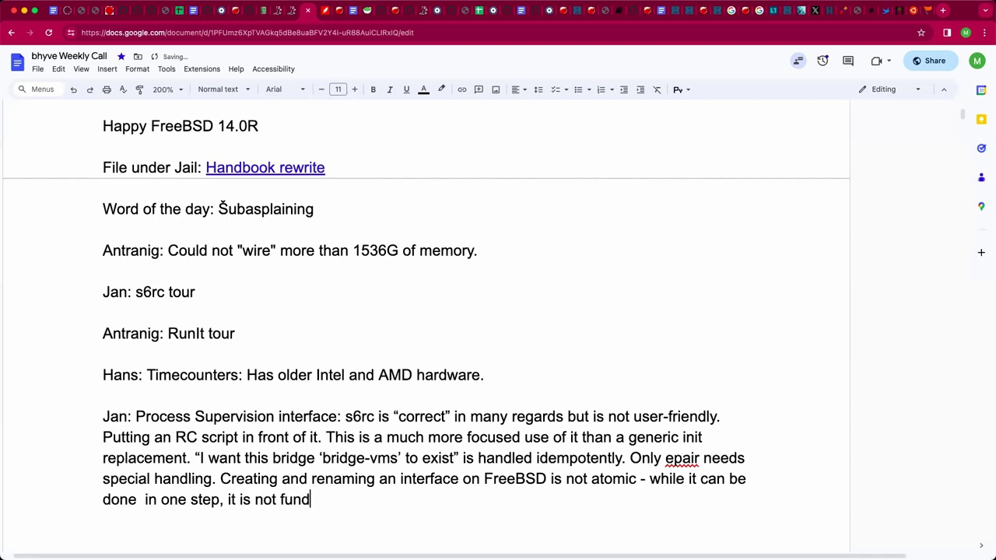
pyautogui.write('amentally ')
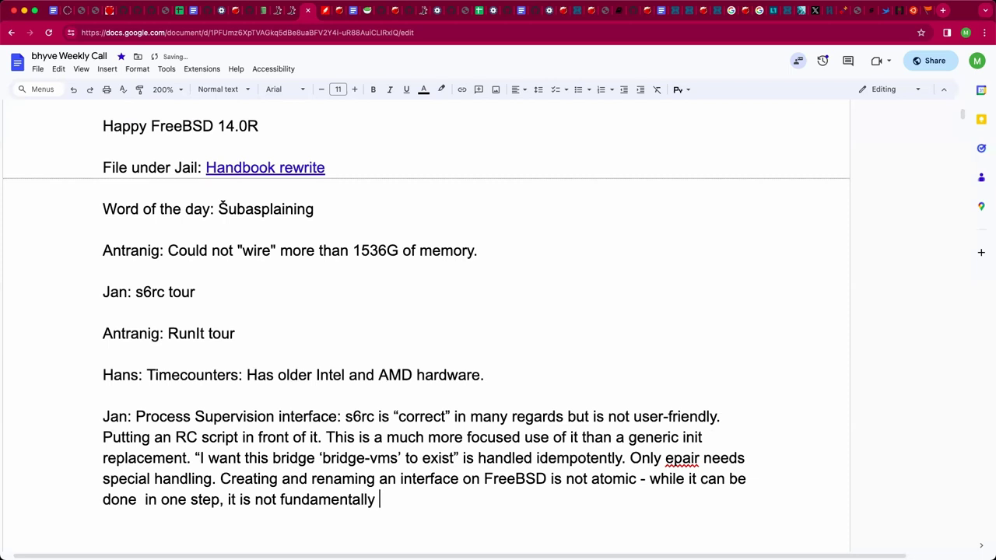
pyautogui.write('atomic.')
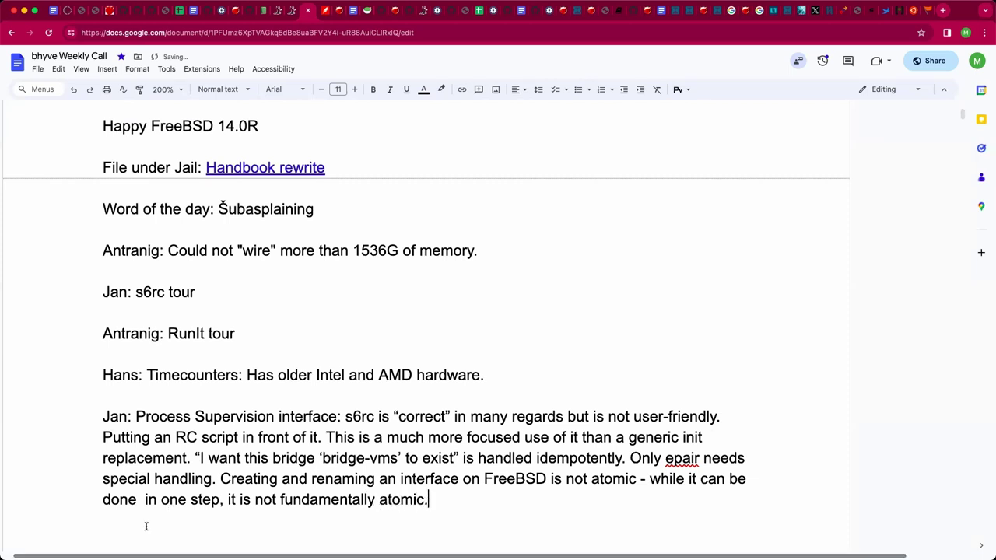
# Remove the extra space before "in one step" and append "Checks for race conditions…" to the Process Supervision note.
pyautogui.click(142, 500)
pyautogui.press('BackSpace')
pyautogui.click(424, 500)
pyautogui.scroll(-2, 142, 505)
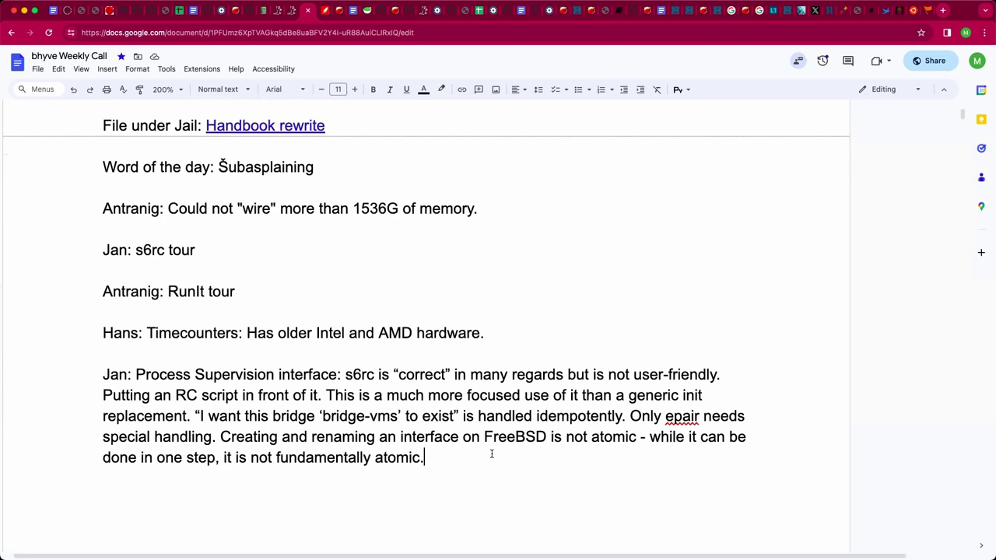
pyautogui.write('Checks for race ')
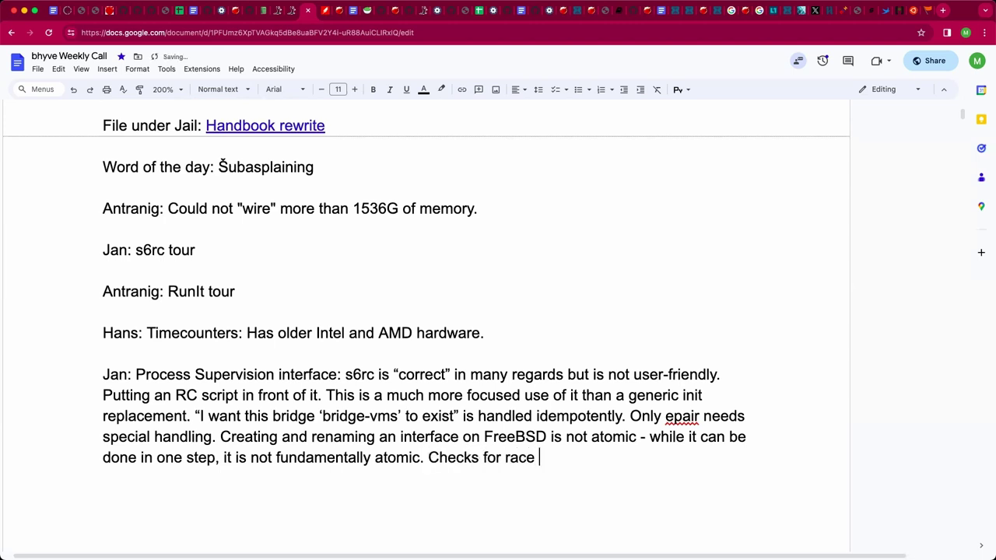
pyautogui.write('conditions...')
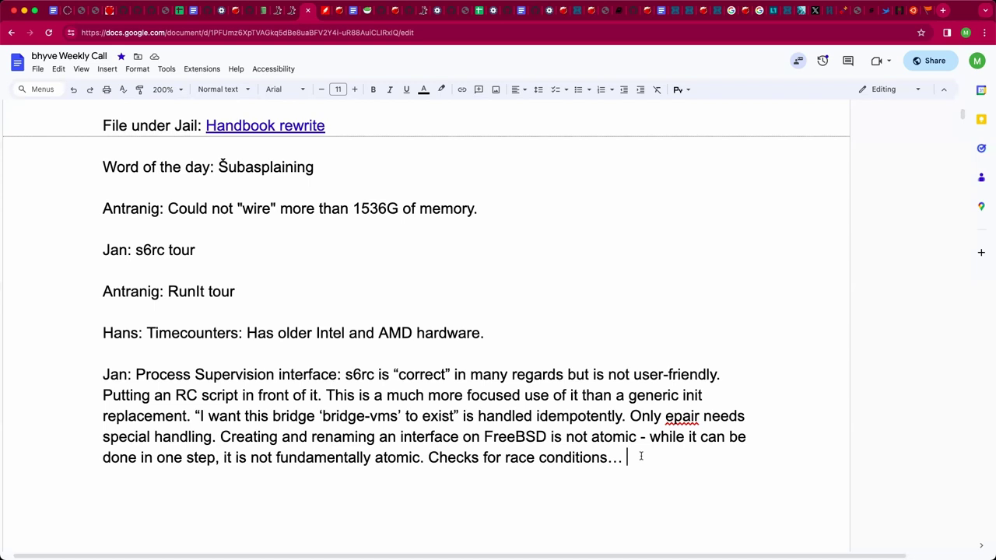
pyautogui.press('BackSpace')
# Delete the surplus blank lines between the Process Supervision note and the Adjournment line, keeping a single one.
pyautogui.scroll(-2, 427, 325)
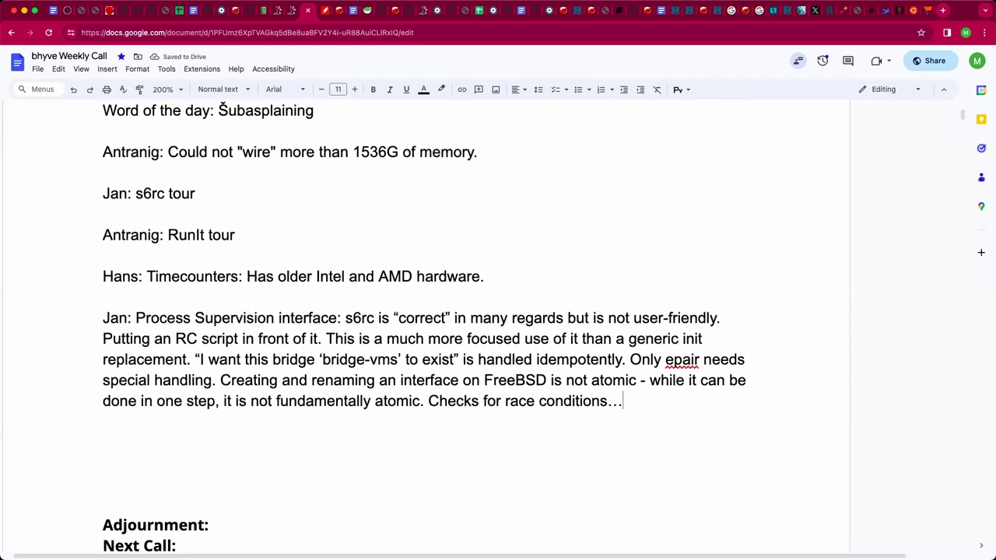
pyautogui.hscroll(-1, 433, 442)
pyautogui.doubleClick(427, 444)
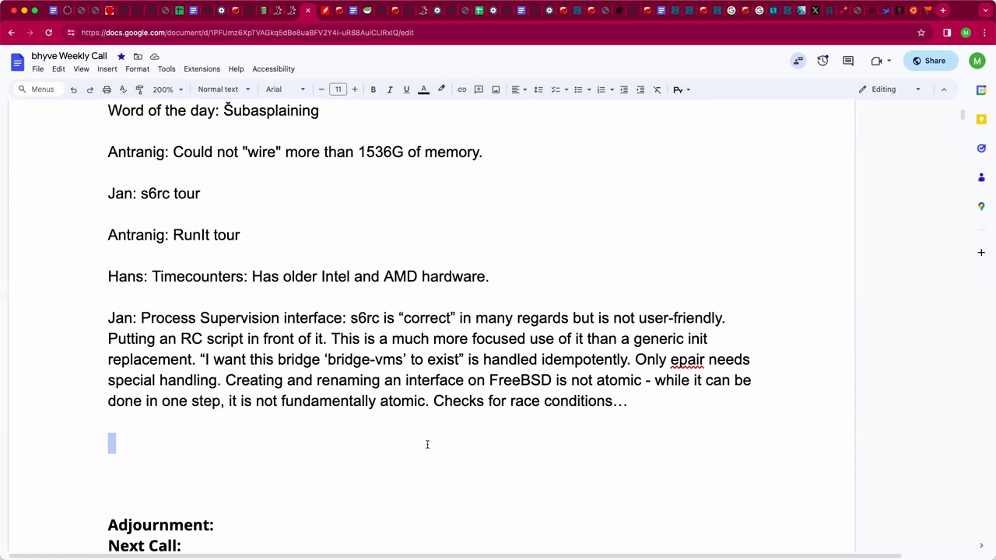
pyautogui.press('Down')
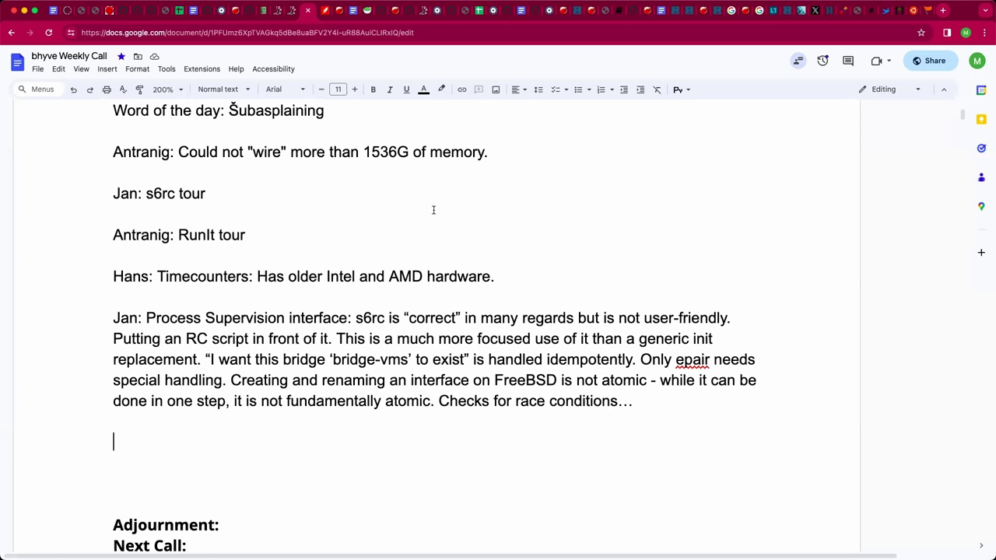
pyautogui.click(177, 480)
pyautogui.press('BackSpace')
pyautogui.press('BackSpace')
pyautogui.press('BackSpace')
pyautogui.press('BackSpace')
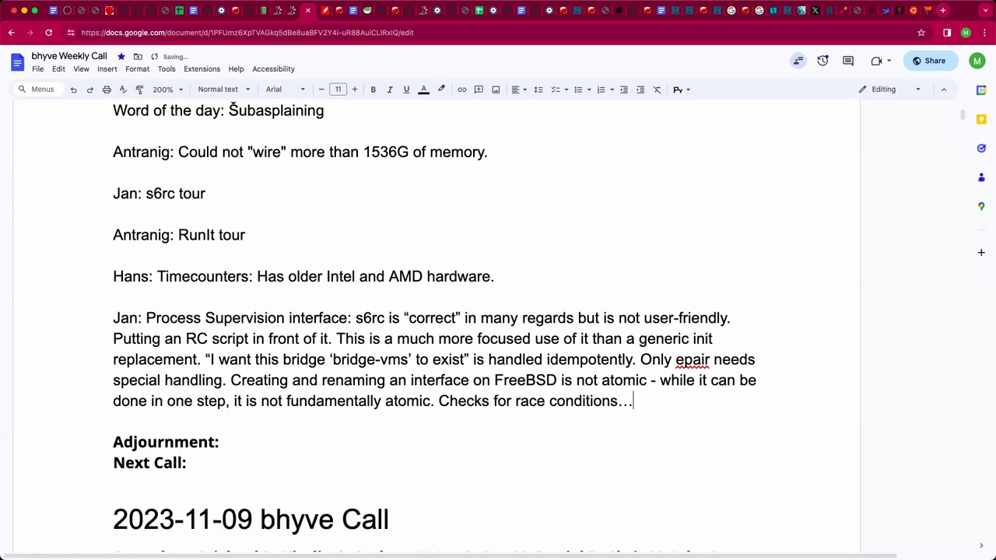
# Start a new note above Adjournment, prefixed with the same speaker's name: "Discovered that the FreeBSD kernel only needs interface names to fit into a given value".
pyautogui.click(223, 442)
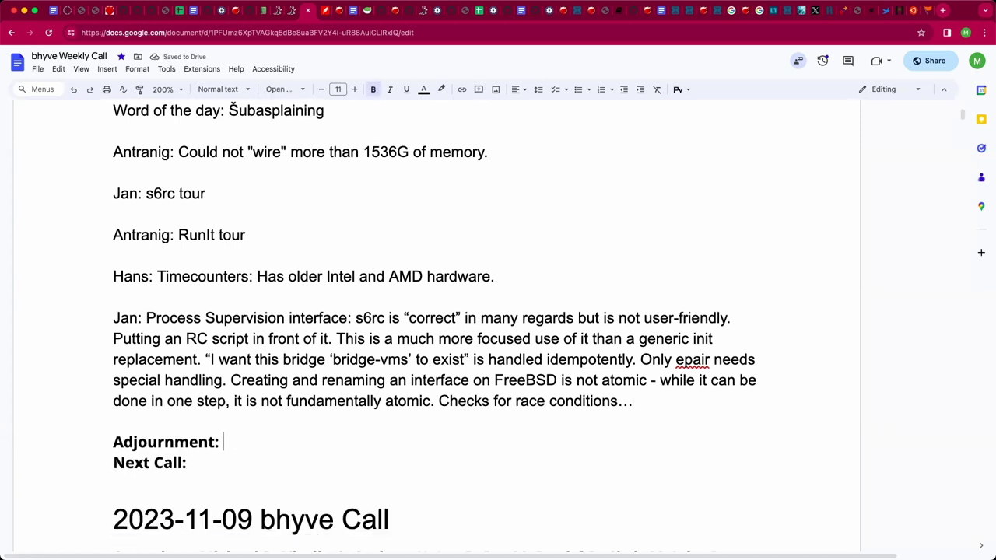
pyautogui.click(113, 421)
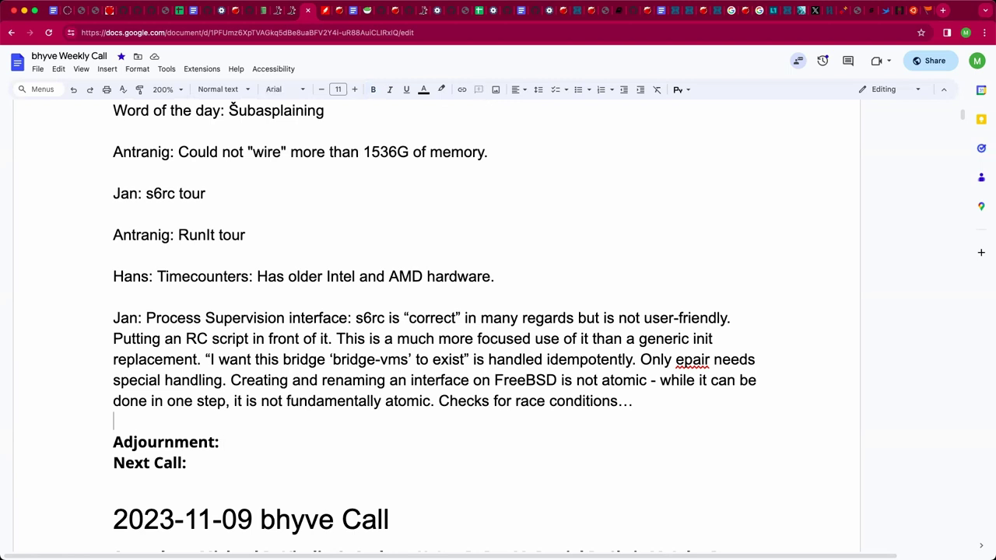
pyautogui.press('Return')
pyautogui.click(114, 442)
pyautogui.write('Jan: Disco')
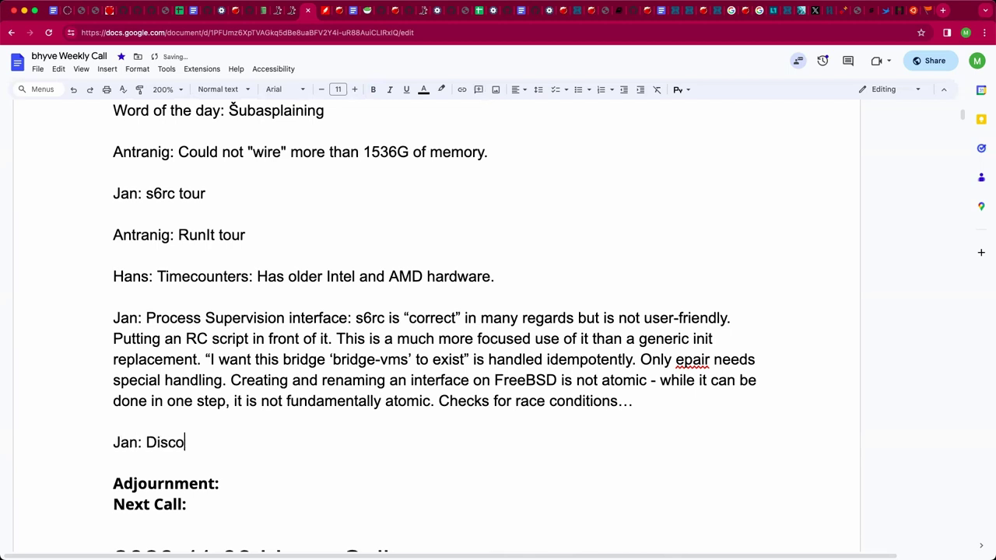
pyautogui.write('vered that the fr')
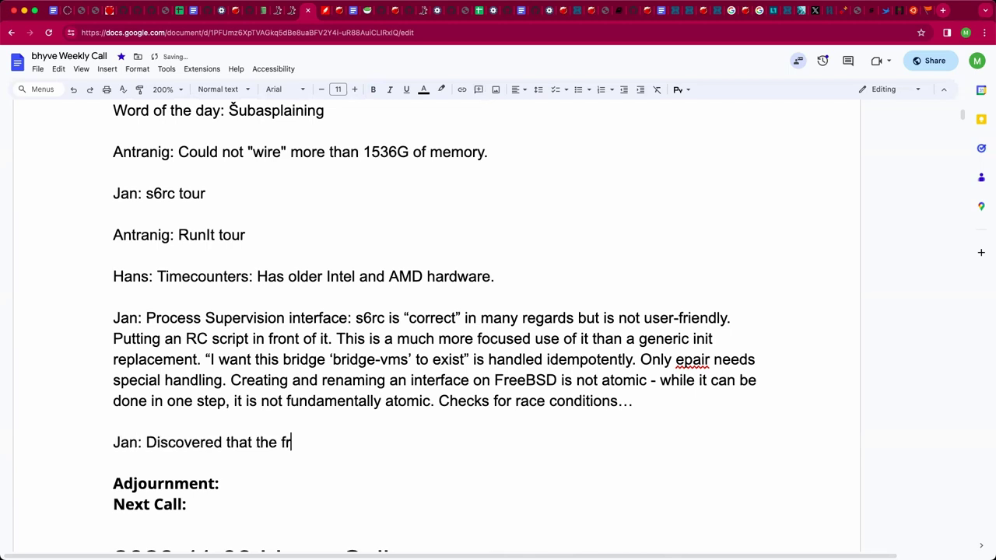
pyautogui.press('BackSpace')
pyautogui.press('BackSpace')
pyautogui.write('FreeBSD kernr')
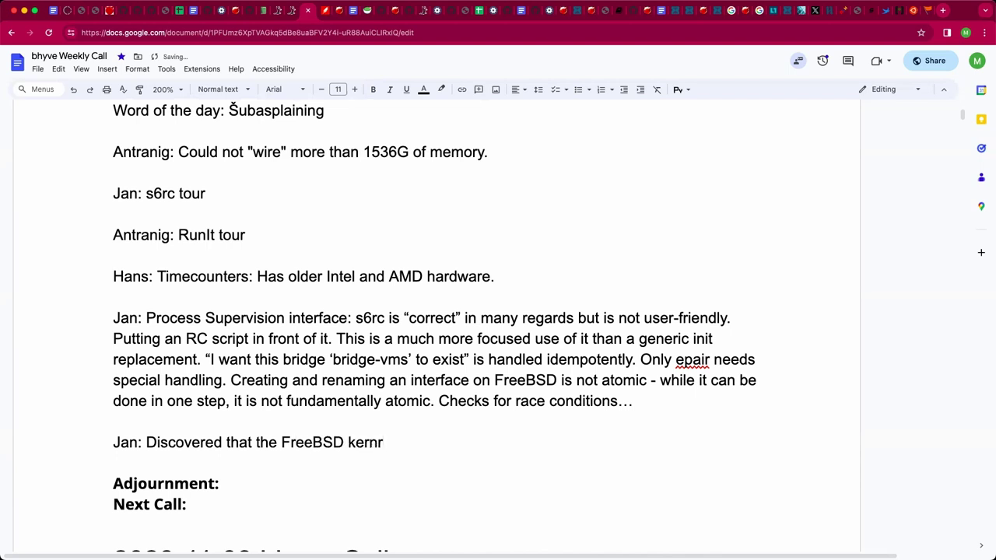
pyautogui.press('BackSpace')
pyautogui.write('el only needs i')
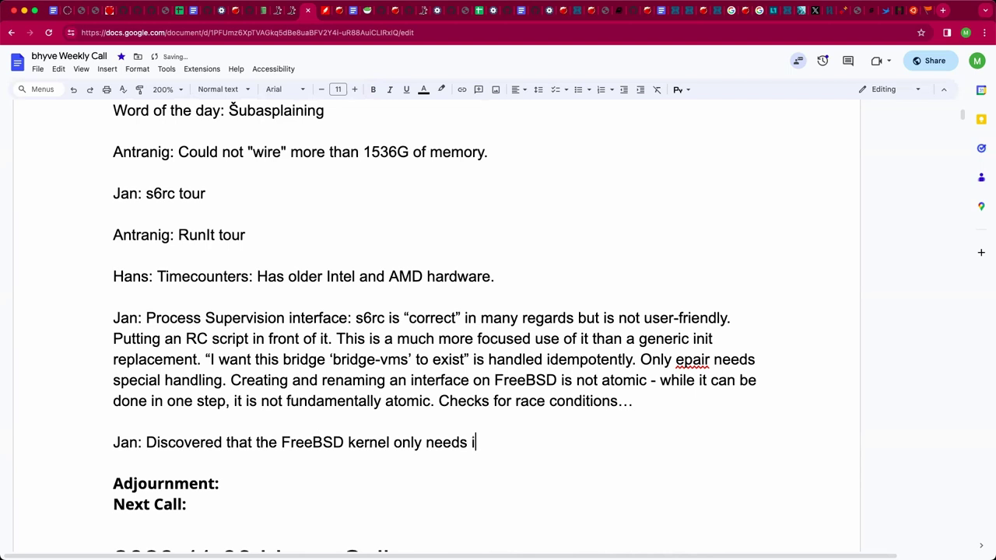
pyautogui.write('nterface names ')
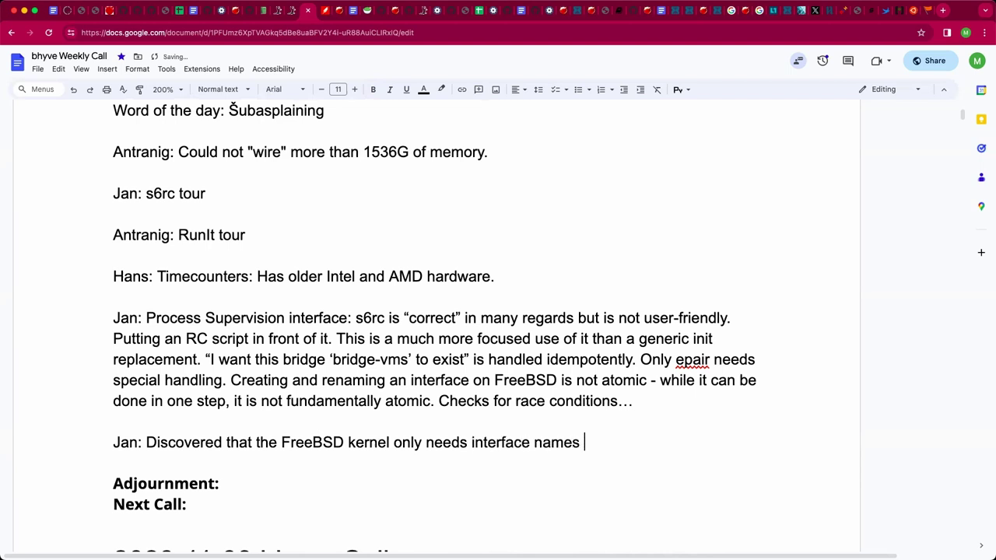
pyautogui.write('to fit into')
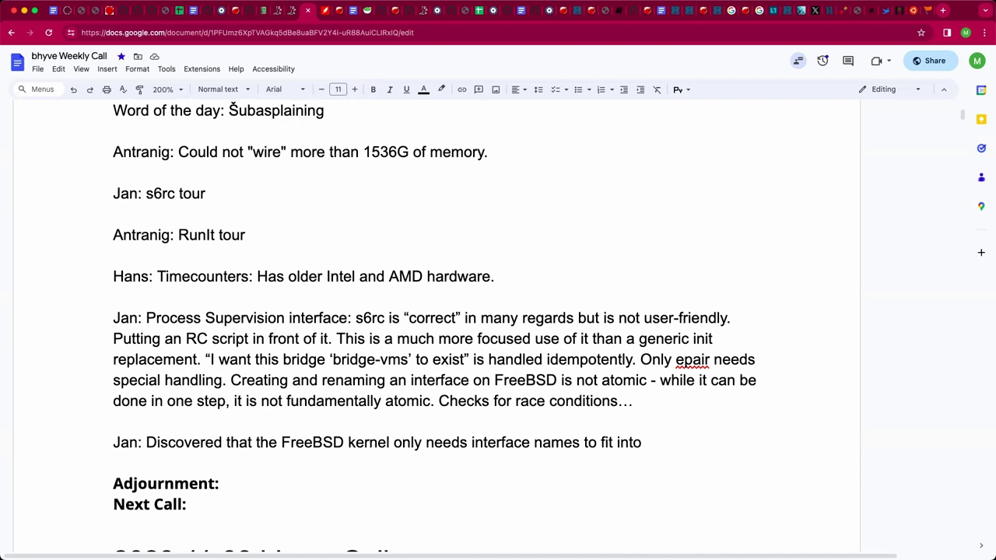
pyautogui.write('a given value')
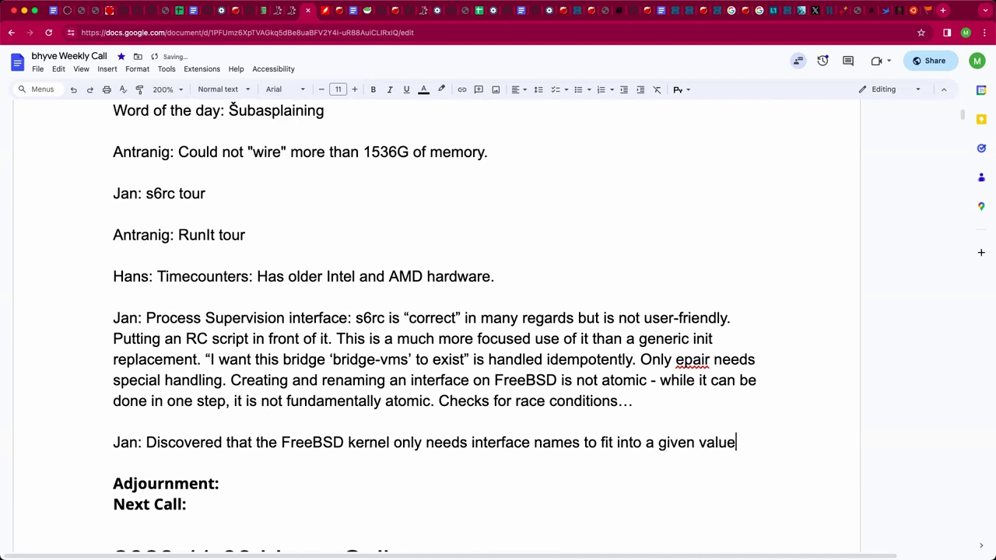
# Finish the kernel interface-name sentence with ", but you CAN name an interface with “backspace rm -rf /”.".
pyautogui.write(', but you ')
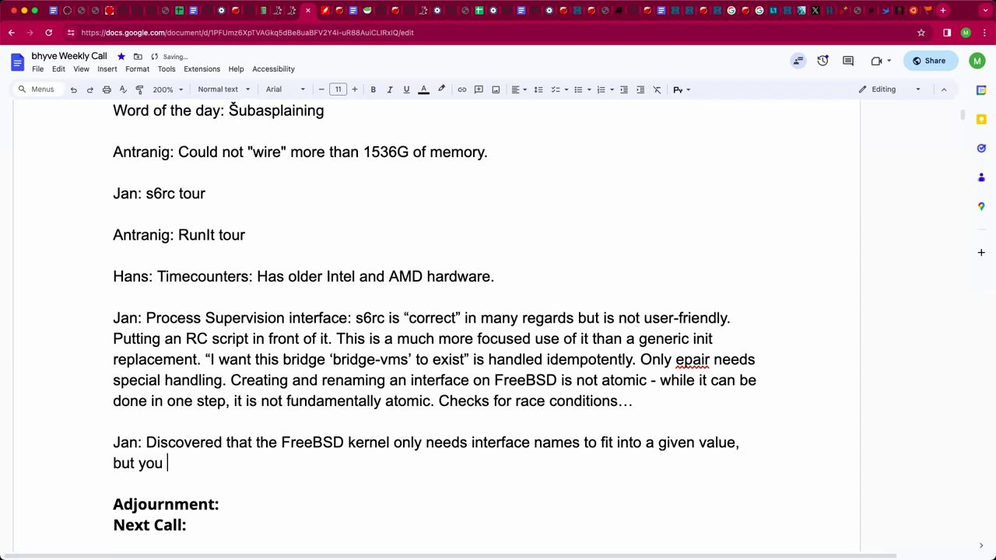
pyautogui.write('CAN name')
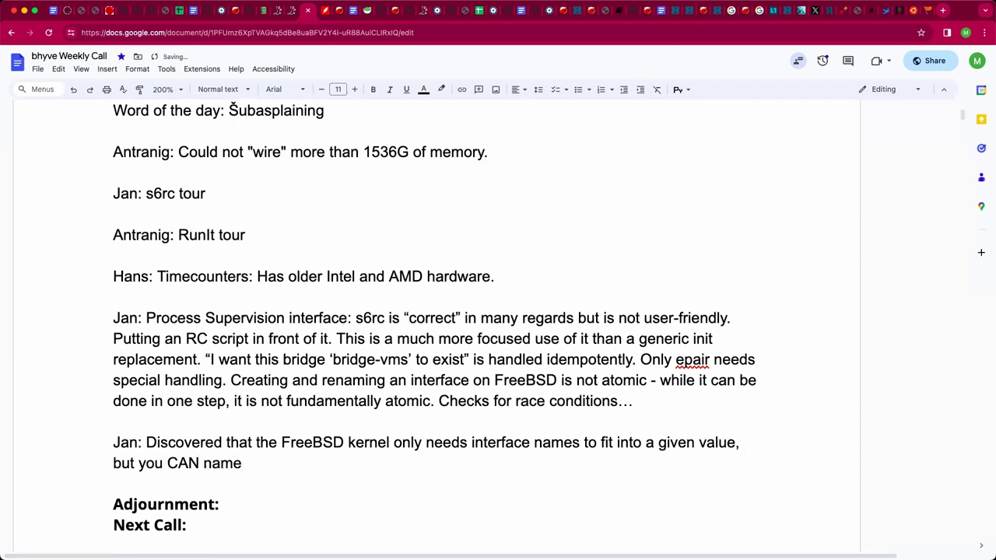
pyautogui.write(' an interface with “ba')
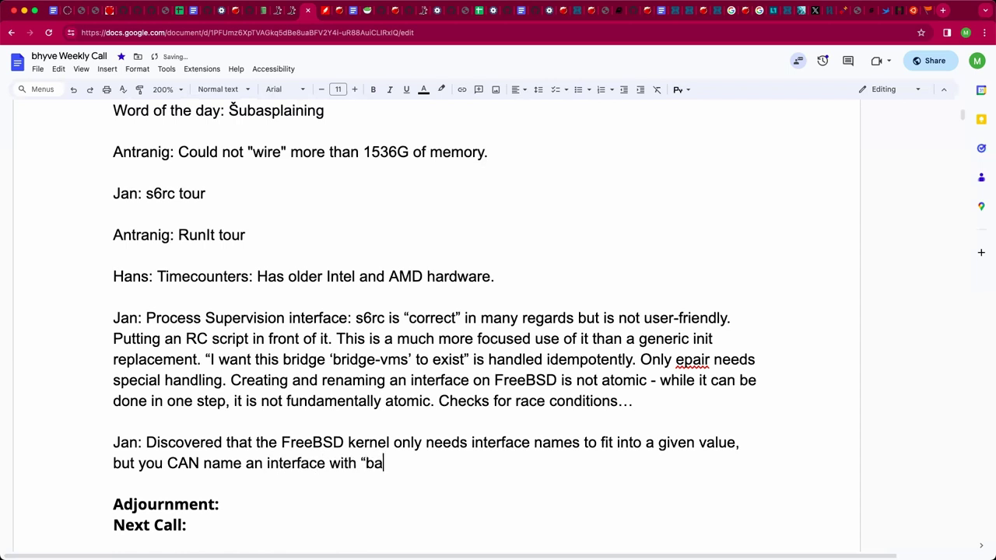
pyautogui.write('ckspace ')
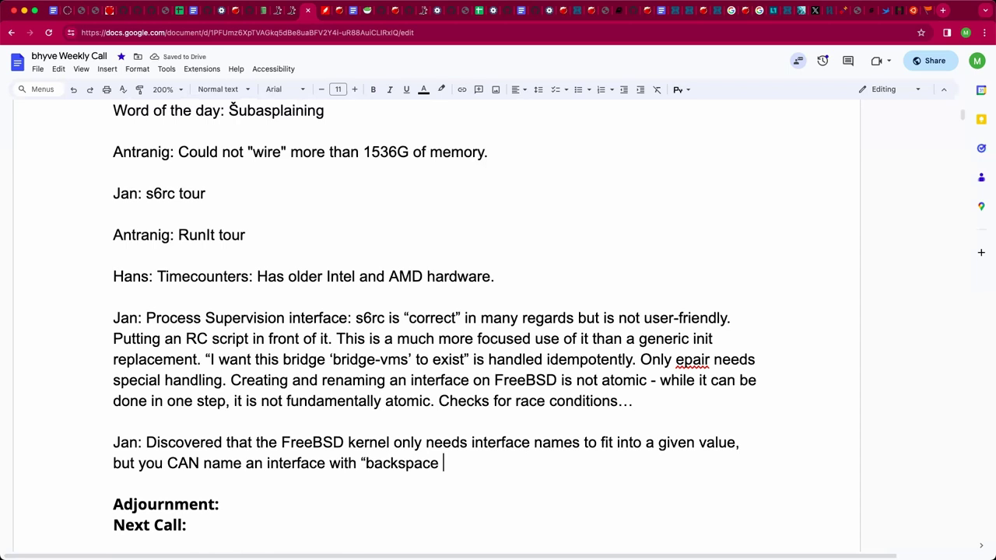
pyautogui.write('rm -rf /')
pyautogui.write('"')
pyautogui.write('.')
# Append the sentence "Can have UTF zero width characters." to the interface-name note.
pyautogui.write(' Ca')
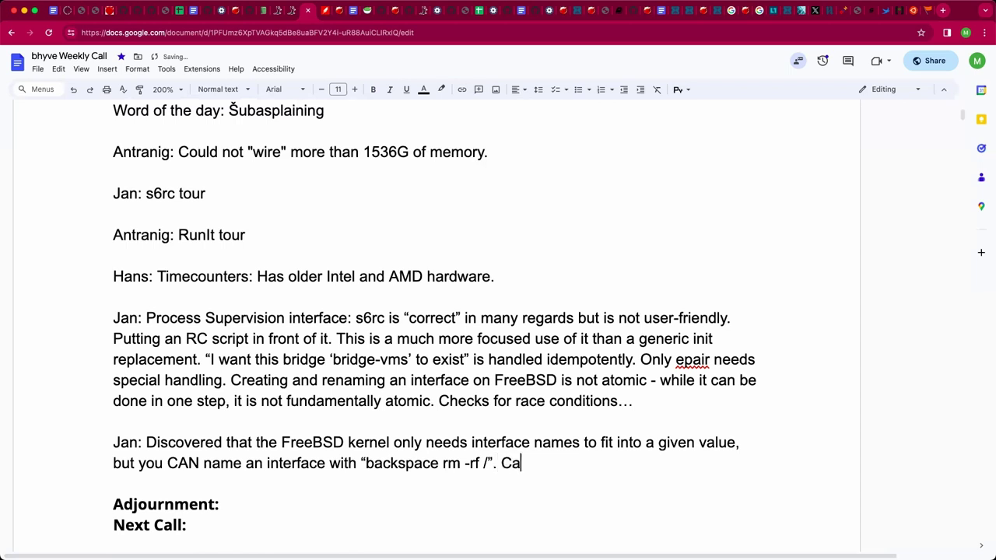
pyautogui.write('n have UTF ')
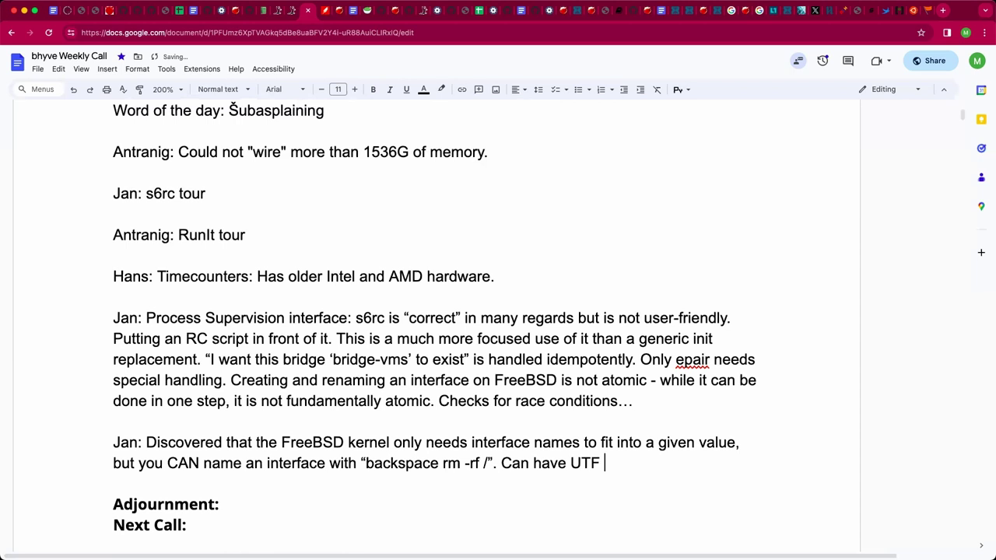
pyautogui.write('zerowitdh')
pyautogui.press('BackSpace')
pyautogui.press('BackSpace')
pyautogui.press('BackSpace')
pyautogui.press('BackSpace')
pyautogui.write('thd')
pyautogui.press('BackSpace')
pyautogui.press('BackSpace')
pyautogui.write('dth')
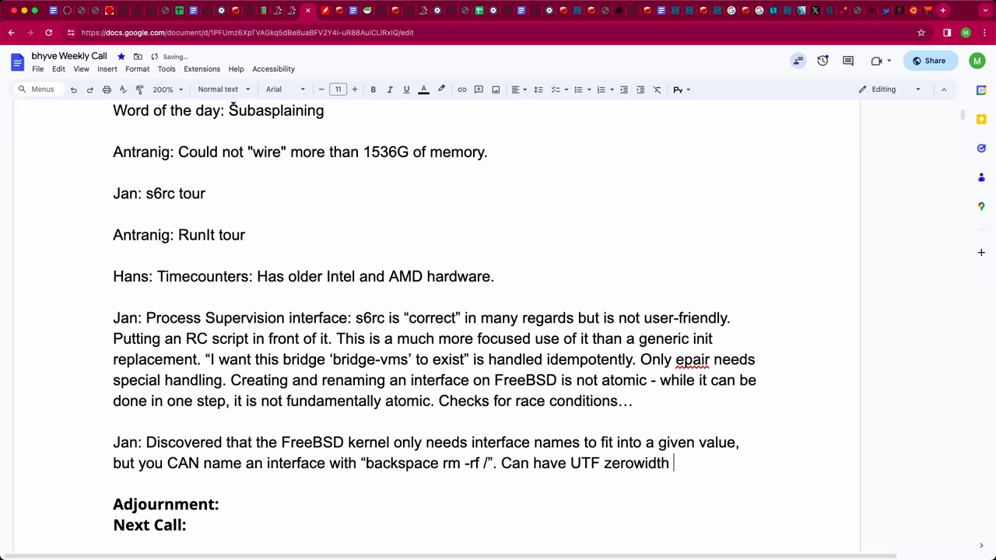
pyautogui.press('BackSpace')
pyautogui.press('BackSpace')
pyautogui.press('BackSpace')
pyautogui.press('BackSpace')
pyautogui.press('BackSpace')
pyautogui.press('BackSpace')
pyautogui.write('wid')
pyautogui.press('BackSpace')
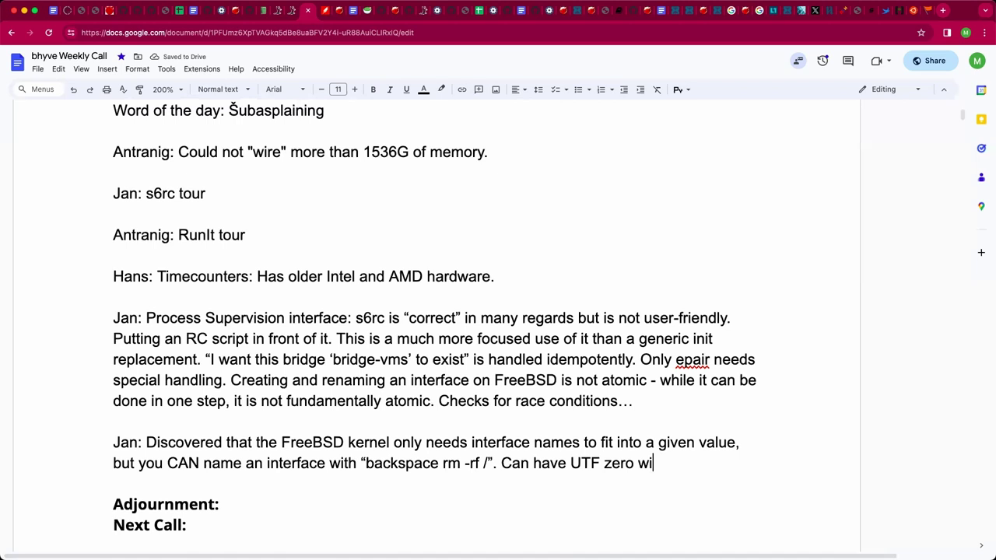
pyautogui.write('dth characte')
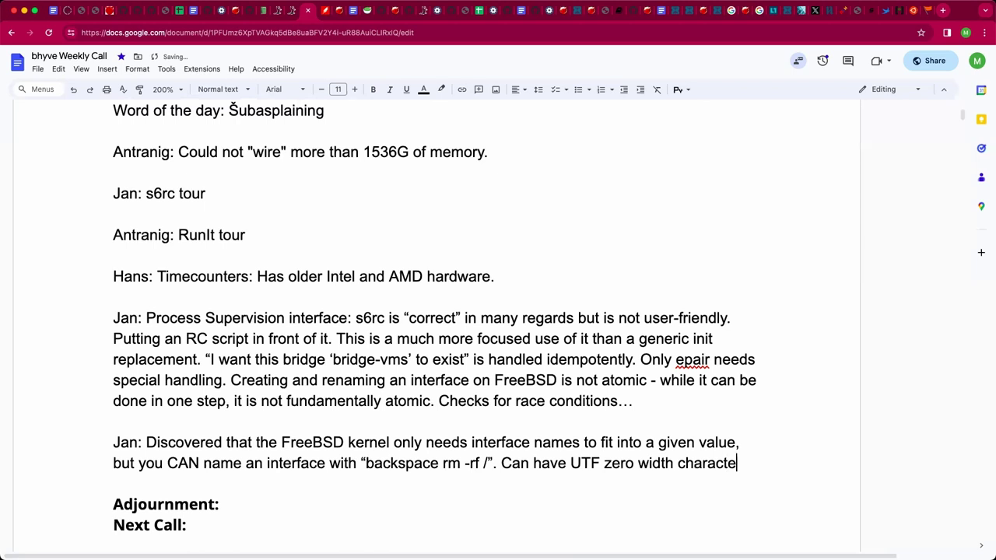
pyautogui.write('rs.')
# Add a separate paragraph below reading "Can name an interface “em0 em1” where the others are valid.".
pyautogui.press('Return')
pyautogui.press('Return')
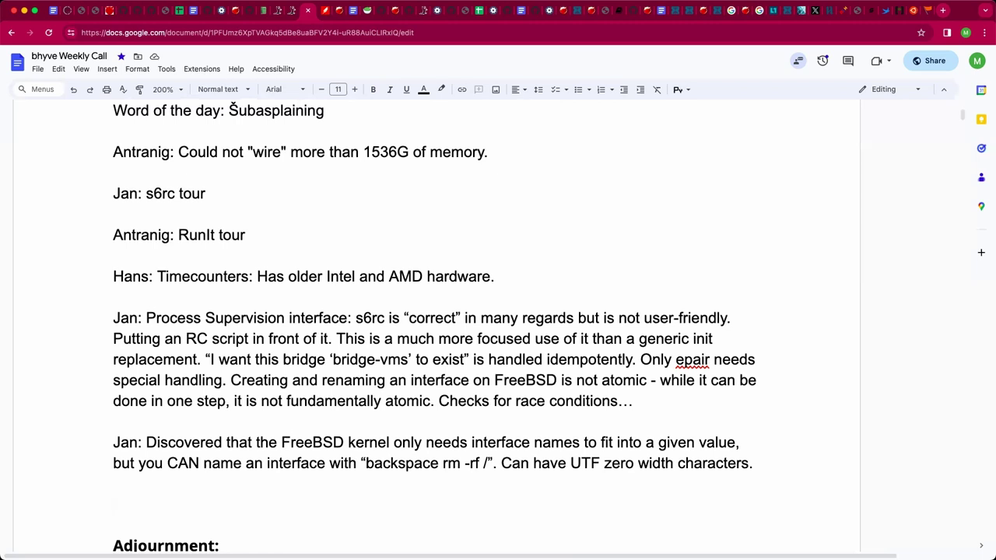
pyautogui.write('Can name a')
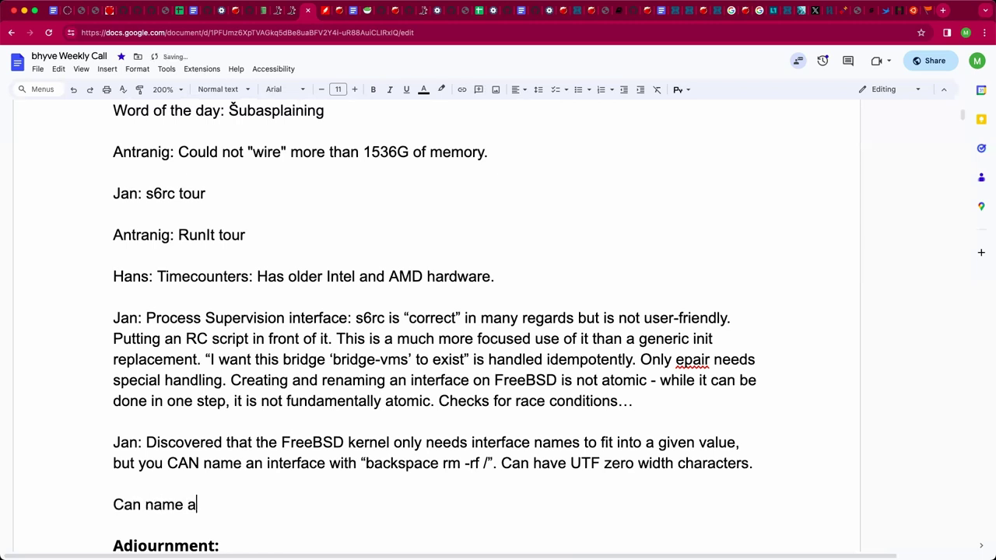
pyautogui.write('n interface "')
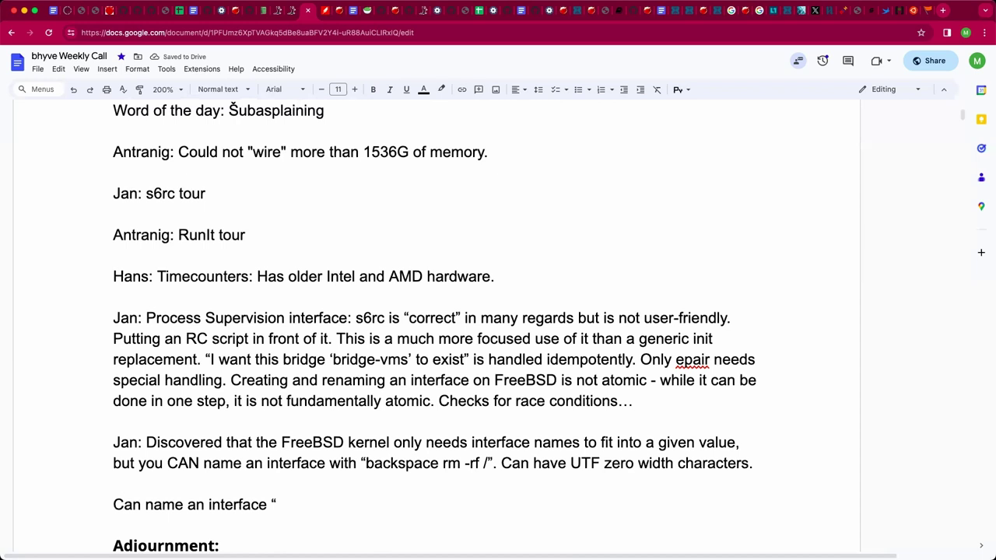
pyautogui.write('em0 em1" where the others are valid.')
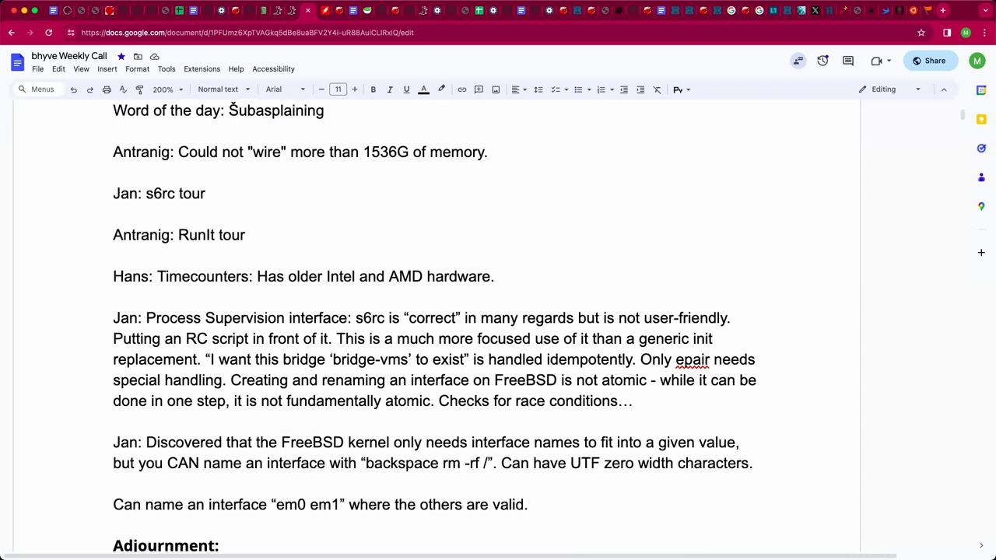
# Remove the blank line above the “em0 em1” sentence so it directly follows the zero width characters sentence.
pyautogui.scroll(-1, 434, 327)
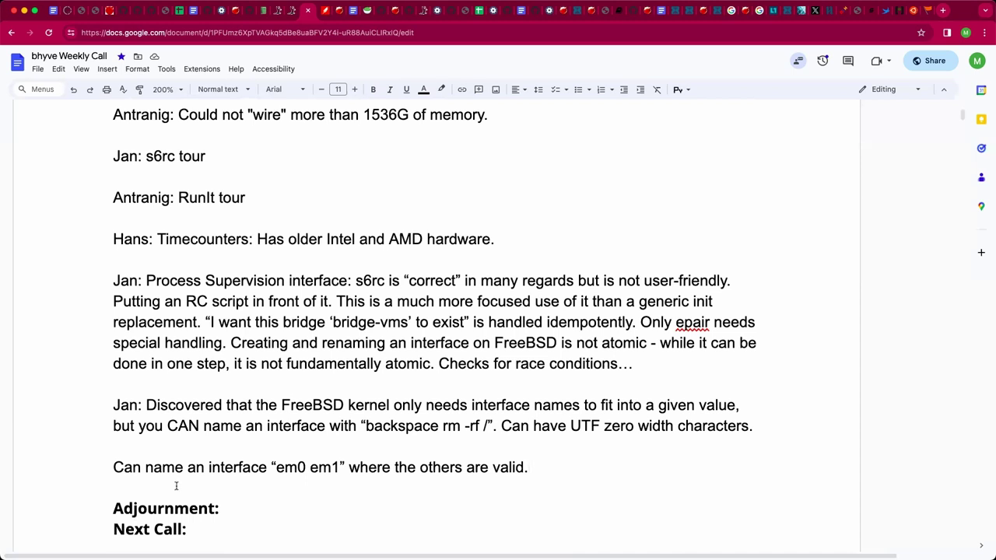
pyautogui.press('super+Left')
pyautogui.press('BackSpace')
pyautogui.press('BackSpace')
pyautogui.press('Return')
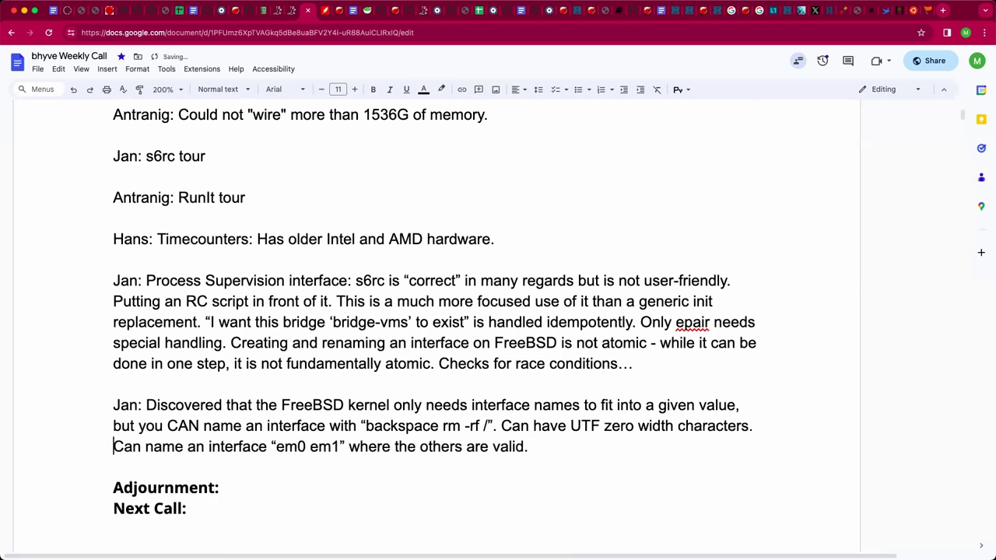
# Append the sentence "The interface name can include popular IFS values." to the end of the interface-name note.
pyautogui.press('super+Right')
pyautogui.write('The interface name can ')
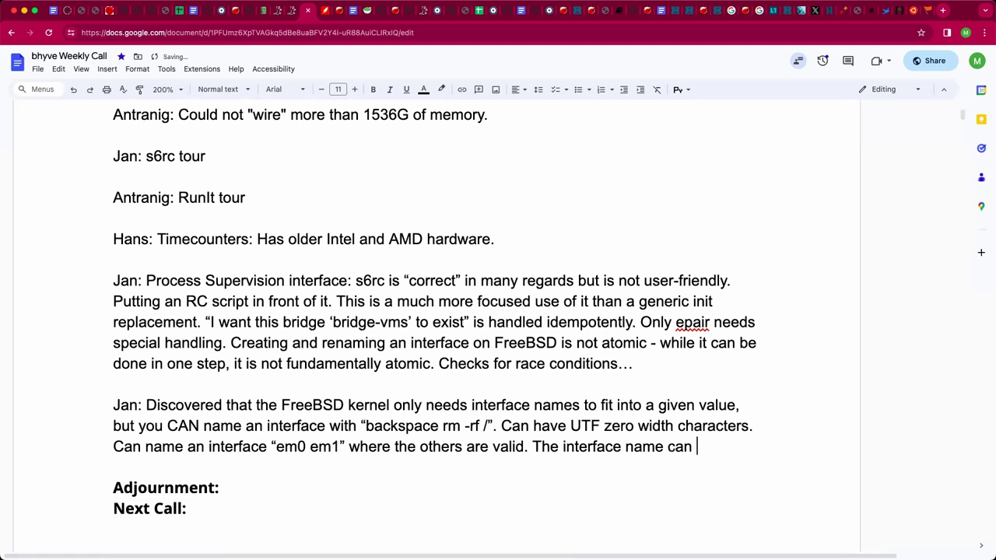
pyautogui.write('include poop')
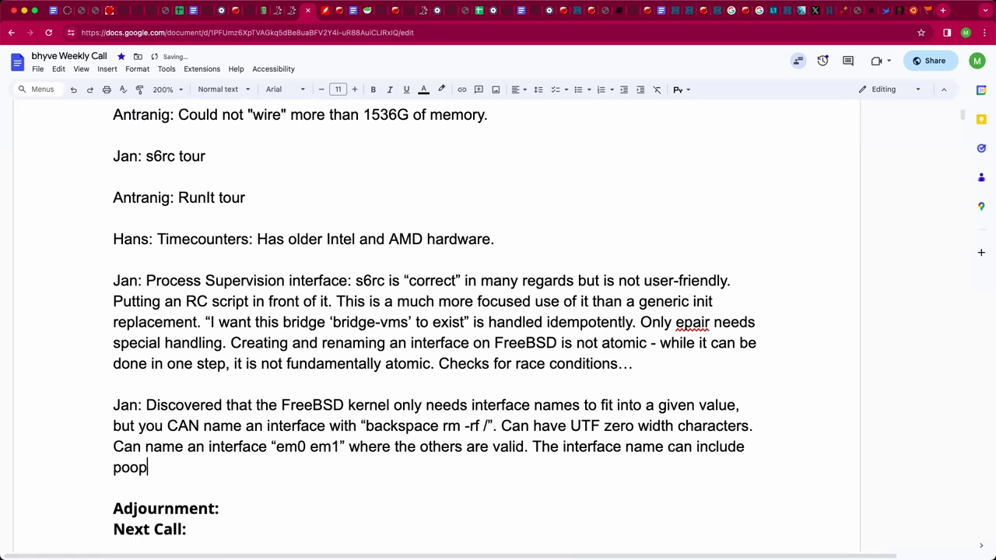
pyautogui.press('BackSpace')
pyautogui.press('BackSpace')
pyautogui.press('BackSpace')
pyautogui.write('opular IFS va')
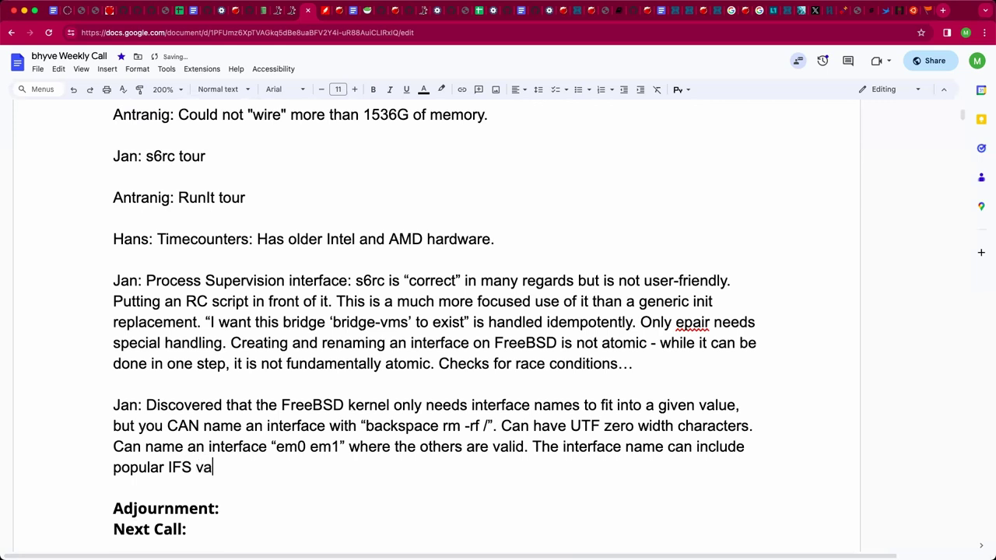
pyautogui.write('lues.')
# Add the sentence "Might be wise to NOT allow those given that they break listing." after the IFS values sentence.
pyautogui.write('Might be')
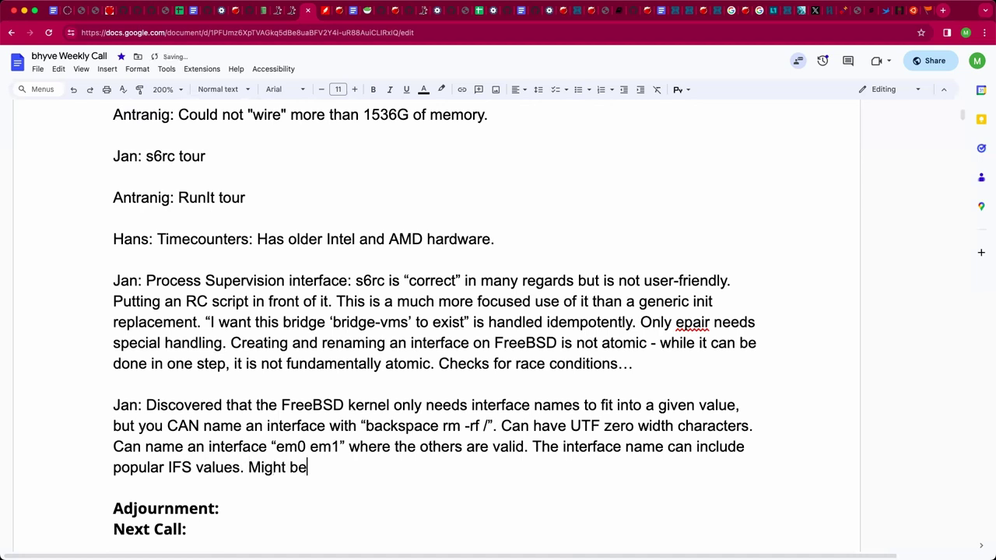
pyautogui.write(' wise to NOT allow those')
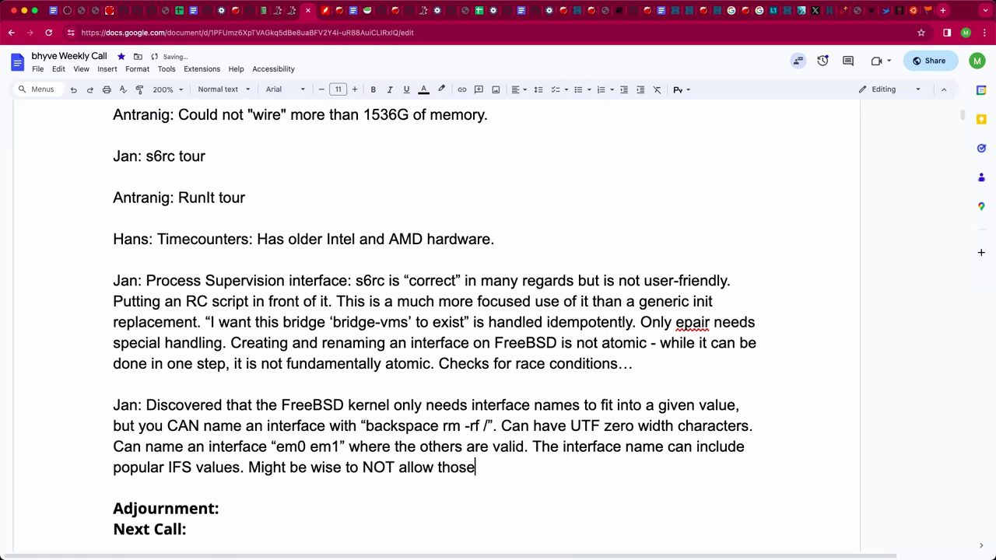
pyautogui.write('.')
pyautogui.press('BackSpace')
pyautogui.write('b')
pyautogui.press('BackSpace')
pyautogui.write('given that t')
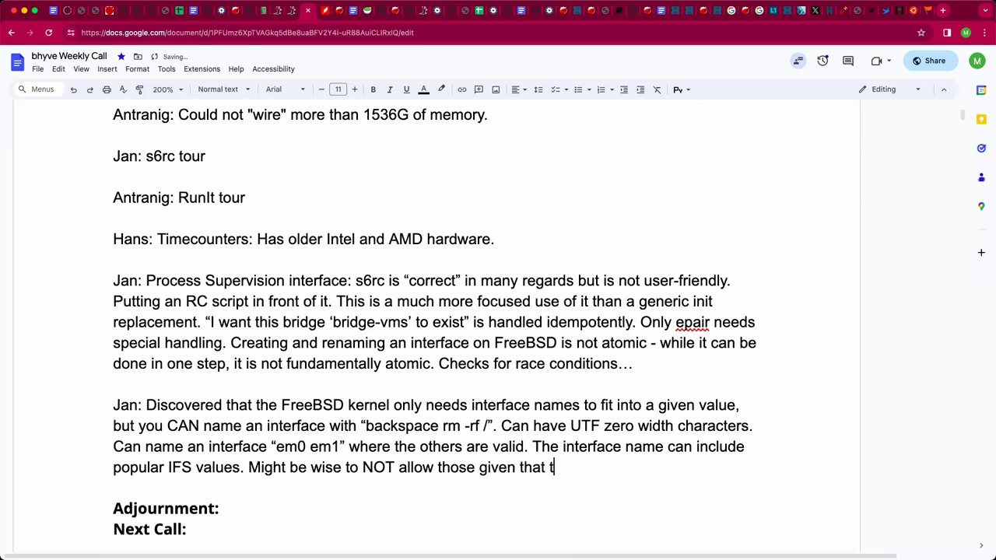
pyautogui.write('hey break listing.')
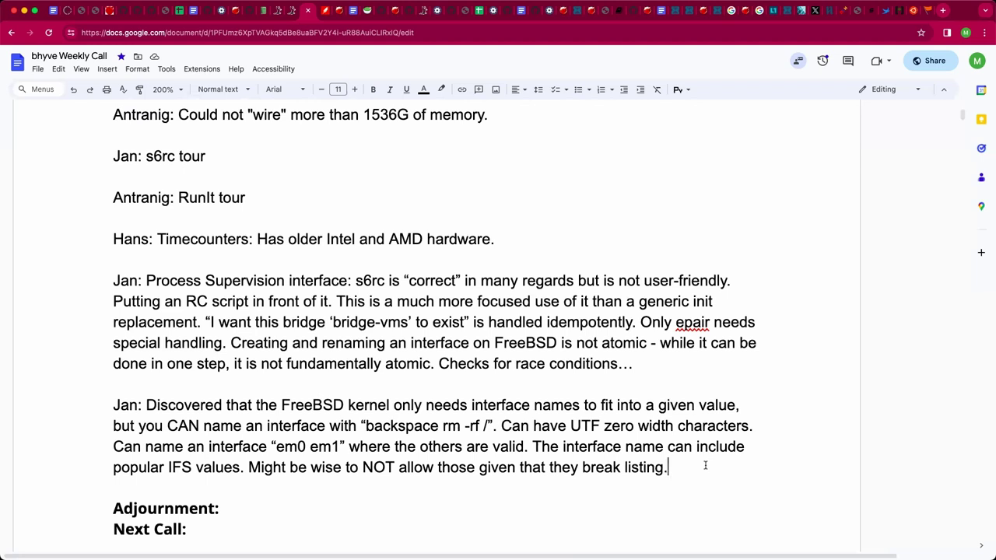
# Continue the interface-name note with "The narrative to date is that you can use a poo emoji".
pyautogui.write('The narrati')
pyautogui.write('ve to date ')
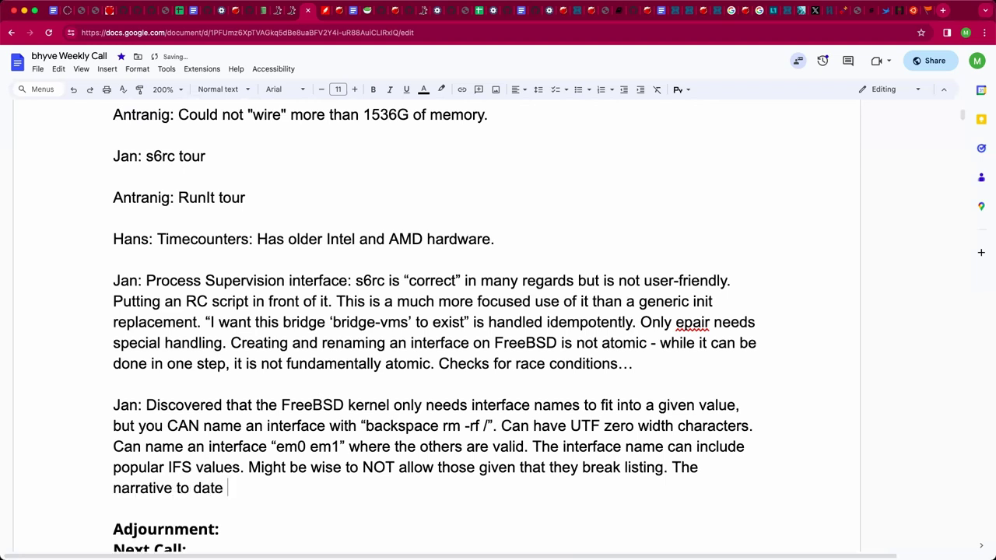
pyautogui.write('is that you can use a poo emoji')
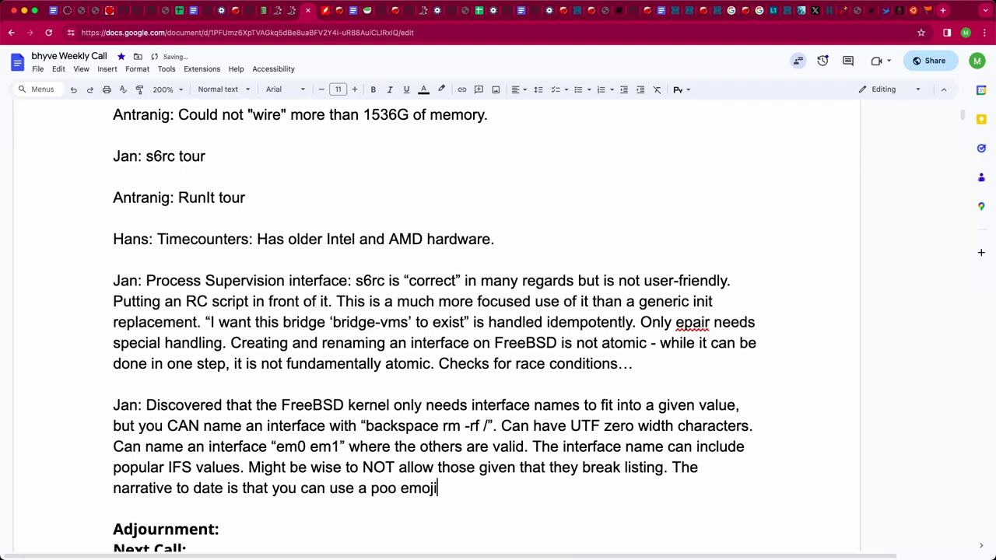
pyautogui.write('.')
pyautogui.press('BackSpace')
pyautogui.press('BackSpace')
# Finish the emoji sentence with ", but this could quickly get nefarious.", correcting any misspelling.
pyautogui.write(', but thi sis s')
pyautogui.write('ou')
pyautogui.press('BackSpace')
pyautogui.press('BackSpace')
pyautogui.press('BackSpace')
pyautogui.press('BackSpace')
pyautogui.press('BackSpace')
pyautogui.press('BackSpace')
pyautogui.press('BackSpace')
pyautogui.press('BackSpace')
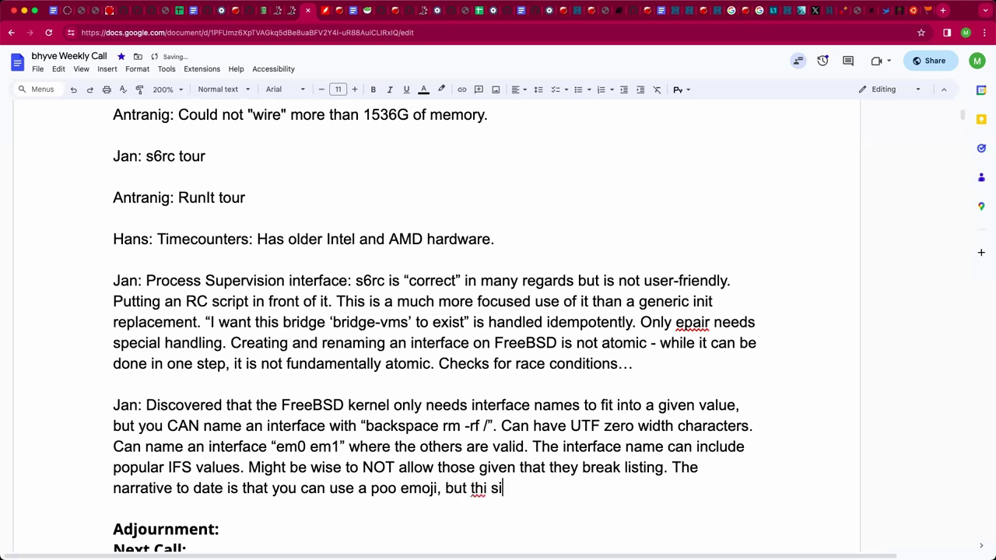
pyautogui.write('s could q')
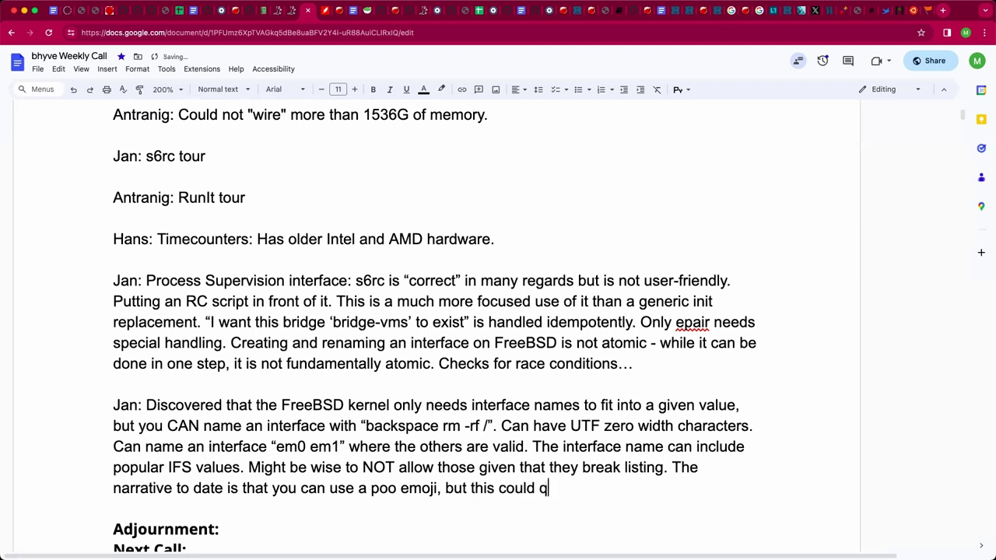
pyautogui.write('uickly get n')
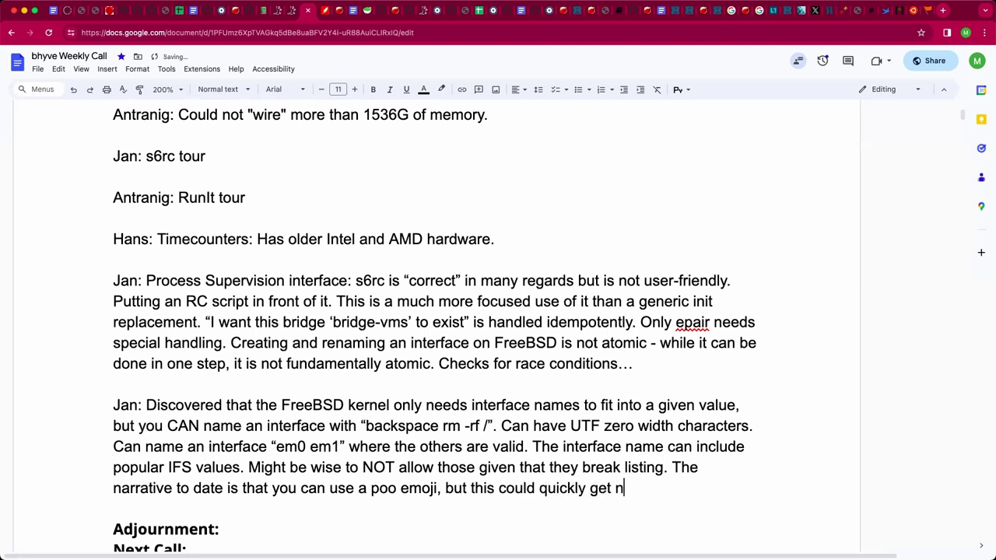
pyautogui.write('afarious.')
pyautogui.click(653, 487)
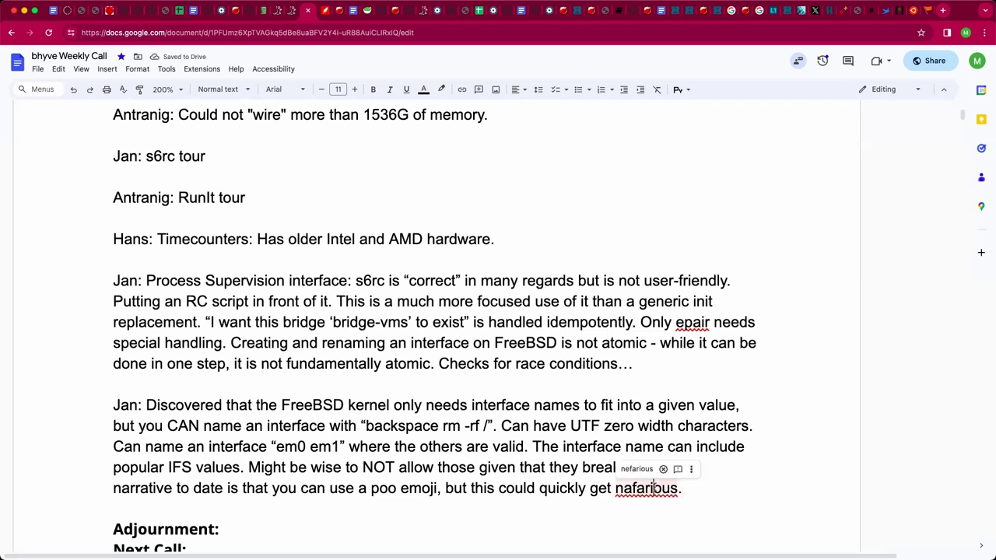
pyautogui.click(632, 470)
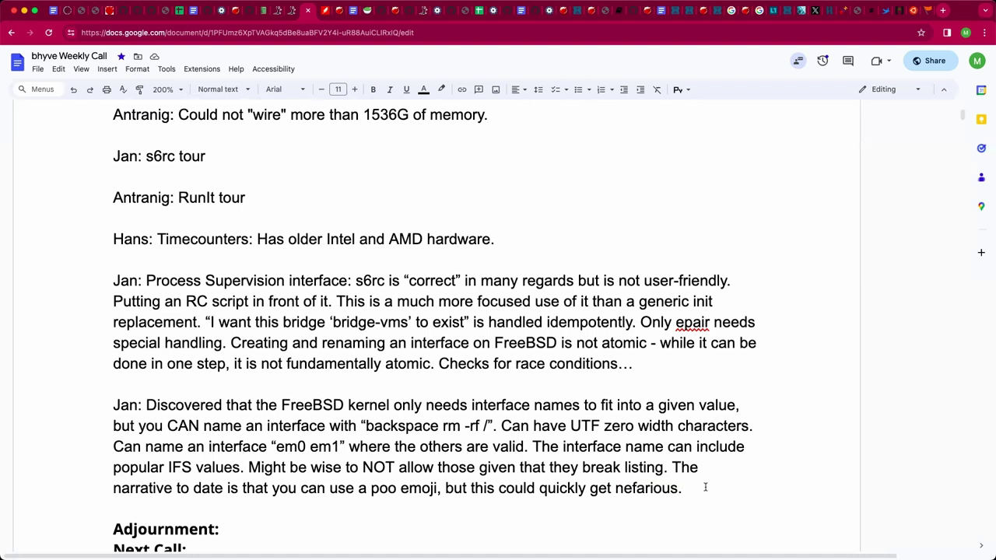
# Replace "fit into a given" with "16 byte" in the kernel interface-name sentence, leaving a single space before "value".
pyautogui.doubleClick(705, 488)
pyautogui.click(705, 489)
pyautogui.click(735, 406)
pyautogui.hotkey('shift', 'Left')
pyautogui.click(696, 405)
pyautogui.moveTo(696, 405); pyautogui.dragTo(600, 405)
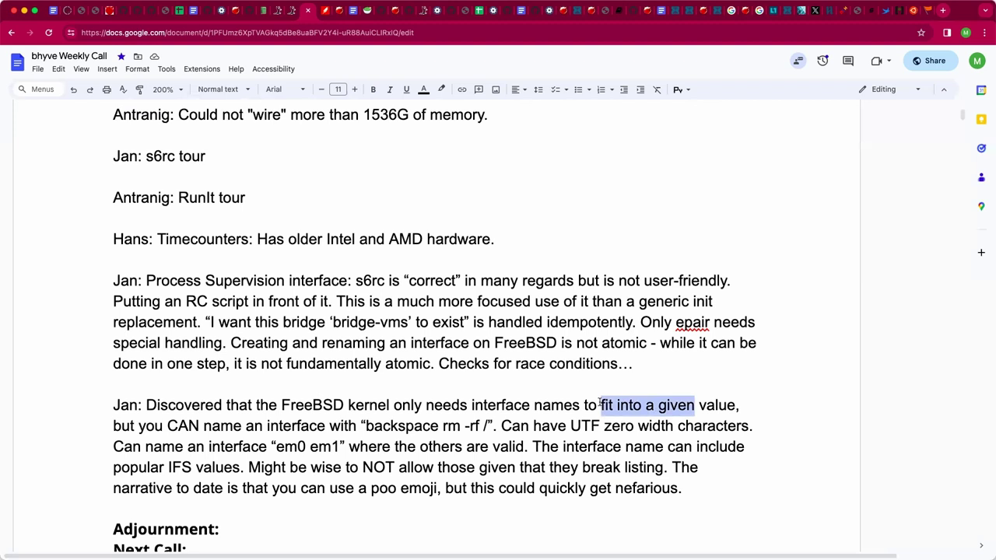
pyautogui.write('16 byte')
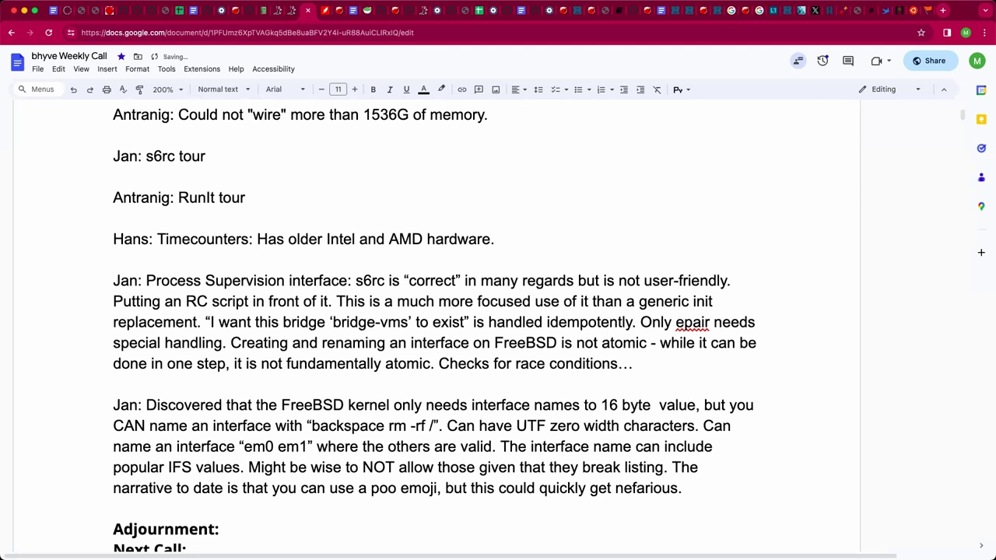
pyautogui.press('BackSpace')
# Insert the parenthetical "(15 usable, terminated with a null byte)" directly after "16 byte value".
pyautogui.press('Right')
pyautogui.press('Right')
pyautogui.press('Right')
pyautogui.press('Right')
pyautogui.press('Right')
pyautogui.press('Right')
pyautogui.write('(1')
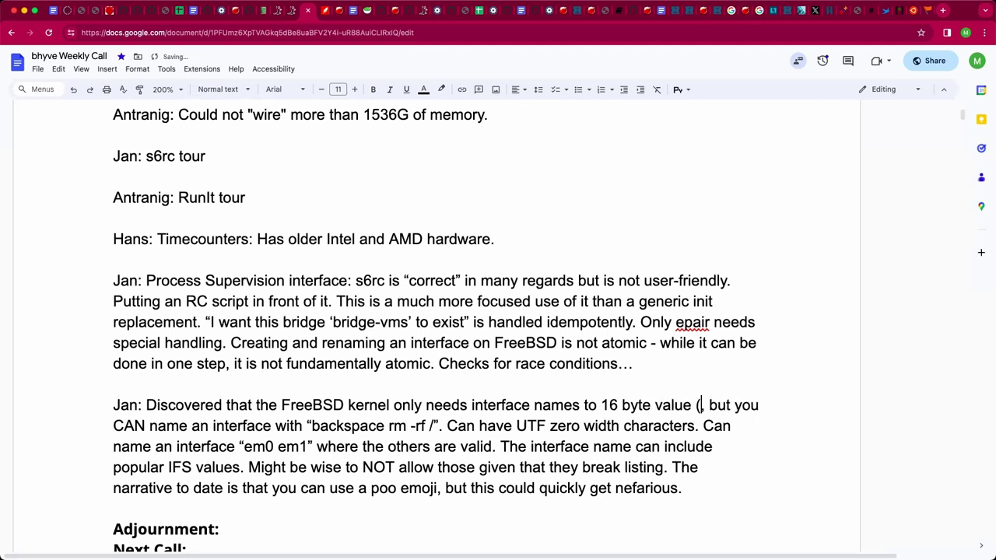
pyautogui.write('5 usable)')
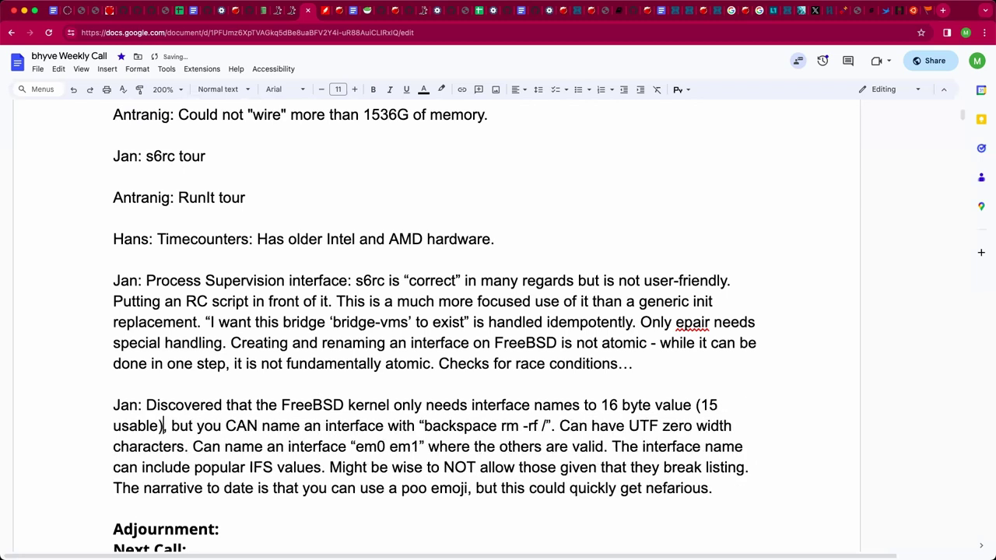
pyautogui.press('Left')
pyautogui.write(', terminate')
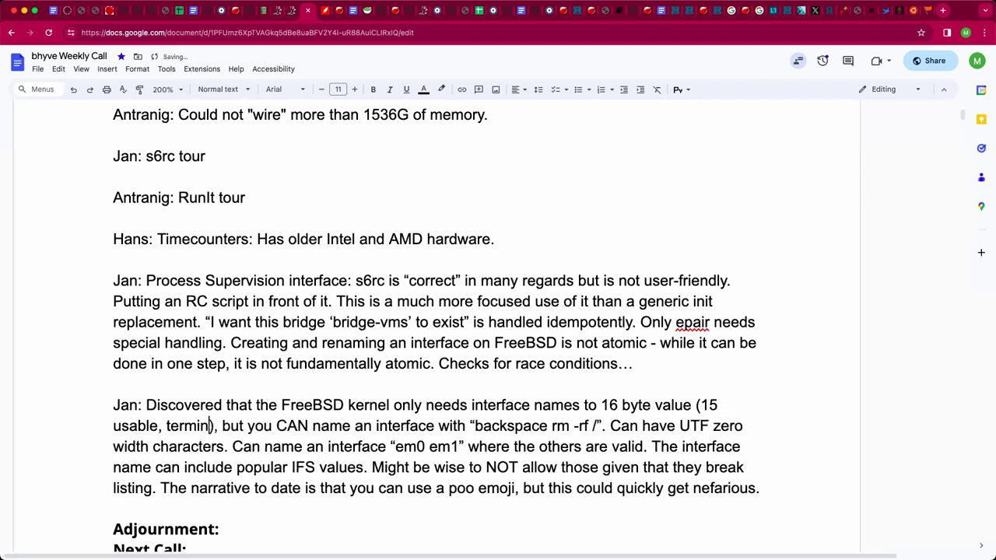
pyautogui.write('d with a ')
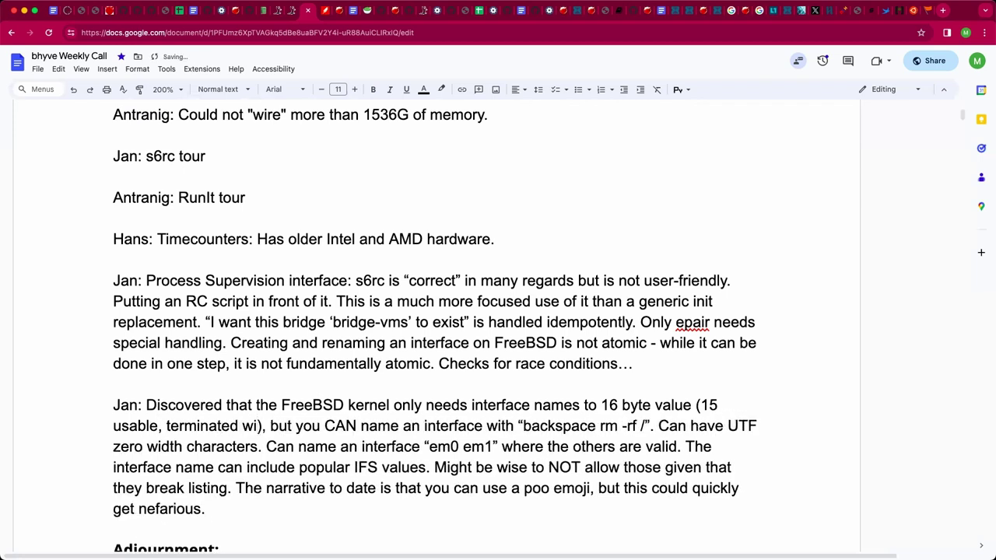
pyautogui.write('null byte')
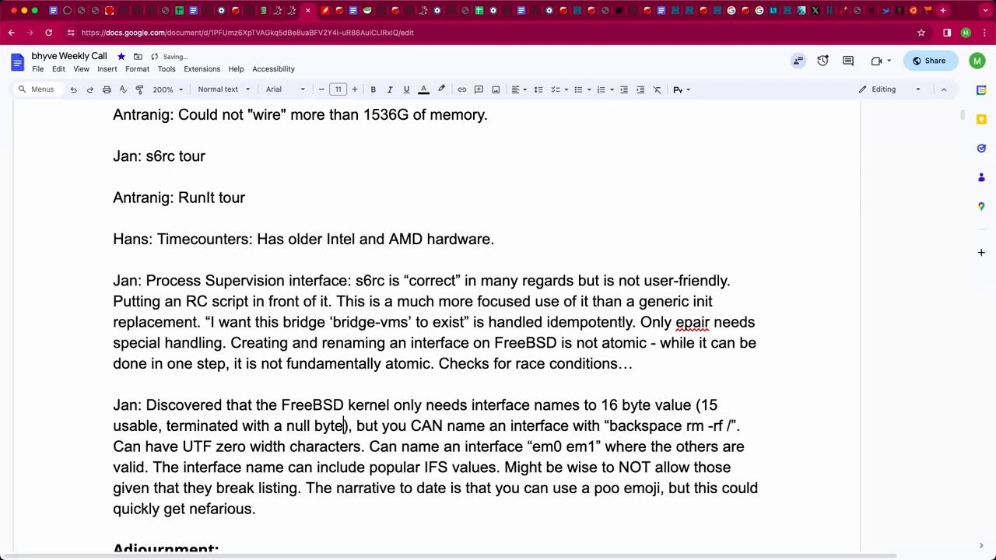
# At the end of the interface-name note, add the next speaker's first name and the remark "Need a longer interface name for a UUID.".
pyautogui.press('Down')
pyautogui.press('Down')
pyautogui.press('Down')
pyautogui.press('Down')
pyautogui.press('Down')
pyautogui.press('Down')
pyautogui.press('Down')
pyautogui.click(256, 387)
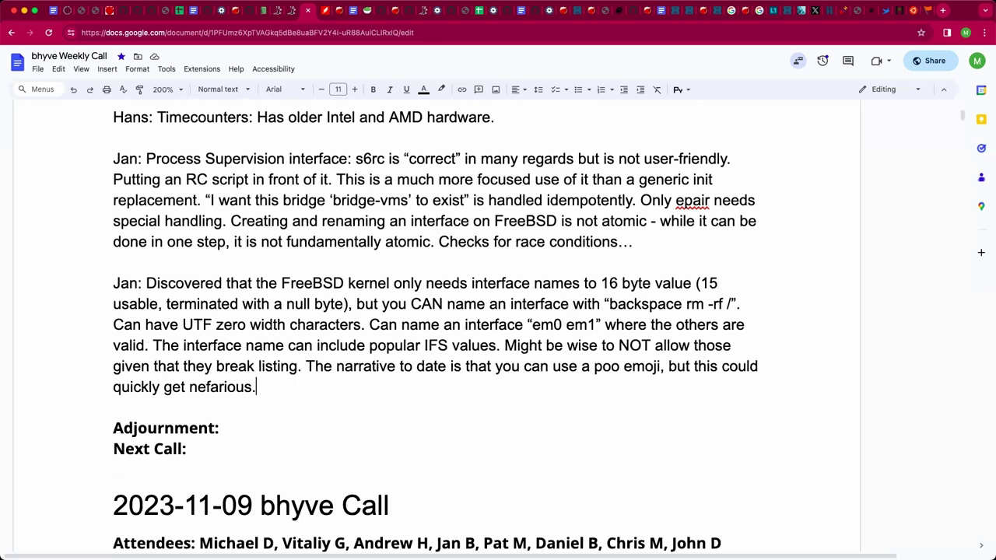
pyautogui.scroll(3, 614, 376)
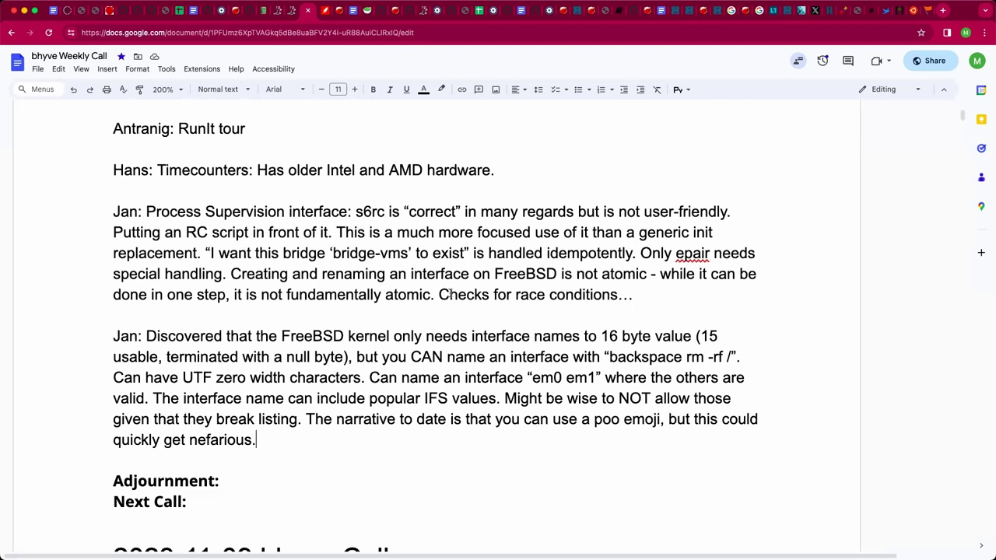
pyautogui.scroll(1, 454, 286)
pyautogui.scroll(1, 454, 287)
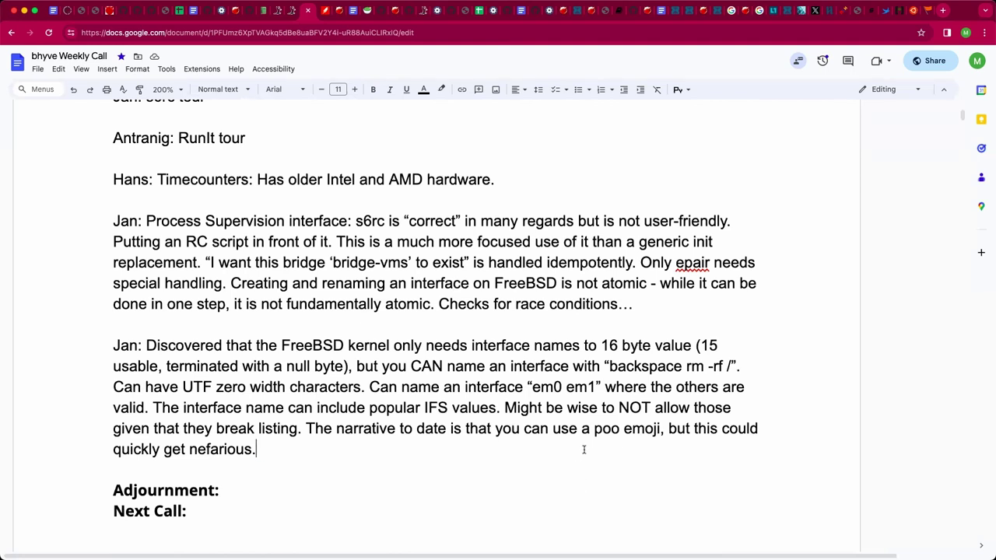
pyautogui.hotkey('shift', 'Right')
pyautogui.press('BackSpace')
pyautogui.write('JU')
pyautogui.press('BackSpace')
pyautogui.write('ohn: Need a l')
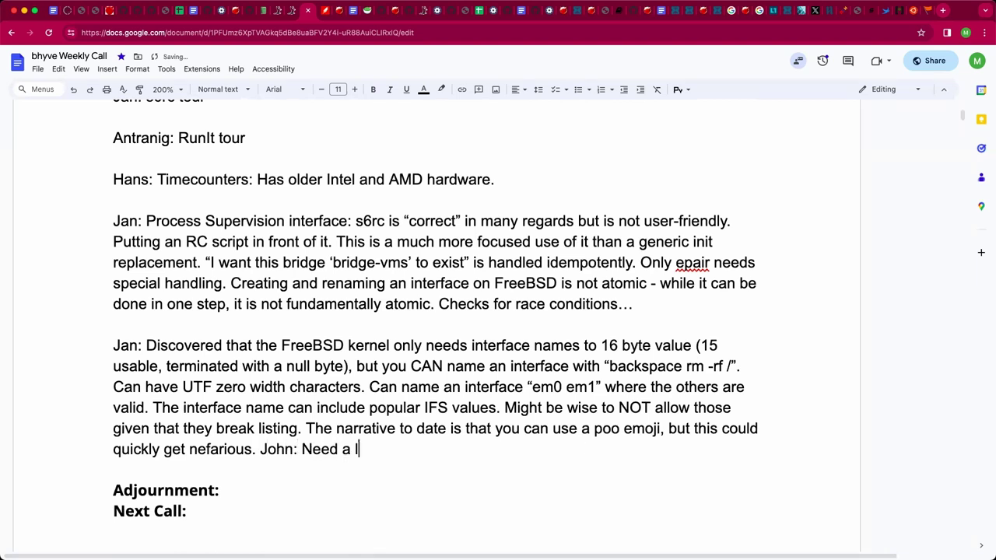
pyautogui.write('onger interface name')
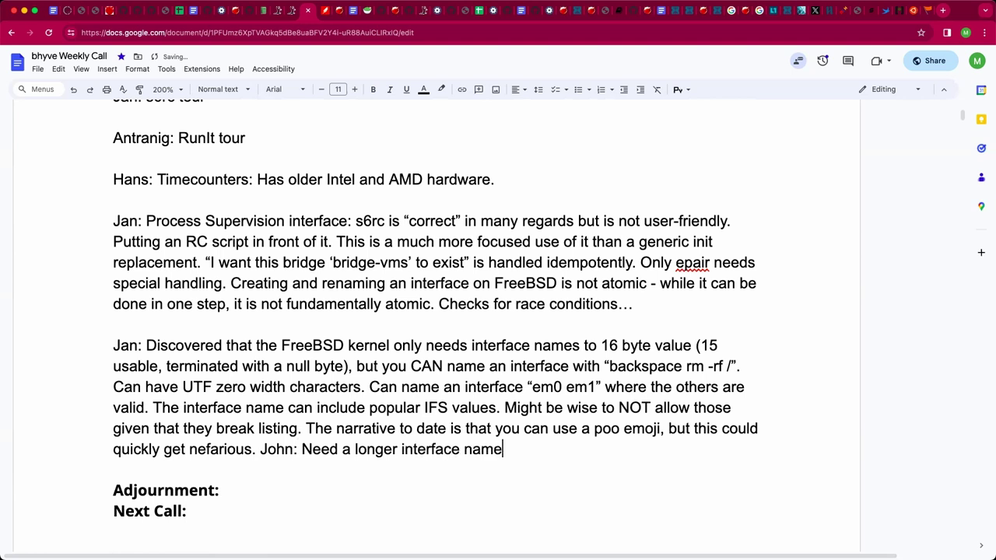
pyautogui.write(' for a UUID.')
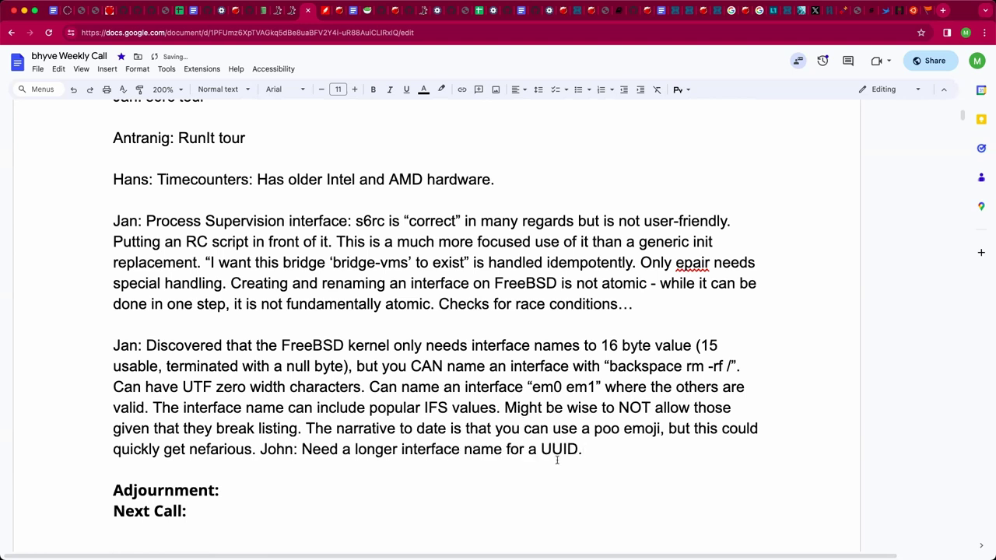
# Reword "for a UUID" to "to contain a UUID" in the longer interface name remark.
pyautogui.click(523, 449)
pyautogui.press('BackSpace')
pyautogui.press('BackSpace')
pyautogui.press('BackSpace')
pyautogui.write('to contain')
pyautogui.click(113, 470)
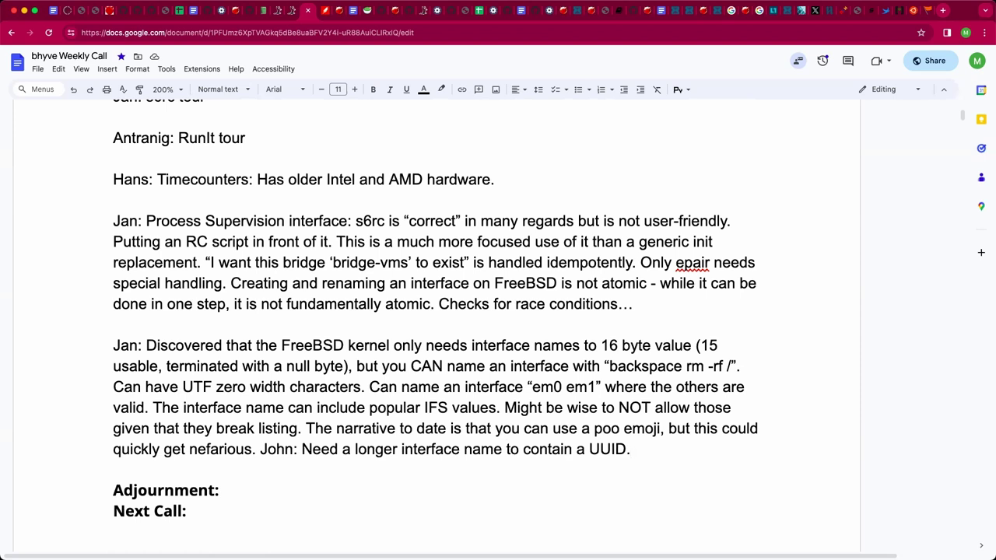
pyautogui.click(114, 470)
# After the UUID remark, add the replying speaker's first name and the sentence "Supporting spaces is somewhat reasonable.".
pyautogui.click(631, 449)
pyautogui.doubleClick(666, 442)
pyautogui.press('BackSpace')
pyautogui.write('Jan:')
pyautogui.write('Supporting s')
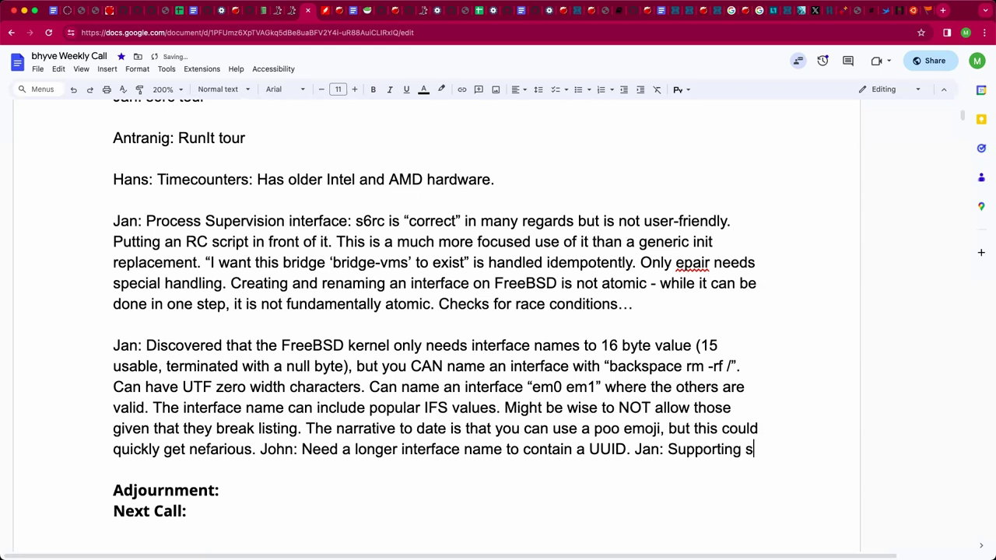
pyautogui.write('pakce')
pyautogui.press('BackSpace')
pyautogui.press('BackSpace')
pyautogui.press('BackSpace')
pyautogui.write('ces is some')
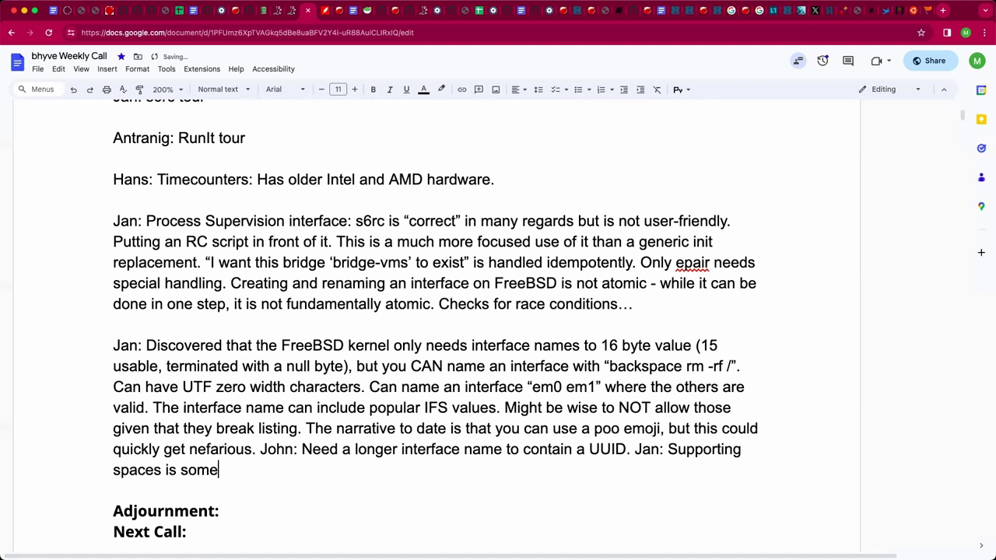
pyautogui.write('what reasonable.')
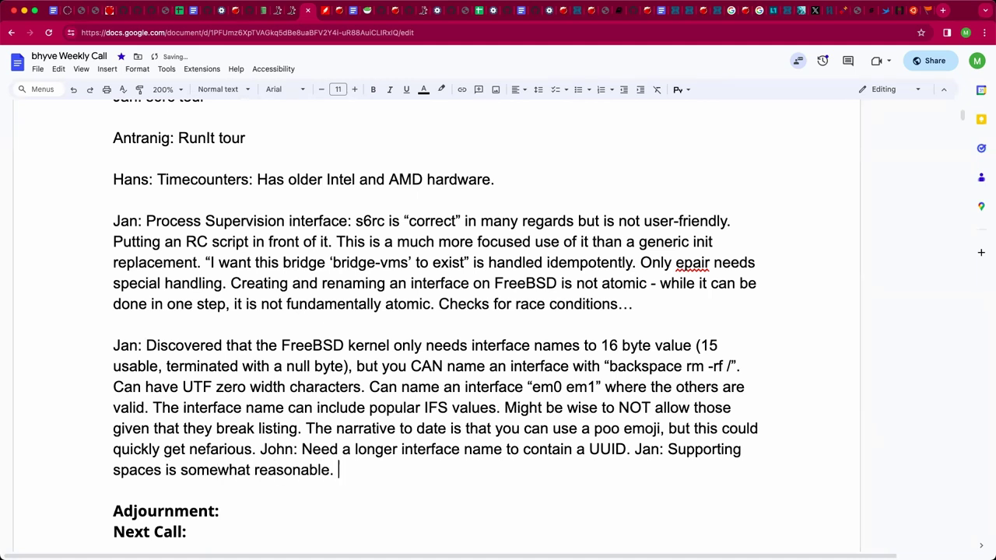
# Extend the sentence about supporting spaces with "but should deny tabs and newlines… backspaces." in place of its final period.
pyautogui.press('BackSpace')
pyautogui.press('BackSpace')
pyautogui.write('but should ')
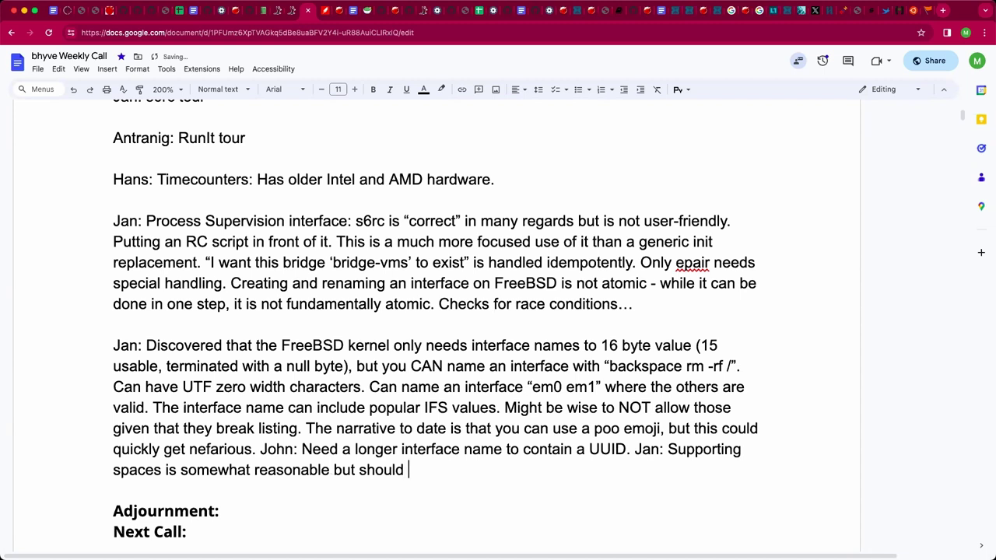
pyautogui.write('deny tabs and newlines')
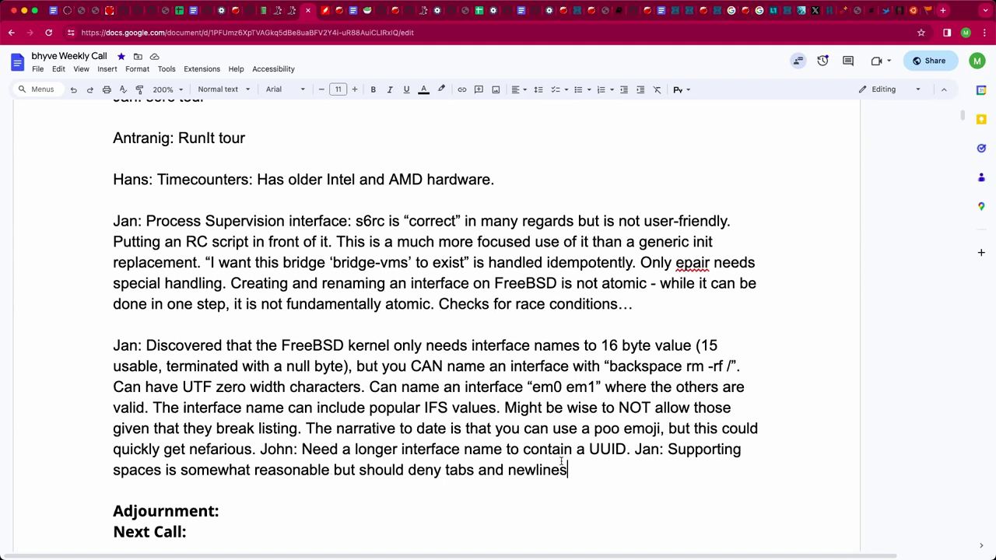
pyautogui.write('… backs')
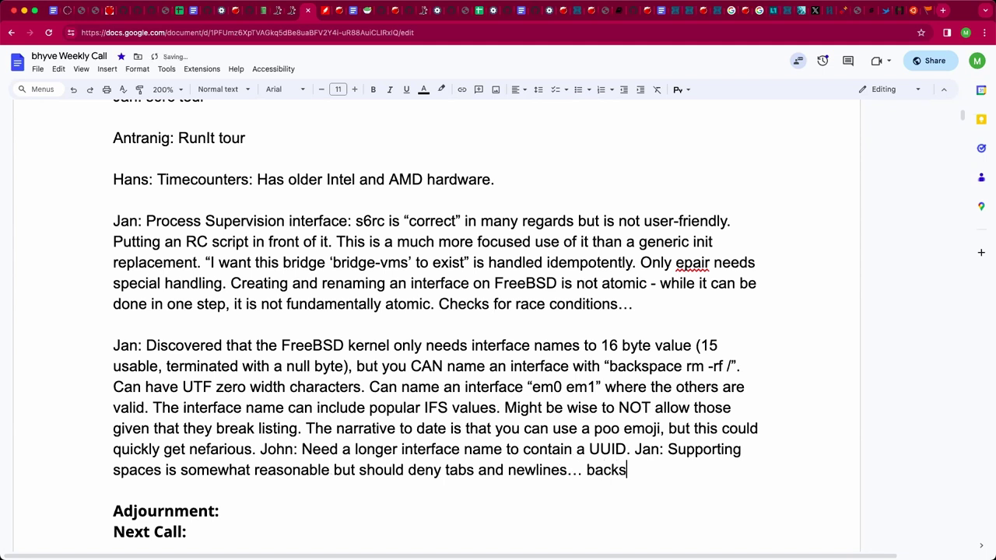
pyautogui.write('paces. ')
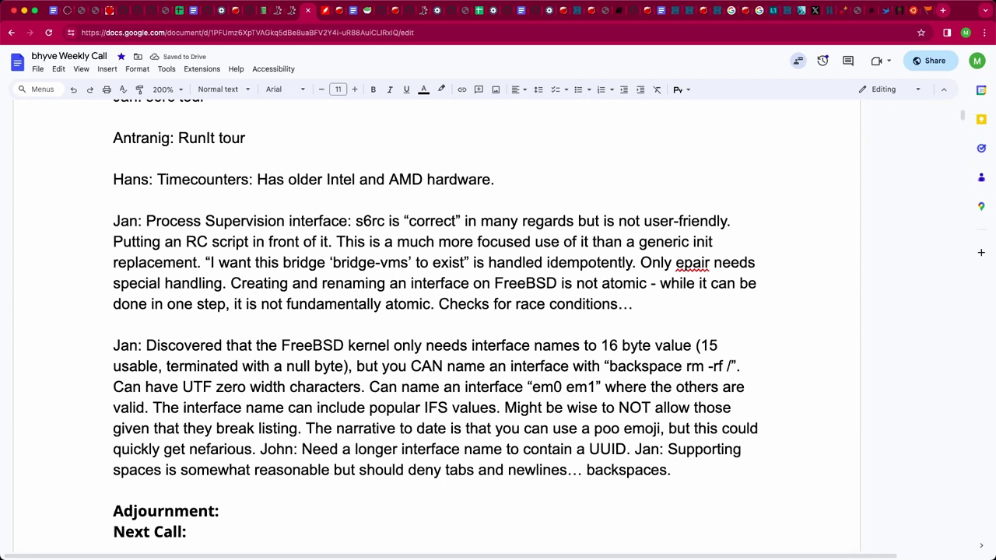
# After the backspaces remark, add the replying speaker's first name and the sentence "rc.subr needs to support whatever is new.".
pyautogui.write('John: rc.sub')
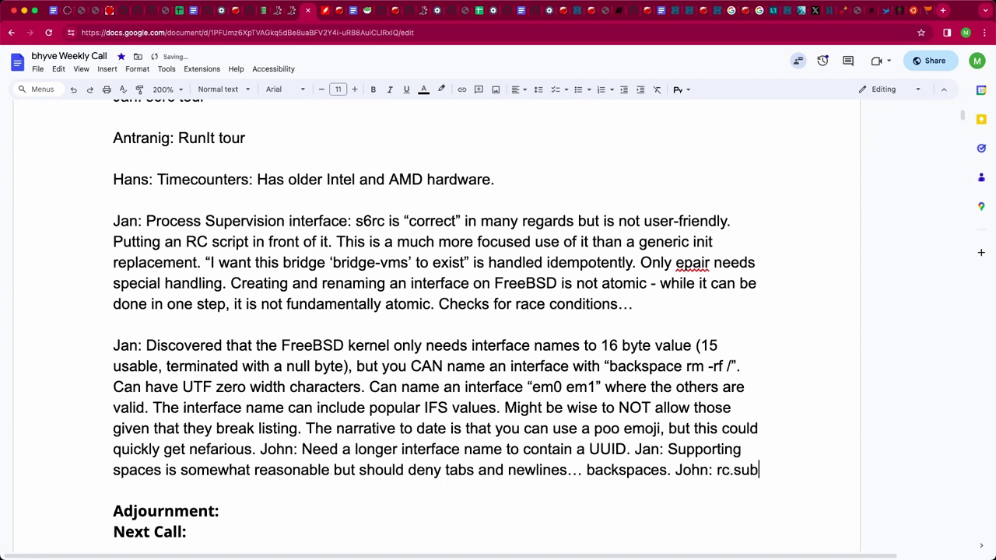
pyautogui.write('r ')
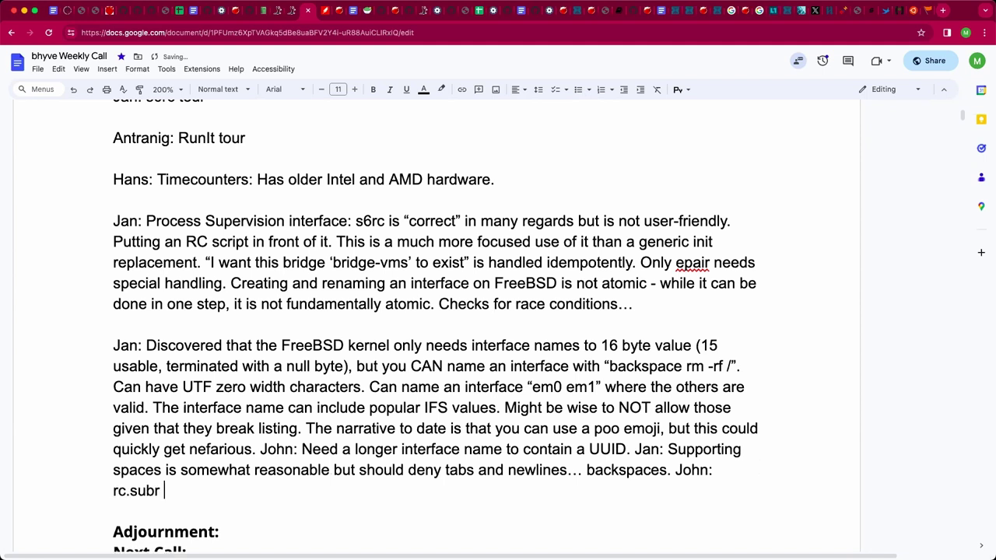
pyautogui.write('needs to support what')
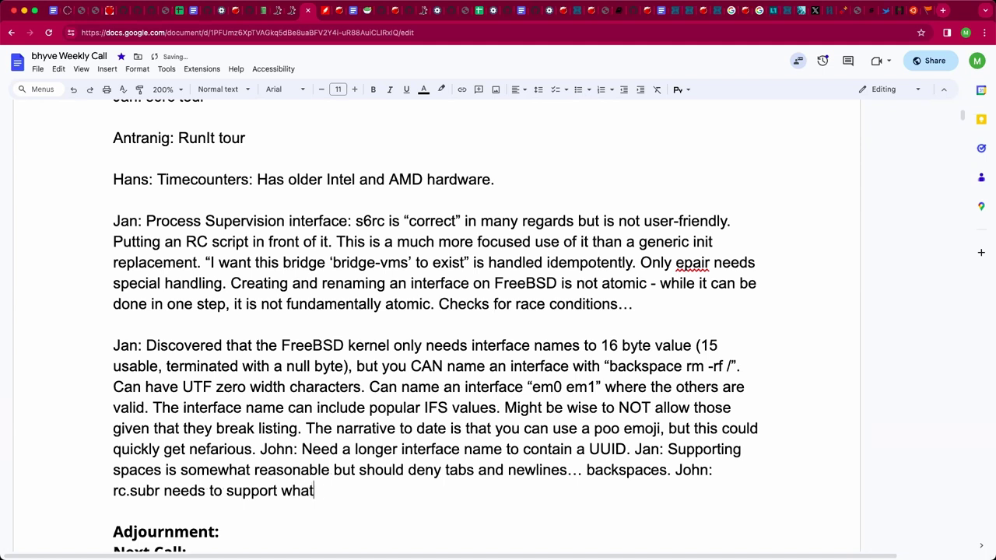
pyautogui.write('ever is new. ')
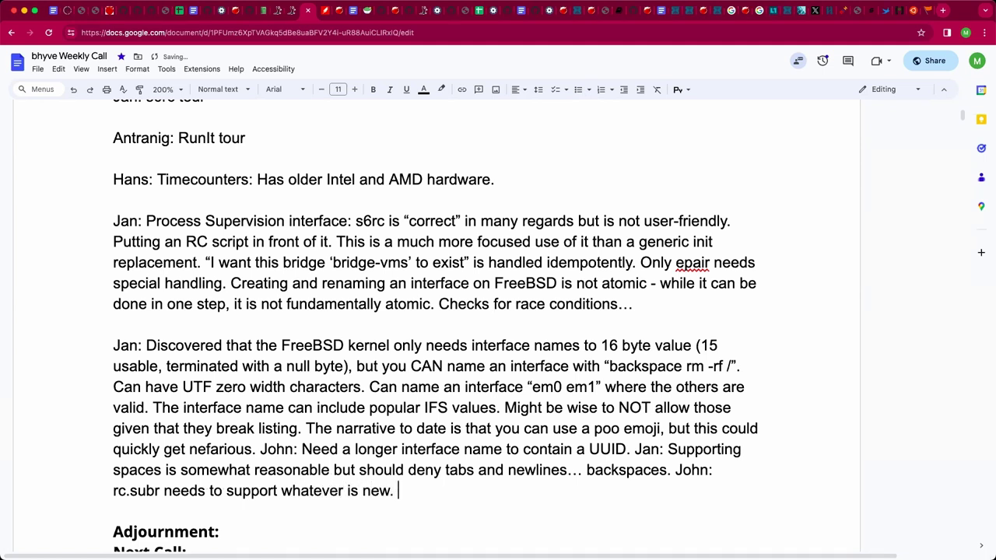
# Continue the note with "Currently can't create and rename a bridge dynamically. Underscores work, dots do not work.".
pyautogui.write('Currently ca')
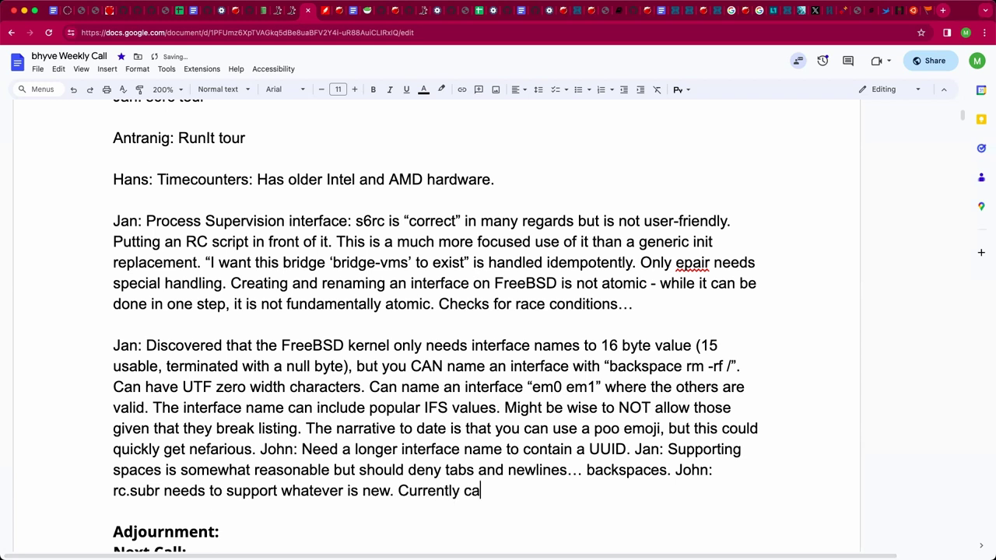
pyautogui.write("n't create and na")
pyautogui.press('BackSpace')
pyautogui.press('BackSpace')
pyautogui.write('rename ')
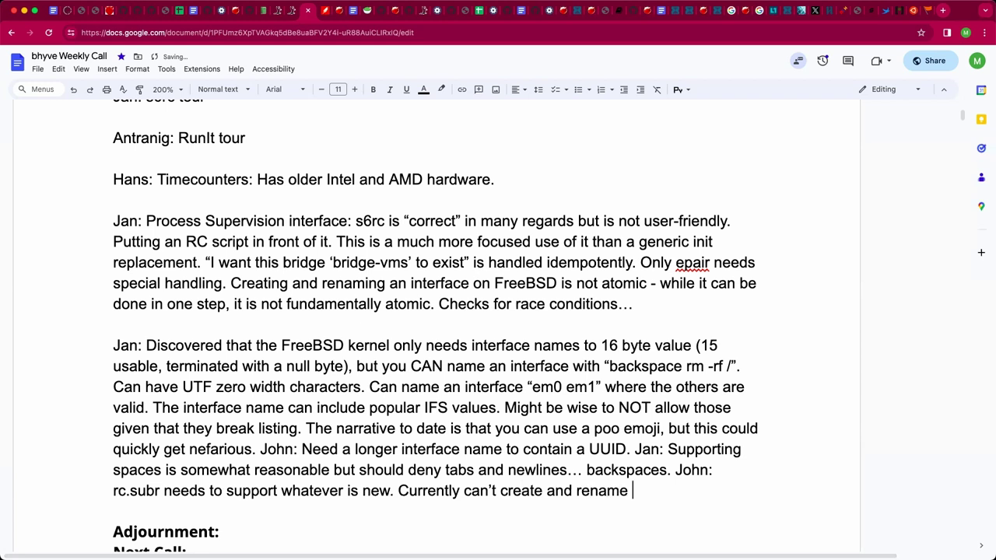
pyautogui.write('a bridge dyna')
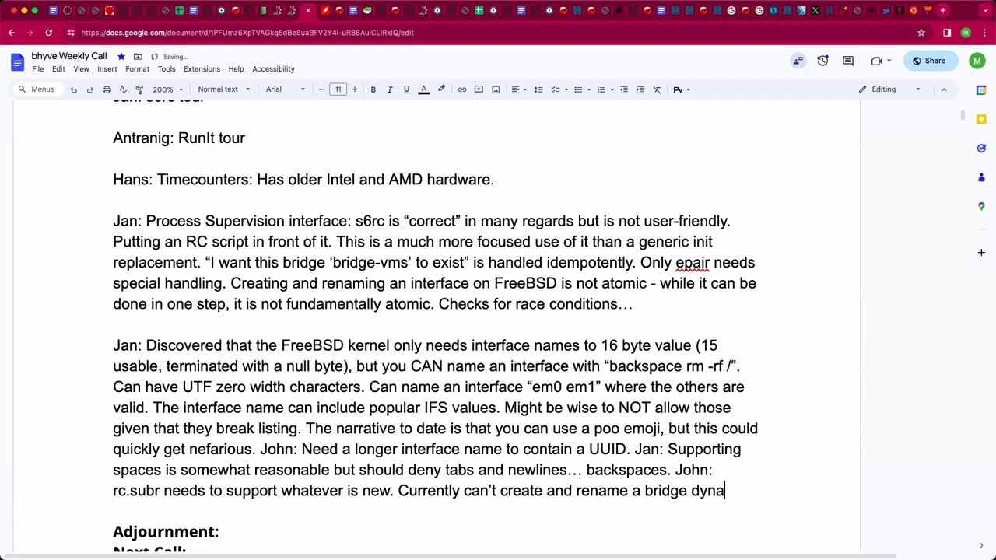
pyautogui.write('mically. ')
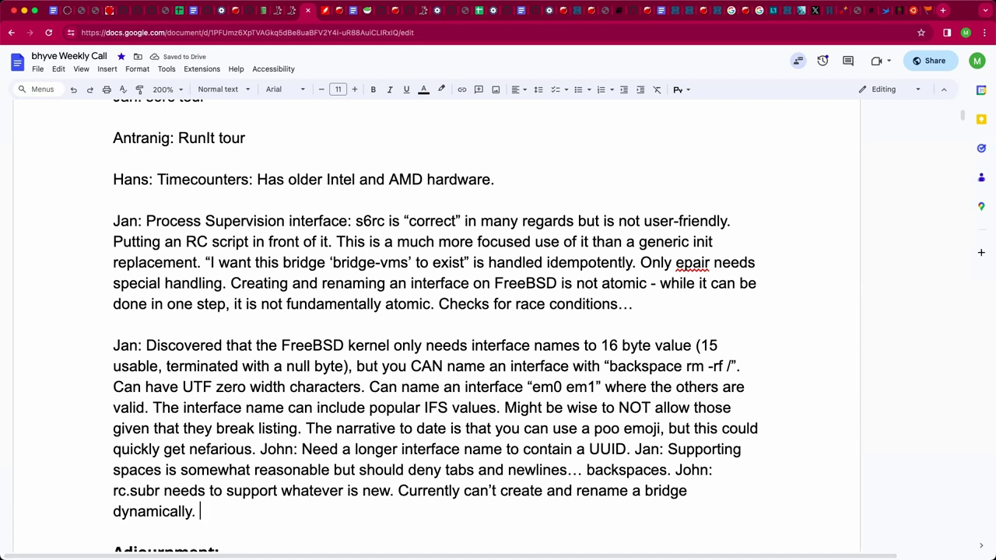
pyautogui.write('Underscores work, dots do not work.')
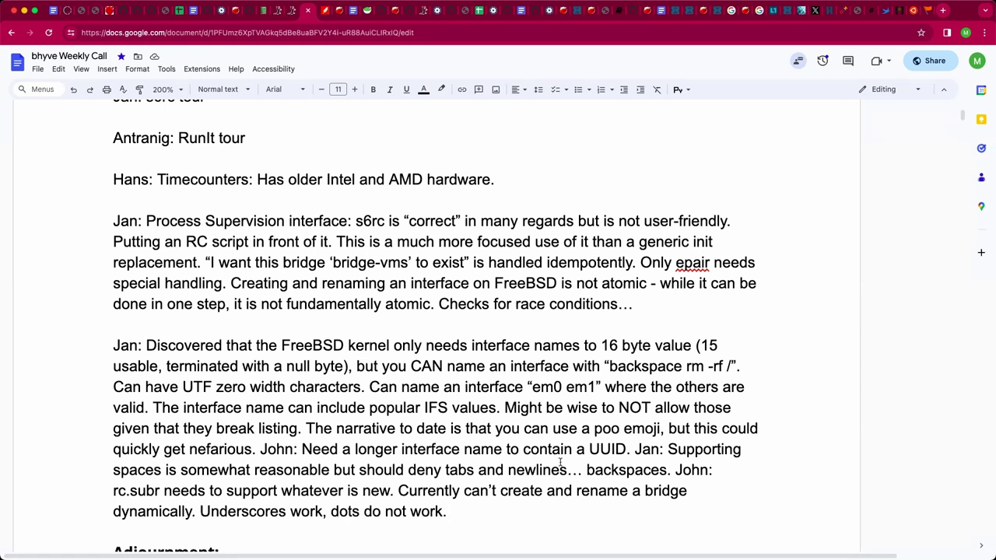
# After the remark about dots, add the sentence "Can brute force replace periods with underscores.".
pyautogui.scroll(-2, 562, 471)
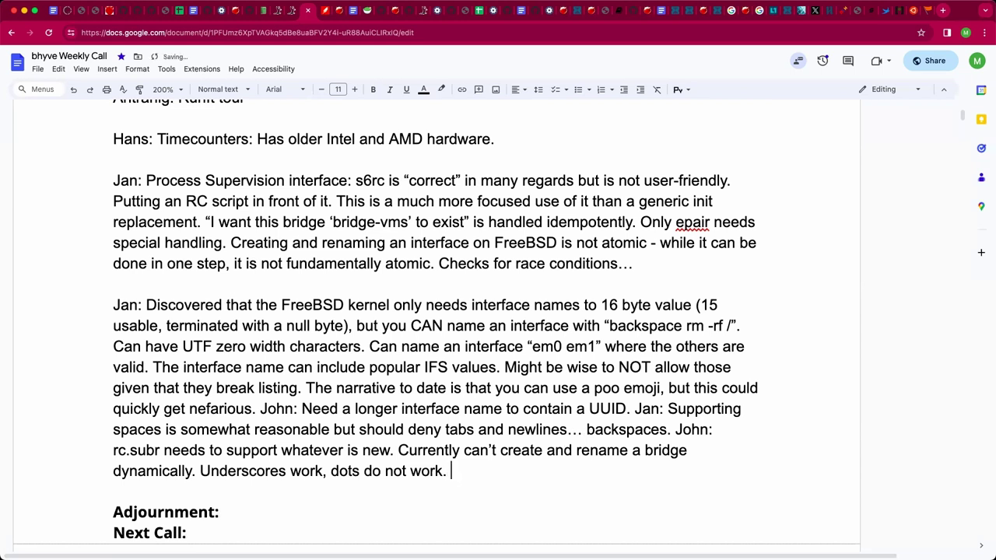
pyautogui.write("Can brute force replace 'd")
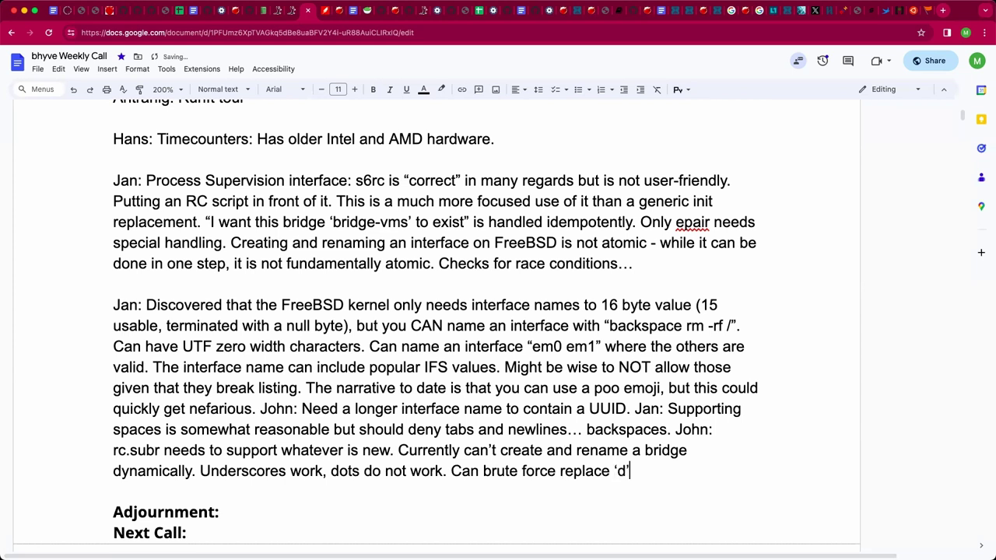
pyautogui.press('BackSpace')
pyautogui.press('BackSpace')
pyautogui.write('periods w')
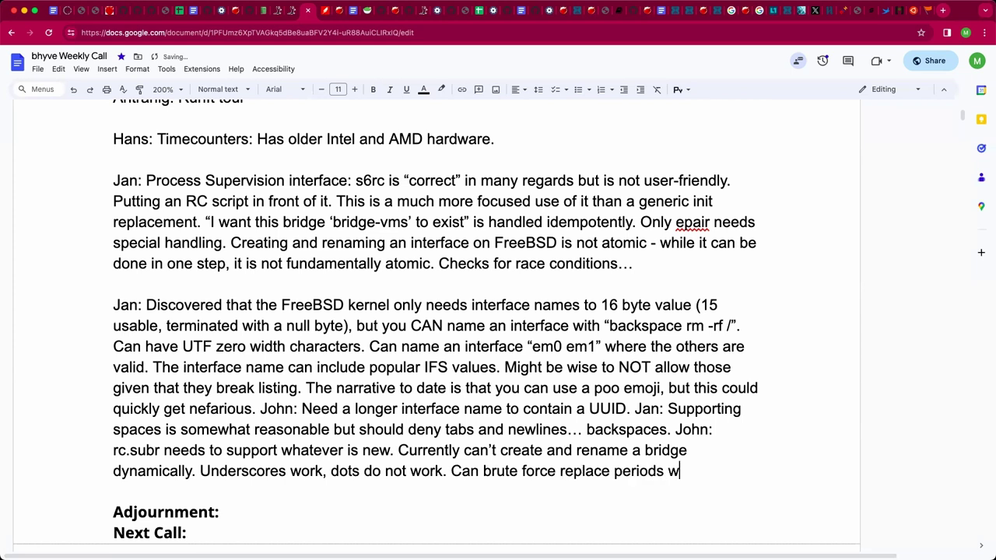
pyautogui.write('ith undersc')
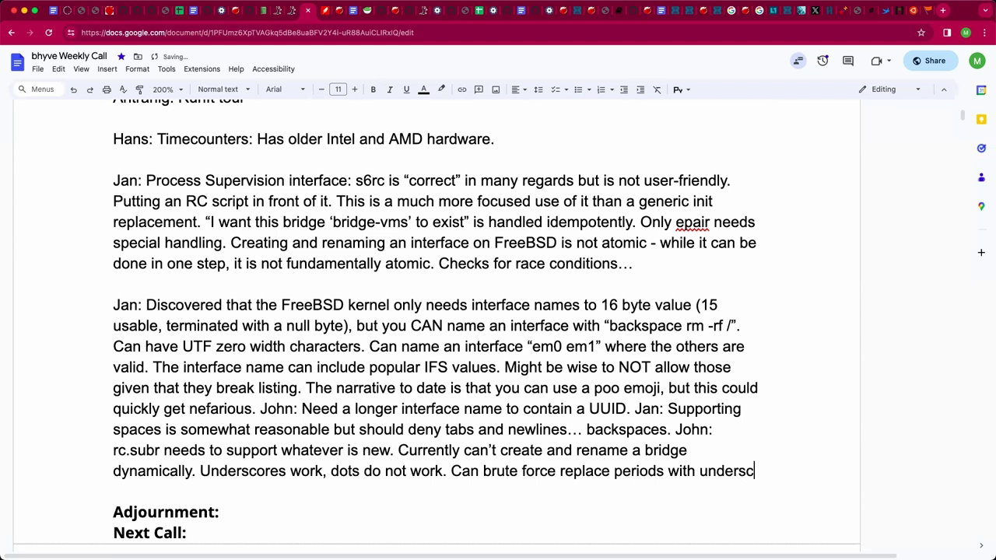
pyautogui.write('ore.')
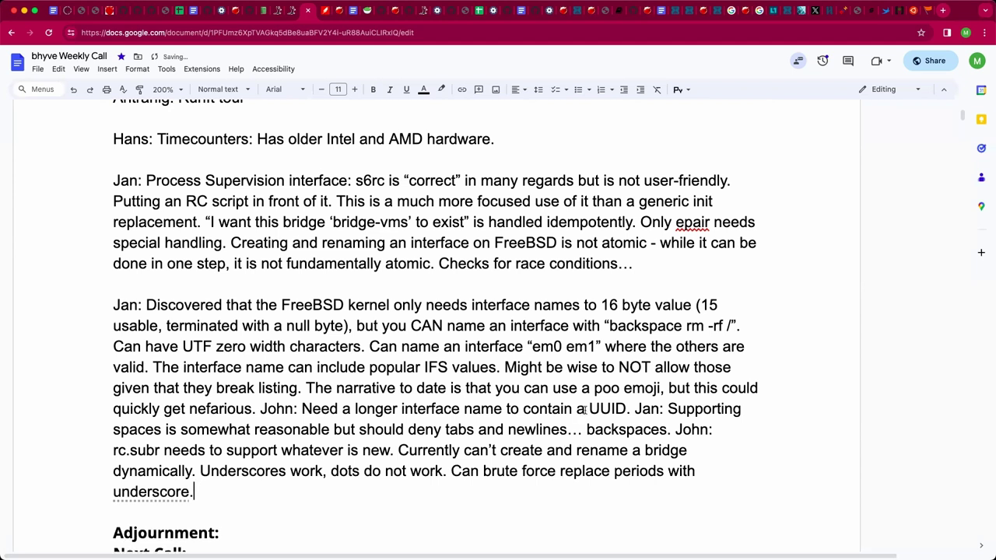
pyautogui.press('Left')
pyautogui.write('s')
pyautogui.press('Right')
pyautogui.press('Right')
pyautogui.press('Left')
# Add the sentence "Create brings in the name, you rename, and the RC code remembers the pre-rename name." to the end of the note.
pyautogui.scroll(-1, 591, 414)
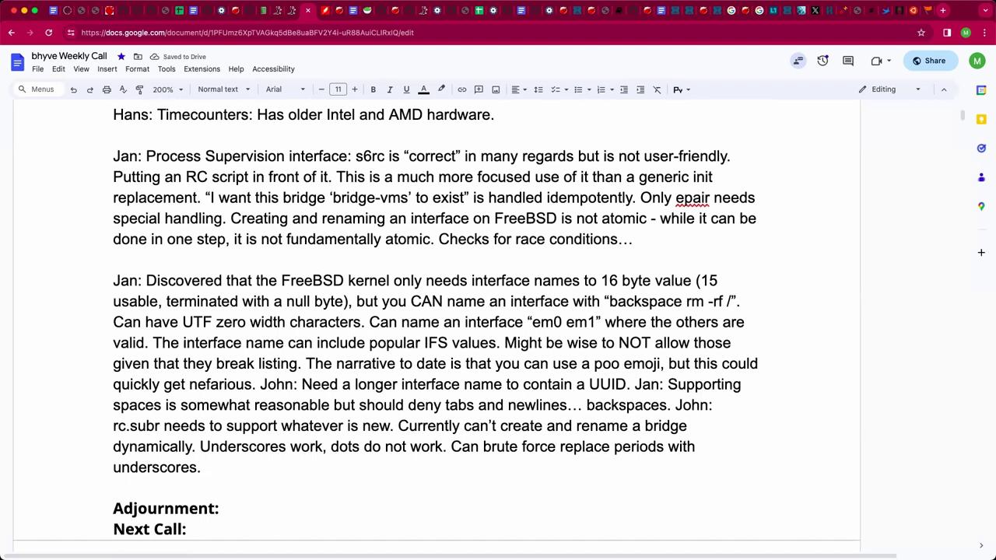
pyautogui.write('Create')
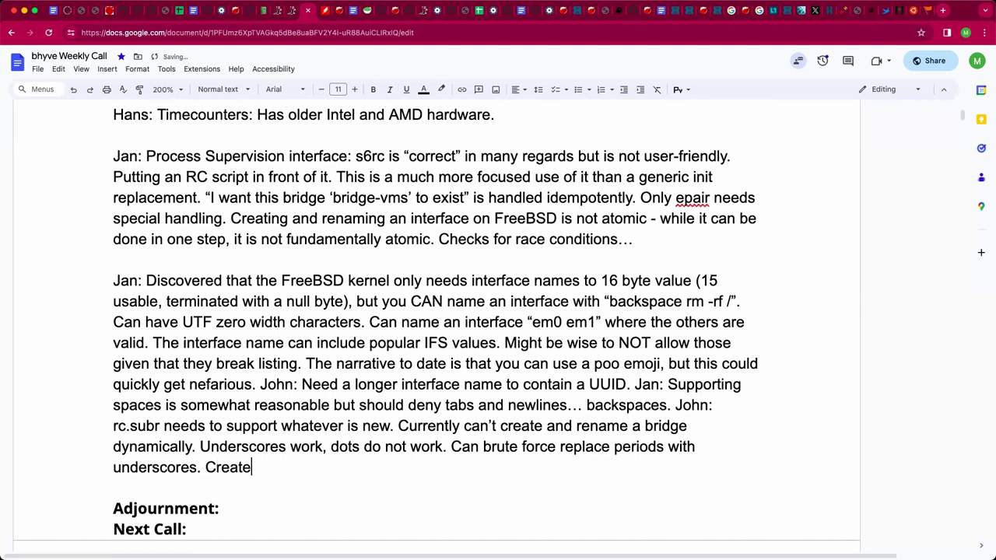
pyautogui.write(' brings in t')
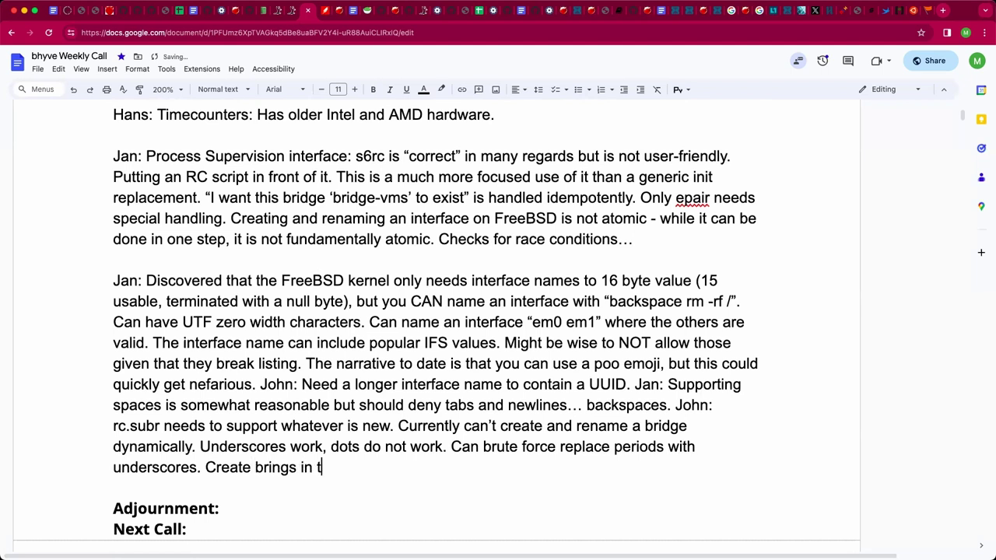
pyautogui.write('he name, you ')
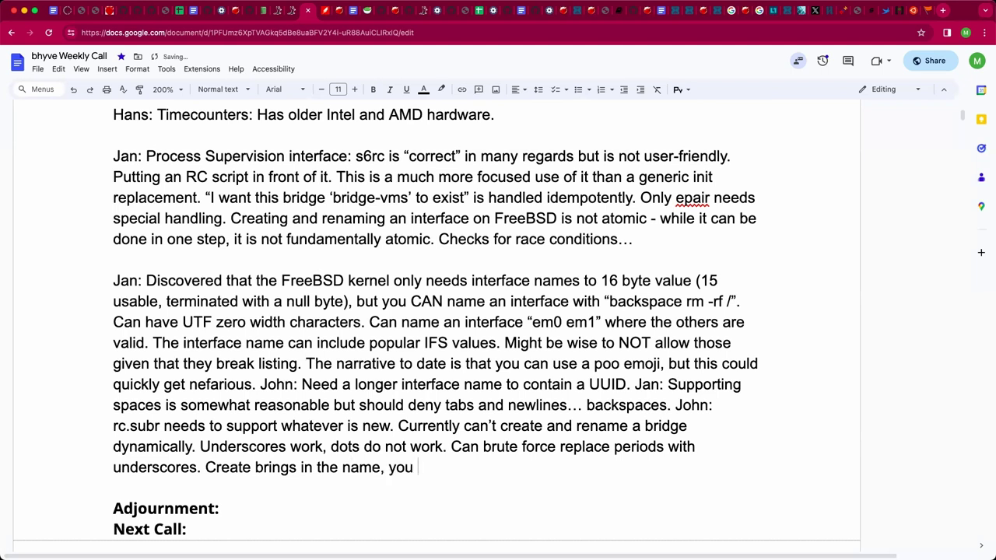
pyautogui.write('rename, and the RC code ')
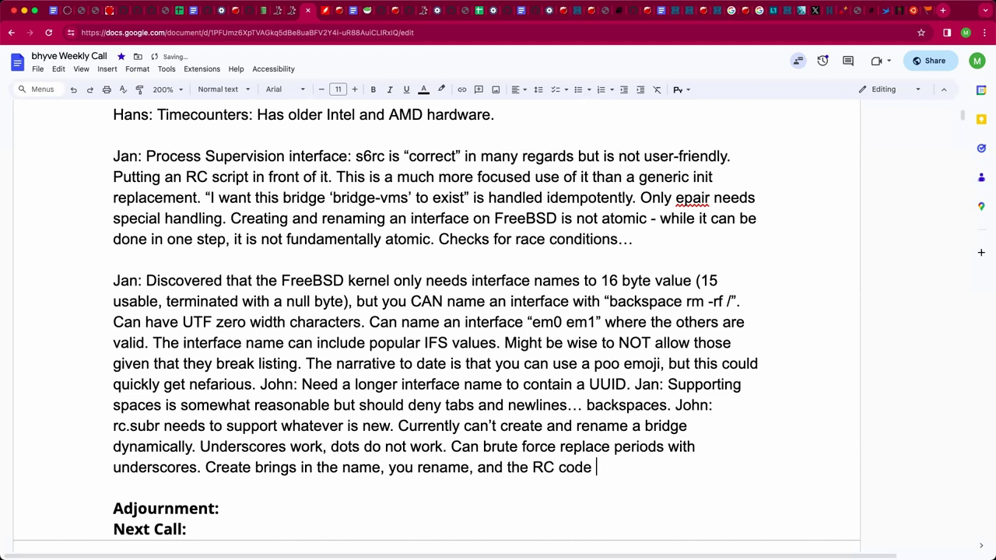
pyautogui.write('remi')
pyautogui.press('BackSpace')
pyautogui.write('embers ')
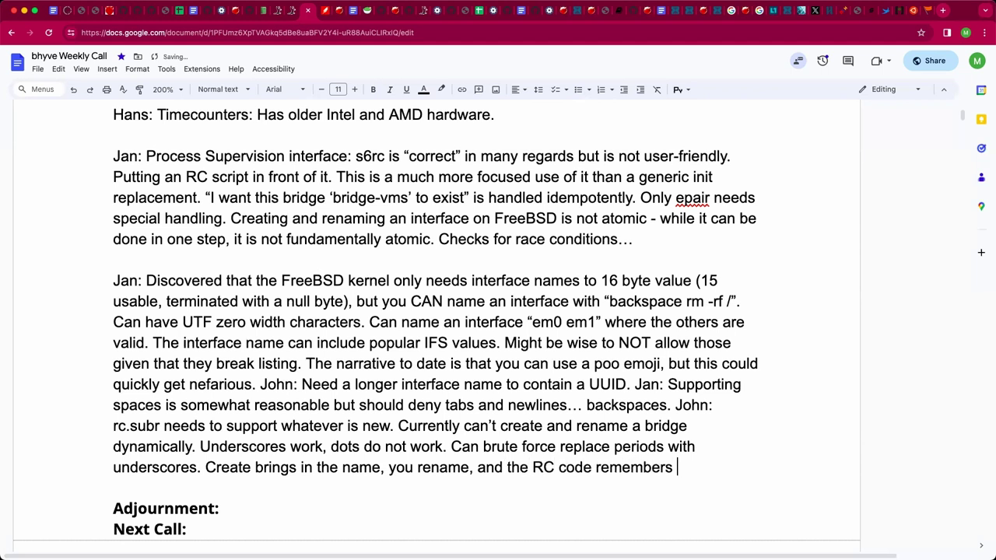
pyautogui.write('the pre-ren')
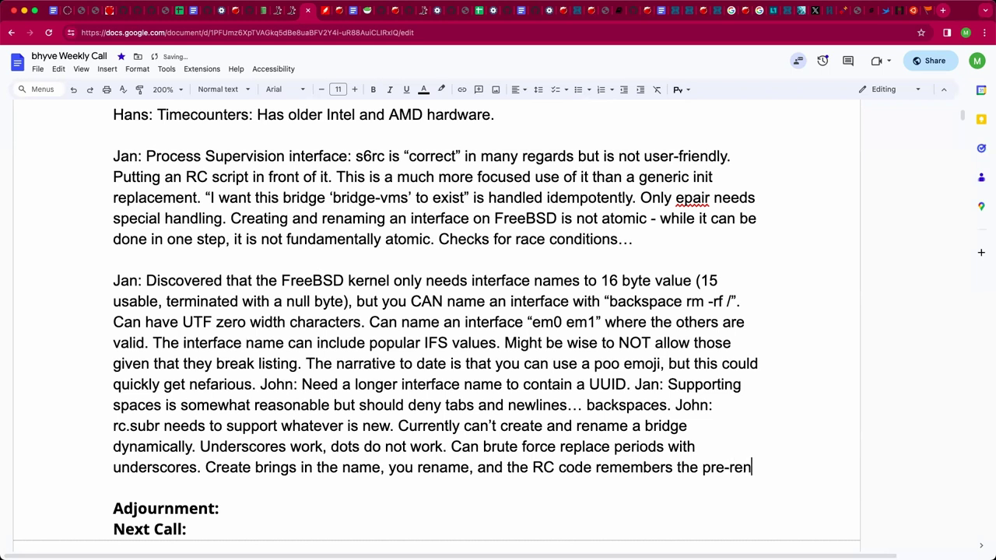
pyautogui.write('amename.')
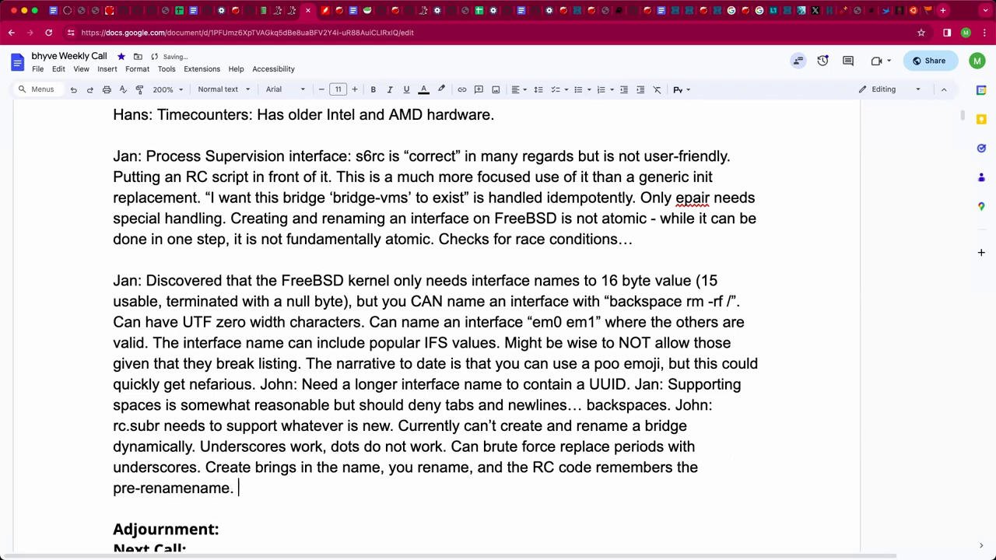
pyautogui.press('Left')
pyautogui.press('Left')
pyautogui.press('Left')
pyautogui.press('Left')
pyautogui.press('Left')
pyautogui.press('Left')
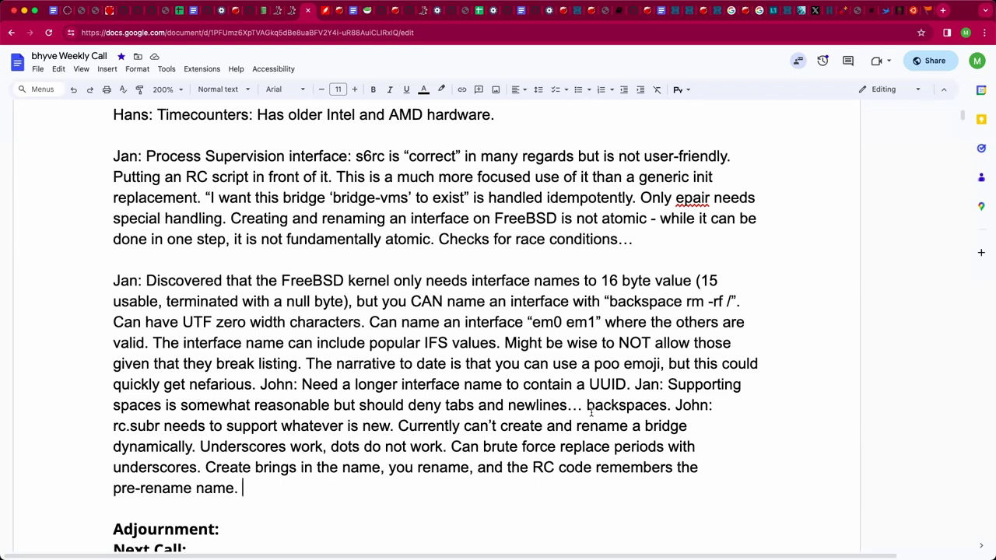
# Append the sentence "Search for _name on the ifconfig manual page." to the interface-name note.
pyautogui.write('Search ofr')
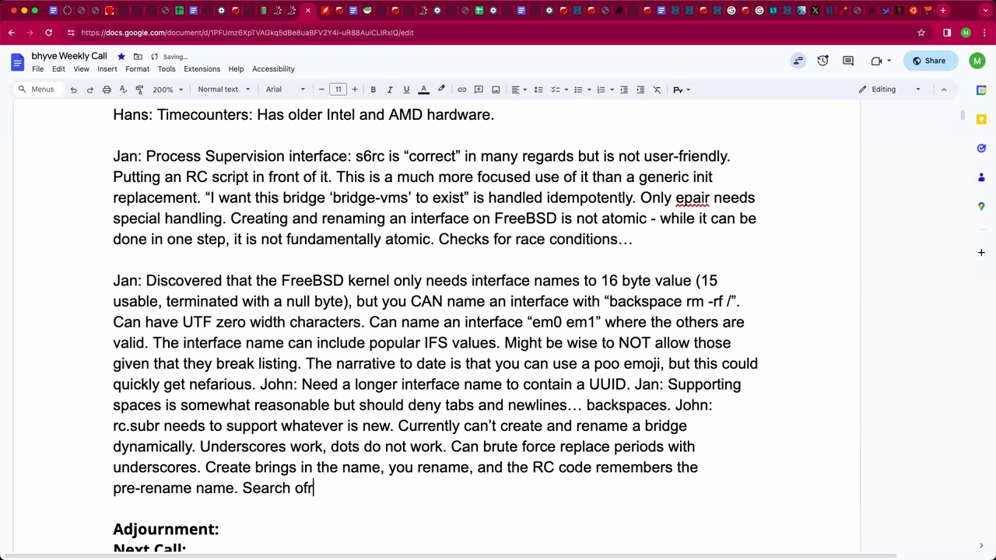
pyautogui.press('BackSpace')
pyautogui.press('BackSpace')
pyautogui.press('BackSpace')
pyautogui.write('for _name on the ')
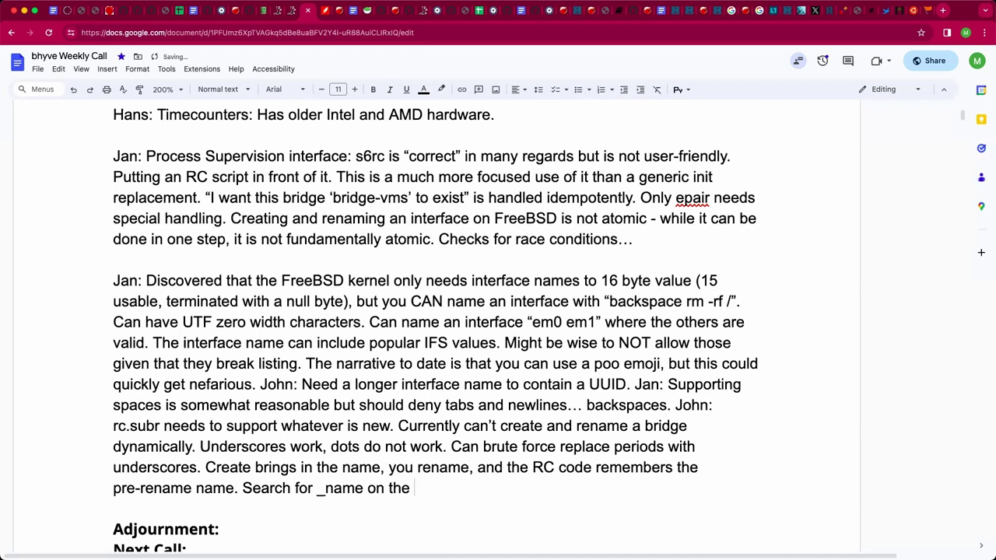
pyautogui.write('ifconfig manual page.')
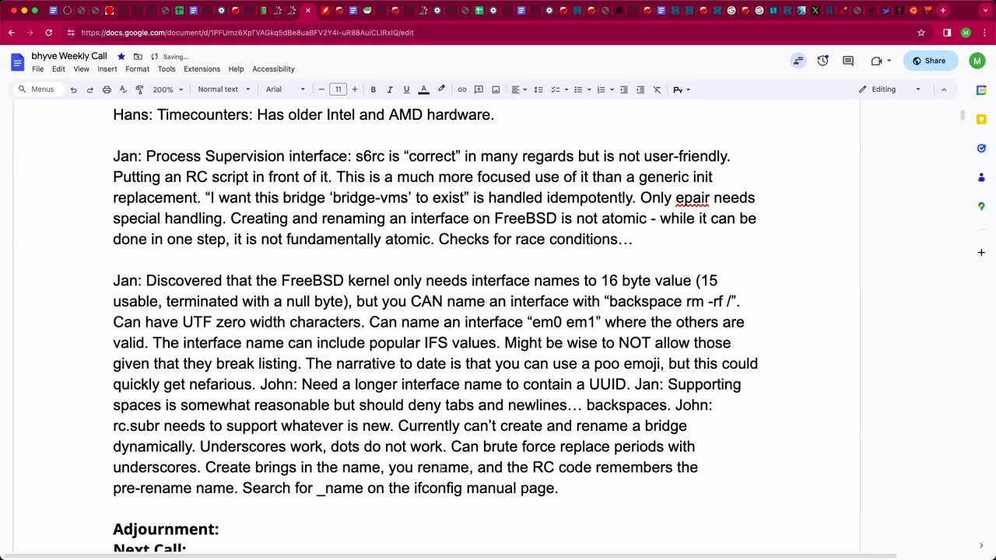
# Enclose _name in double quotation marks in the ifconfig manual page sentence.
pyautogui.click(319, 489)
pyautogui.write('"')
pyautogui.press('Right')
pyautogui.press('Right')
pyautogui.press('Right')
pyautogui.press('Right')
pyautogui.press('Right')
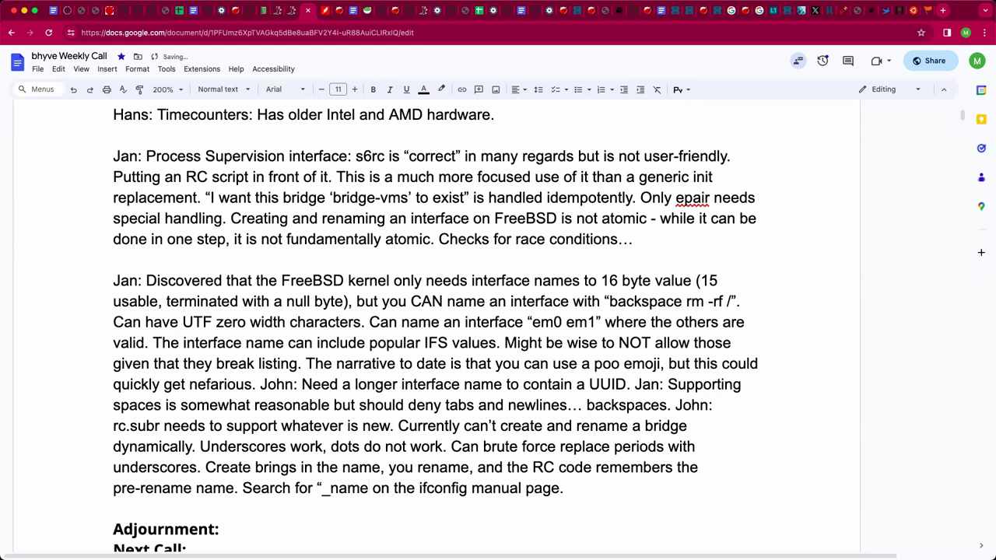
pyautogui.write('"')
pyautogui.click(569, 488)
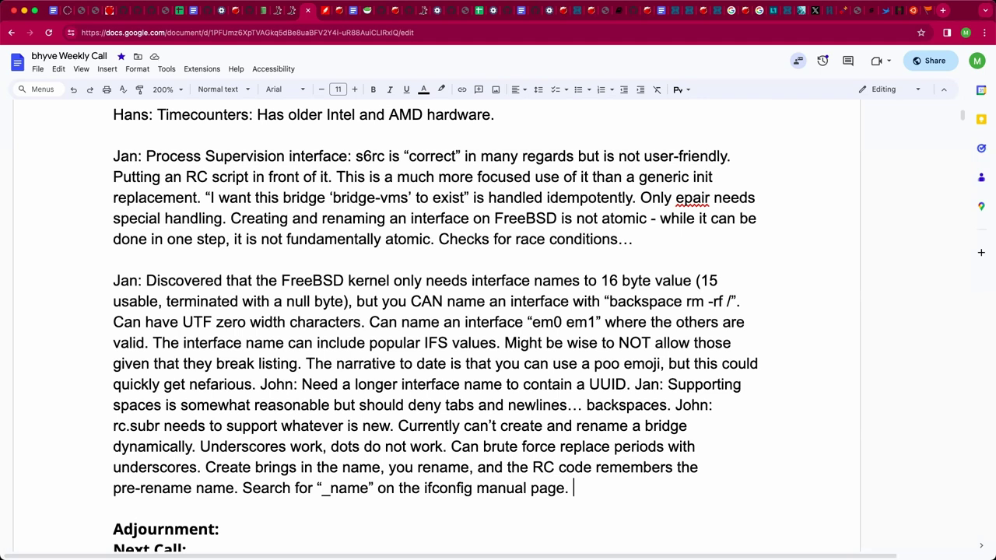
# After the ifconfig sentence, add the next speaker's first name and the words "Never tried to enter bizarre".
pyautogui.press('BackSpace')
pyautogui.write('Andrew: Never tried to enter')
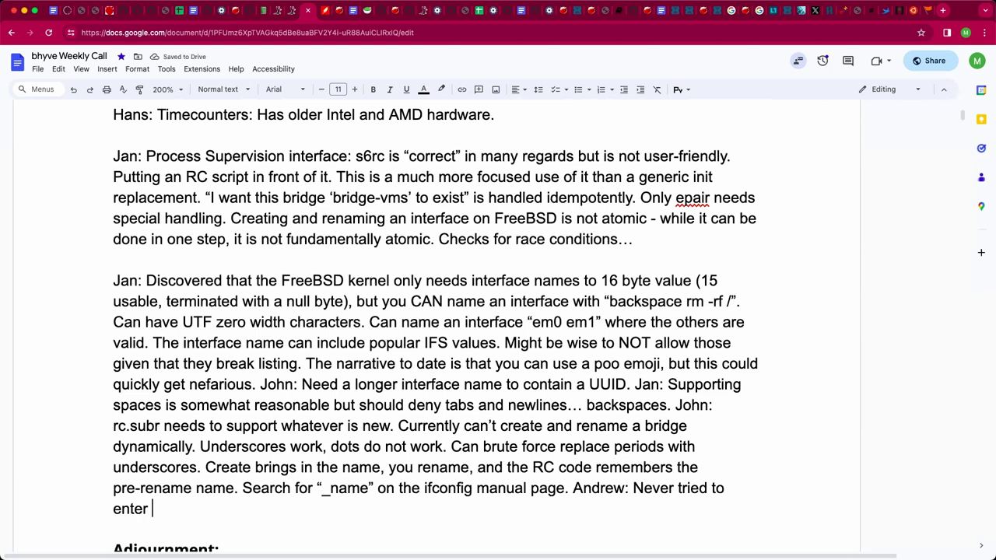
pyautogui.write('bizarre')
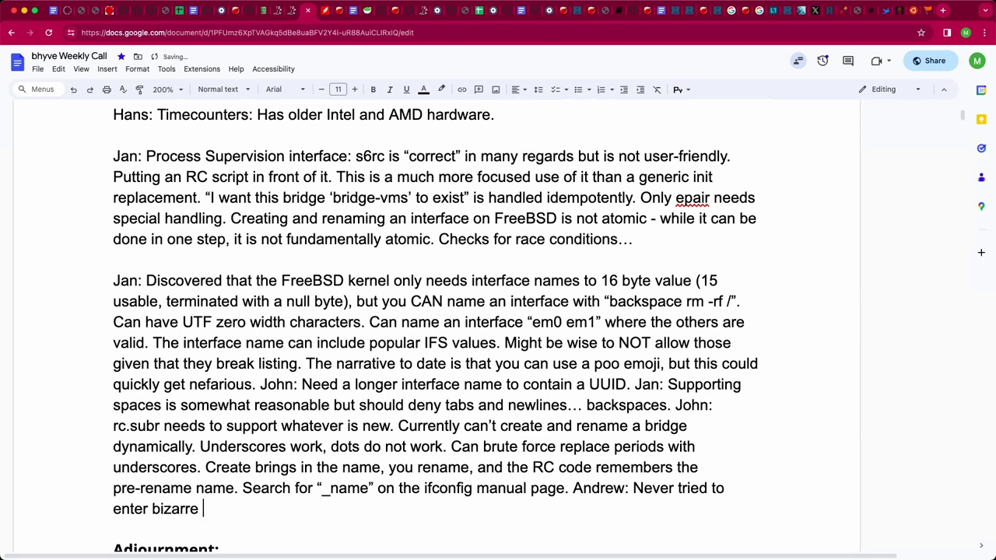
# Replace "to enter bizarre" with "super-exotic interface" in the new speaker's remark.
pyautogui.press('BackSpace')
pyautogui.press('BackSpace')
pyautogui.press('BackSpace')
pyautogui.press('BackSpace')
pyautogui.press('BackSpace')
pyautogui.press('BackSpace')
pyautogui.press('BackSpace')
pyautogui.press('BackSpace')
pyautogui.press('BackSpace')
pyautogui.press('BackSpace')
pyautogui.press('BackSpace')
pyautogui.press('BackSpace')
pyautogui.press('BackSpace')
pyautogui.press('BackSpace')
pyautogui.press('BackSpace')
pyautogui.press('BackSpace')
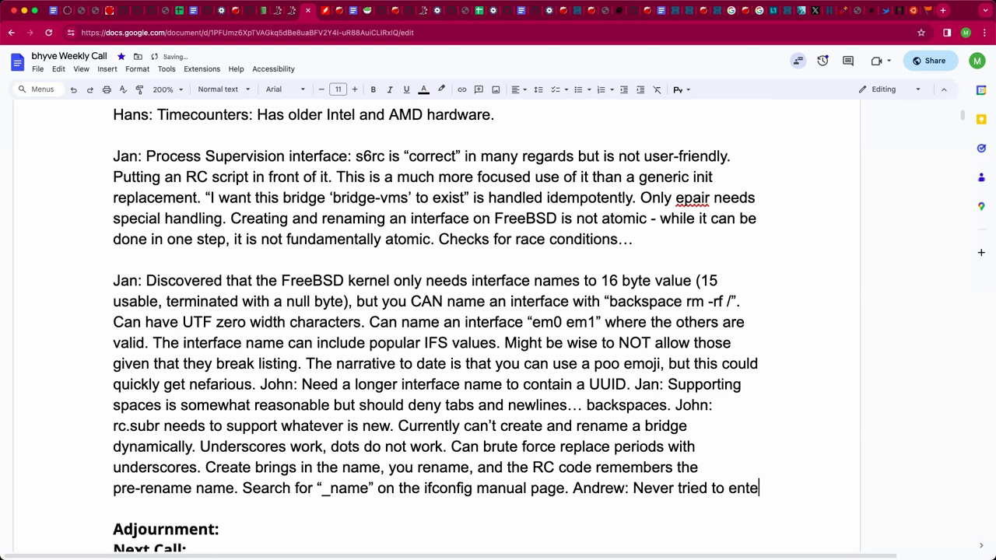
pyautogui.write('super-exotic intern')
pyautogui.press('BackSpace')
pyautogui.write('face')
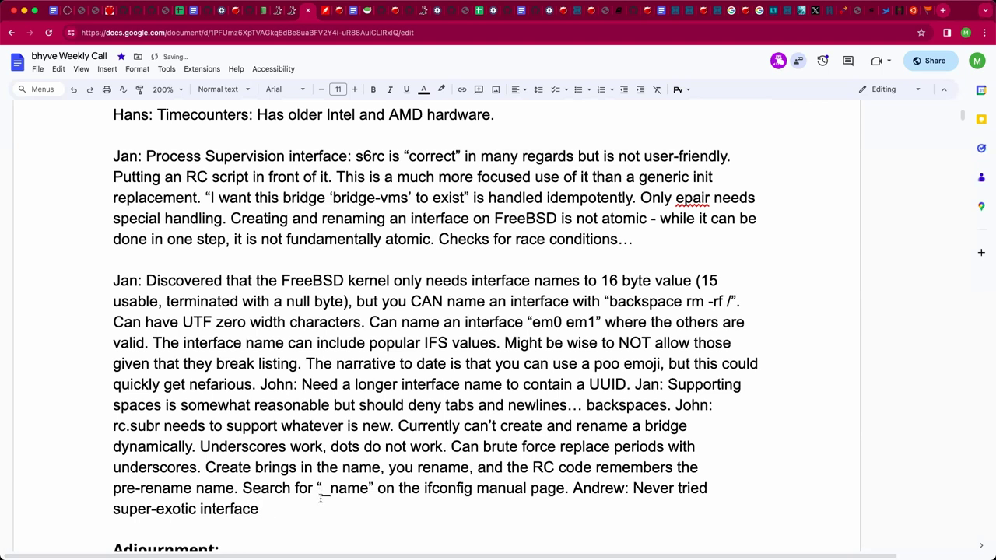
# Finish the remark with "names. Can definitely rename." and start a new paragraph separated by a blank line.
pyautogui.write(' names. Can definitely ')
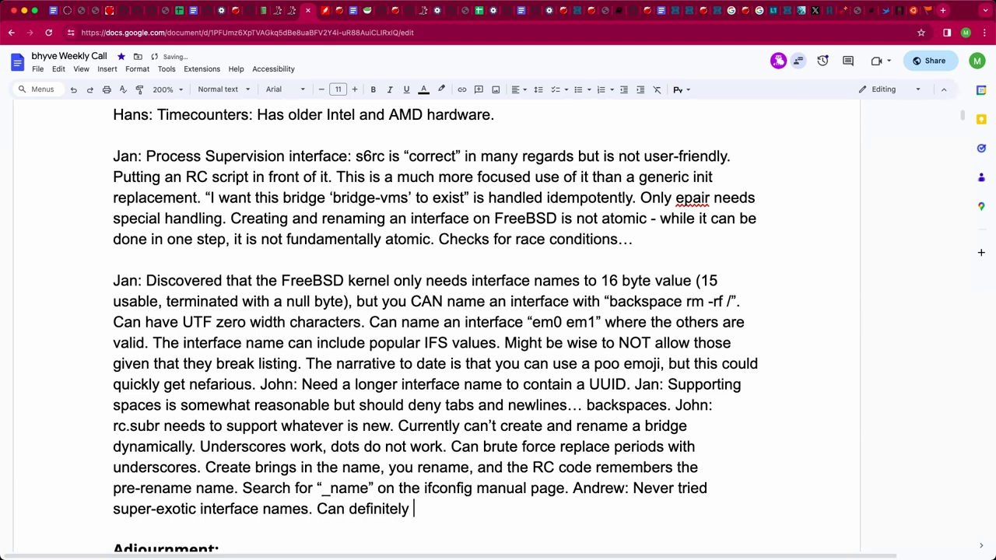
pyautogui.write('rename.')
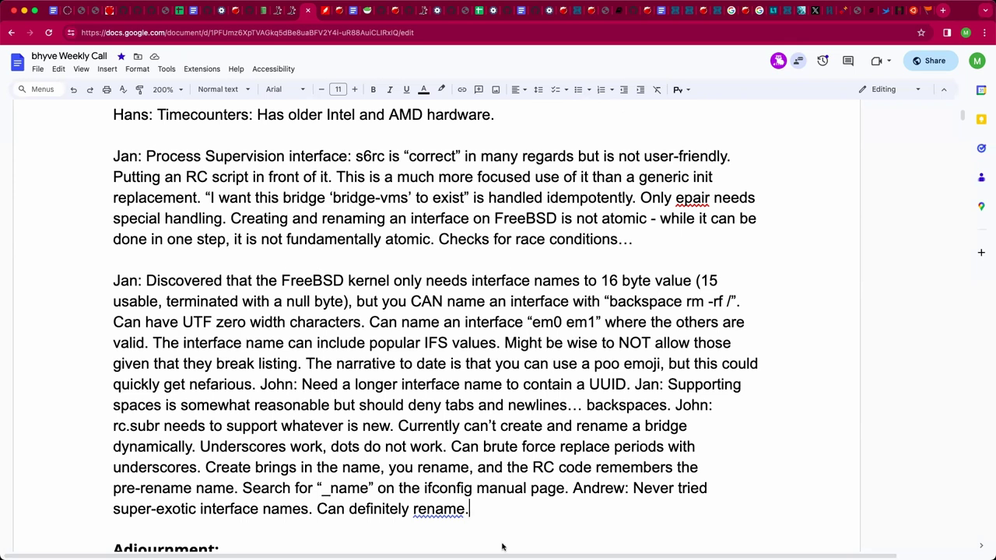
pyautogui.doubleClick(512, 505)
pyautogui.press('Return')
pyautogui.press('Return')
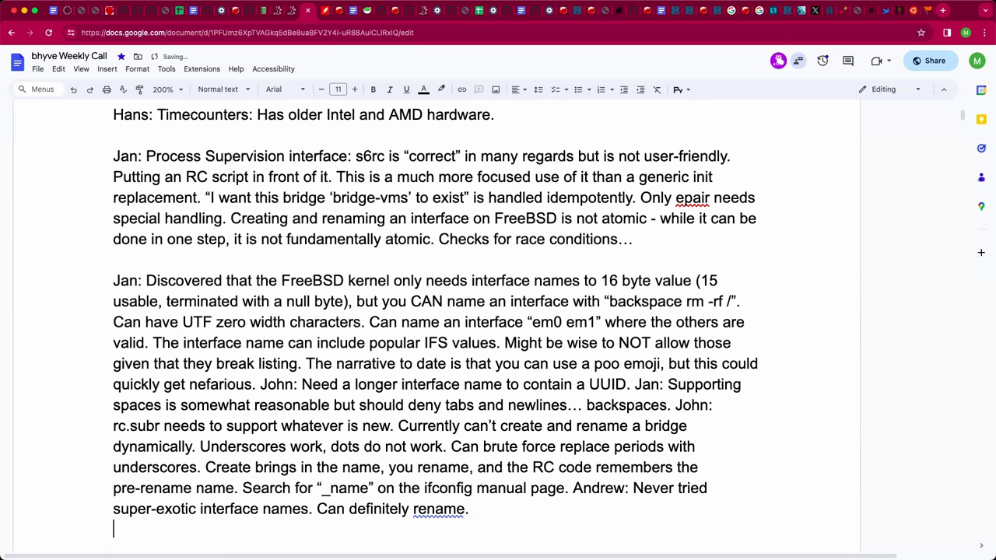
# Add the line ifconfig_bridge$brg=\"${addr:+inet }${addr} ${addmparm} name bridge.${brg} up\" below the notes and set it in the Courier font.
pyautogui.write('ifconfig_bridge$brg=\\"${addr:+inet }${addr} ${addmparm} name bridge.${brg} up\\"')
pyautogui.press('super+shift+Left')
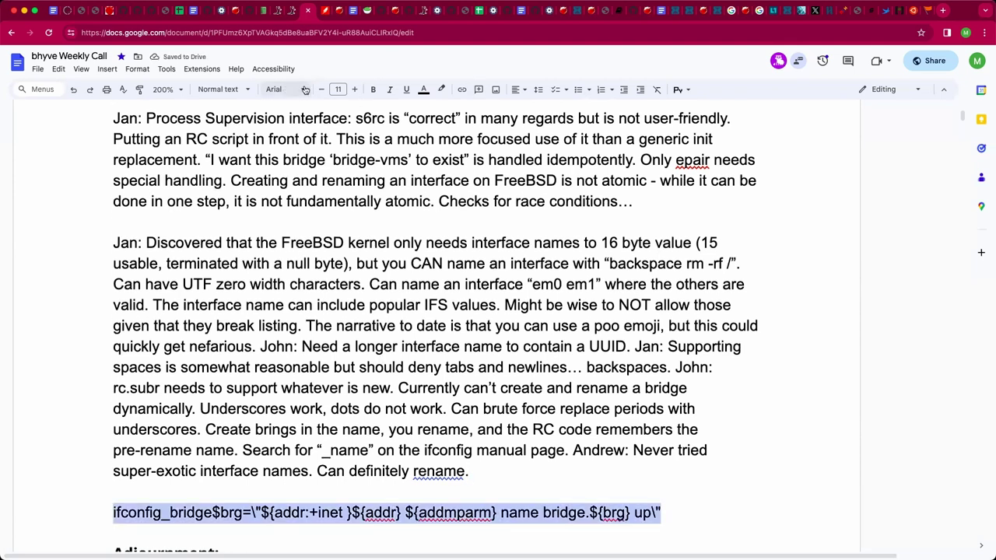
pyautogui.click(304, 90)
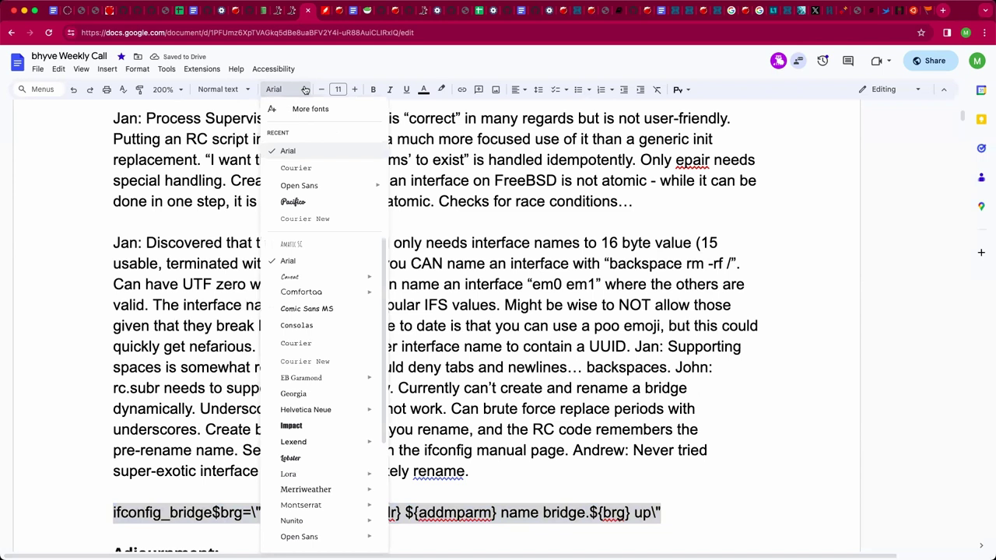
pyautogui.click(302, 168)
pyautogui.scroll(-1, 300, 176)
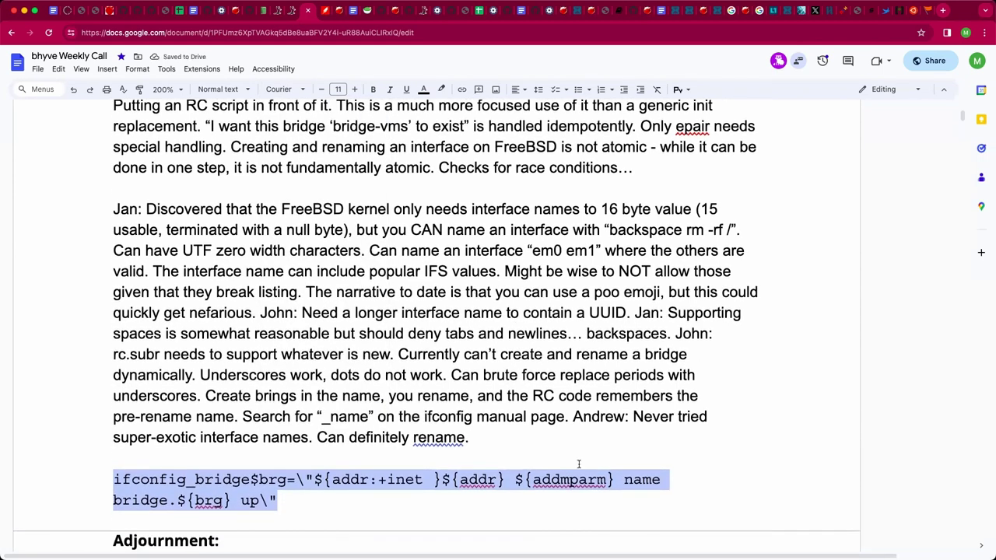
# After "Can definitely rename.", add the next speaker's first name and the remark "dladm has an option for parsable output.".
pyautogui.click(507, 435)
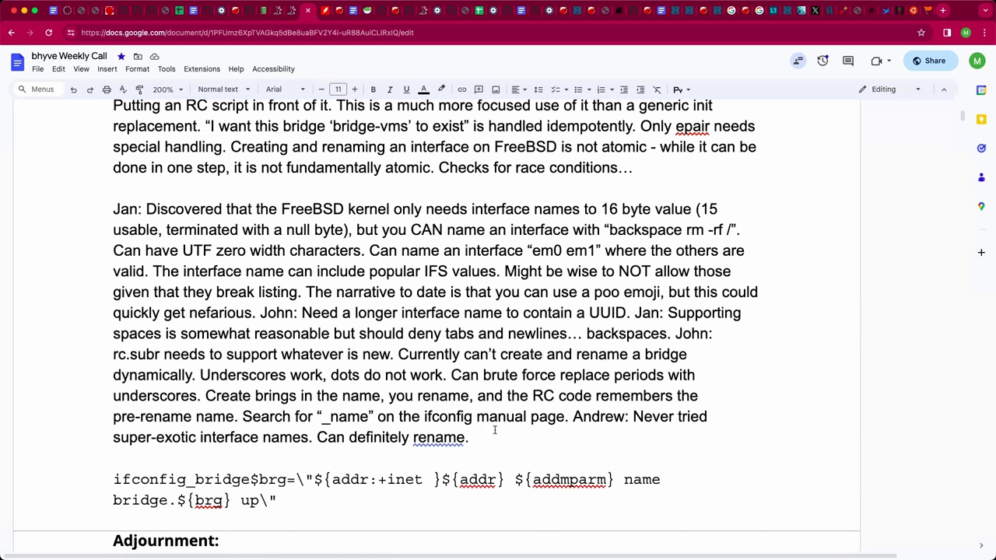
pyautogui.write('Hans:')
pyautogui.press('BackSpace')
pyautogui.press('BackSpace')
pyautogui.press('BackSpace')
pyautogui.press('BackSpace')
pyautogui.press('BackSpace')
pyautogui.press('BackSpace')
pyautogui.write('Hans: dladm has an option for parsable ou')
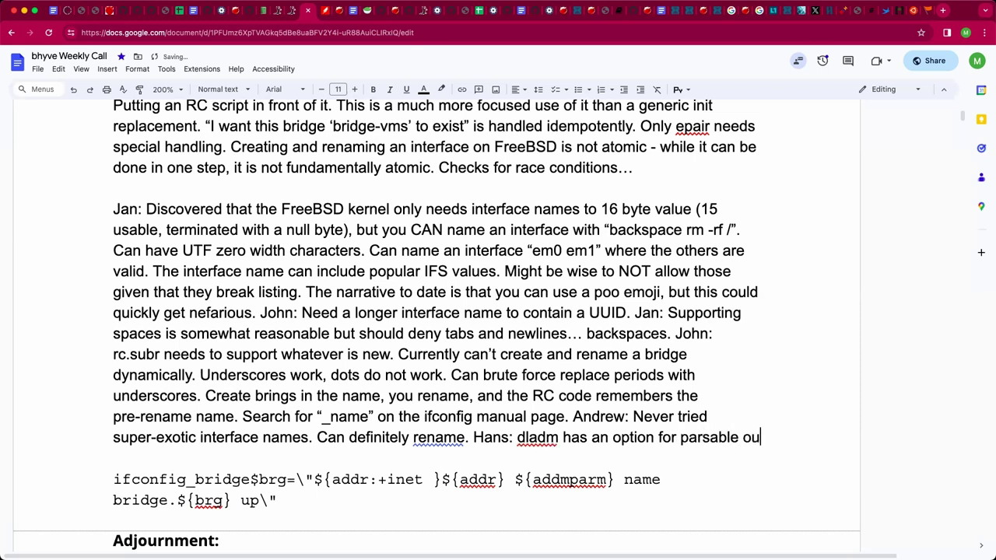
pyautogui.write('tput. ')
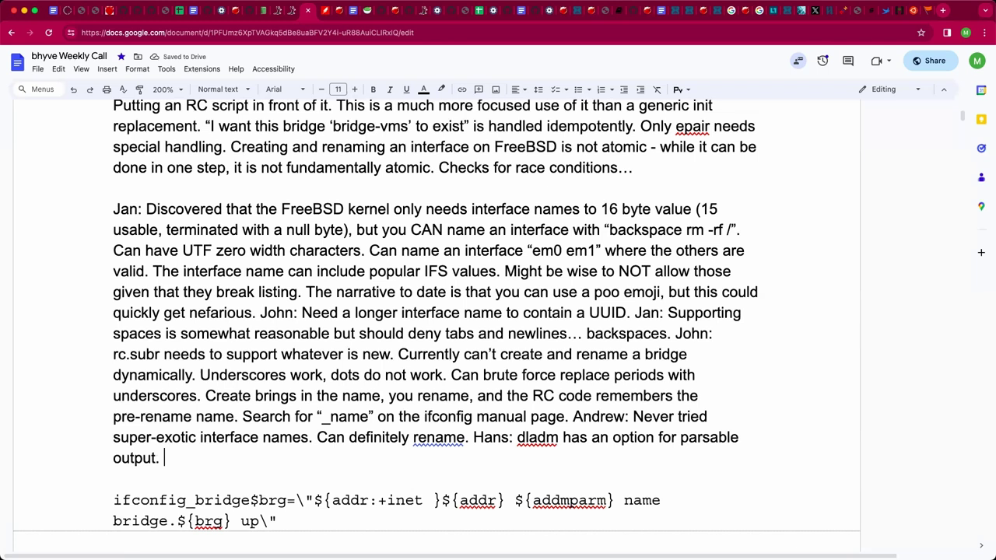
# Continue the dladm remark with the sentence "The Zone creation handles interface creation.".
pyautogui.write('The Zone creationg')
pyautogui.press('BackSpace')
pyautogui.write('handles ')
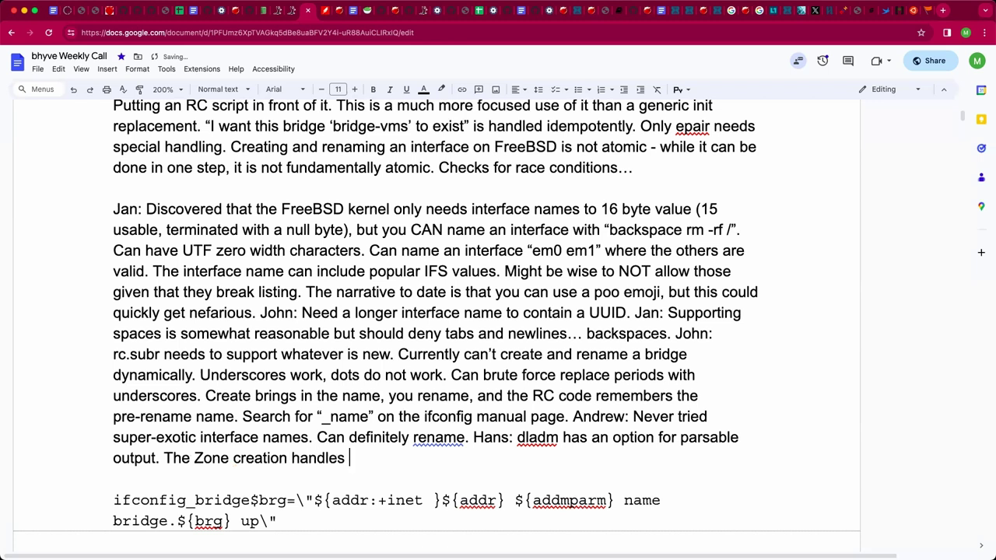
pyautogui.write('interface cre')
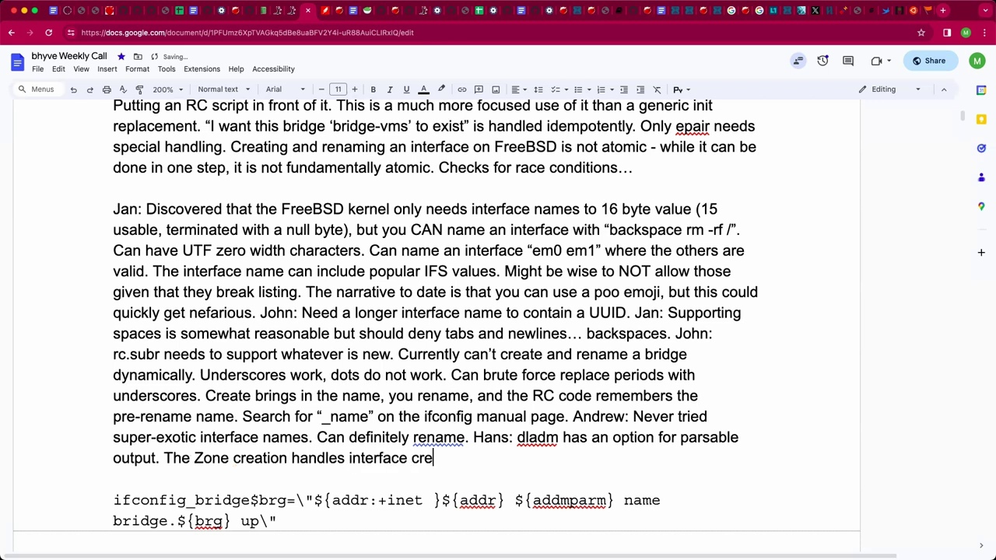
pyautogui.write('ation.')
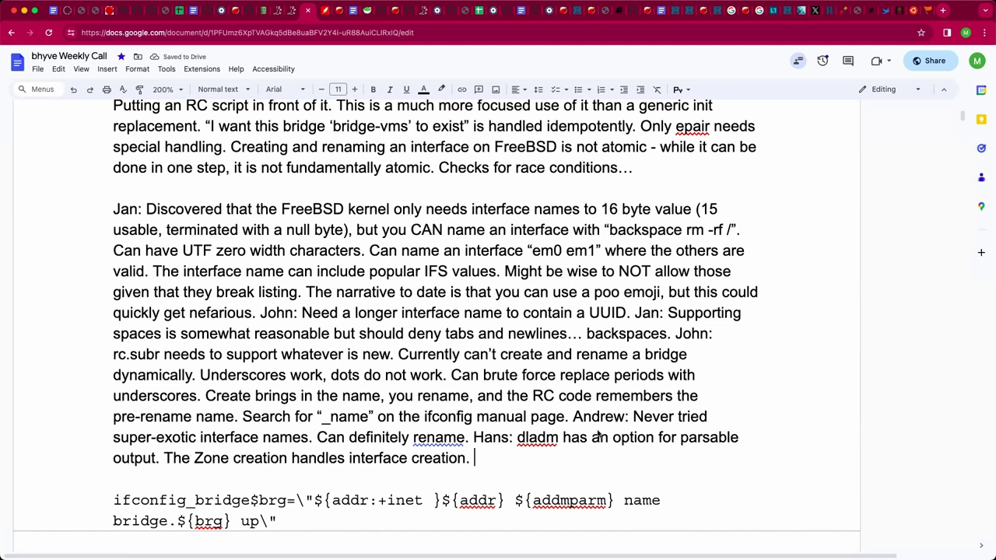
pyautogui.press('BackSpace')
pyautogui.scroll(-2, 576, 389)
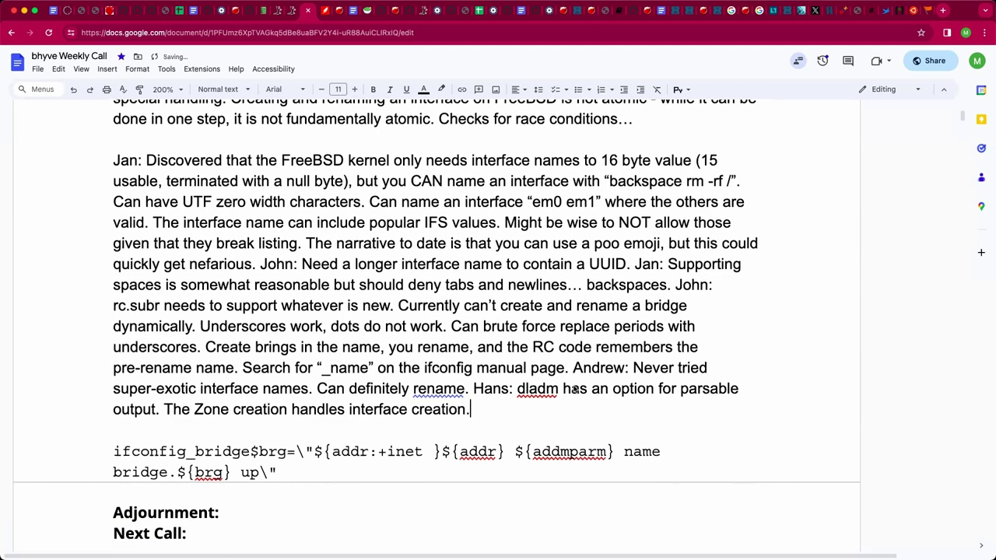
# Add the sentence "It's handled in a library." after the Zone creation sentence.
pyautogui.click(542, 450)
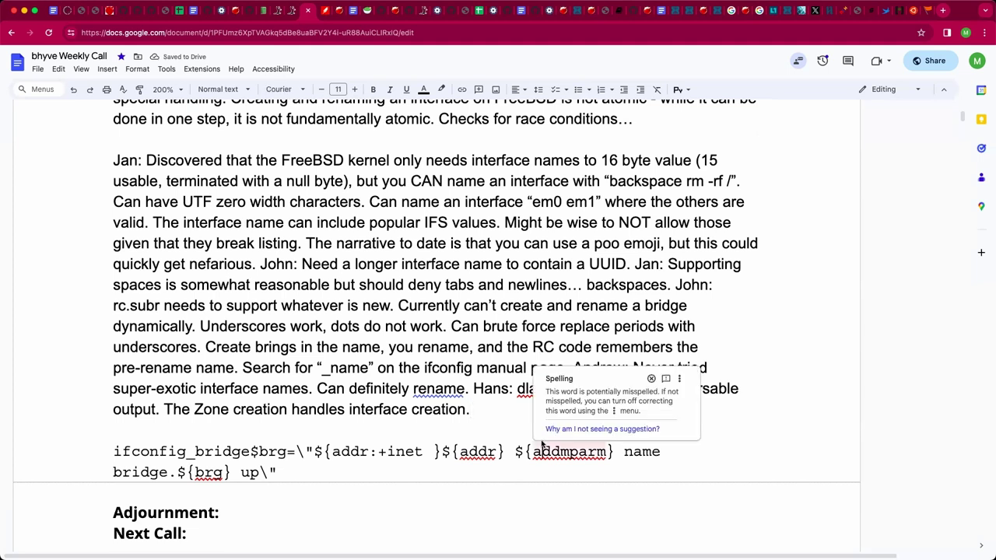
pyautogui.click(450, 432)
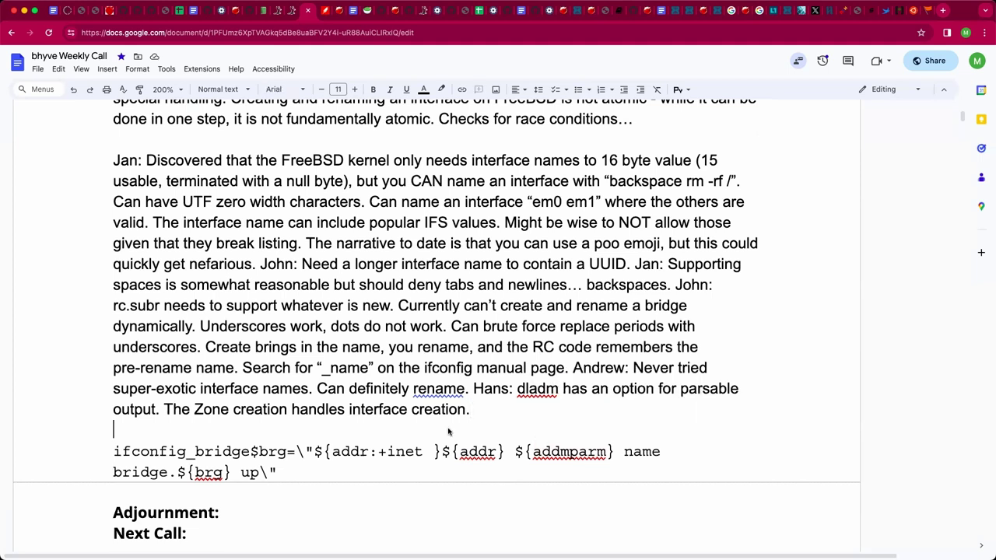
pyautogui.doubleClick(322, 472)
pyautogui.click(374, 472)
pyautogui.scroll(1, 492, 428)
pyautogui.click(496, 414)
pyautogui.write('It')
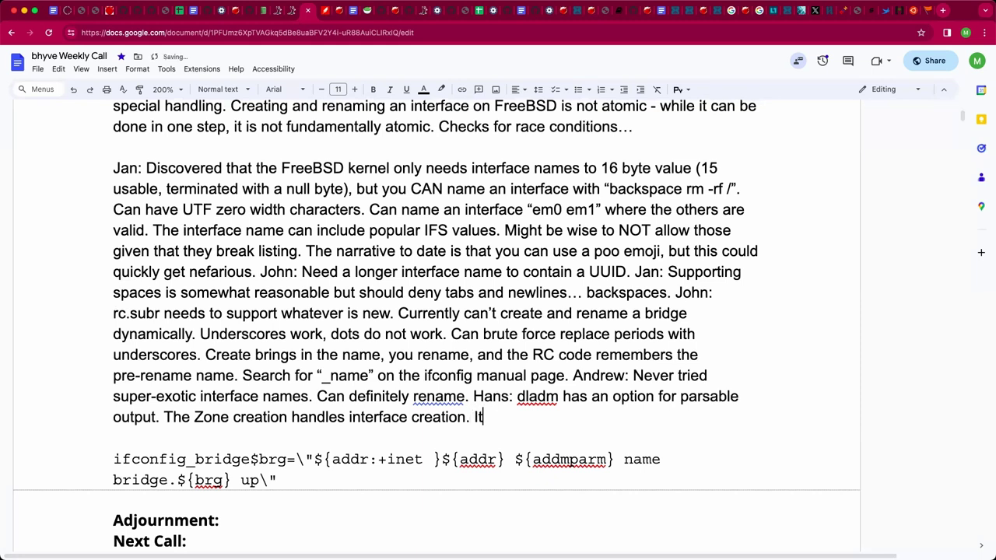
pyautogui.write("'s handled in a ")
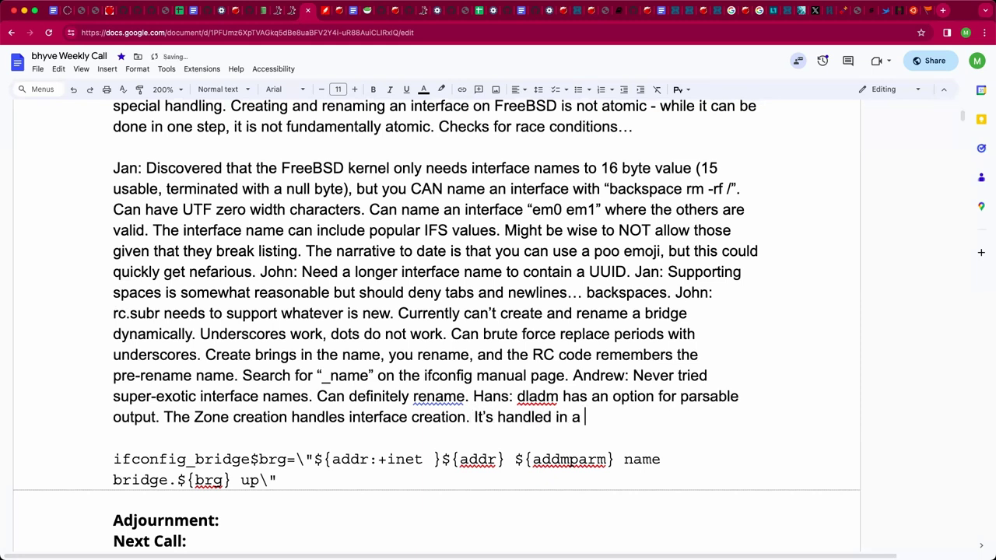
pyautogui.write('library.')
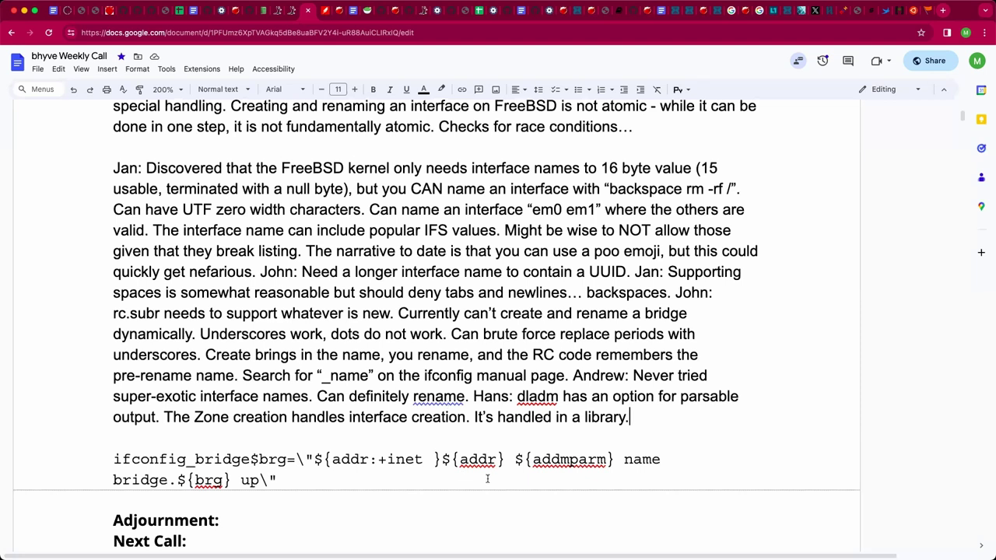
# Insert several blank lines between the ifconfig_bridge code line and the Adjournment heading.
pyautogui.click(436, 493)
pyautogui.press('Return')
pyautogui.press('Return')
pyautogui.press('Return')
pyautogui.press('Return')
pyautogui.press('Return')
pyautogui.press('Return')
pyautogui.press('Return')
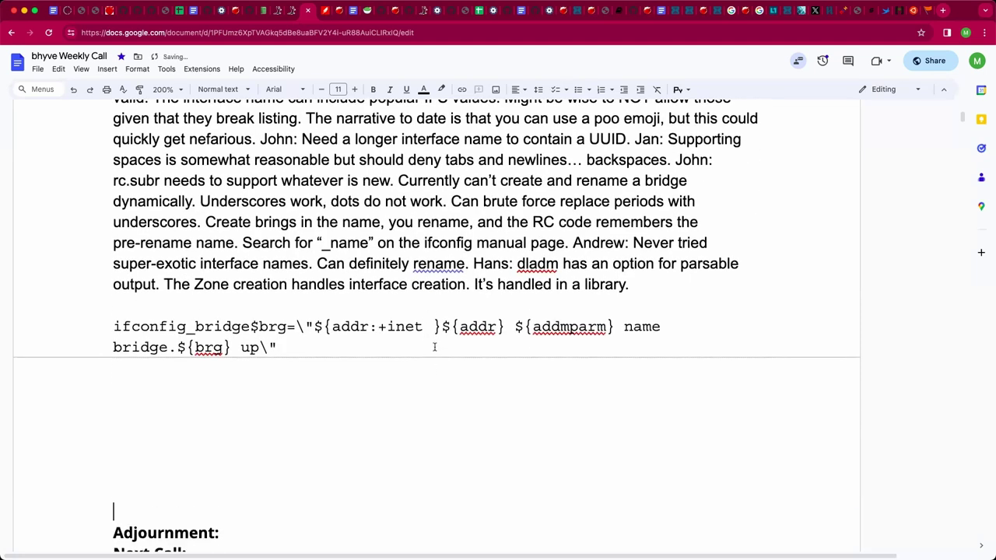
pyautogui.scroll(1, 434, 335)
pyautogui.scroll(1, 434, 336)
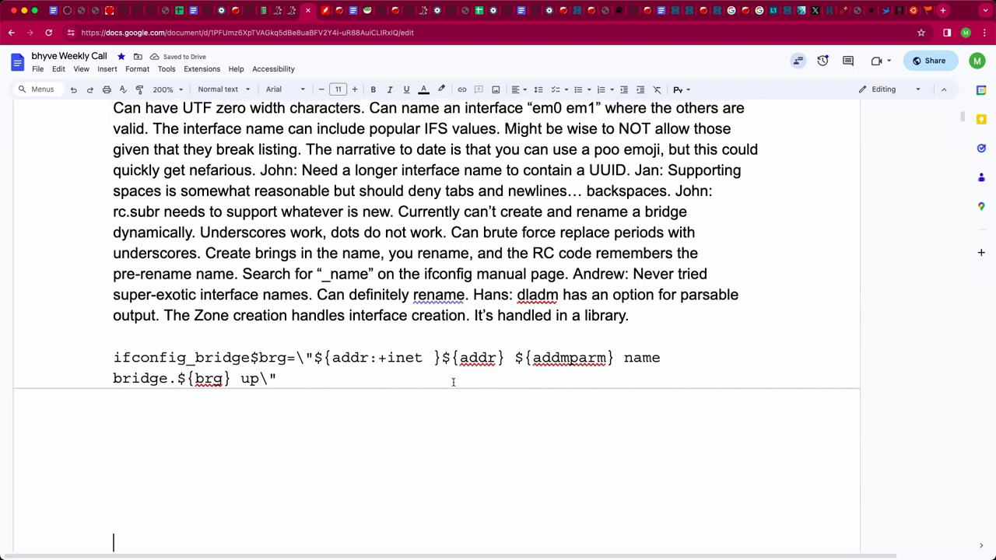
# Below the code line, add "The above works but leaves rc.subr & network.subr confused since it thinks is created x0 but x.0 is the result.".
pyautogui.click(443, 380)
pyautogui.tripleClick(397, 410)
pyautogui.press('BackSpace')
pyautogui.tripleClick(140, 427)
pyautogui.click(140, 428)
pyautogui.write('The above works but leaves rc.subr & network.subr confused since it thinks is created x0 but x.0 is the result.')
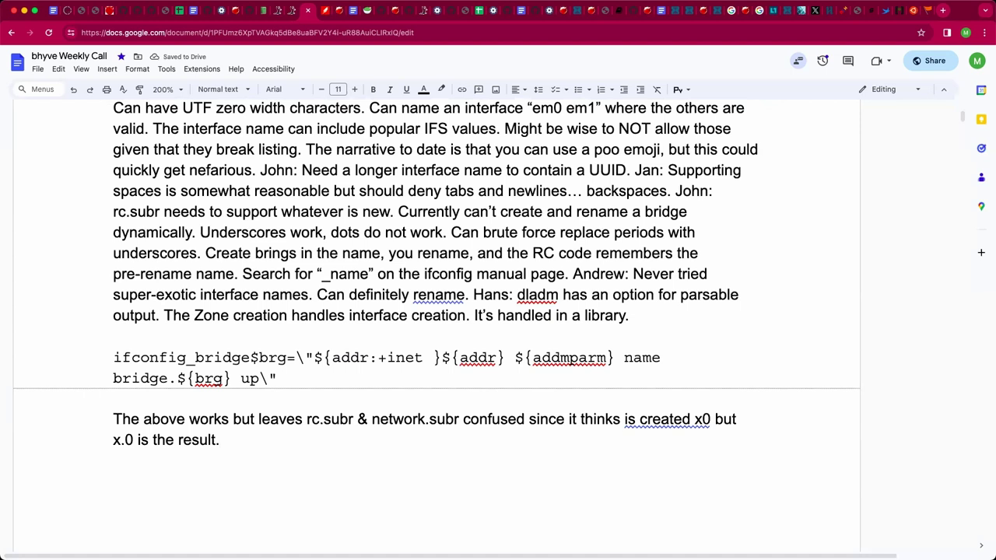
pyautogui.hotkey('shift', 'Up')
pyautogui.press('super+shift+Left')
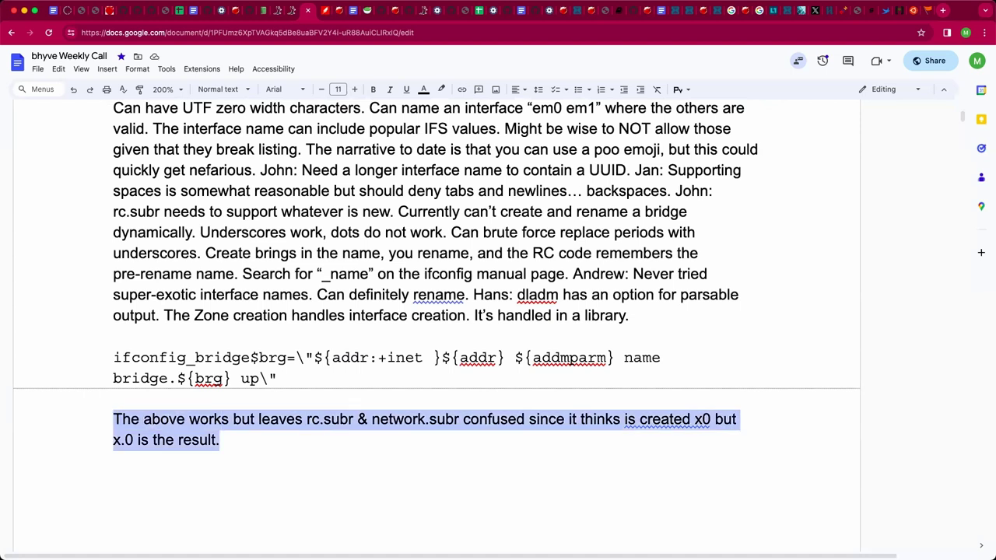
pyautogui.press('Down')
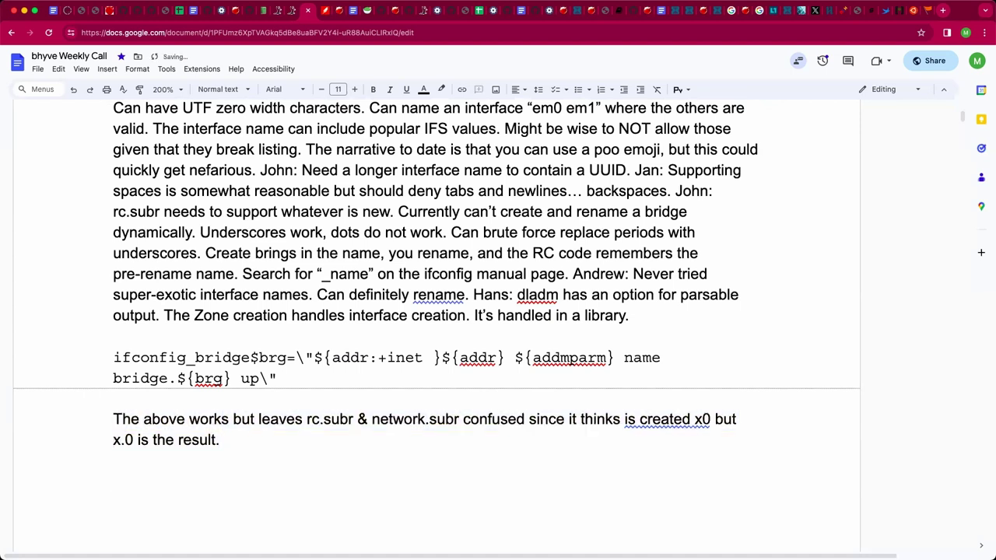
pyautogui.scroll(-1, 436, 327)
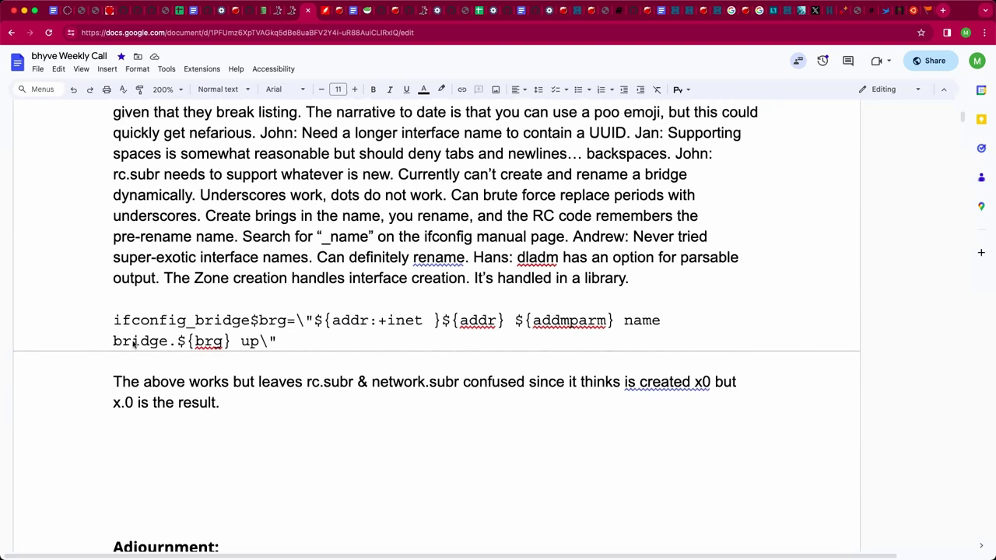
# Put the speaker's first name and a colon in front of "The above works".
pyautogui.click(112, 381)
pyautogui.write('John:')
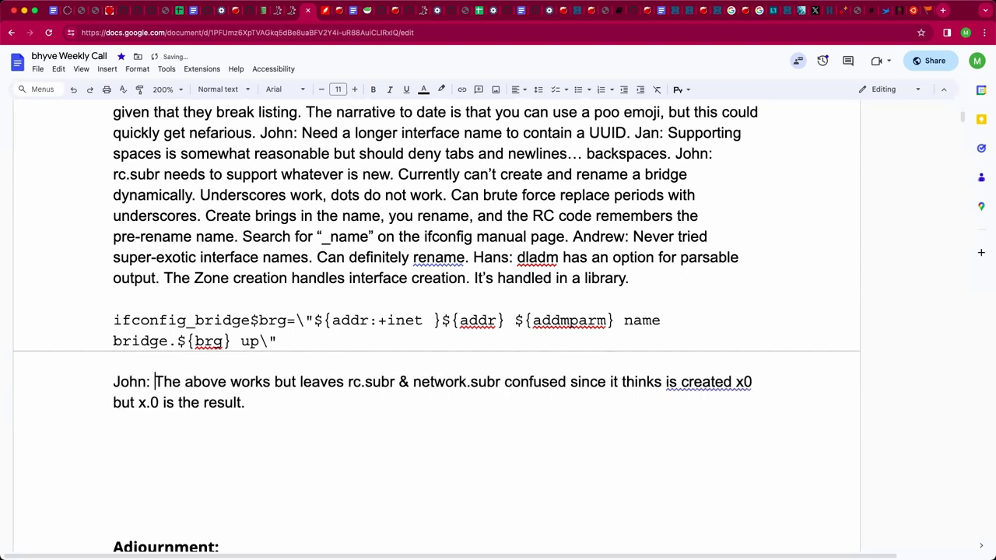
pyautogui.click(235, 449)
pyautogui.scroll(2, 234, 449)
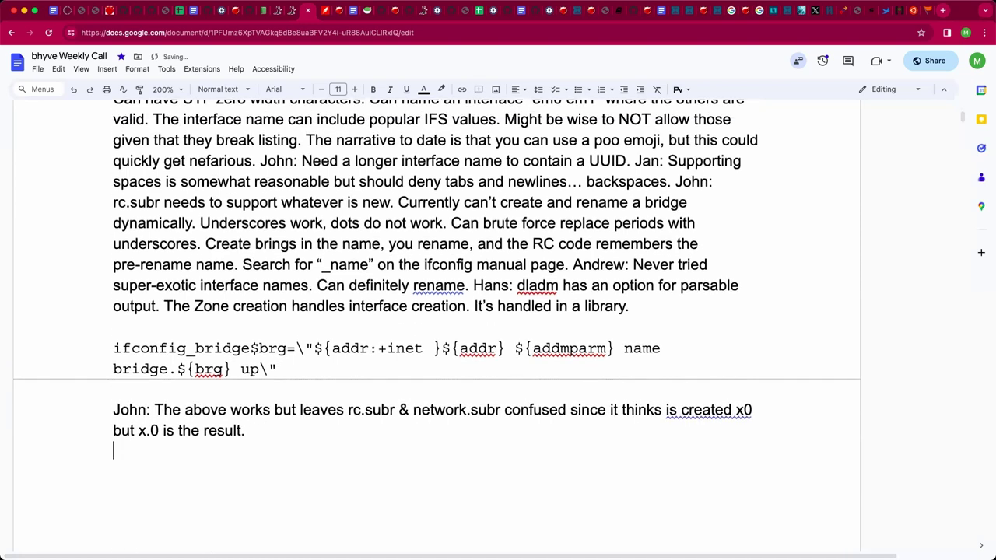
# In a new paragraph, add two speakers' first names and the remark "Interface sanitization is probably a smart thing to do.".
pyautogui.click(205, 479)
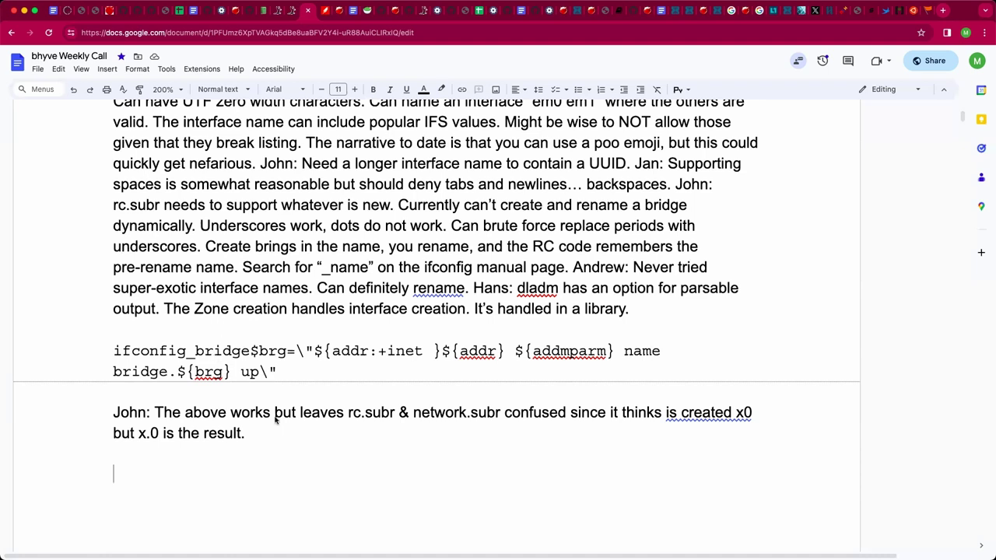
pyautogui.scroll(-1, 274, 477)
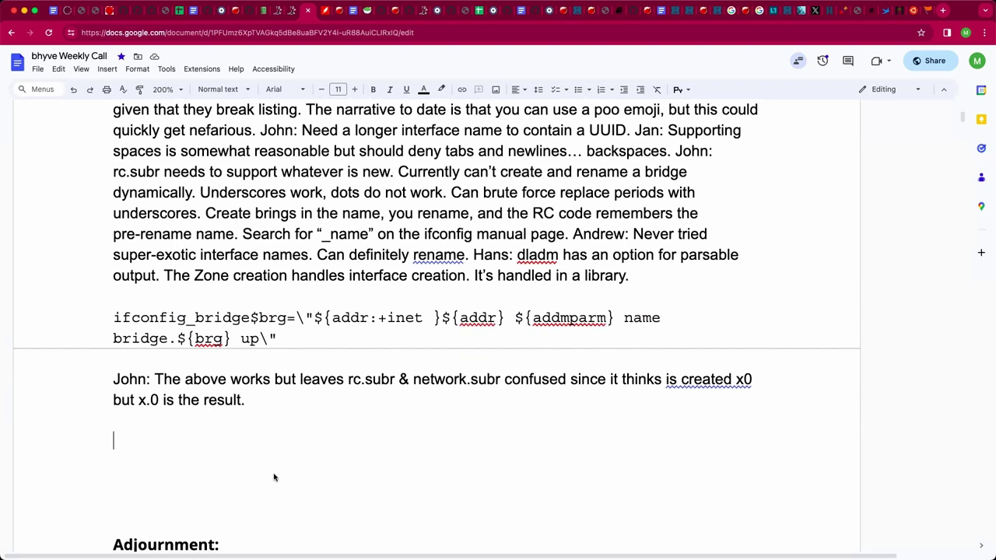
pyautogui.scroll(-1, 273, 477)
pyautogui.scroll(-1, 274, 477)
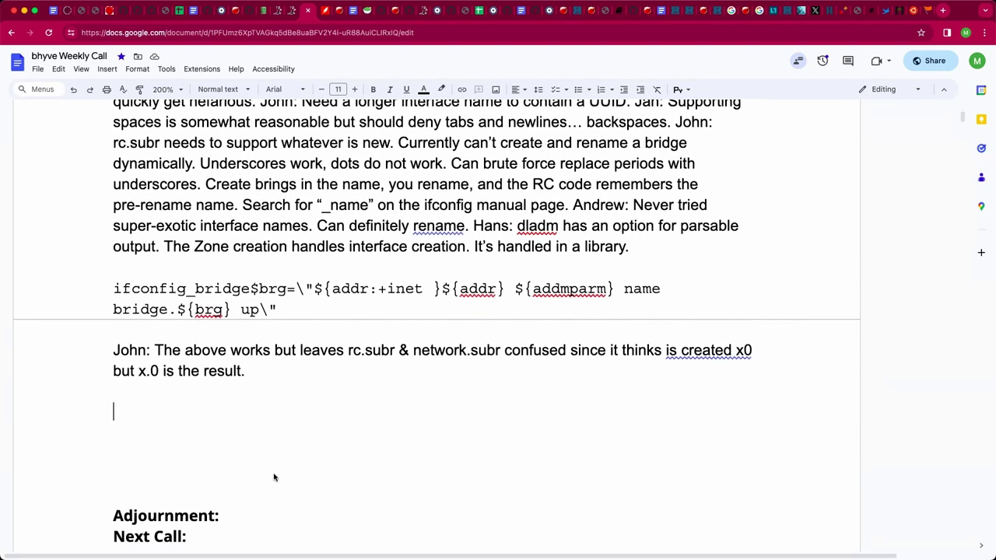
pyautogui.tripleClick(289, 406)
pyautogui.click(286, 405)
pyautogui.write('John, ')
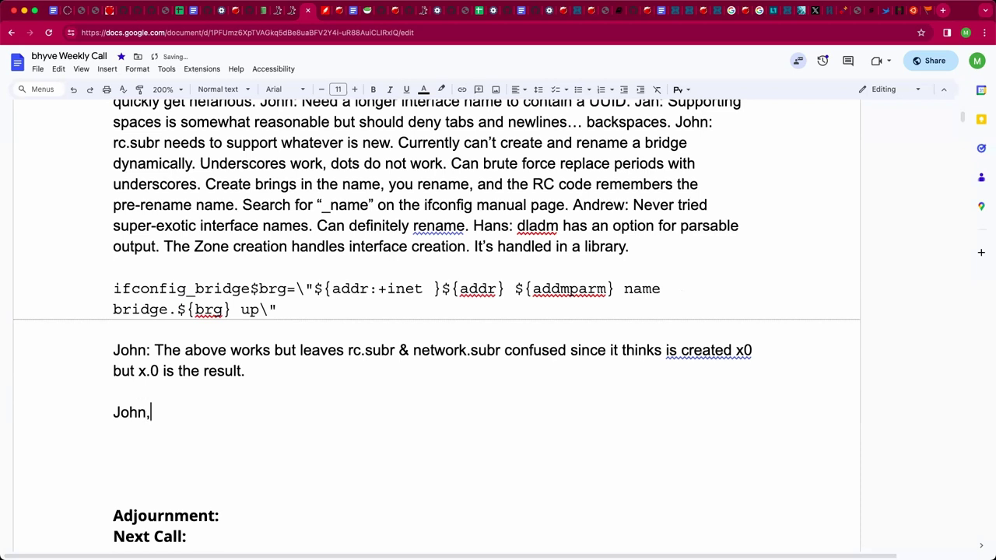
pyautogui.write('Andrew: Interfac')
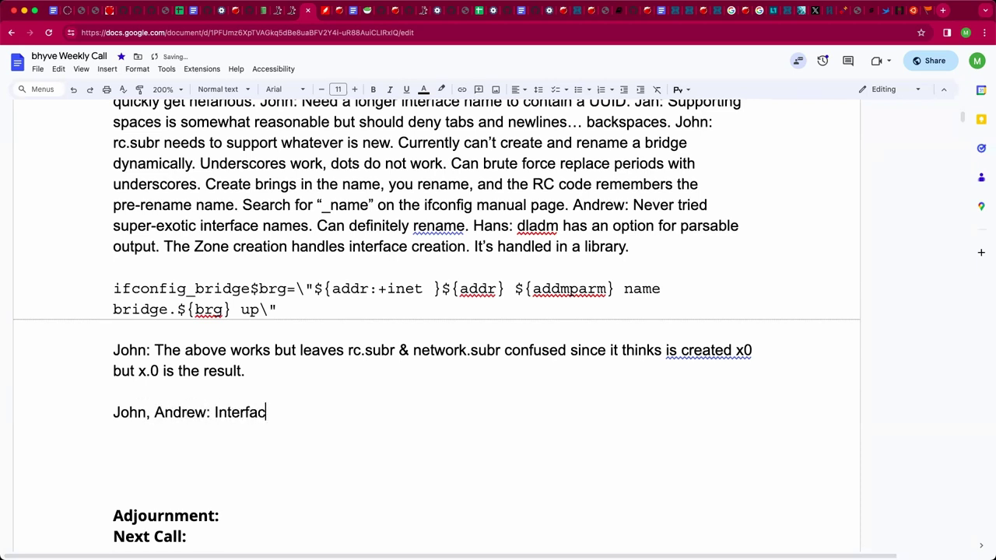
pyautogui.write('e sanitization is probably a smart thing to do.')
# Start another paragraph with the speaker's first name and the words "Same applies to group names that must not".
pyautogui.press('Return')
pyautogui.press('Return')
pyautogui.write('Jan: Same ap')
pyautogui.press('BackSpace')
pyautogui.write('apl')
pyautogui.write('ies to group names ')
pyautogui.write('but')
pyautogui.press('BackSpace')
pyautogui.press('BackSpace')
pyautogui.press('BackSpace')
pyautogui.write('that must not ')
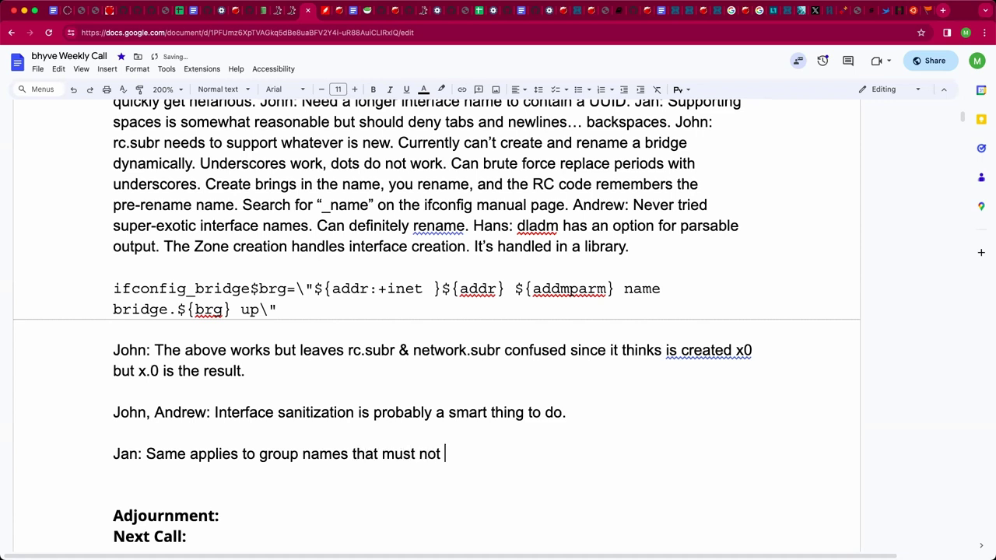
# Finish the group names remark with "end decimal digits but you CAN with backspaces overwriting it from the user's perspective.".
pyautogui.write('end decimal ')
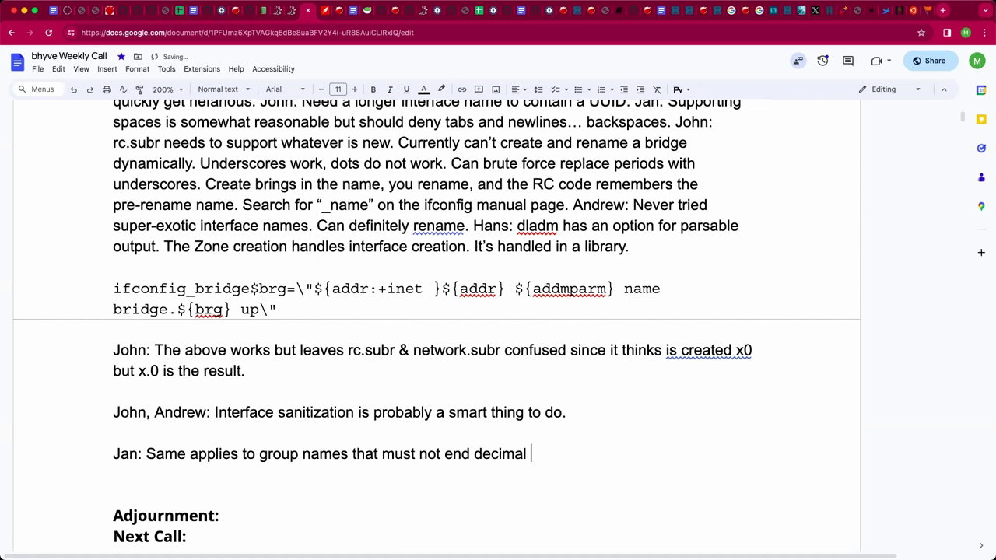
pyautogui.write('digits but you CAN with ')
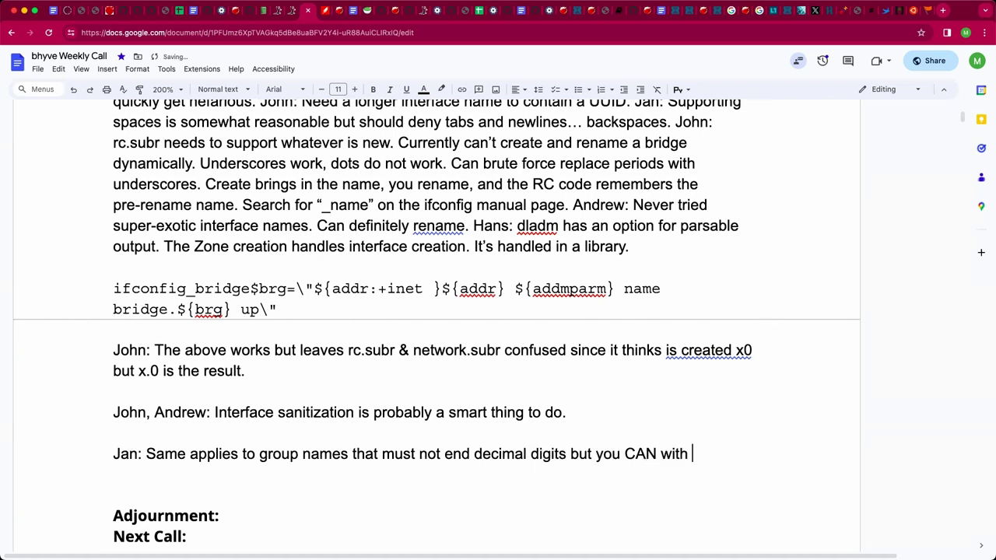
pyautogui.write('backspaces ')
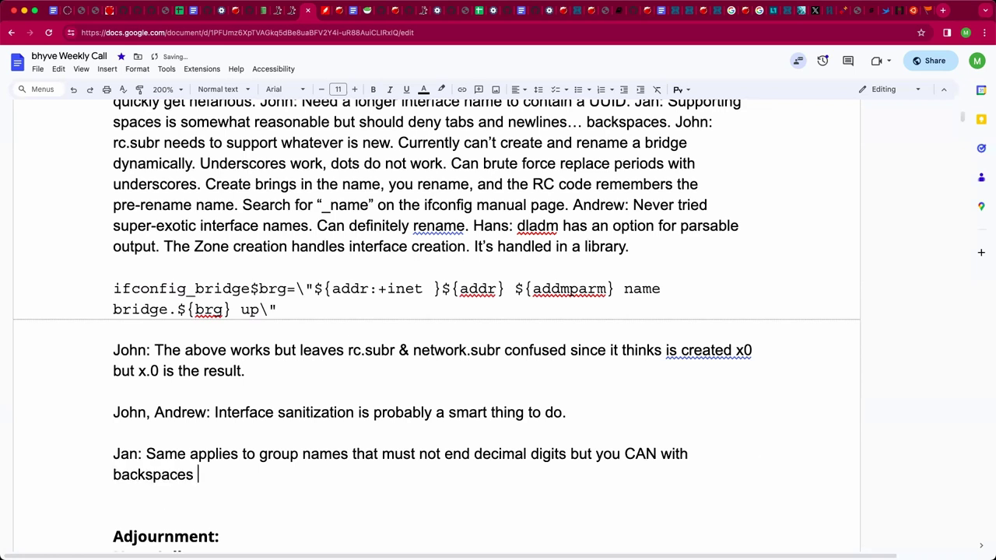
pyautogui.write('overwriting ')
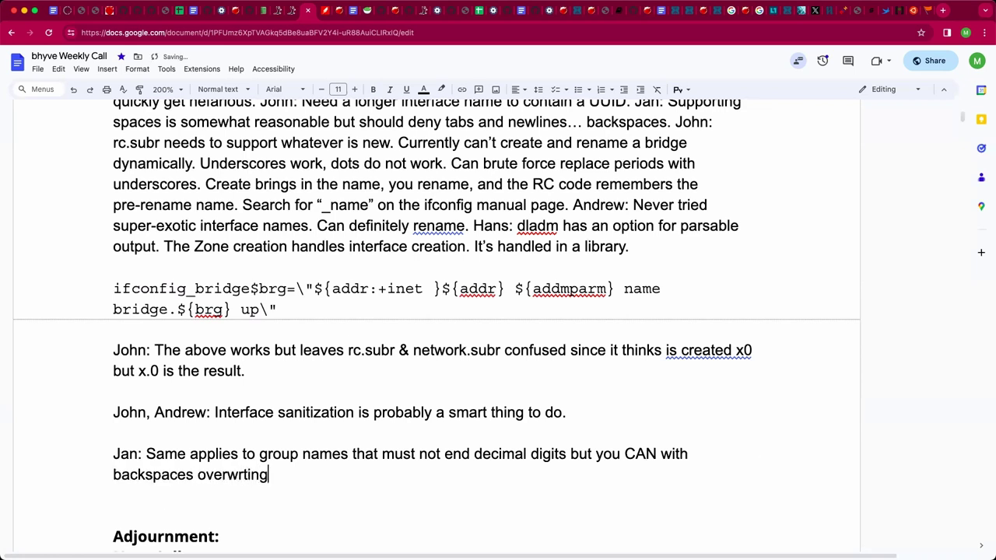
pyautogui.write("it from the user's ")
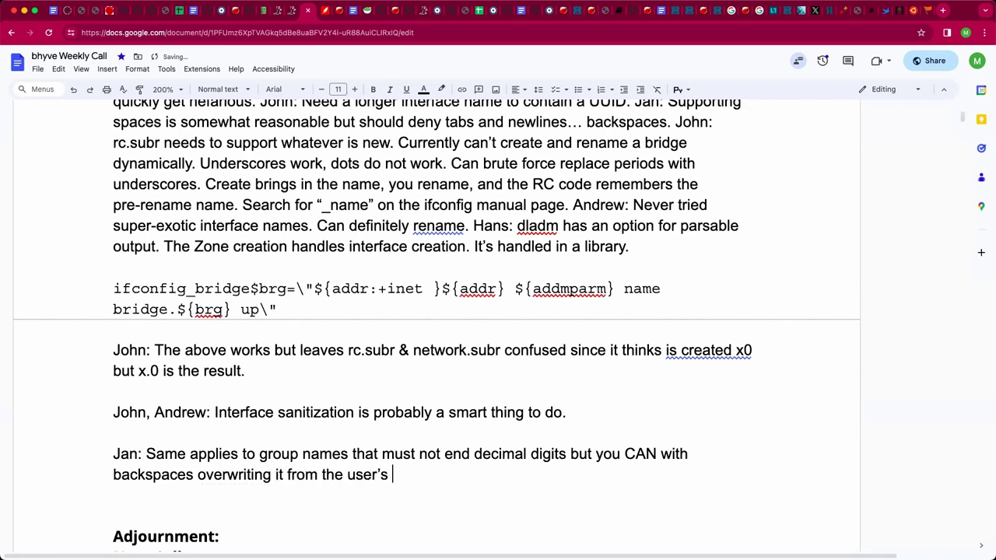
pyautogui.write('perspective.')
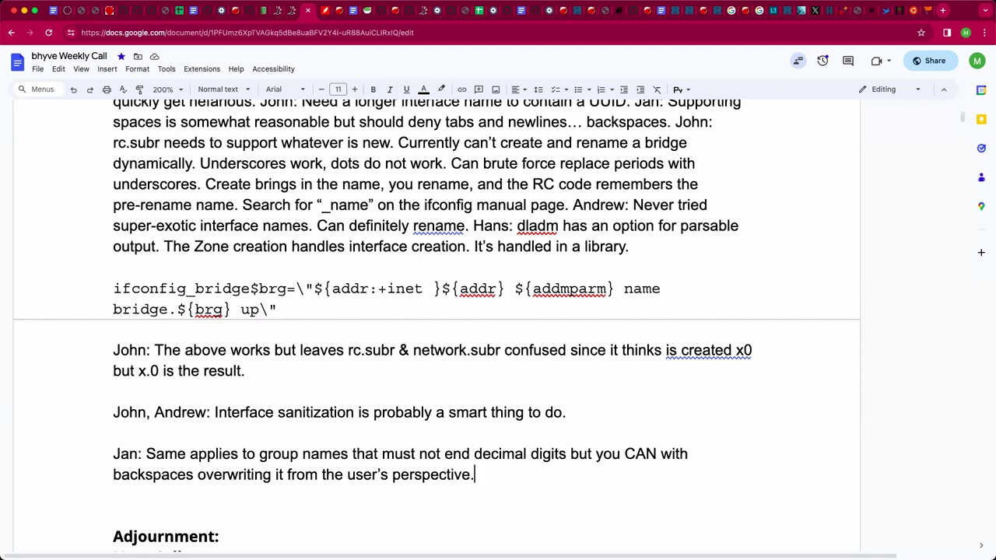
# Append "All of this requires root access to in THEORY" to the group names remark.
pyautogui.press('Down')
pyautogui.press('Return')
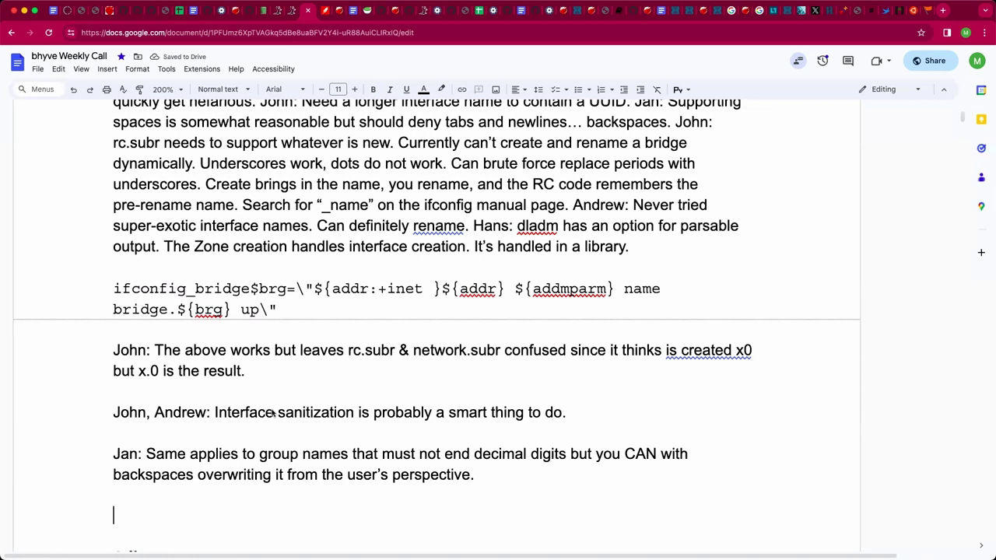
pyautogui.press('BackSpace')
pyautogui.write('All of this requires ')
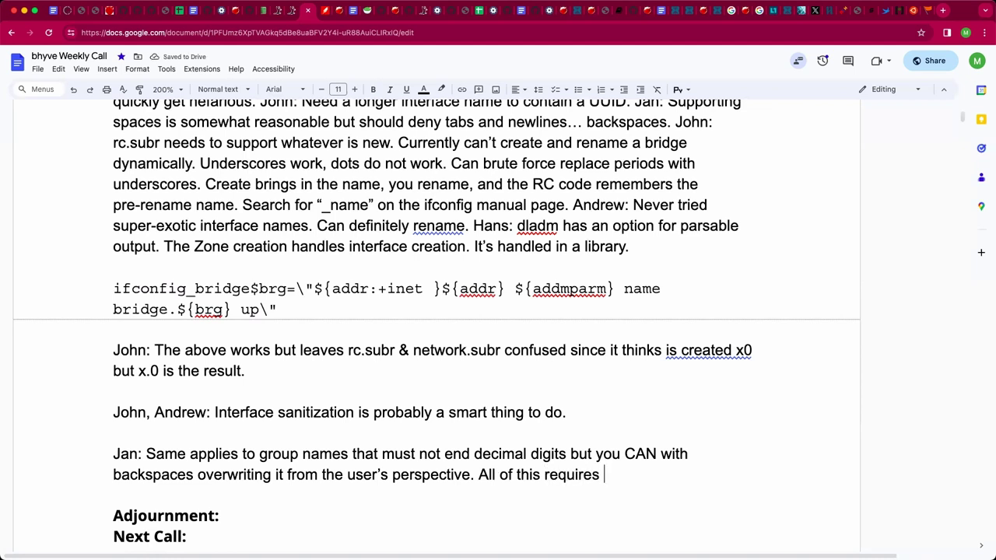
pyautogui.write('root access to t')
pyautogui.press('BackSpace')
pyautogui.write('in ')
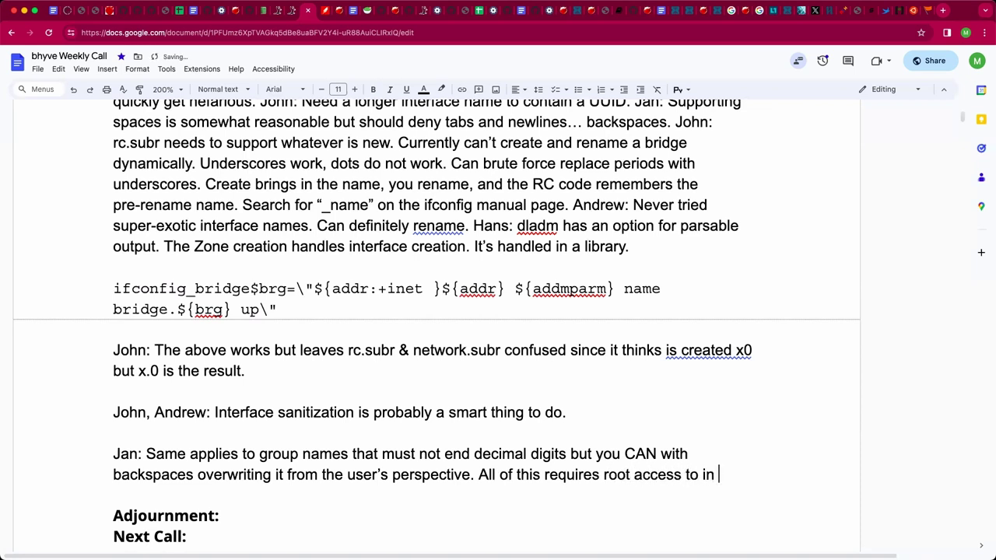
pyautogui.write('THEORY')
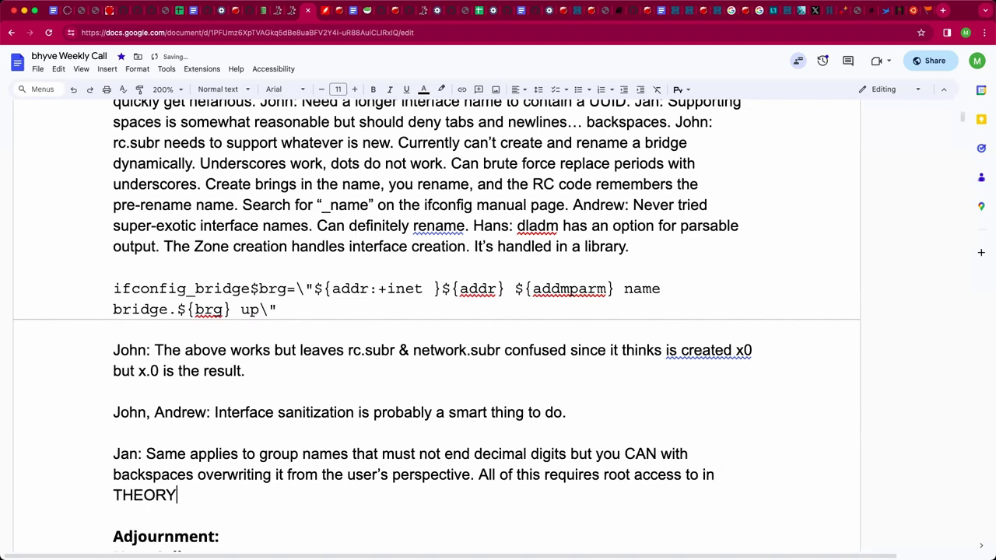
# Finish the root access sentence with ", it's game over." and start a new paragraph below it.
pyautogui.write(", you're")
pyautogui.press('BackSpace')
pyautogui.press('BackSpace')
pyautogui.press('BackSpace')
pyautogui.press('BackSpace')
pyautogui.press('BackSpace')
pyautogui.press('BackSpace')
pyautogui.press('BackSpace')
pyautogui.write('its')
pyautogui.press('BackSpace')
pyautogui.press('BackSpace')
pyautogui.write("t's game over but")
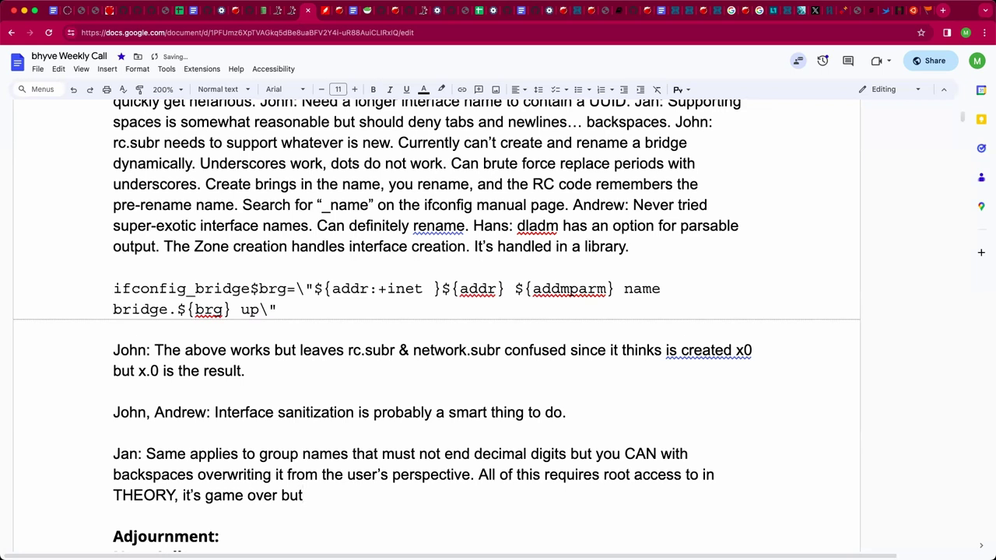
pyautogui.press('BackSpace')
pyautogui.press('BackSpace')
pyautogui.press('BackSpace')
pyautogui.press('BackSpace')
pyautogui.write('.')
pyautogui.press('Return')
pyautogui.press('Return')
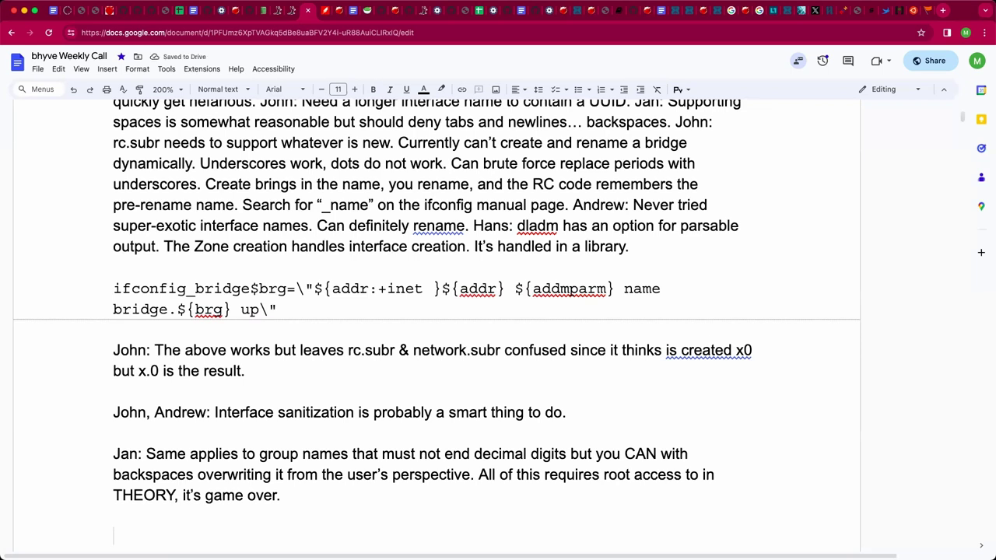
# Enter the speaker's first name, a colon and "ifconfig -l (space separated)" in the new paragraph.
pyautogui.scroll(-1, 437, 326)
pyautogui.scroll(-1, 436, 325)
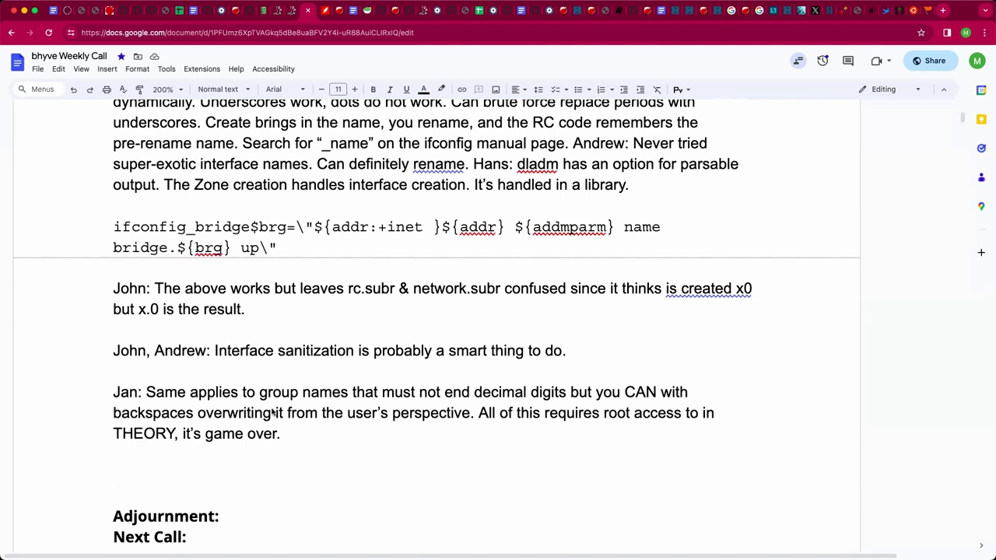
pyautogui.write('Jan: ifconfig =l')
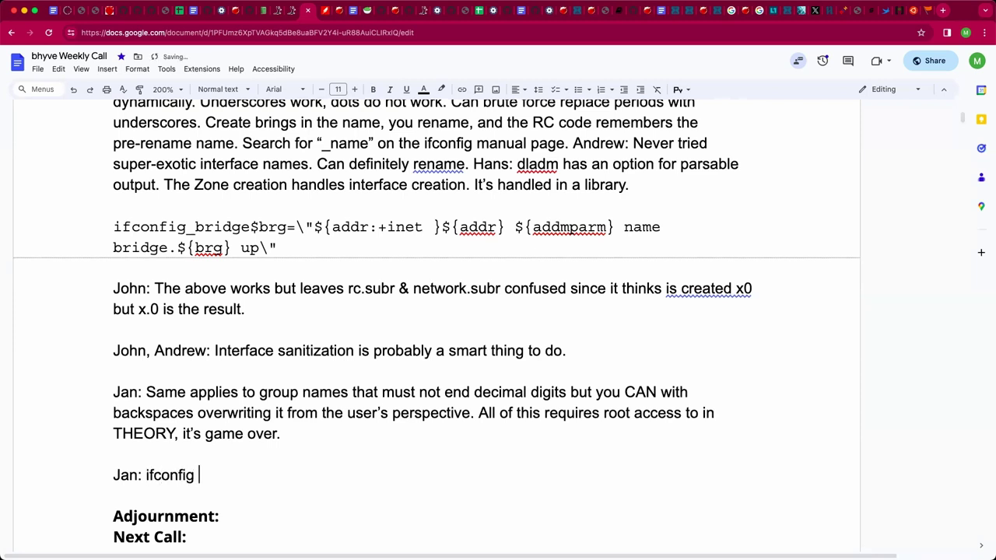
pyautogui.press('BackSpace')
pyautogui.press('BackSpace')
pyautogui.write('-l (spe')
pyautogui.write('c')
pyautogui.press('BackSpace')
pyautogui.press('BackSpace')
pyautogui.write('ace se')
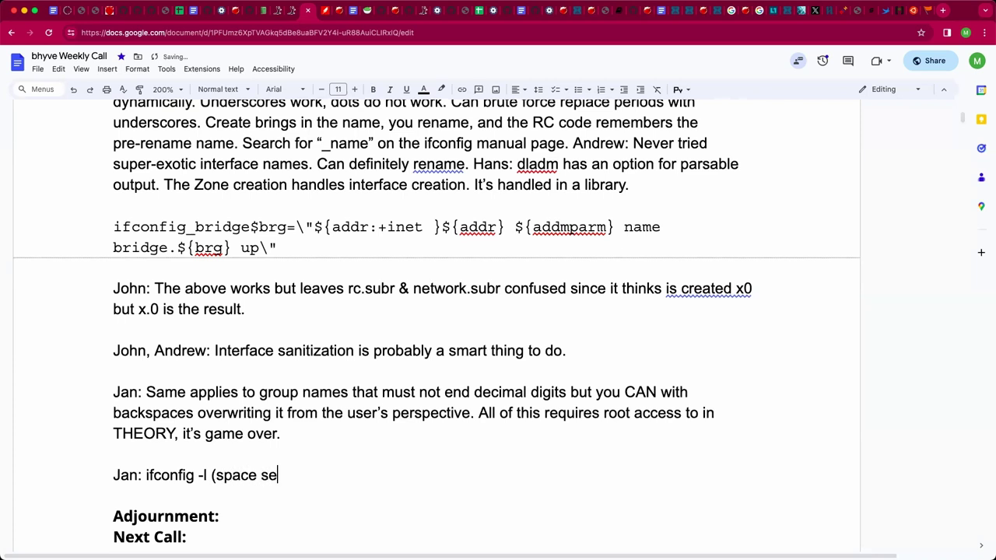
pyautogui.write('parated) ')
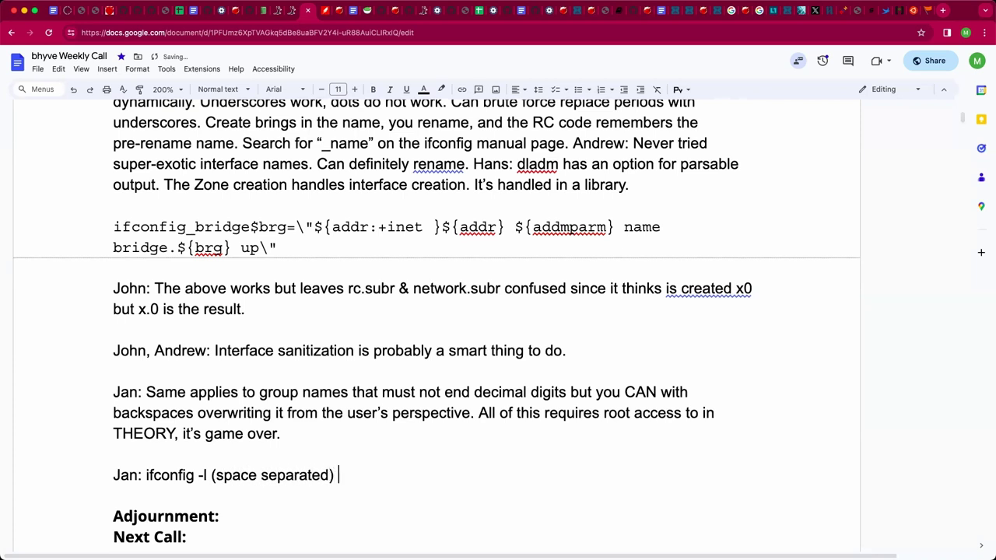
# Continue the ifconfig line with "ifconfig -lg or G (becomes newline separated)".
pyautogui.write('ifconfig -')
pyautogui.press('BackSpace')
pyautogui.write('-lg or G')
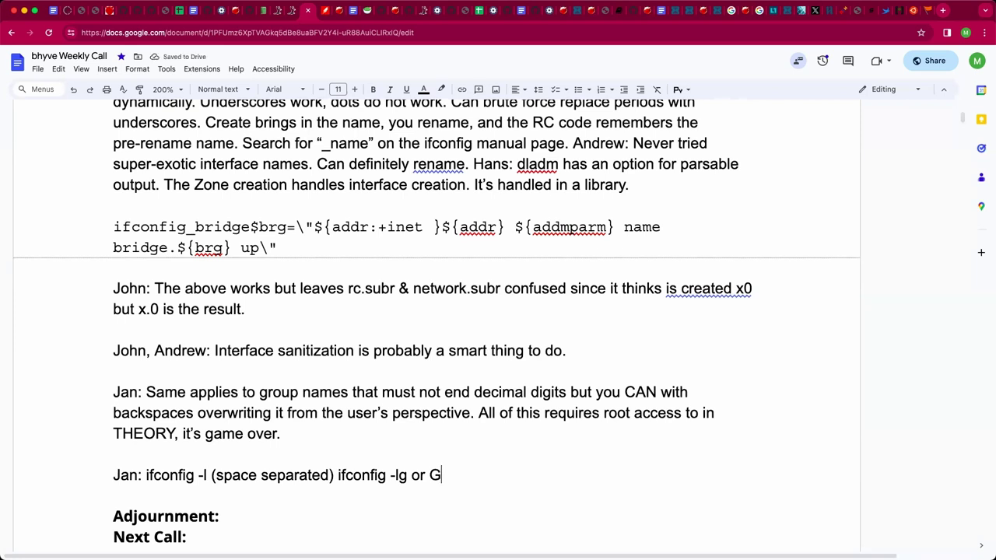
pyautogui.write(' (')
pyautogui.write('bcomes')
pyautogui.press('BackSpace')
pyautogui.press('BackSpace')
pyautogui.press('BackSpace')
pyautogui.press('BackSpace')
pyautogui.press('BackSpace')
pyautogui.press('BackSpace')
pyautogui.write('ecomes')
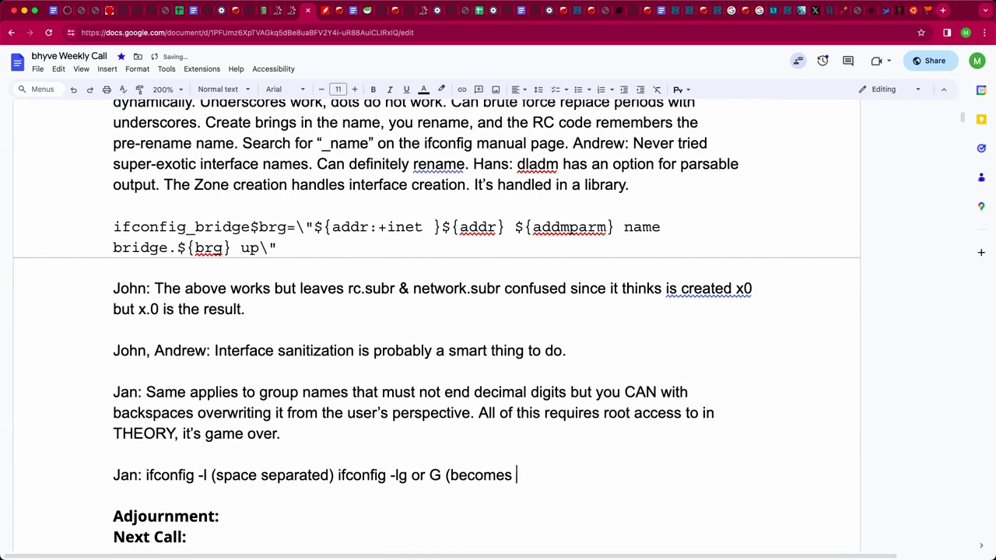
pyautogui.write(' newline separated)')
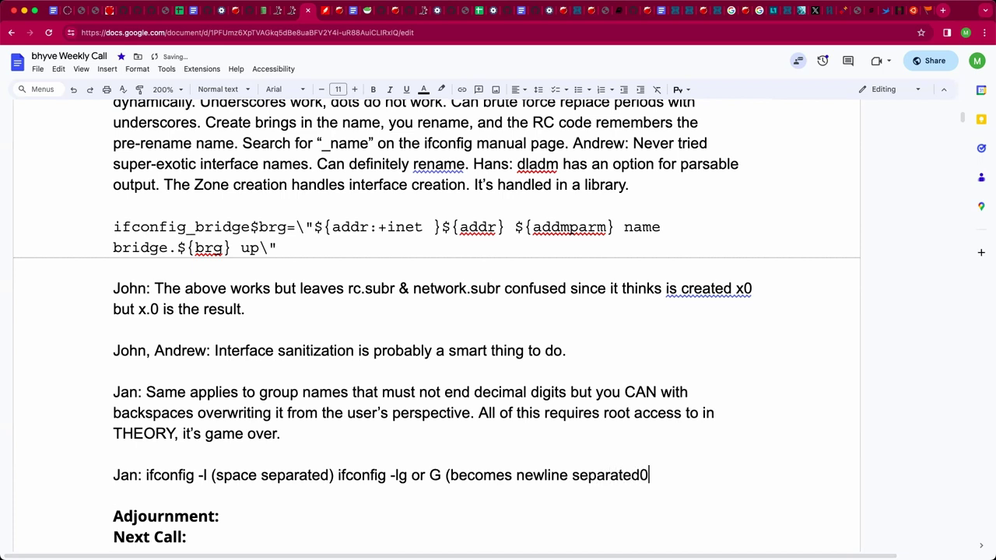
# Add a separate paragraph reading "Bare minimum: Documentation bugs!" below the ifconfig line.
pyautogui.press('Return')
pyautogui.press('Return')
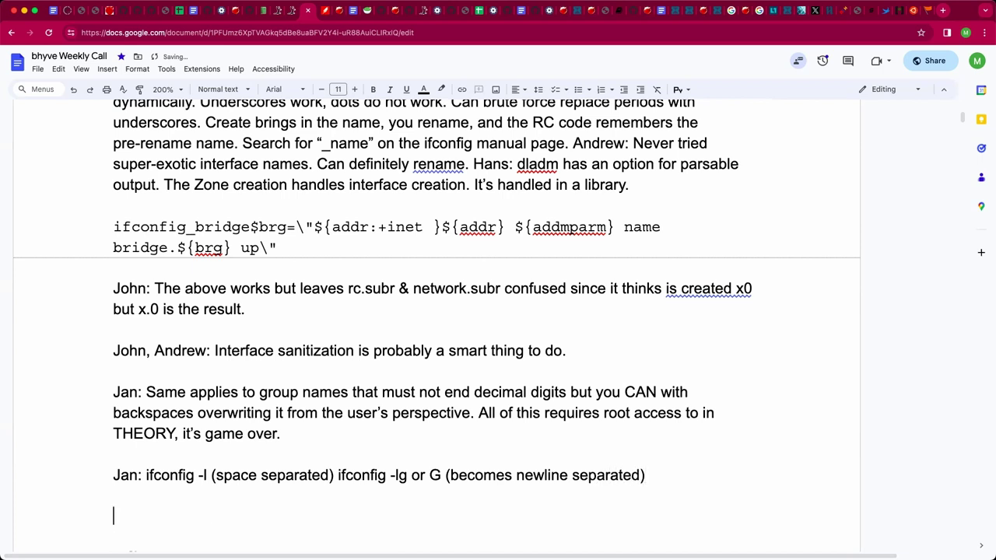
pyautogui.write('Bare minim')
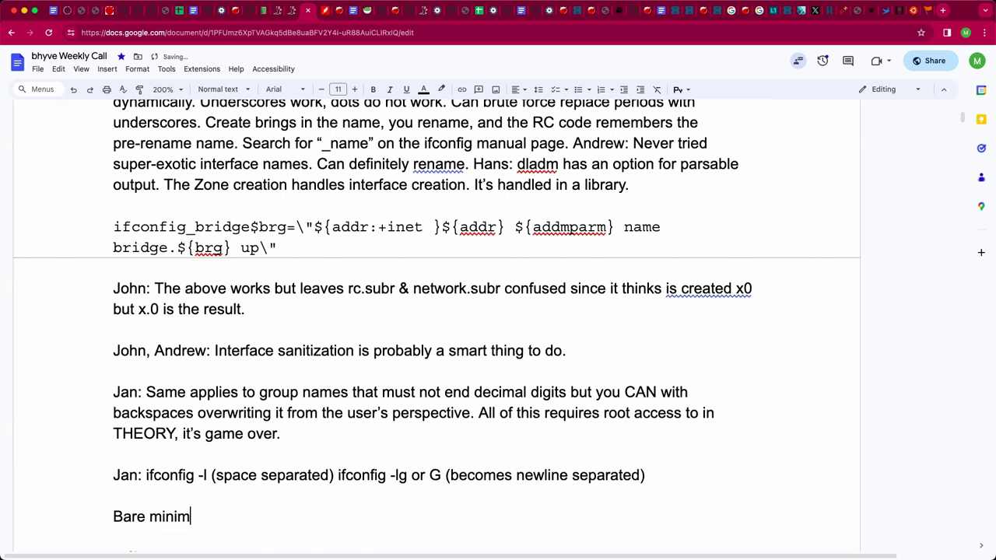
pyautogui.write('um: Documentati')
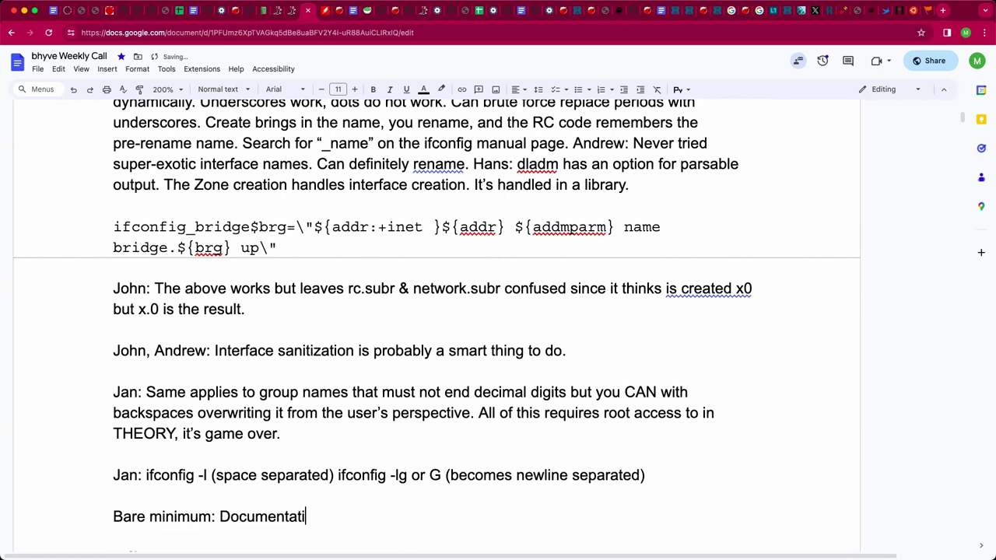
pyautogui.write('on bugs!~')
pyautogui.press('BackSpace')
pyautogui.press('BackSpace')
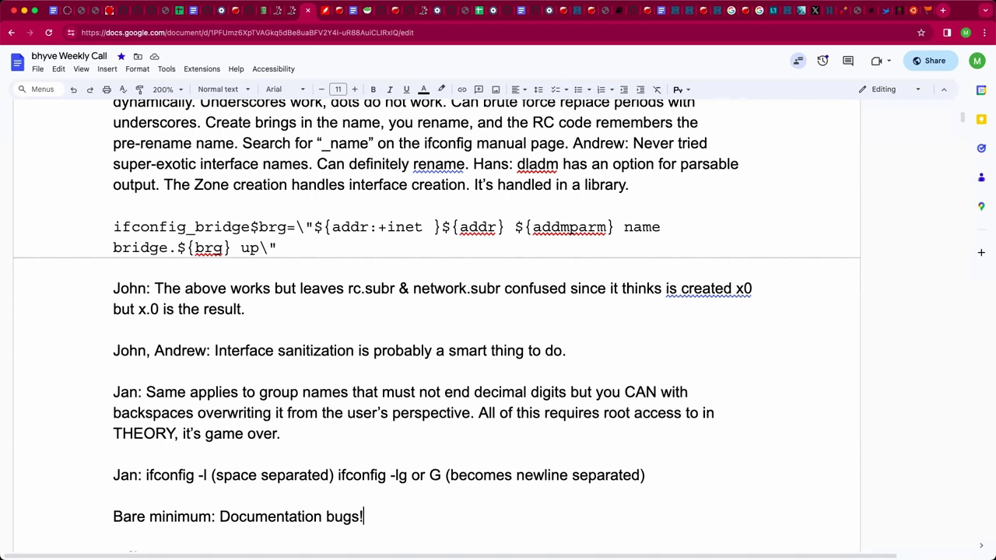
# Change the text color of the whole ifconfig -l / -lg paragraph to red.
pyautogui.scroll(-2, 571, 227)
pyautogui.scroll(-2, 570, 207)
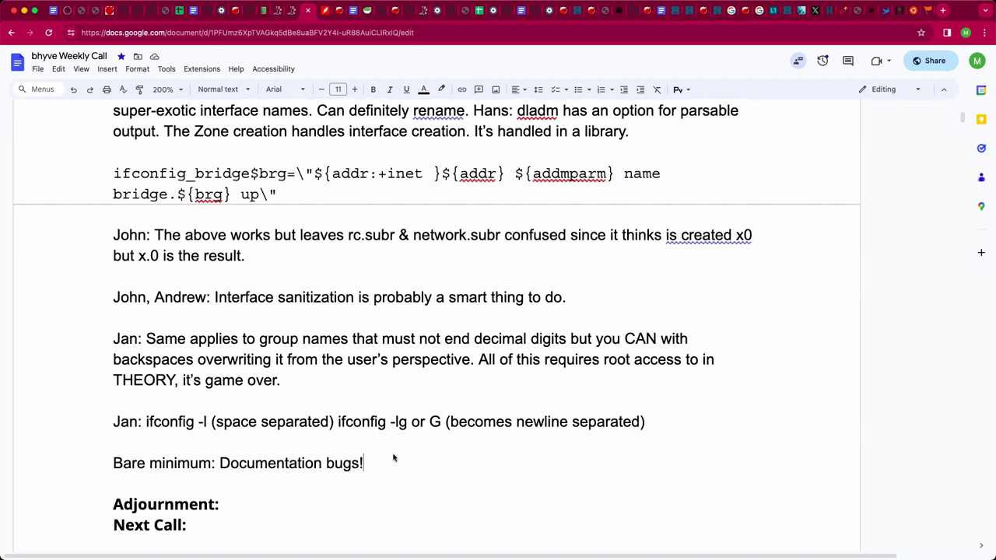
pyautogui.hotkey('shift', 'Right')
pyautogui.hotkey('shift', 'Left')
pyautogui.tripleClick(380, 421)
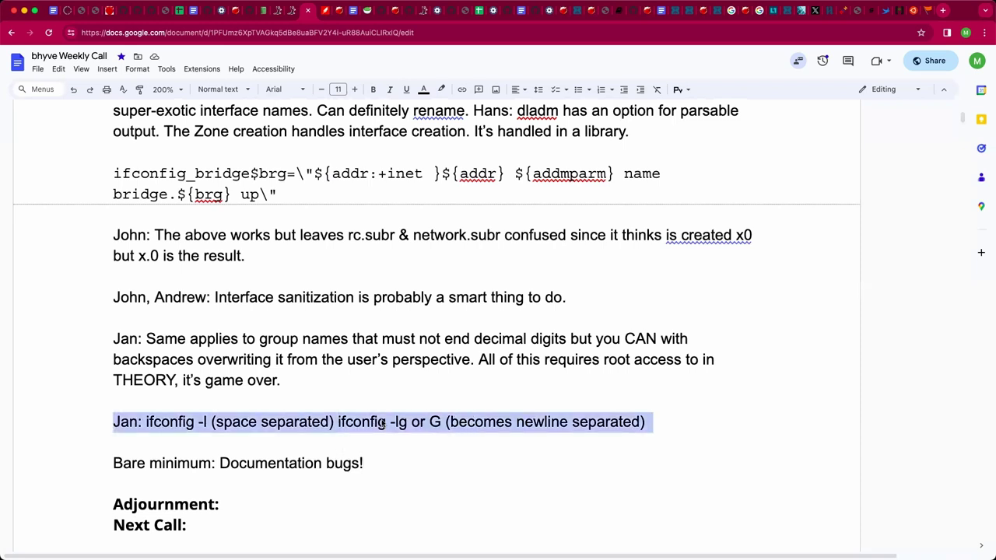
pyautogui.click(424, 91)
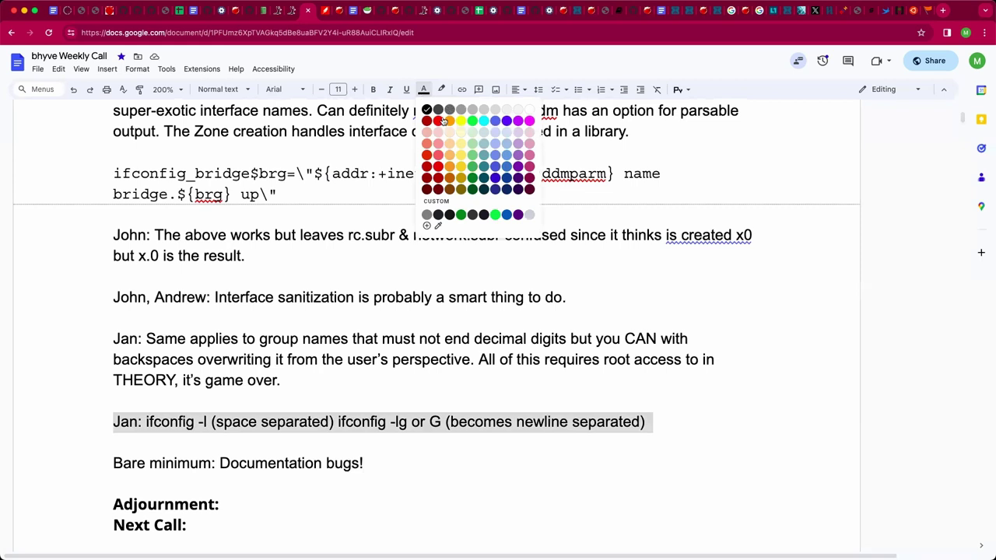
pyautogui.click(439, 122)
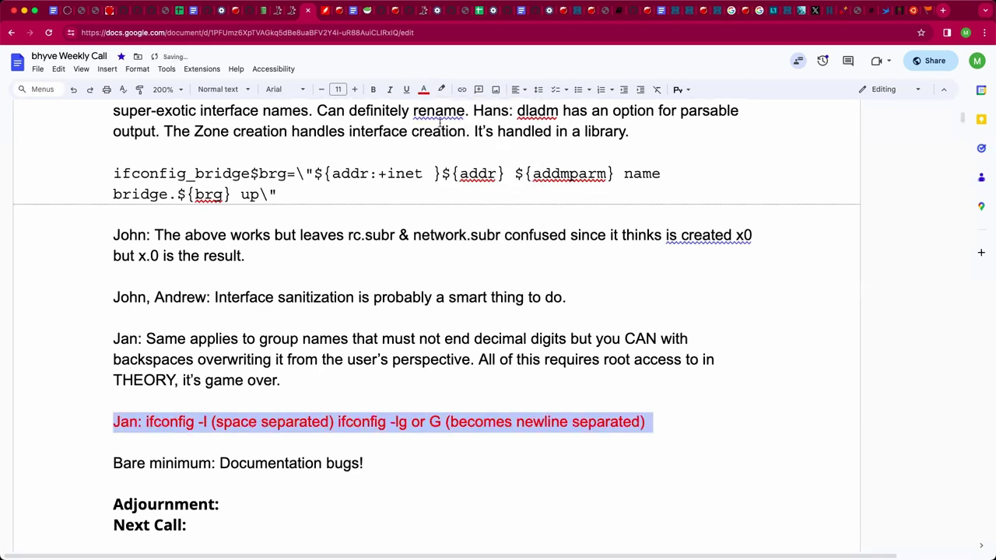
# Put the speaker's first name and a colon in front of "Bare minimum: Documentation bugs!".
pyautogui.click(419, 483)
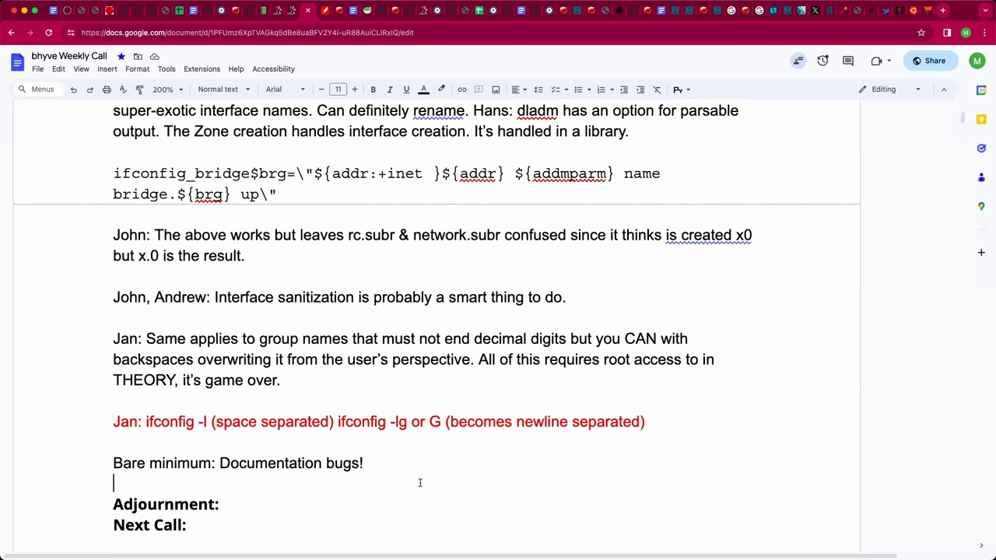
pyautogui.press('Up')
pyautogui.write('Andrew:')
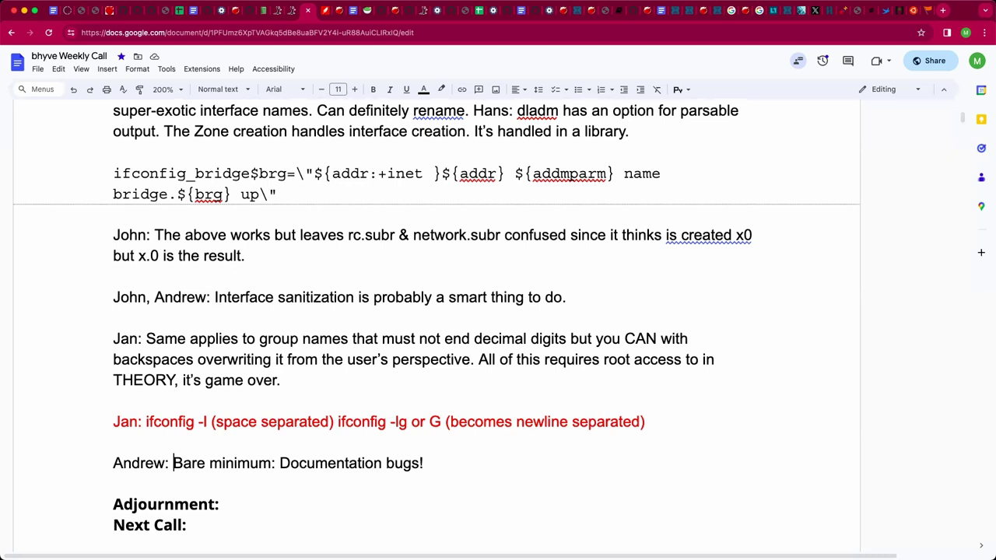
# Fill in the Adjournment line with "10:38 AM Pacific / 18:38 UTC".
pyautogui.click(408, 510)
pyautogui.write('10:3')
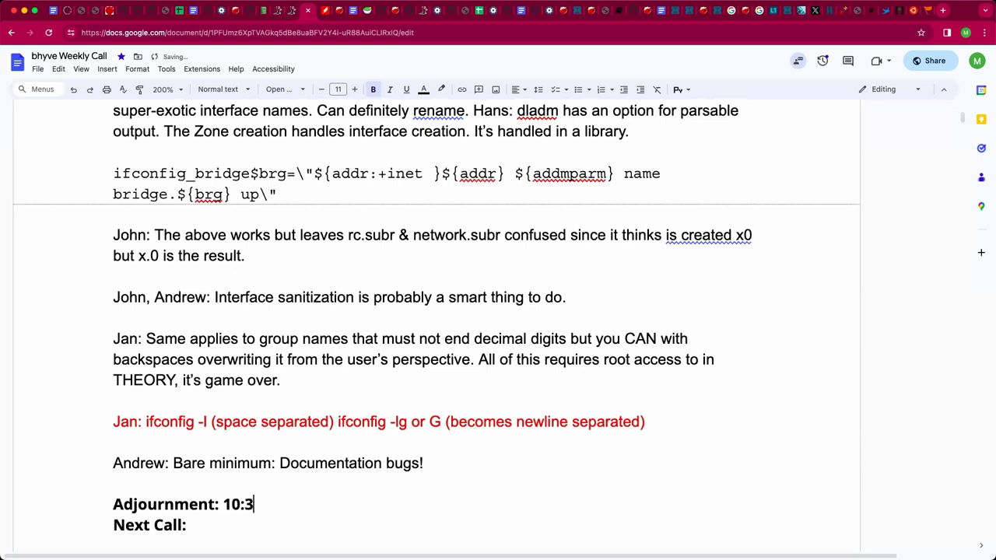
pyautogui.write('8 AM Pacific')
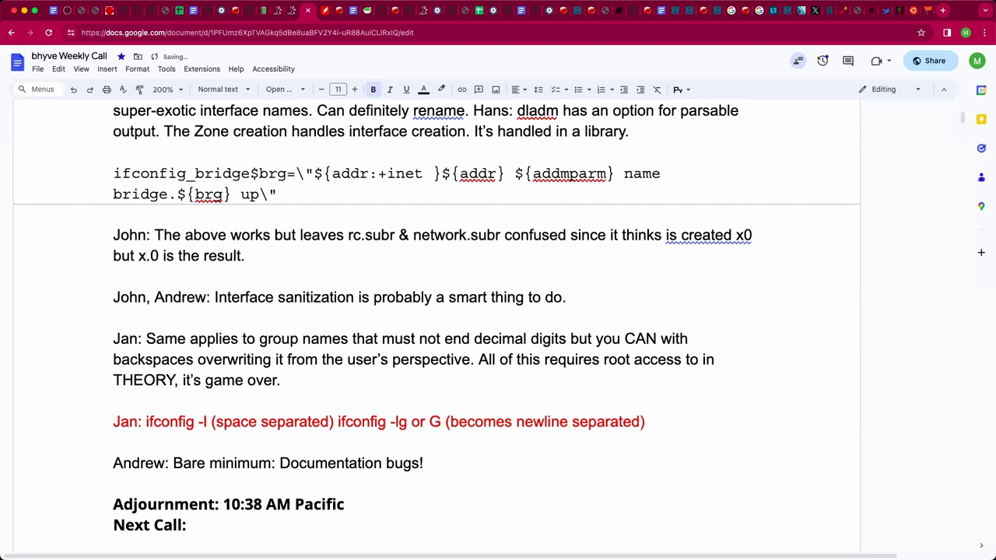
pyautogui.write(' /')
pyautogui.write('18:38 UTC')
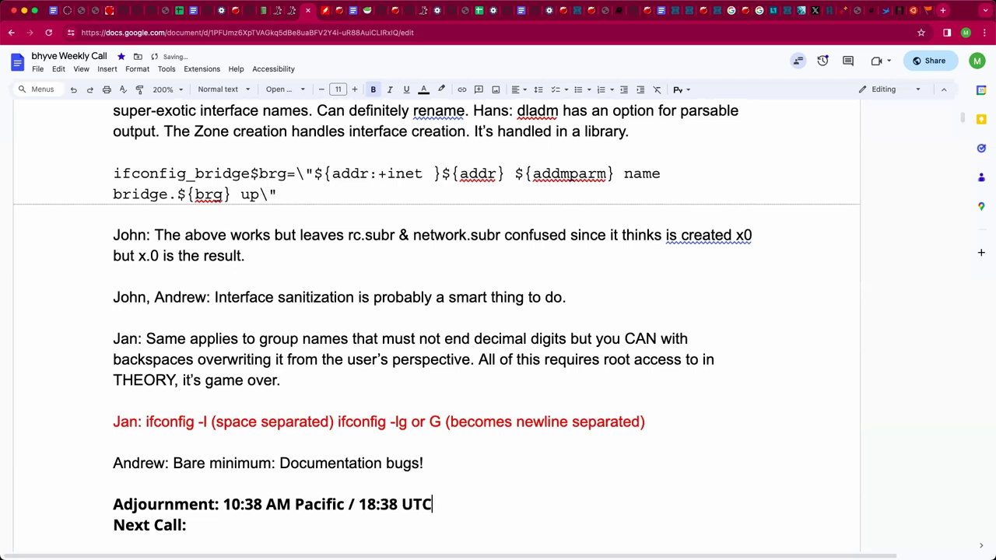
# Fill in the Next Call line with "Thanksgiving! (TBD)".
pyautogui.press('Up')
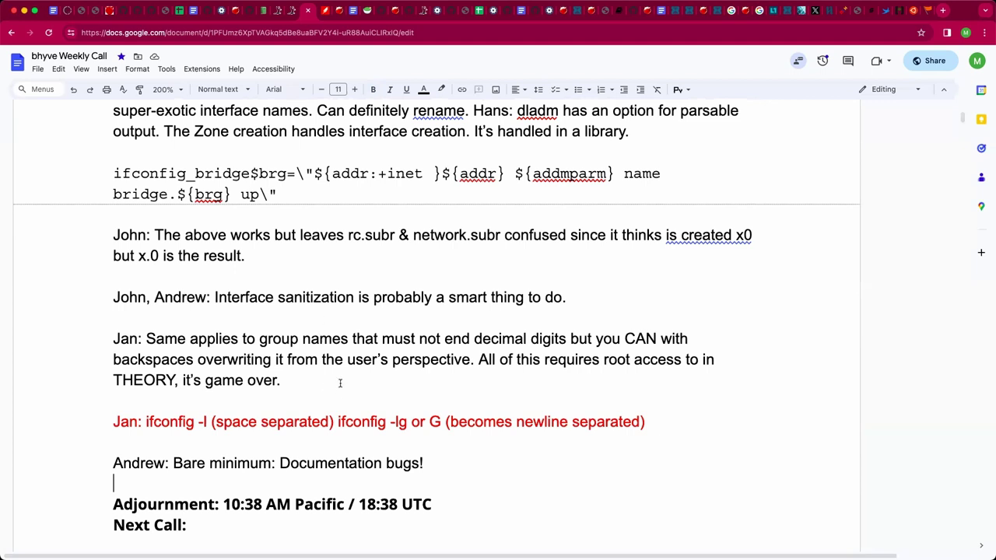
pyautogui.scroll(-1, 340, 383)
pyautogui.scroll(1, 340, 382)
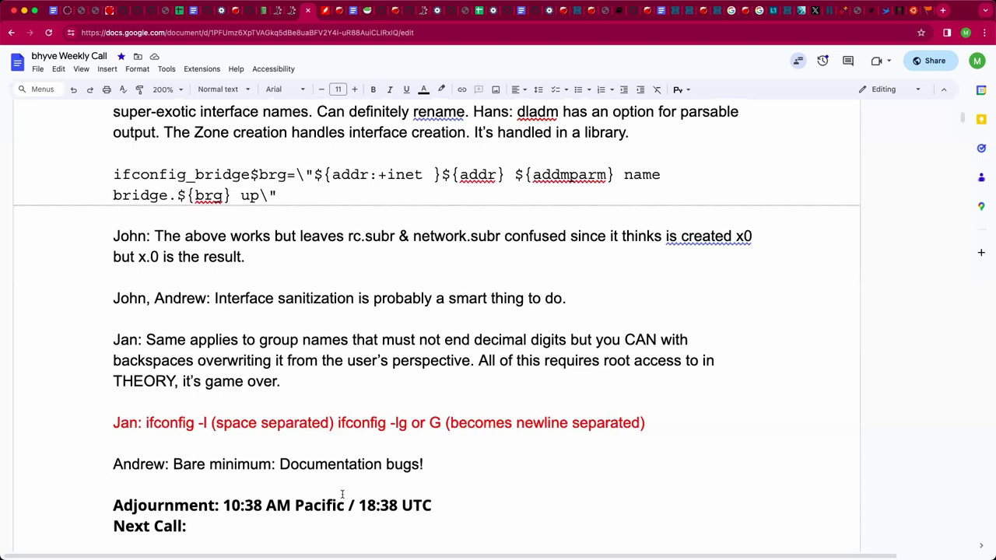
pyautogui.click(288, 521)
pyautogui.write('Thanks')
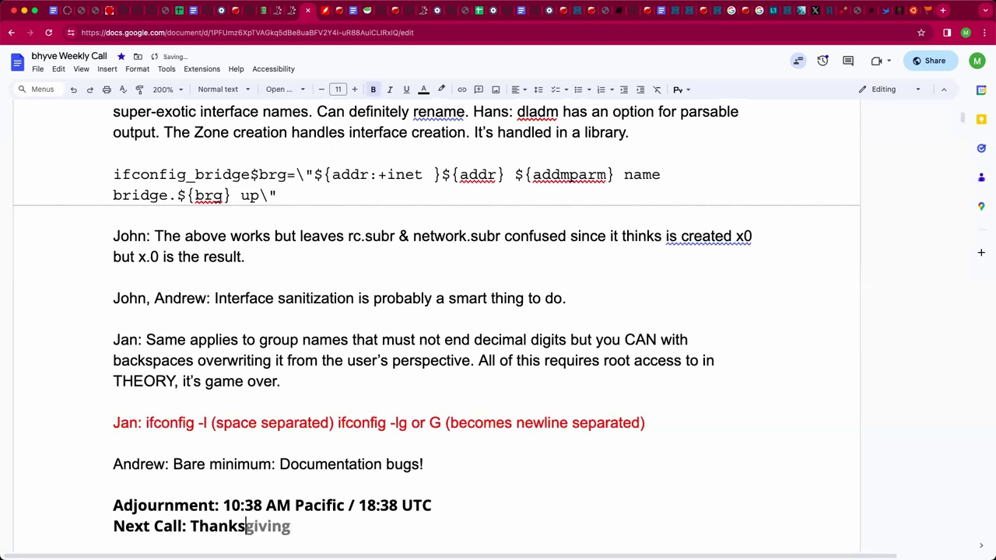
pyautogui.press('Tab')
pyautogui.write('!')
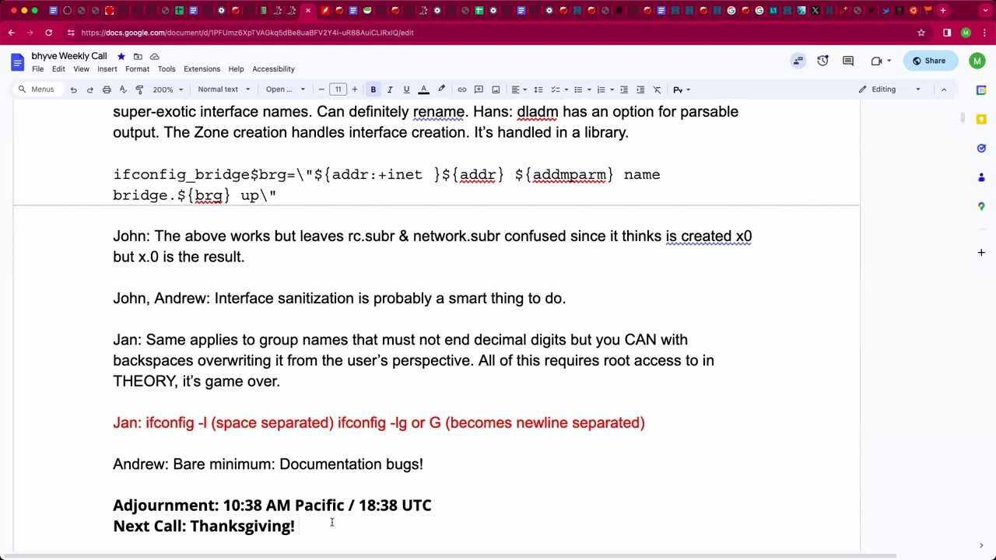
pyautogui.write('(TBD')
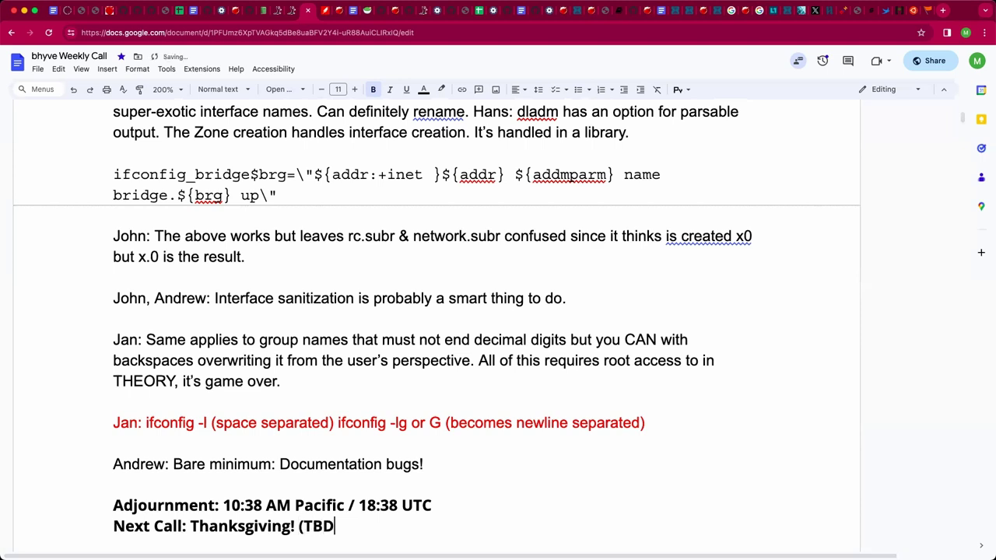
pyautogui.write(')')
# Delete the minutes from the Pacific time in the Adjournment line.
pyautogui.doubleClick(253, 506)
pyautogui.press('BackSpace')
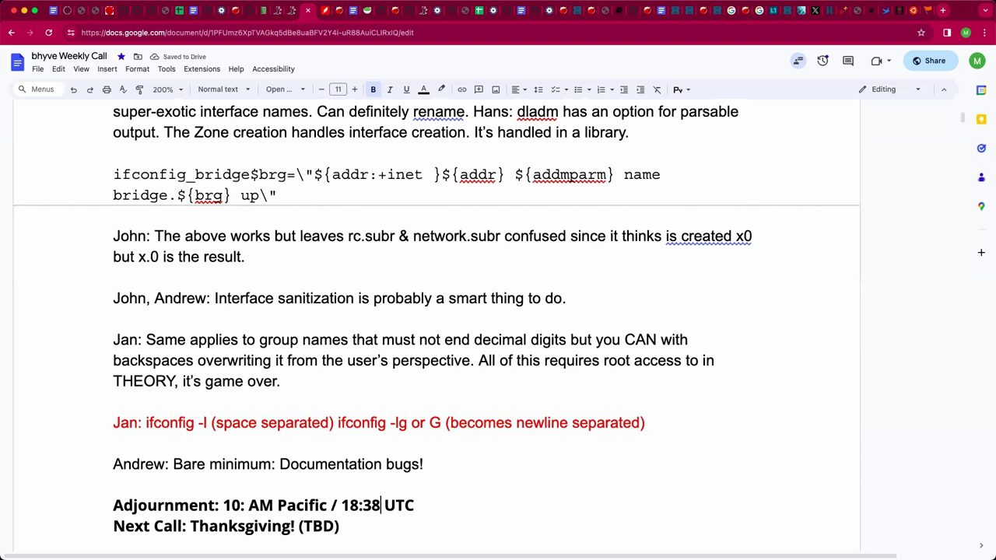
pyautogui.moveTo(380, 505); pyautogui.dragTo(198, 517)
pyautogui.press('BackSpace')
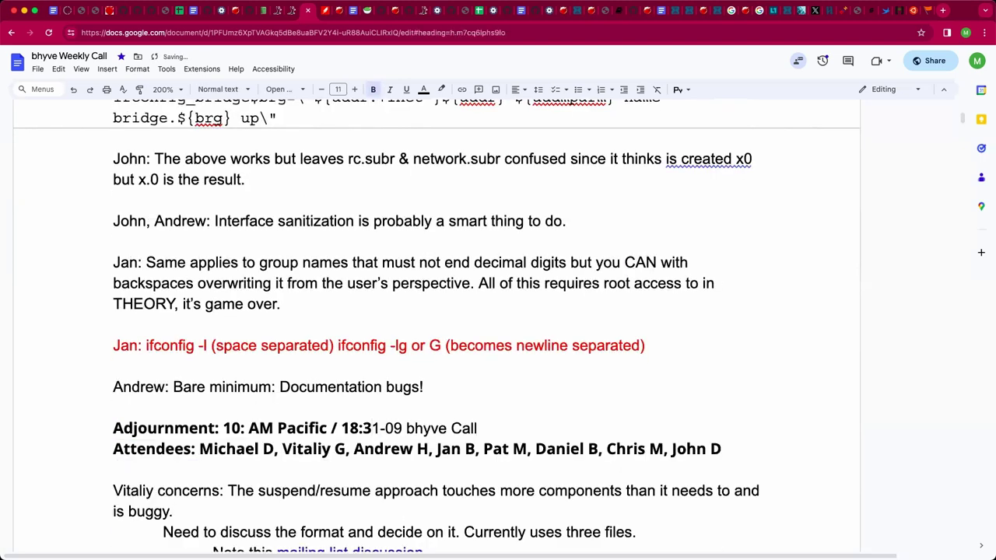
pyautogui.press('super+z')
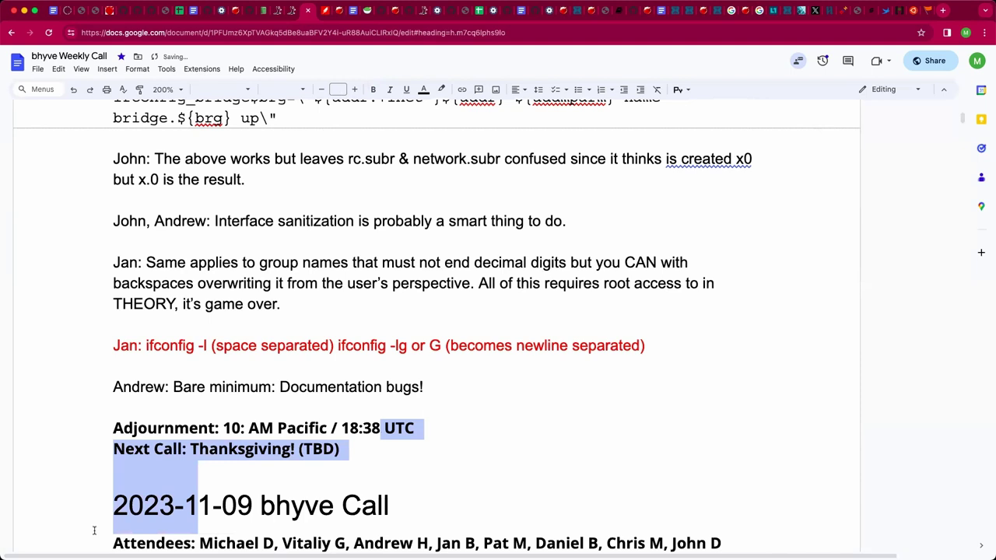
# Delete the minutes from the UTC time in the Adjournment line.
pyautogui.click(381, 428)
pyautogui.press('BackSpace')
pyautogui.press('BackSpace')
# Start a new note paragraph above the Adjournment line with the speaker's name and "Attempted to bring up a Dell R750".
pyautogui.press('super+Left')
pyautogui.press('Return')
pyautogui.press('Return')
pyautogui.press('Up')
pyautogui.press('Up')
pyautogui.write('John:')
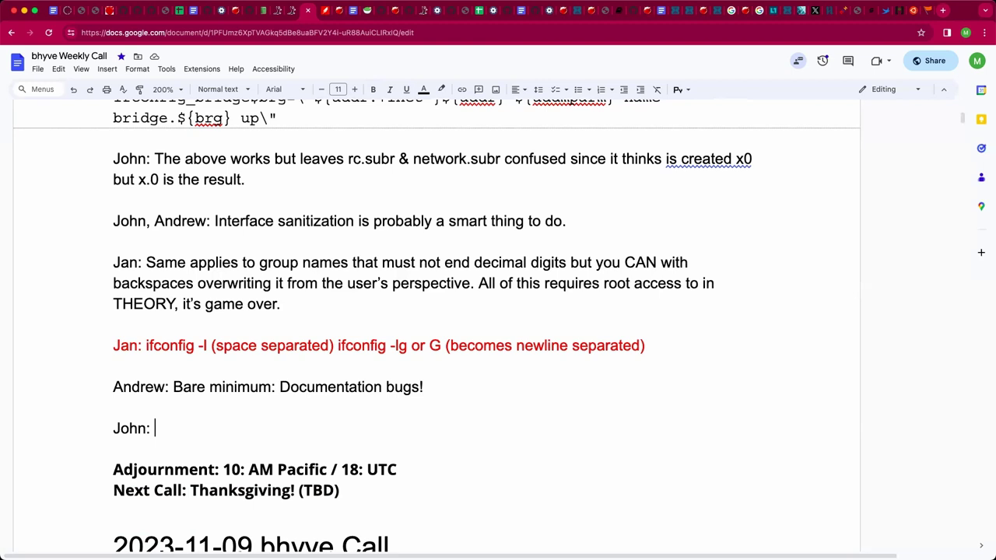
pyautogui.write('Attempted to bring up a')
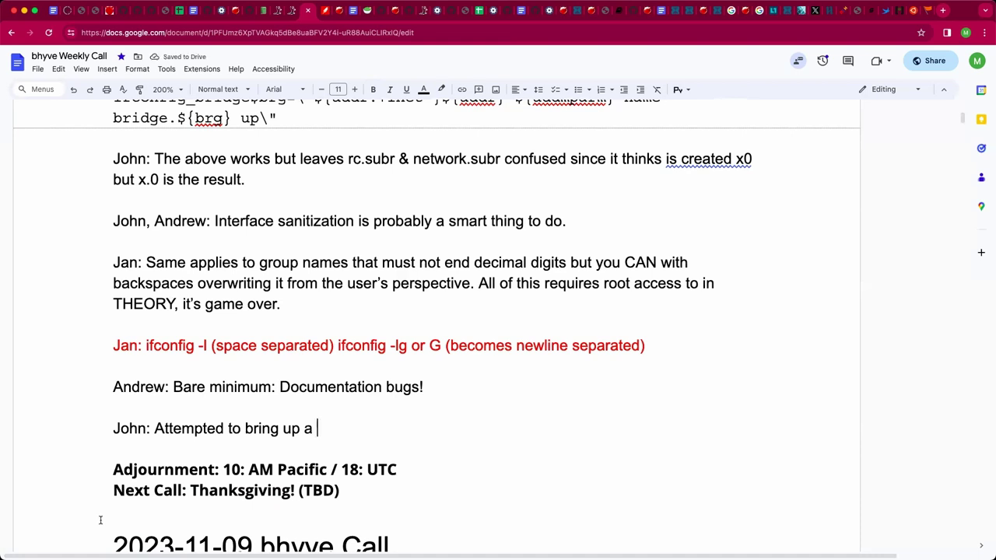
pyautogui.write(' Dell R750 ')
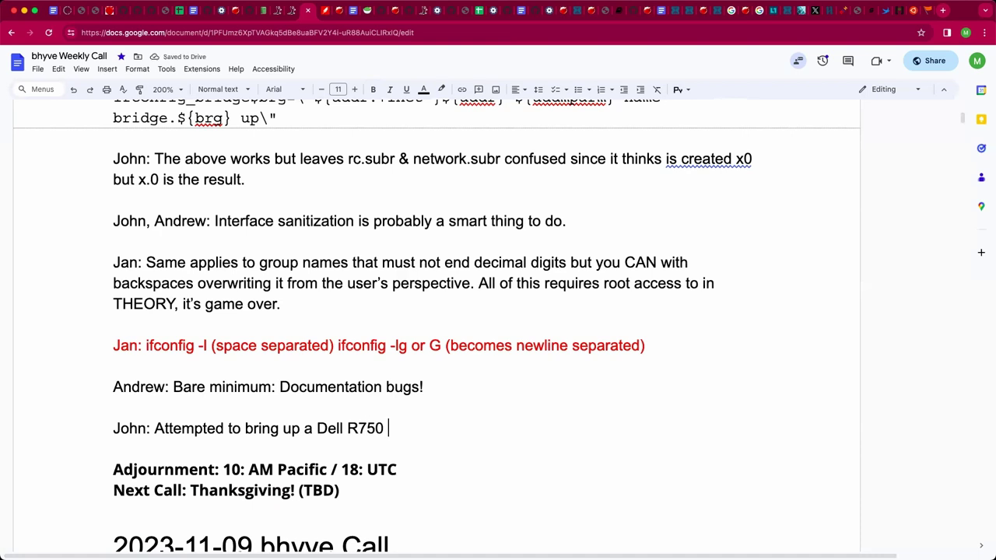
# Continue the Dell R750 note with "with two ConnectX6 100GbE cards, two 25GbE cards".
pyautogui.write('with two Connecx')
pyautogui.press('BackSpace')
pyautogui.write('tX')
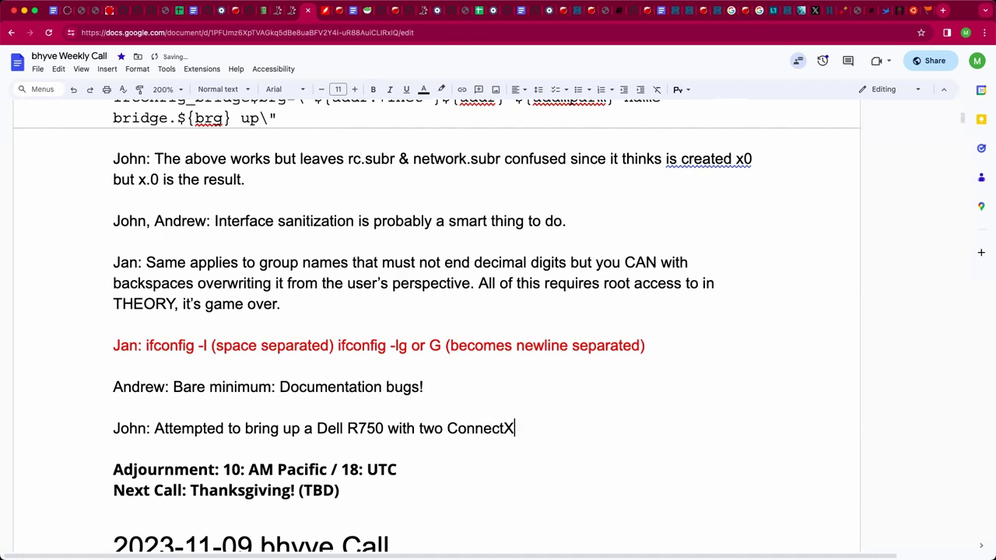
pyautogui.press('BackSpace')
pyautogui.write('6 100GbE cards')
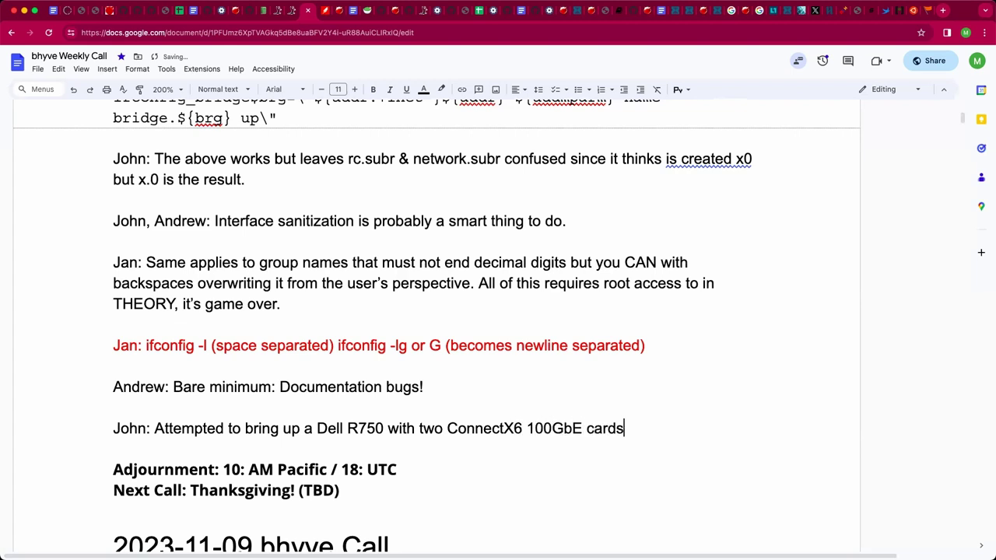
pyautogui.write(', two 25GbE cards')
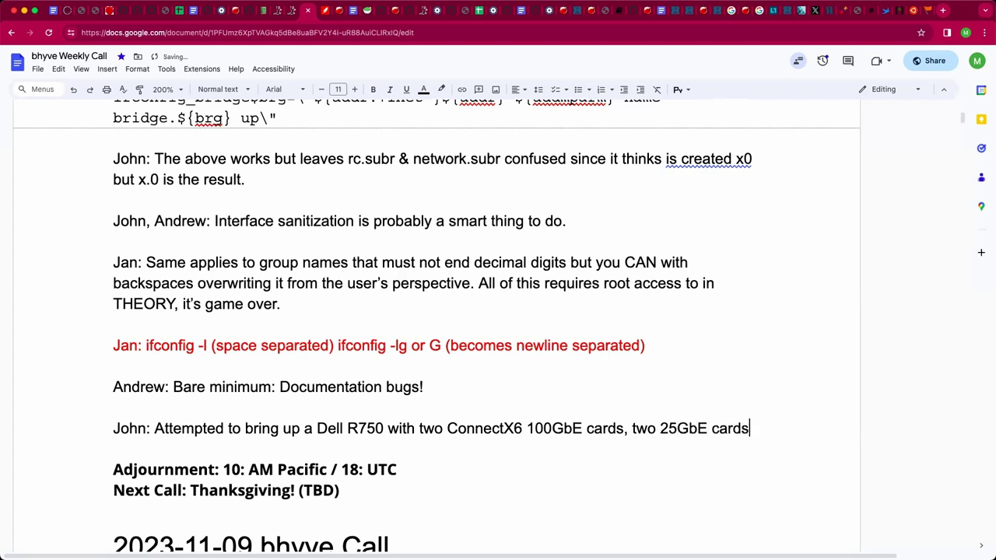
# Add ", generated 28 passthrough drives, 14 per cards." to the Dell R750 note, correcting the spelling of "passthrough".
pyautogui.write(', generated ')
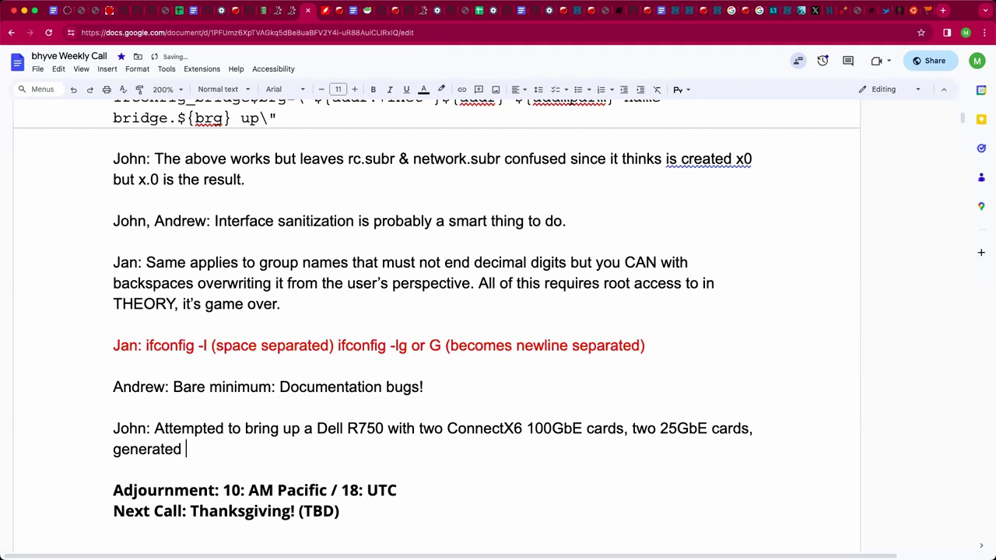
pyautogui.write('28 passthor')
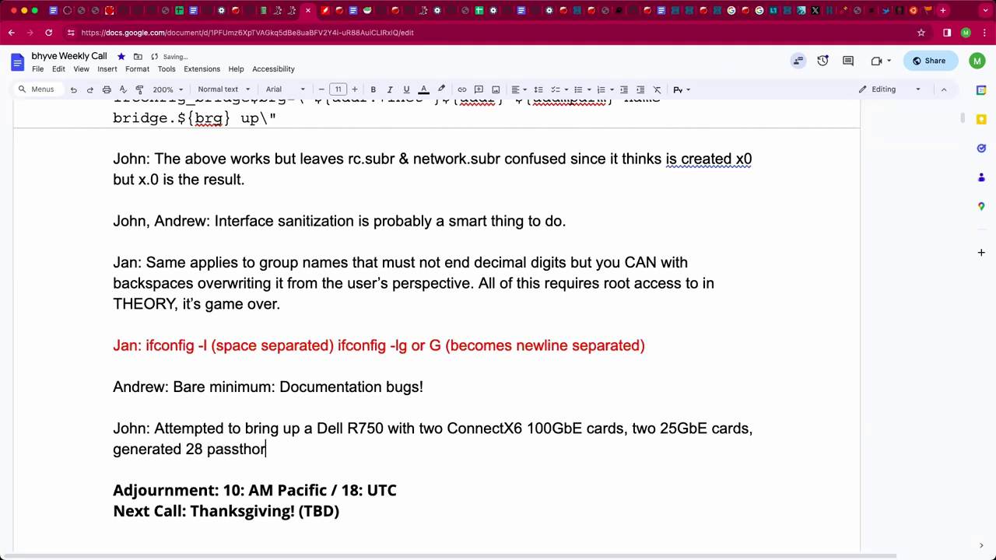
pyautogui.write('ugh drives, 14 p')
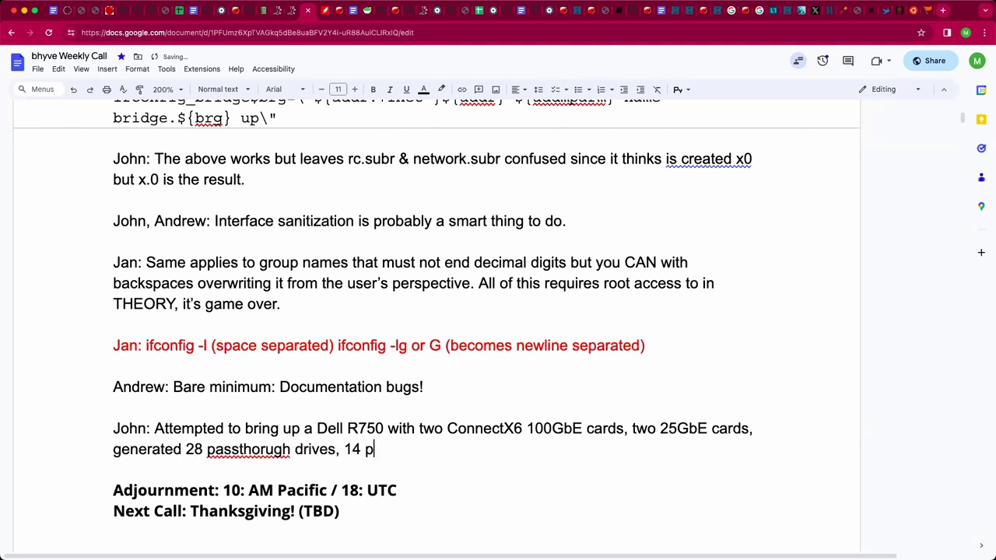
pyautogui.write('er cards')
pyautogui.click(288, 451)
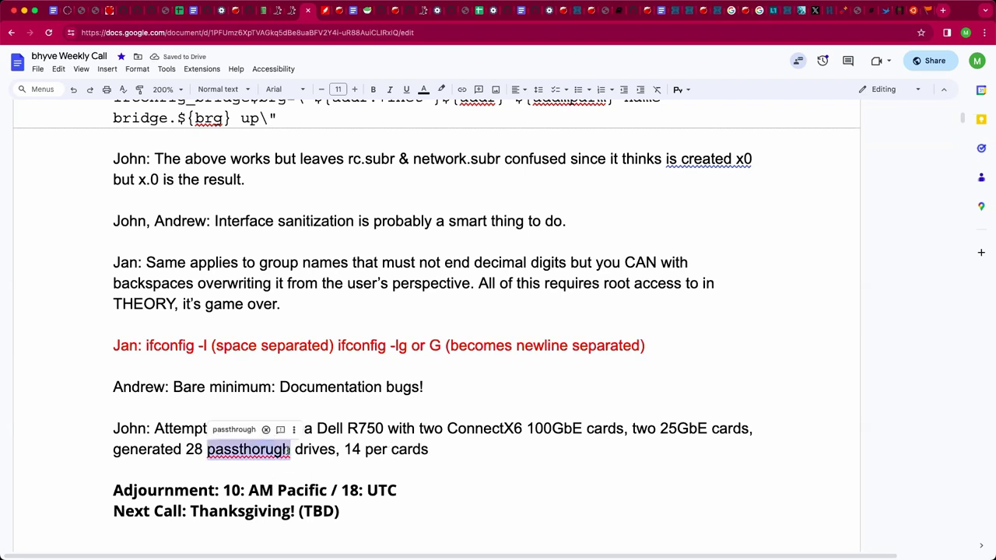
pyautogui.press('Return')
pyautogui.click(467, 447)
pyautogui.write('.')
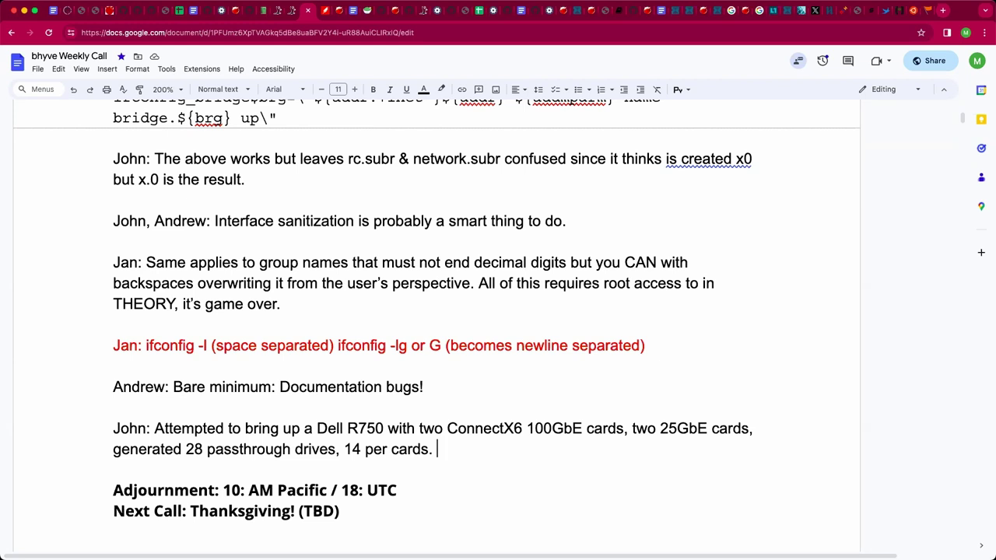
# Add the sentence "Direct passthrough." to the Dell R750 note and correct the misspelled "Direct".
pyautogui.write('Direcdt passt')
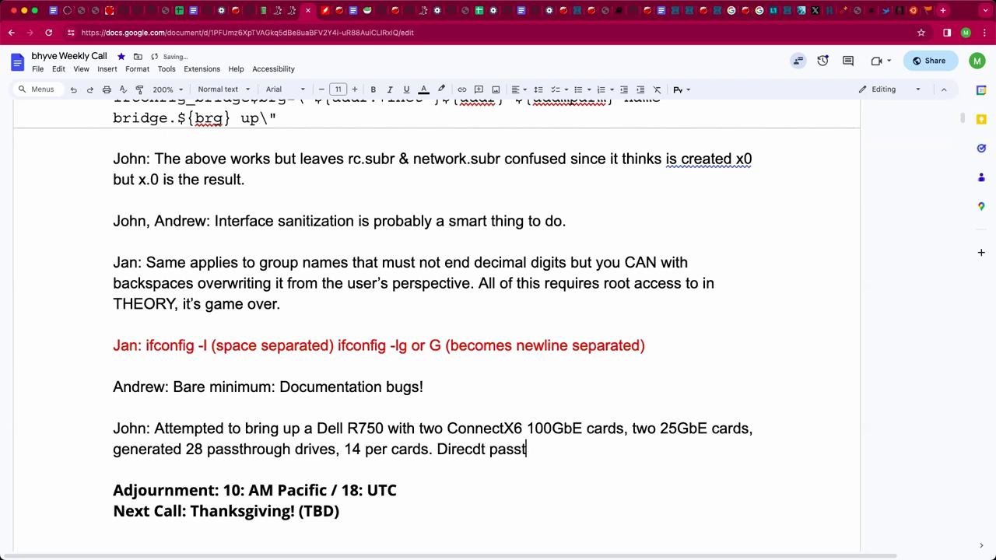
pyautogui.write('hrough.')
pyautogui.click(477, 452)
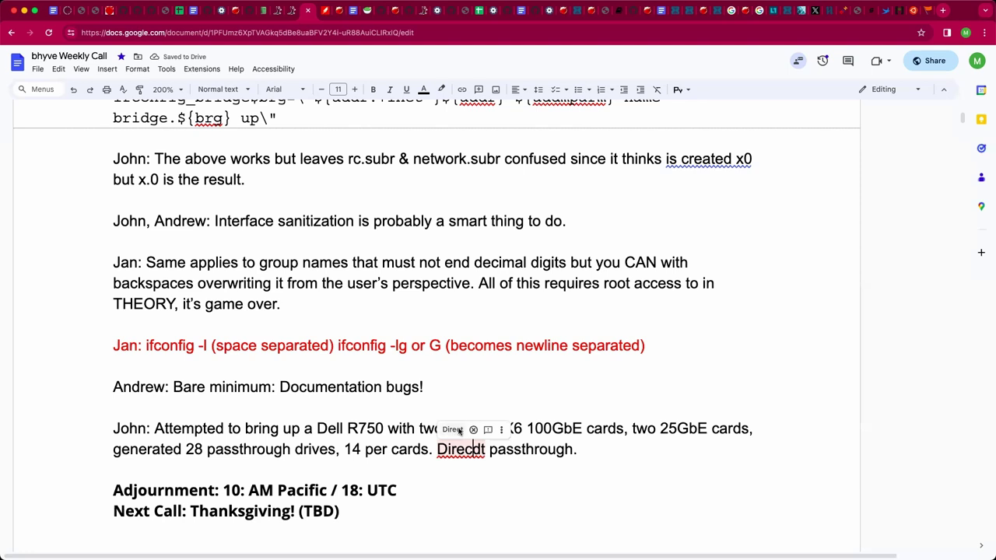
pyautogui.click(471, 430)
pyautogui.click(626, 456)
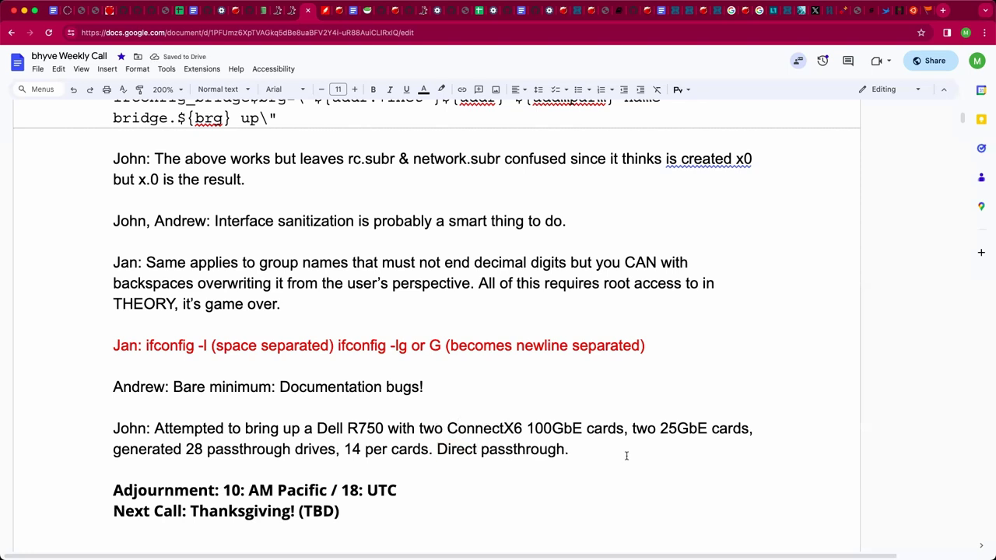
# Add the sentence "Incoming lines have 100GbE cables per port." to the Dell R750 note.
pyautogui.write('Incoming lines')
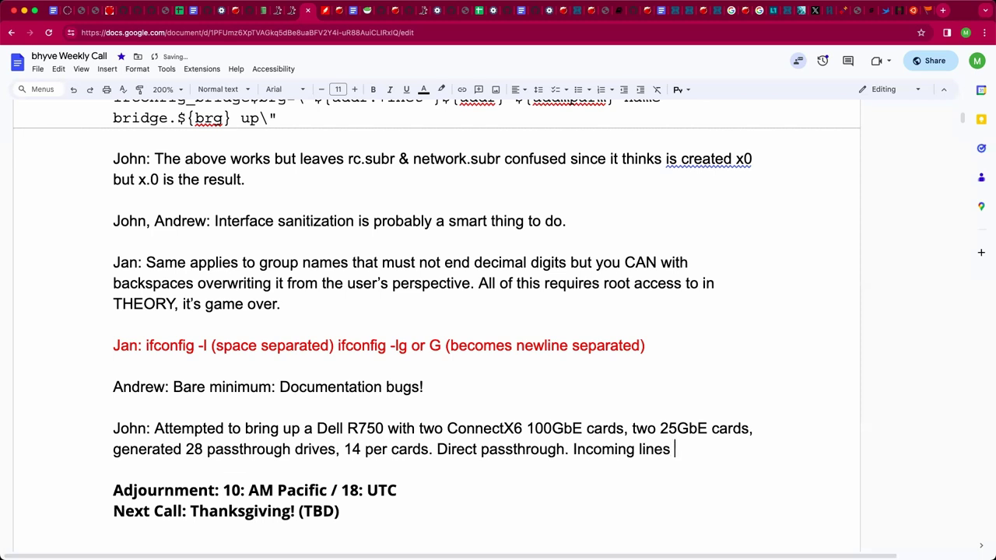
pyautogui.write(' have 100GbE cab')
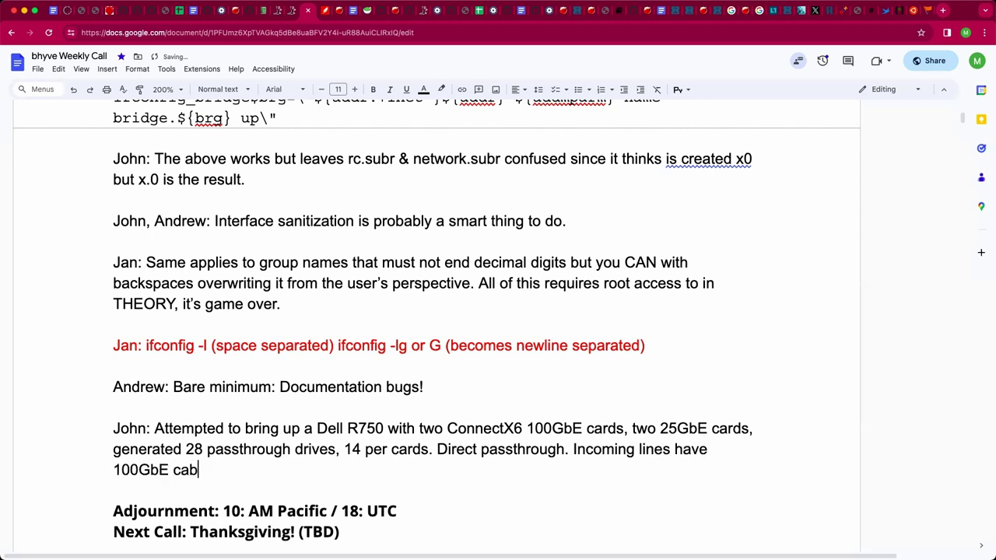
pyautogui.write('les per pro')
pyautogui.press('BackSpace')
pyautogui.press('BackSpace')
pyautogui.write('ort. ')
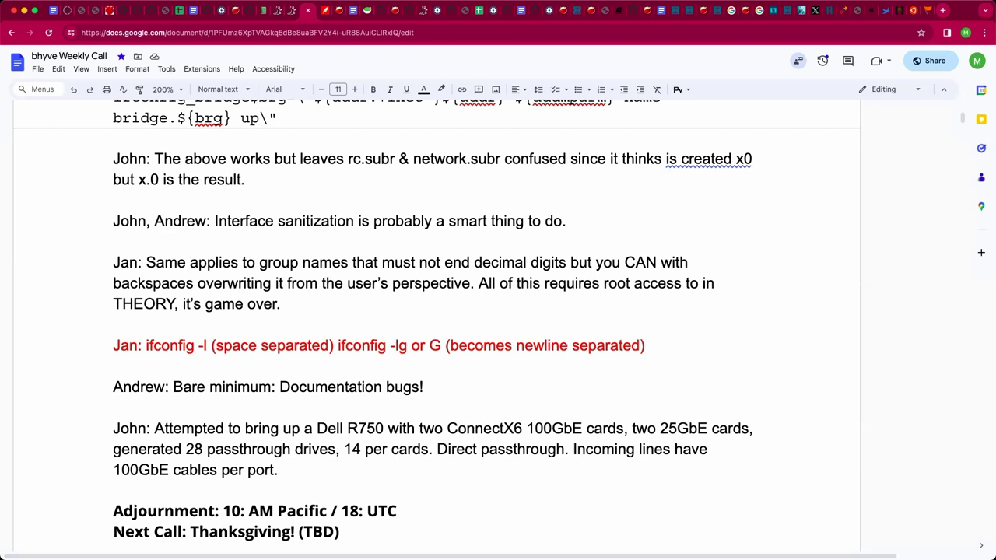
# Append "Passing in a pair of SR-IOV virtual functions to VMs. Show up." to the Dell R750 note.
pyautogui.write('Passing in a pair of SR-IOV virtual functions to Vms.')
pyautogui.press('BackSpace')
pyautogui.press('BackSpace')
pyautogui.press('BackSpace')
pyautogui.write('Ms. Show up. ')
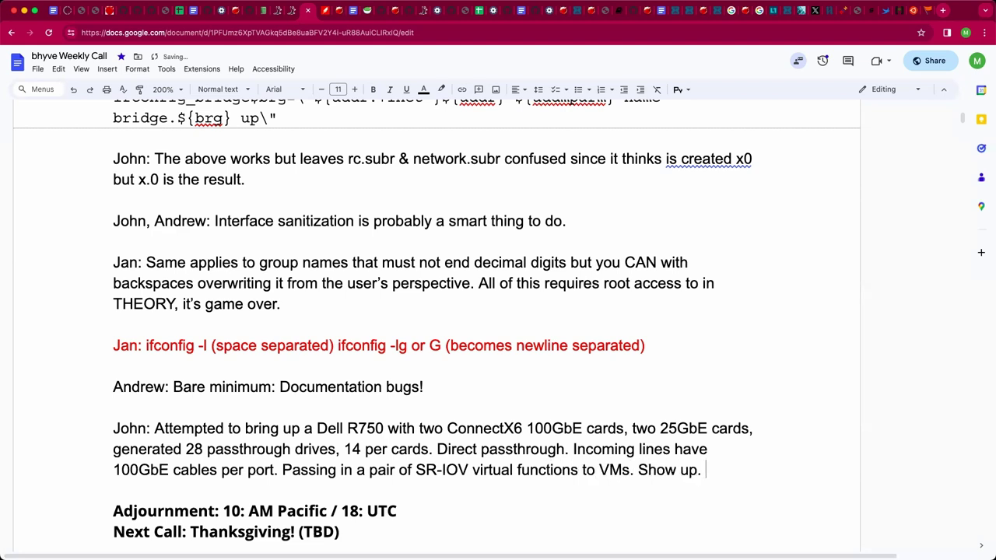
# Append "Boot a single VM with the devices and CAN configure a LAGG in failover mode. Bring" to the note.
pyautogui.write('Boot a ')
pyautogui.write('single VM')
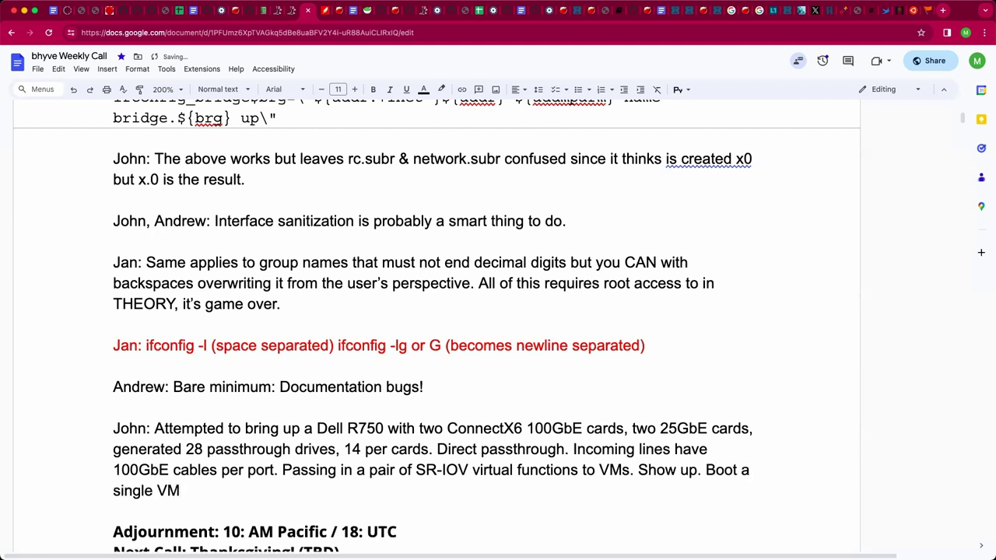
pyautogui.write(' with the dev')
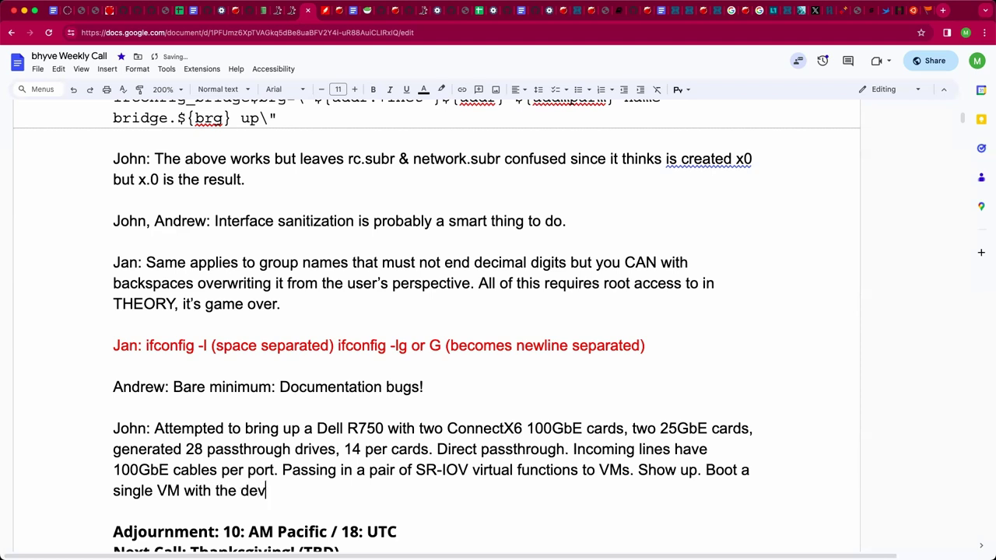
pyautogui.write('ices and CAN')
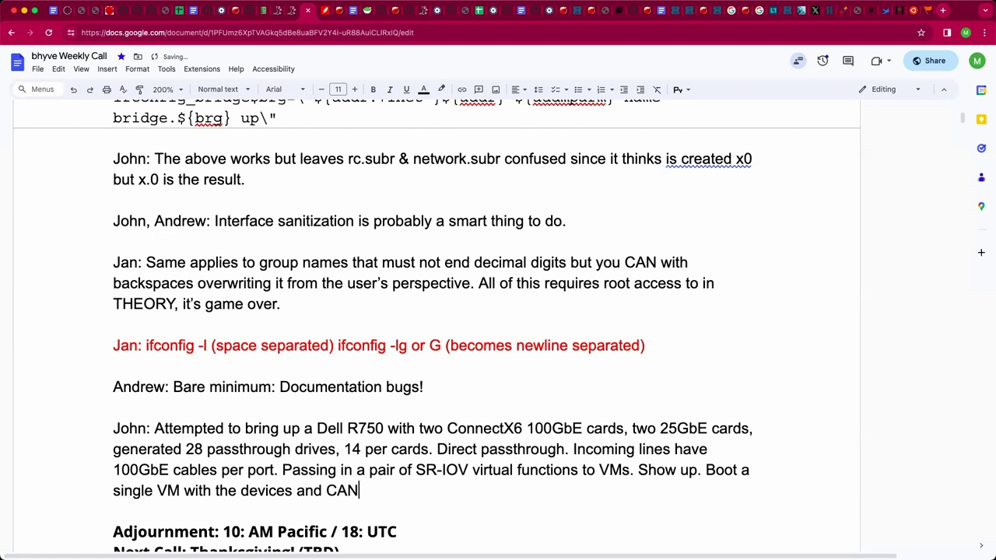
pyautogui.write(' configure a LAG')
pyautogui.press('BackSpace')
pyautogui.write('AGG ')
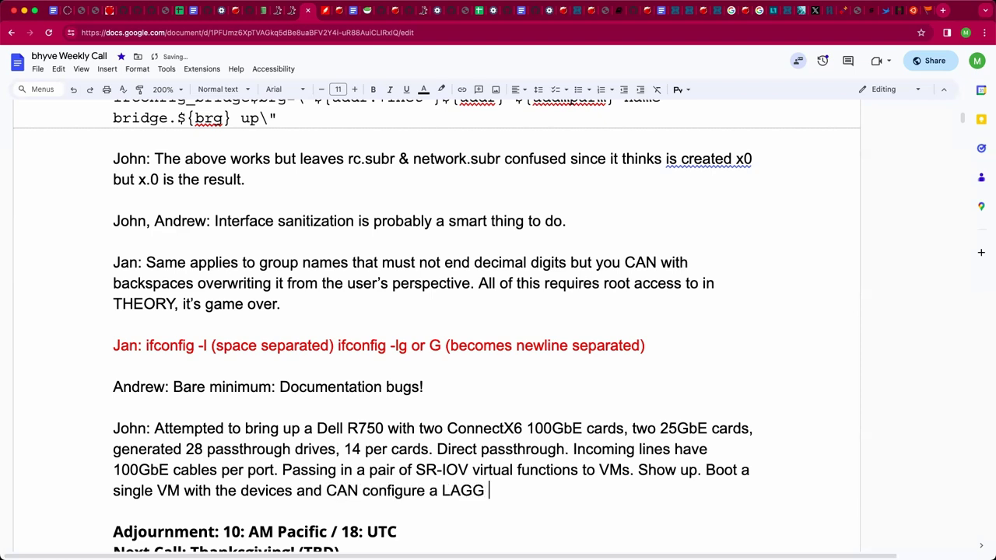
pyautogui.write('in failover mode. Bring')
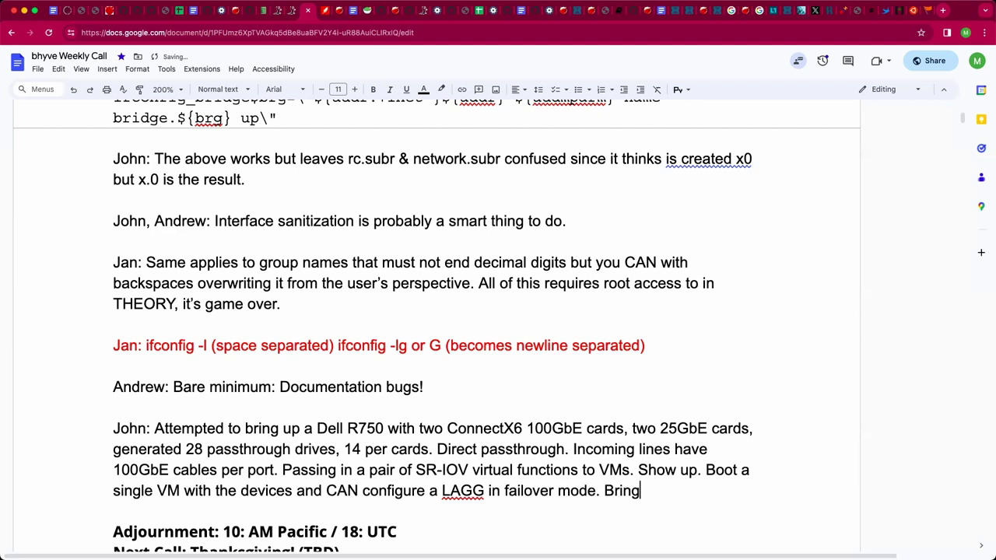
# Continue the note after "Bring" so it reads "Bring up two it works. Bring up three".
pyautogui.write(' up three or m')
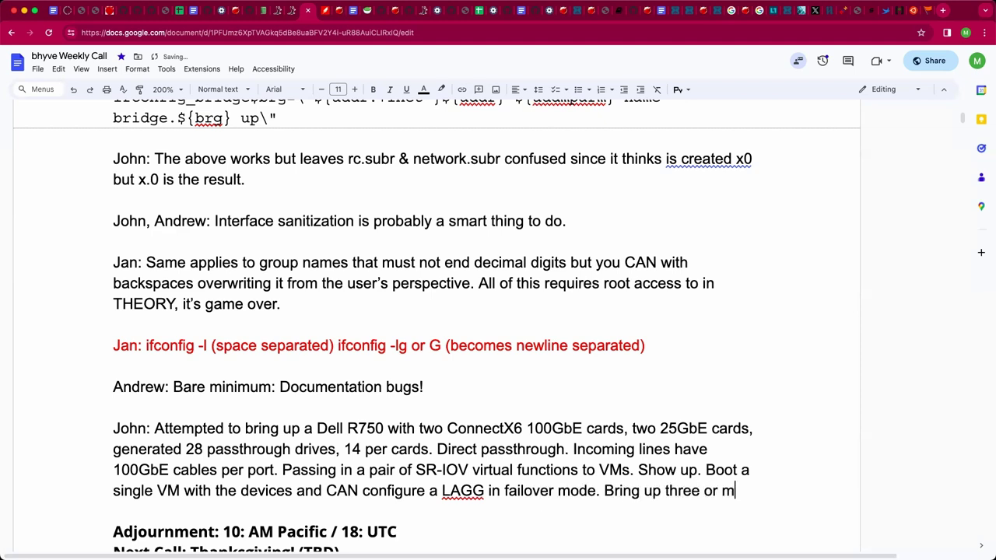
pyautogui.write('ore')
pyautogui.press('BackSpace')
pyautogui.press('BackSpace')
pyautogui.press('BackSpace')
pyautogui.press('BackSpace')
pyautogui.press('BackSpace')
pyautogui.press('BackSpace')
pyautogui.press('BackSpace')
pyautogui.press('BackSpace')
pyautogui.press('BackSpace')
pyautogui.press('BackSpace')
pyautogui.press('BackSpace')
pyautogui.press('BackSpace')
pyautogui.write('wo it wo')
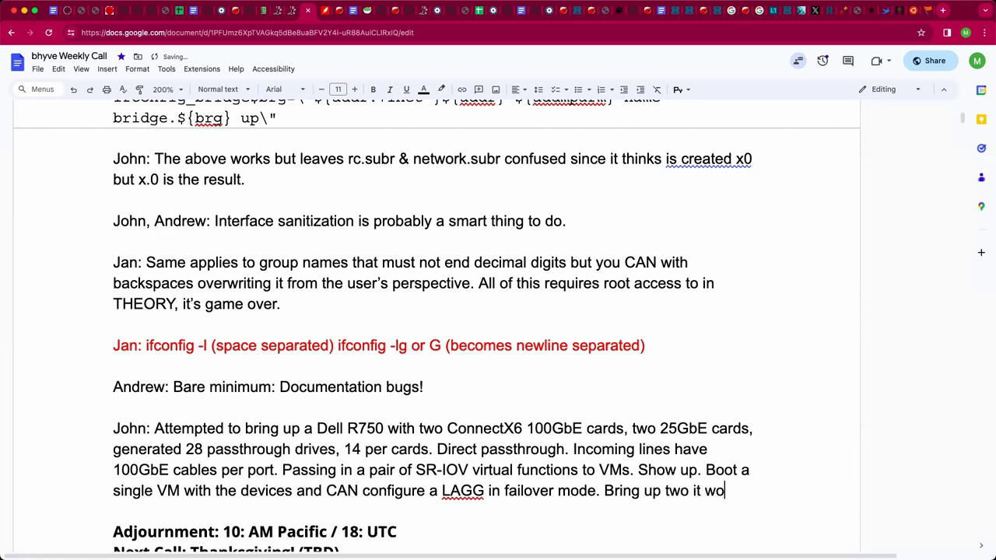
pyautogui.write('rks. Bring up three ')
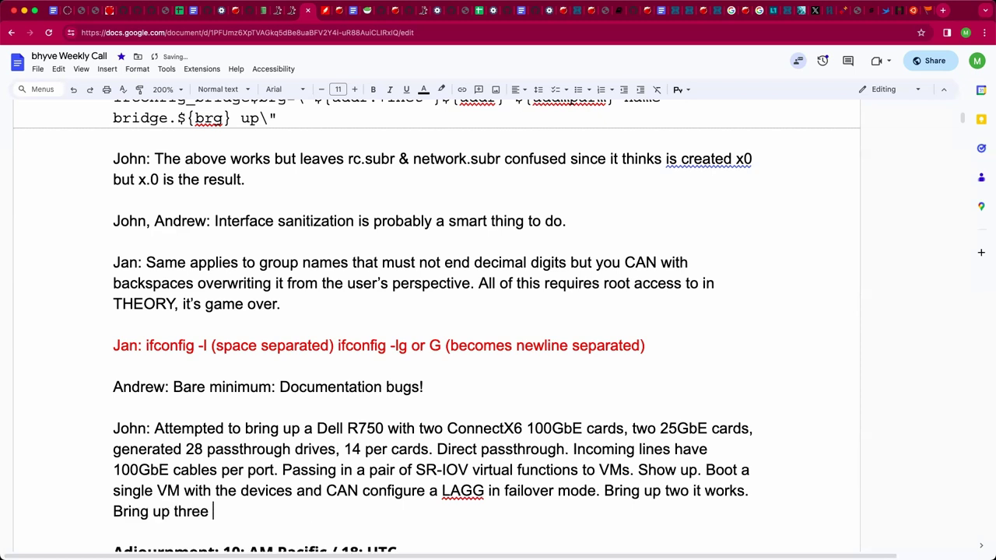
# Complete the "Bring up three" sentence with "it without a pause between bring up… works with a 30 second pause.".
pyautogui.write('it')
pyautogui.write('without a ')
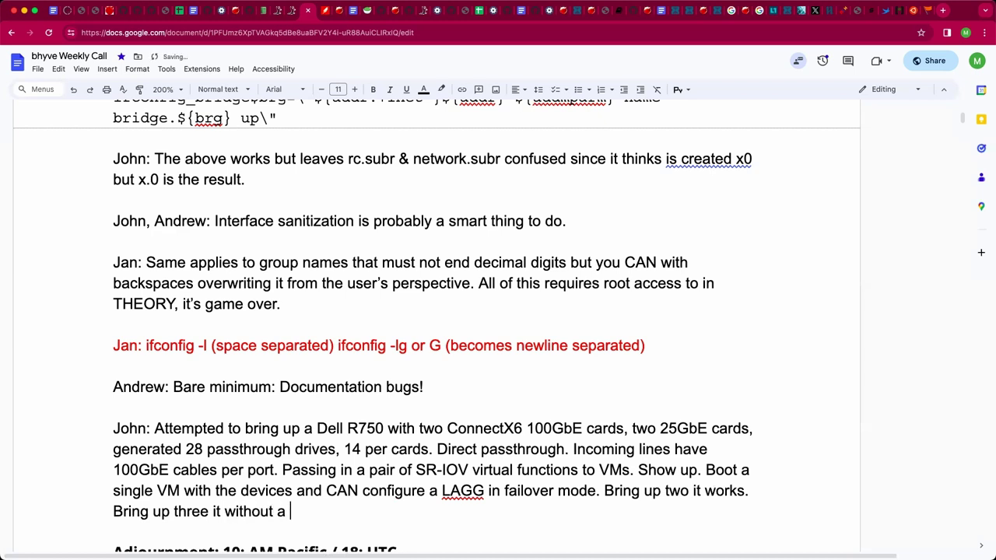
pyautogui.write('pause between ')
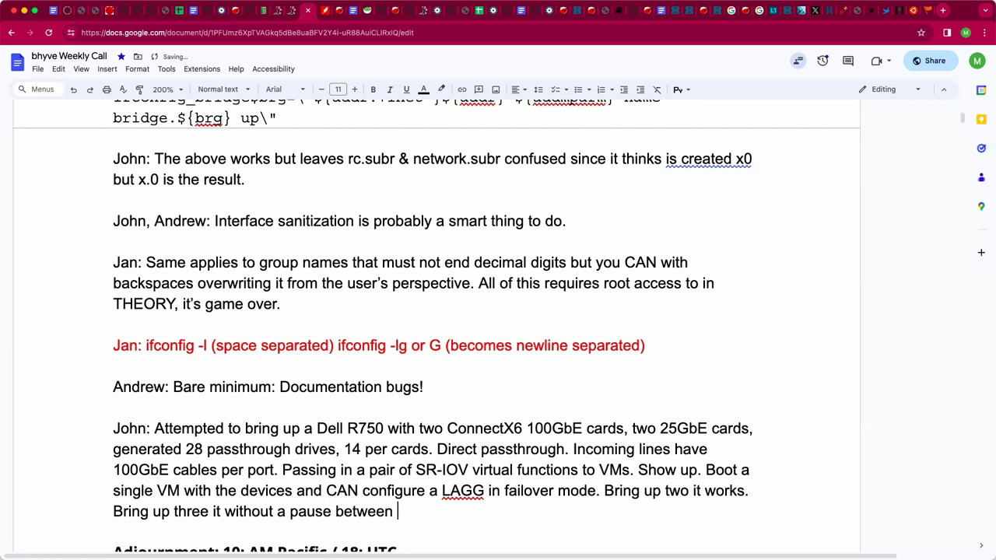
pyautogui.write('grou')
pyautogui.press('BackSpace')
pyautogui.press('BackSpace')
pyautogui.press('BackSpace')
pyautogui.write('b')
pyautogui.press('BackSpace')
pyautogui.press('BackSpace')
pyautogui.write('bring')
pyautogui.write(' up')
pyautogui.write('... ')
pyautogui.write('works')
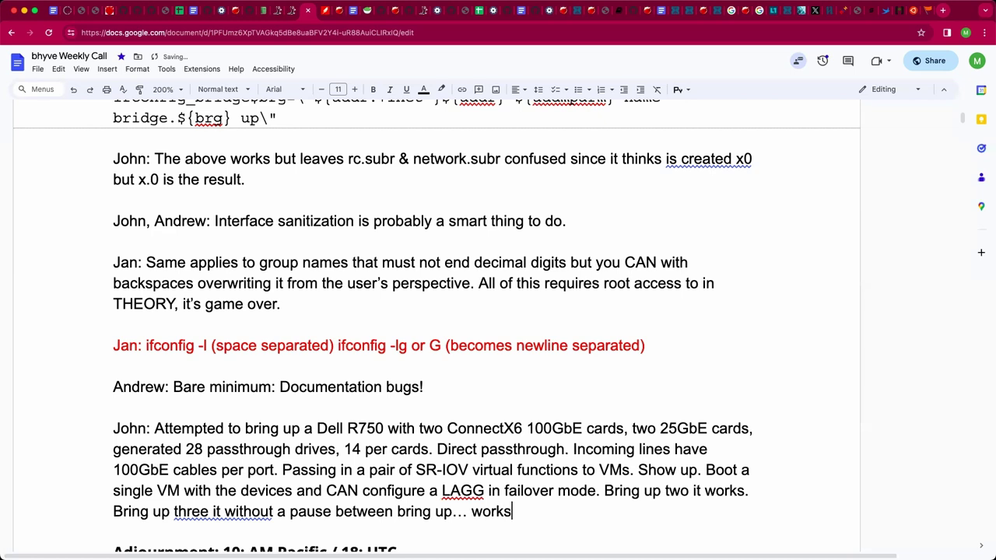
pyautogui.write(' with a 30 se')
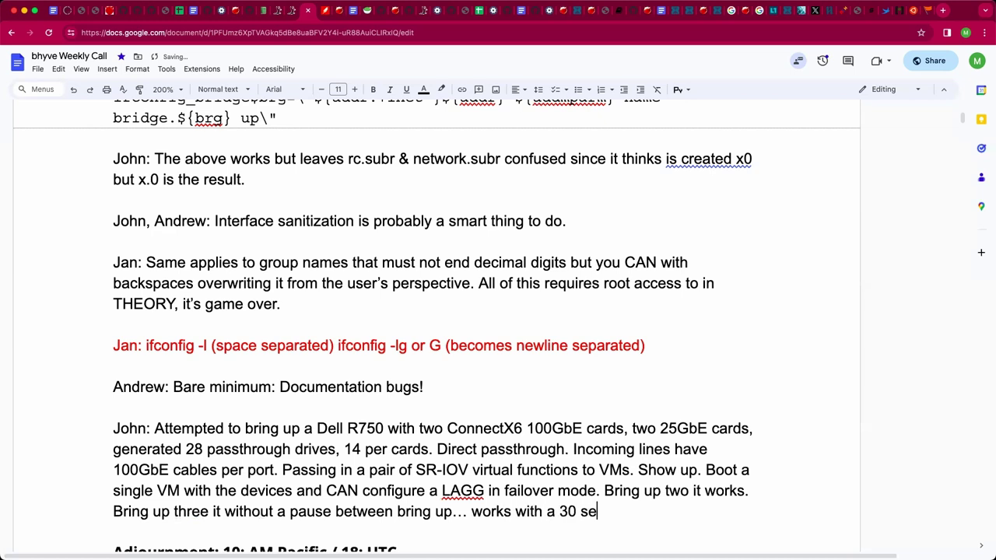
pyautogui.write('cond pause. ')
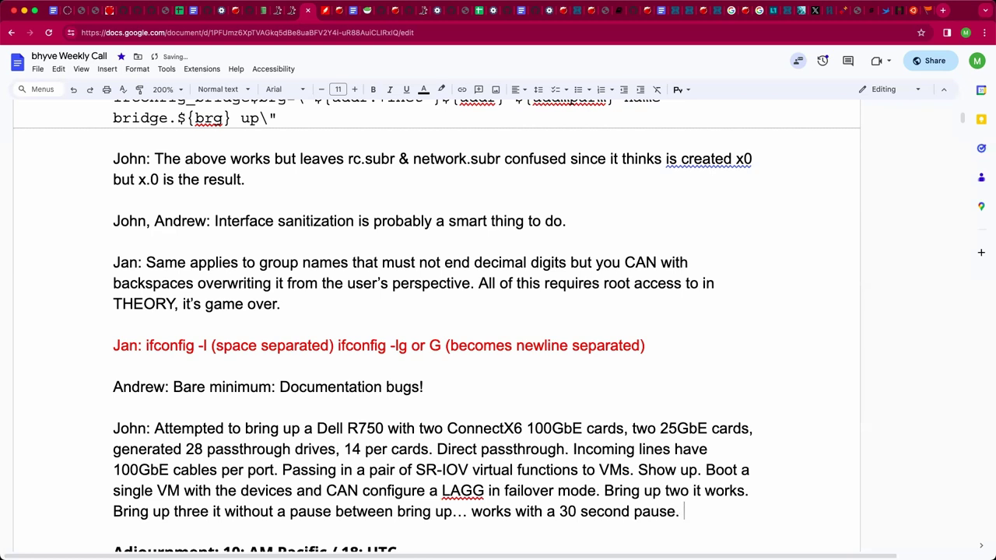
# End the Dell R750 note with "RANDOMLY FROM THERE.", correcting the misspelled first word.
pyautogui.write('RANDOME')
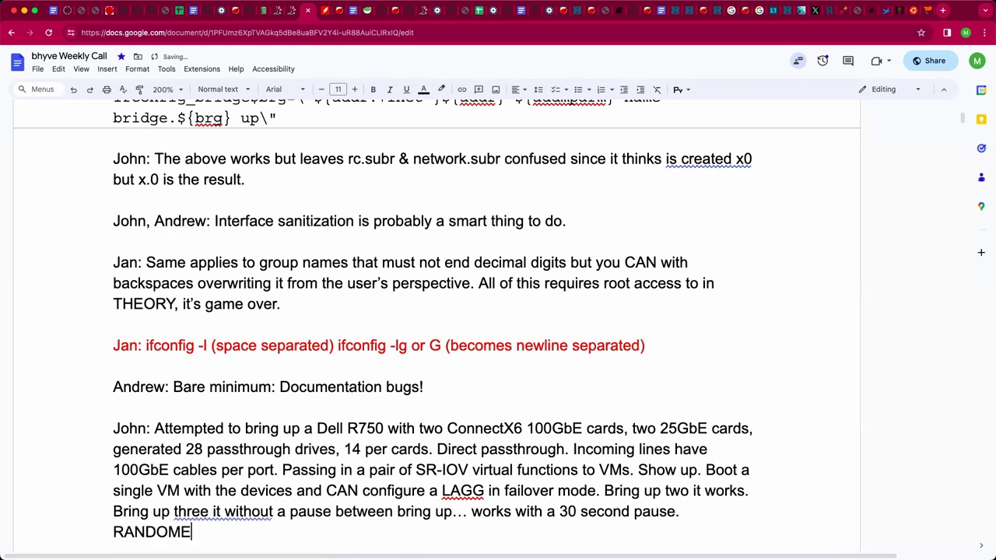
pyautogui.write(' FROM THERE.')
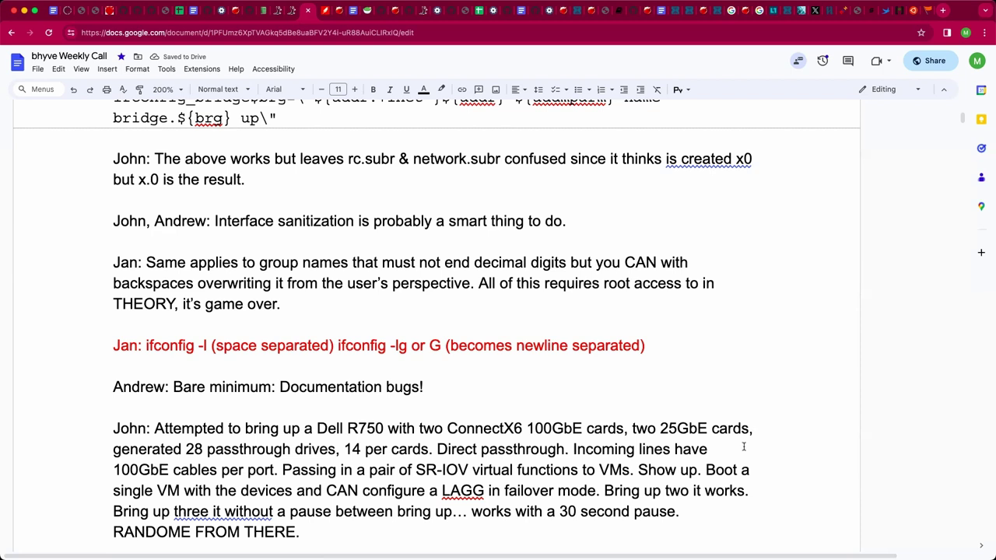
pyautogui.click(710, 506)
pyautogui.click(187, 530)
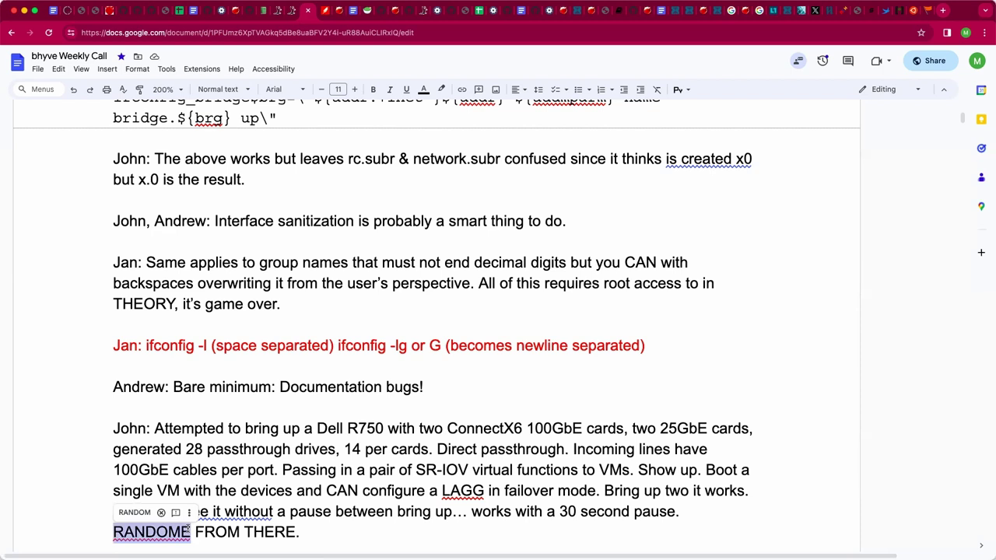
pyautogui.write('RANDOMLY ')
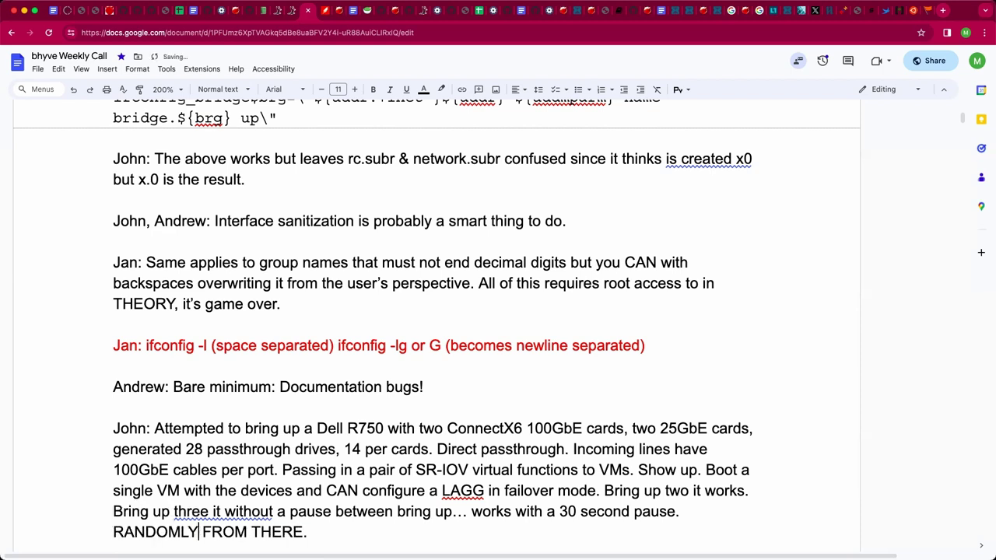
# Insert "LOCKS UP" between "RANDOMLY" and "FROM THERE." in the Dell R750 note and go to the end of that line.
pyautogui.write('LOCKS UP')
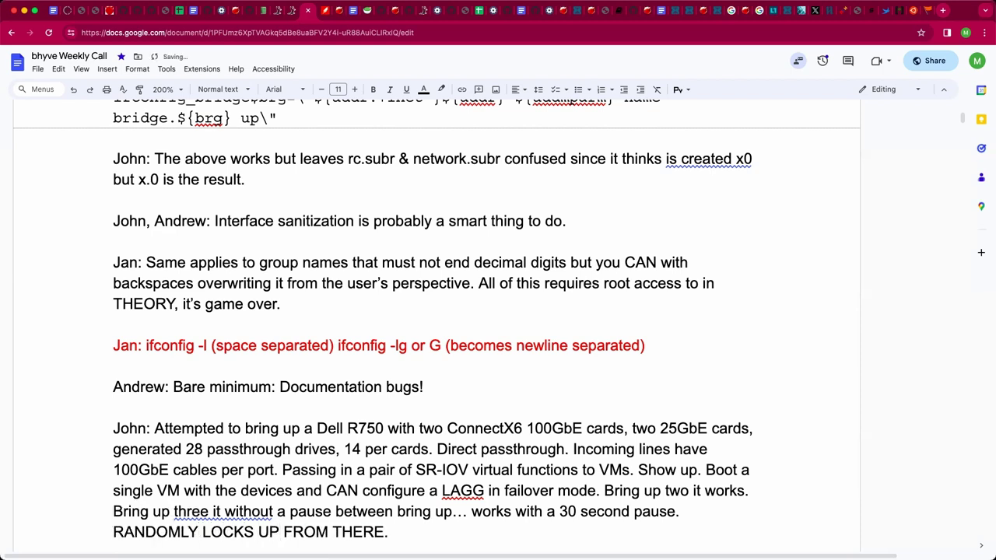
pyautogui.press('super+Right')
pyautogui.scroll(-1, 188, 530)
pyautogui.press('Return')
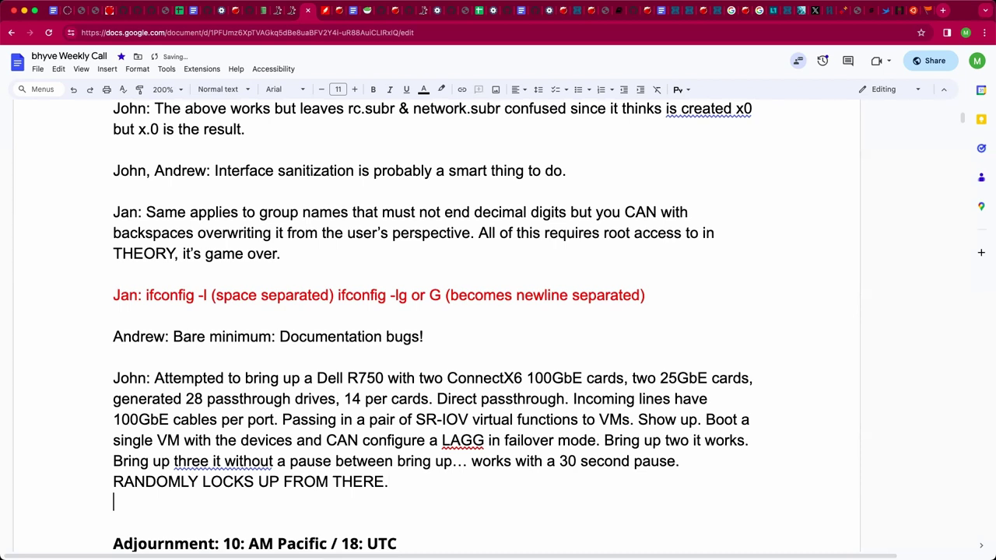
pyautogui.press('Return')
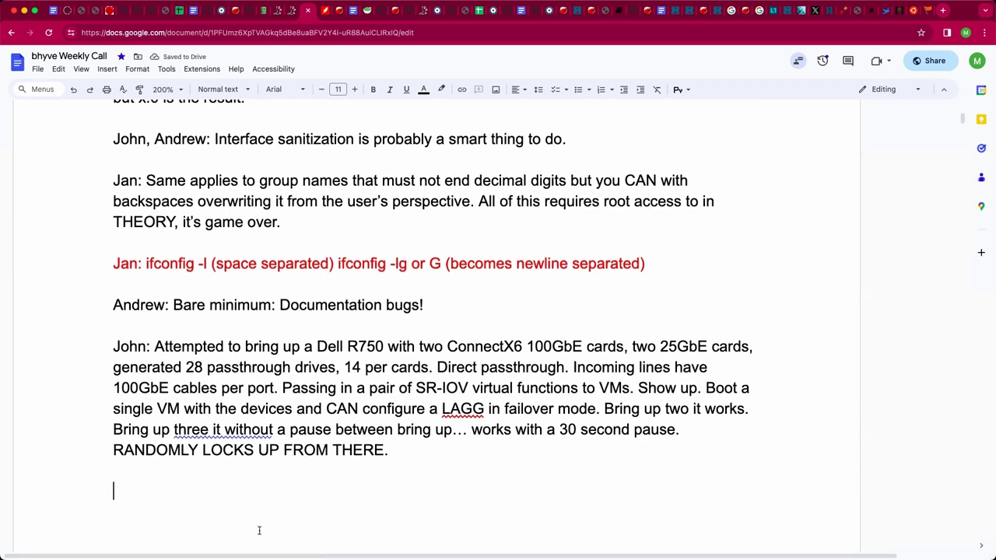
pyautogui.press('BackSpace')
pyautogui.press('BackSpace')
# Append "Same system is fine with QEMU/KVM." to the Dell R750 note.
pyautogui.write('Same system is fine iwth ')
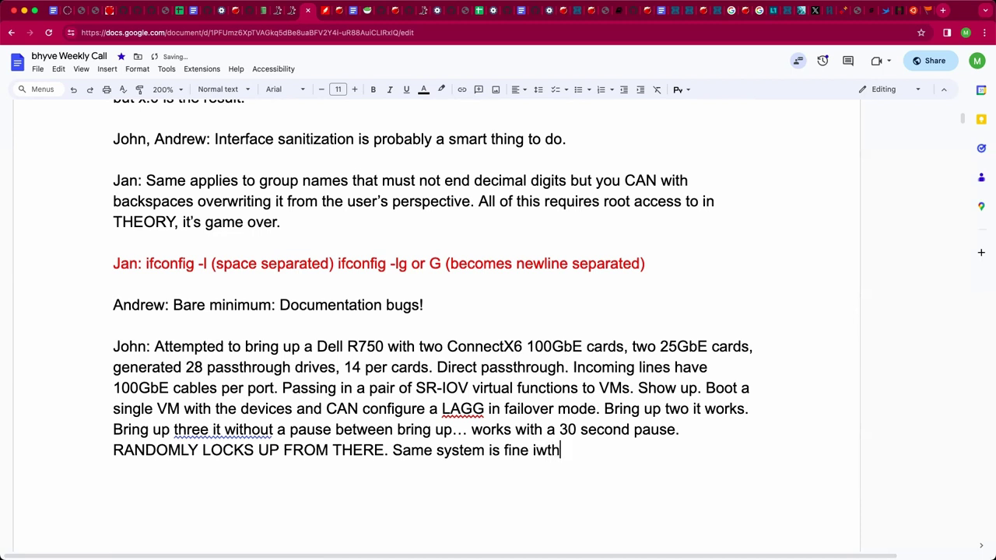
pyautogui.press('BackSpace')
pyautogui.press('BackSpace')
pyautogui.press('BackSpace')
pyautogui.press('BackSpace')
pyautogui.press('BackSpace')
pyautogui.write('with QEMU/KVM.')
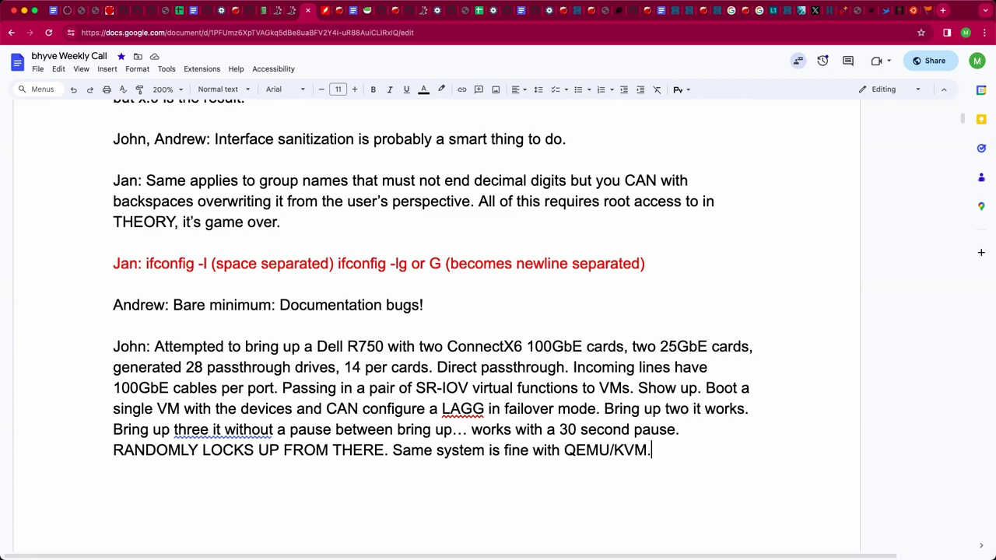
# Continue the Dell R750 note with "No errors. Just lockup. Suspecting the Mellanox driver.".
pyautogui.write('No errors. Ju')
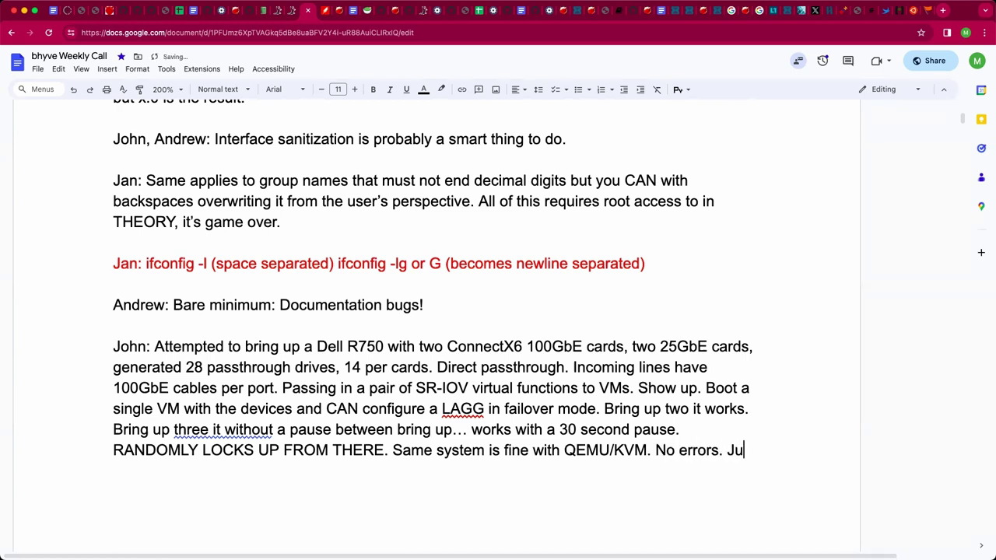
pyautogui.write('st lockup.')
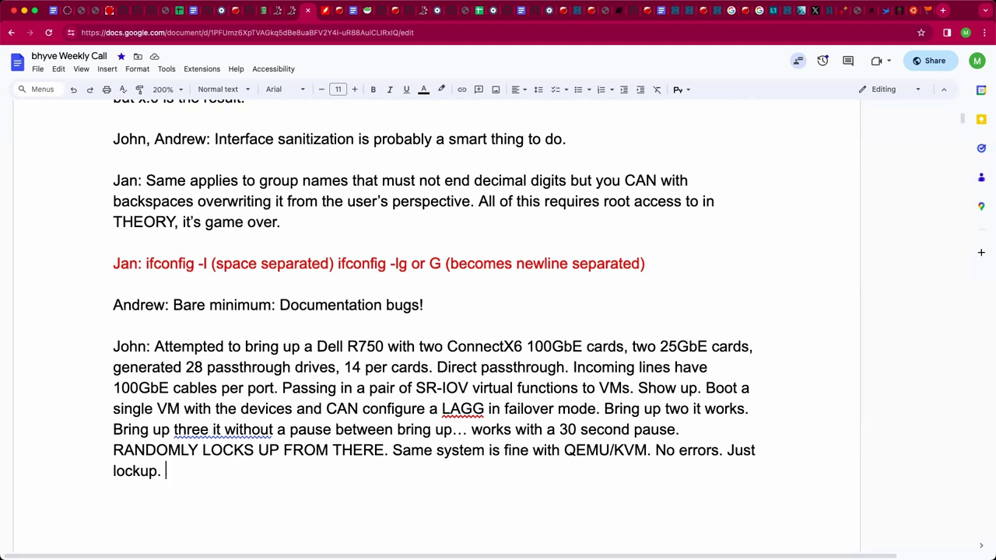
pyautogui.write('Suspecting the ')
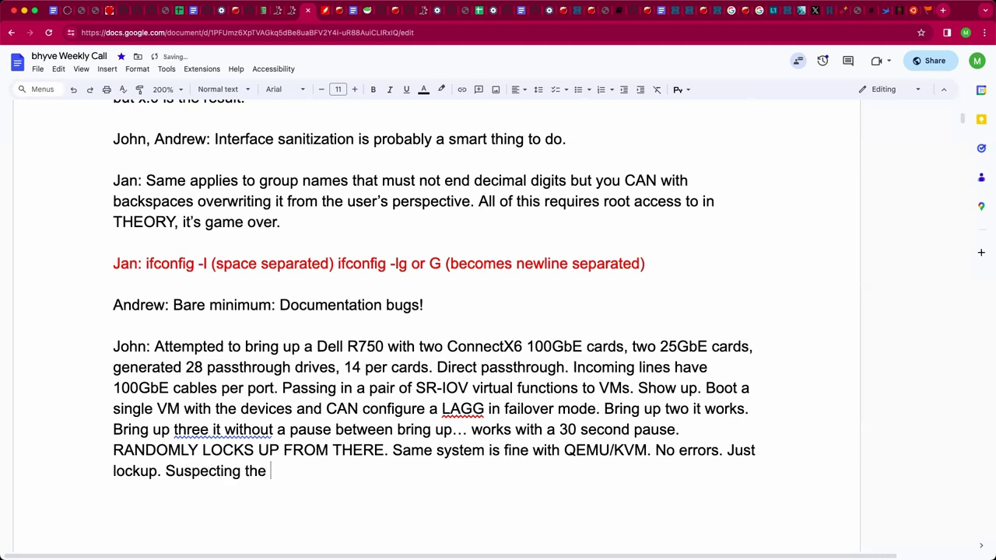
pyautogui.write('Mellanox driver.')
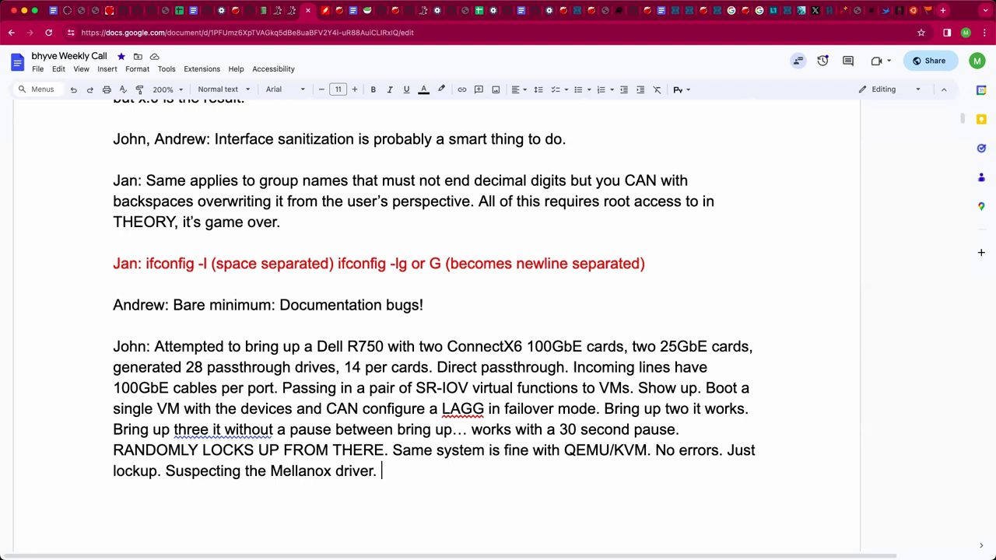
# Add the speaker's first name and the comment "Only interrupt handling bugs would do that?" after the Mellanox driver sentence.
pyautogui.write('Jan: Only interrubt')
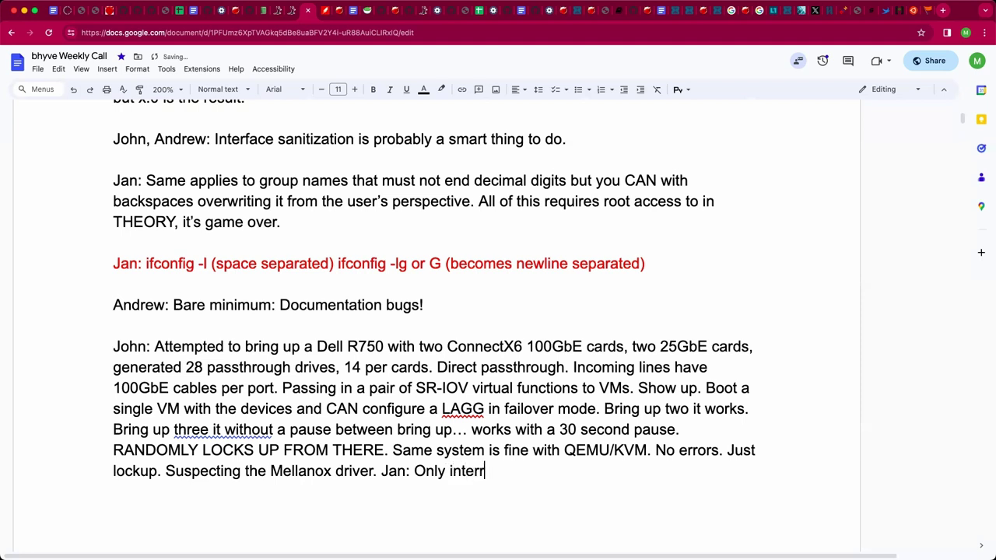
pyautogui.press('BackSpace')
pyautogui.press('BackSpace')
pyautogui.write('pt handline')
pyautogui.press('BackSpace')
pyautogui.write('g buts would')
pyautogui.press('BackSpace')
pyautogui.press('BackSpace')
pyautogui.press('BackSpace')
pyautogui.press('BackSpace')
pyautogui.press('BackSpace')
pyautogui.press('BackSpace')
pyautogui.press('BackSpace')
pyautogui.press('BackSpace')
pyautogui.press('BackSpace')
pyautogui.write('gs wo')
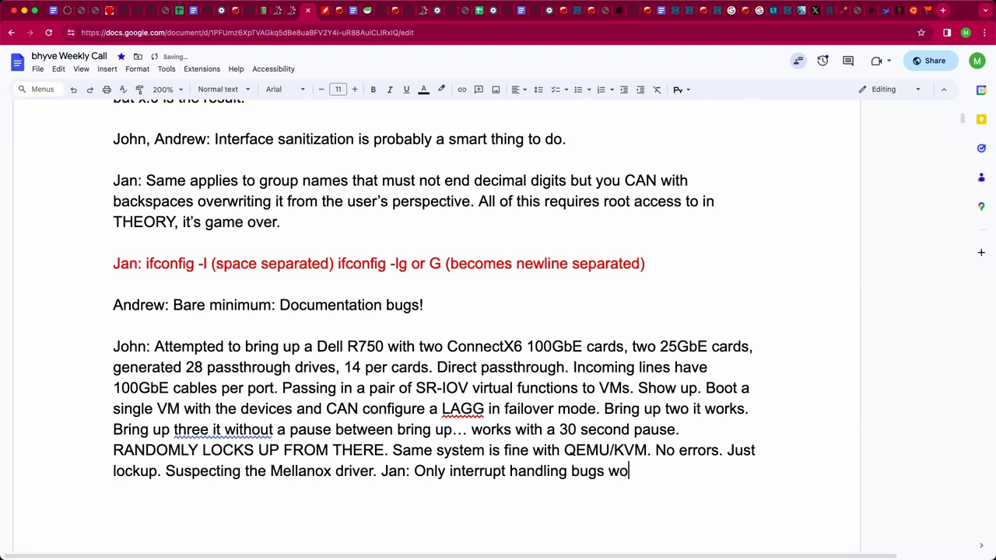
pyautogui.write('uld do that?')
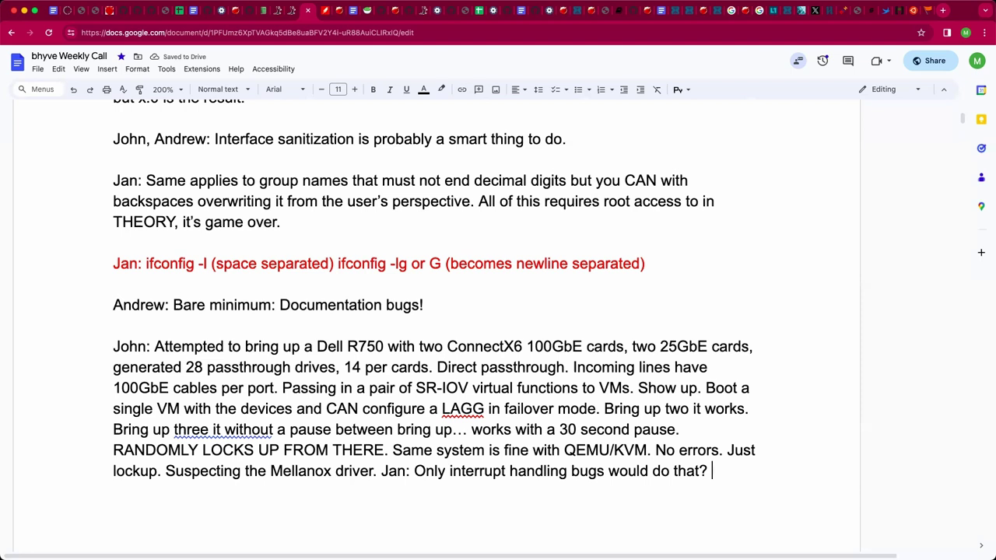
# Append "All Intel. Q: Does that work without LAGG?" to the Dell R750 note.
pyautogui.write('All l')
pyautogui.write('ntel.')
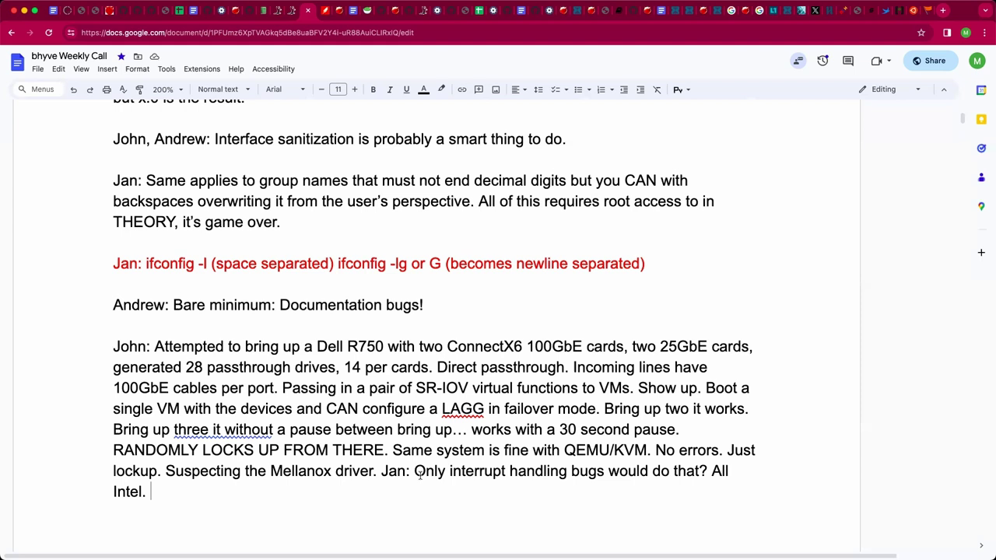
pyautogui.write('Q: Does')
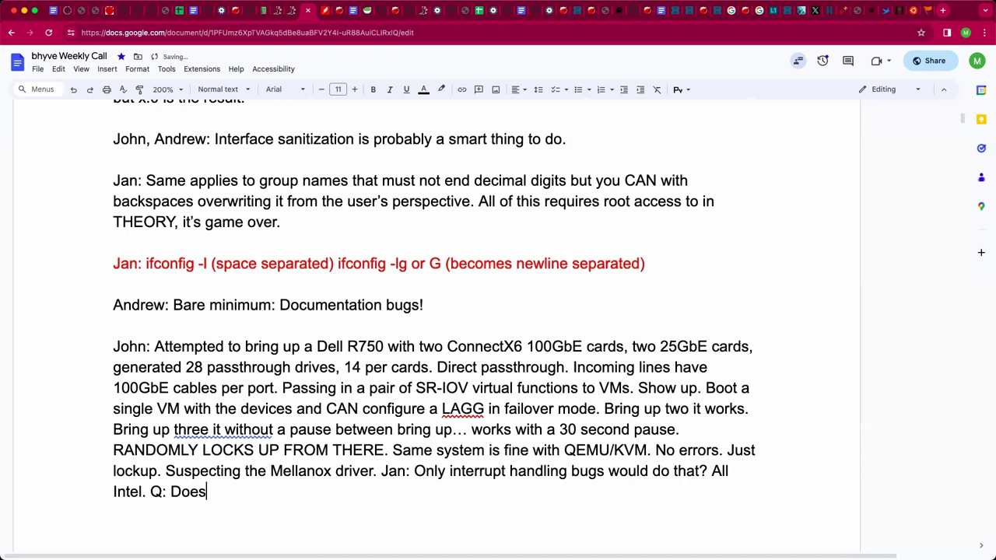
pyautogui.write(' that work withou')
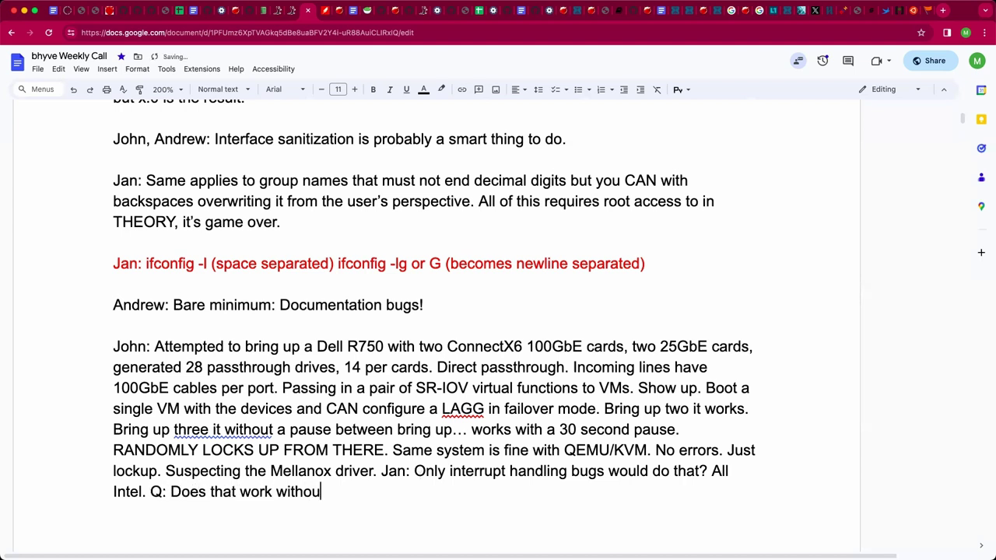
pyautogui.write('t LAGG?')
pyautogui.press('BackSpace')
pyautogui.press('BackSpace')
pyautogui.press('BackSpace')
pyautogui.press('BackSpace')
pyautogui.write('AGG/')
pyautogui.press('BackSpace')
pyautogui.write('?')
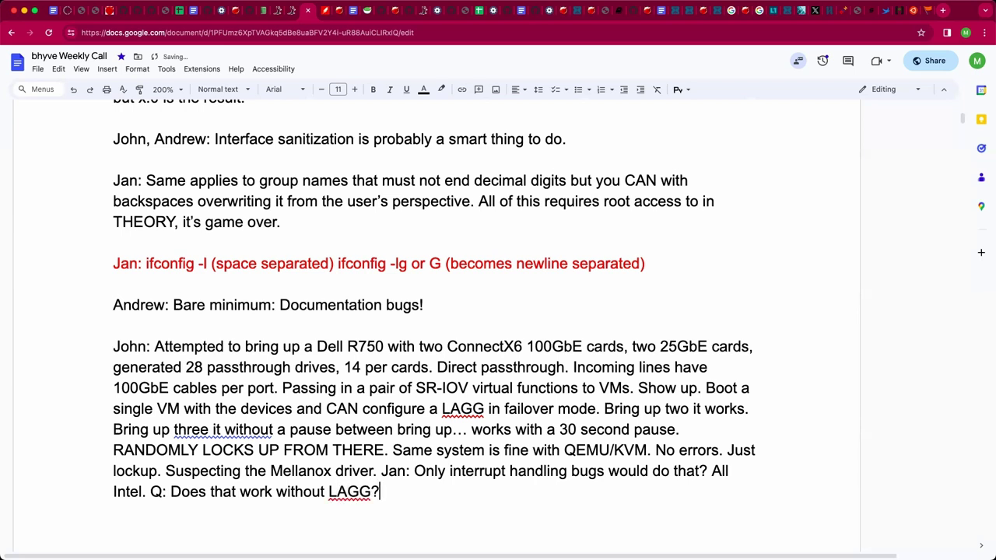
# Add the question "Is it a MAC handling issue?" at the end of the same paragraph.
pyautogui.press('Return')
pyautogui.press('BackSpace')
pyautogui.write('Is it a MAC handling ')
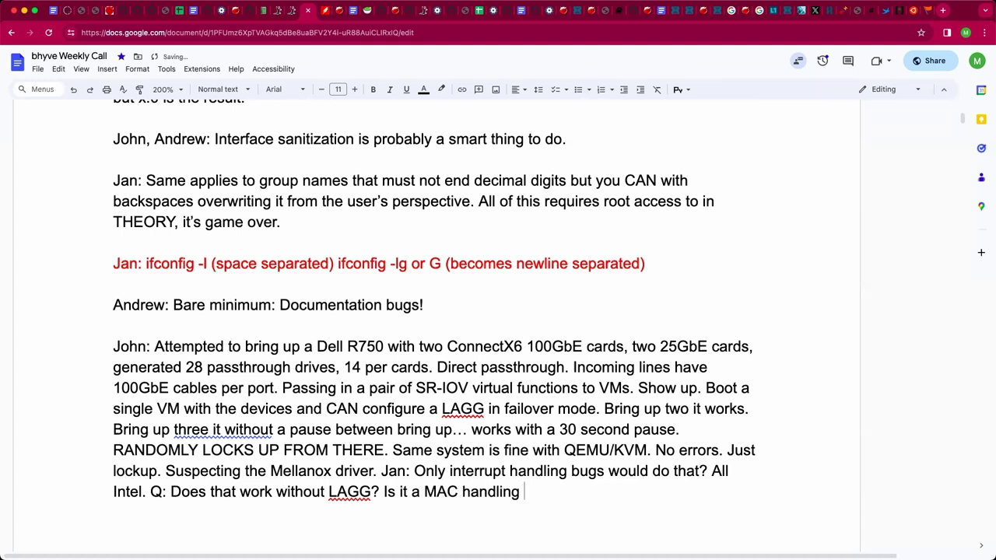
pyautogui.write('issue.')
pyautogui.press('BackSpace')
pyautogui.press('BackSpace')
pyautogui.write('?')
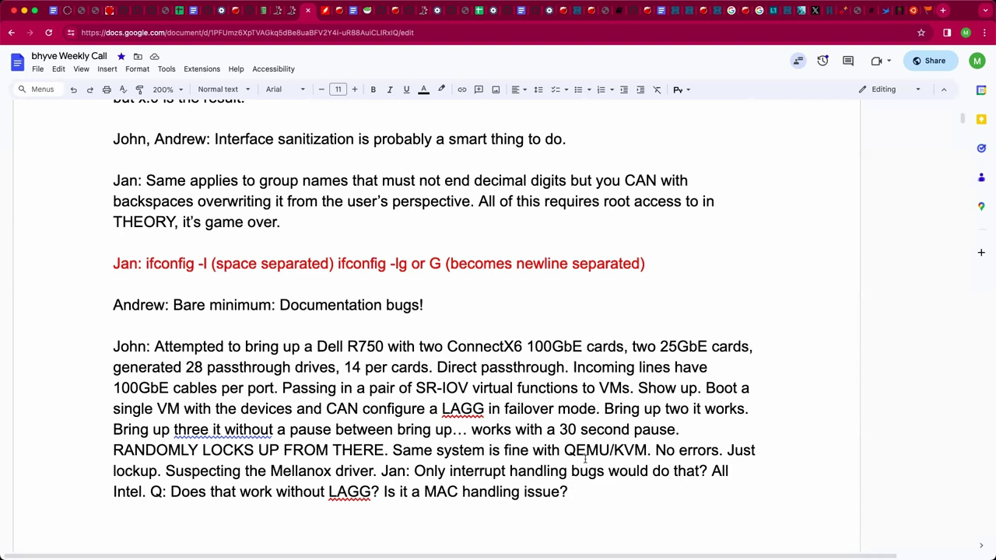
# Start a new paragraph, after a blank line, reading "LDP Link Discovery Protocol can have difficult to debug issues too.".
pyautogui.press('Return')
pyautogui.press('Return')
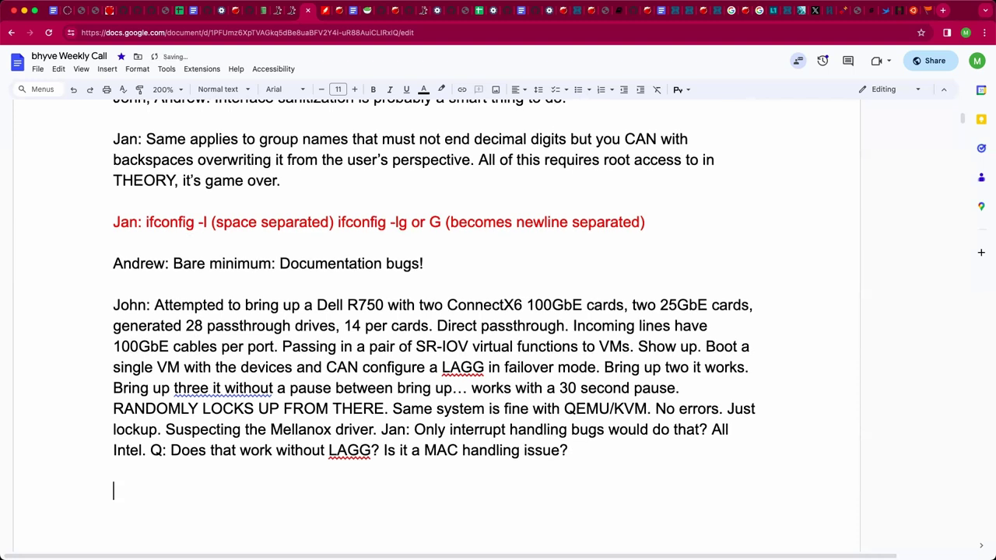
pyautogui.write('LDP Link ')
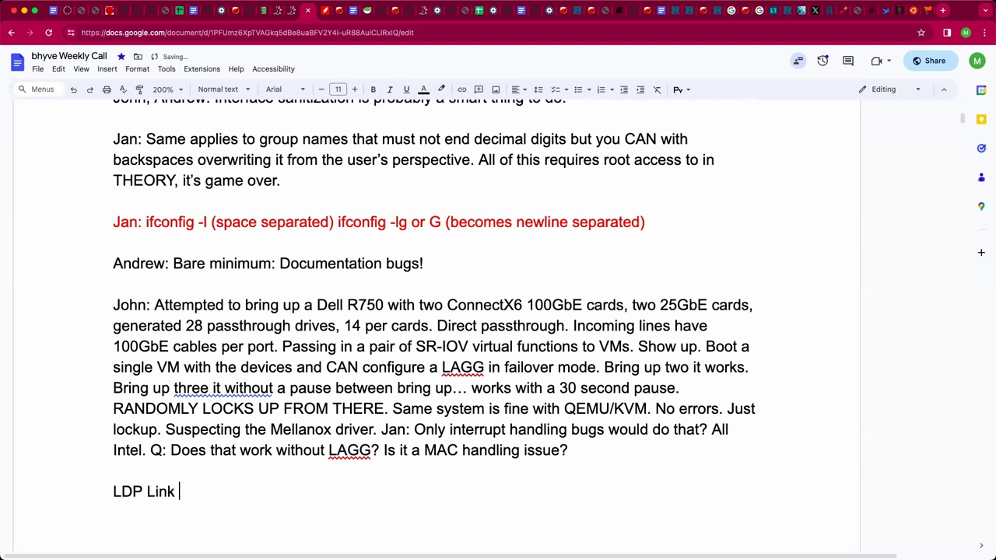
pyautogui.write('Discovery Protocl')
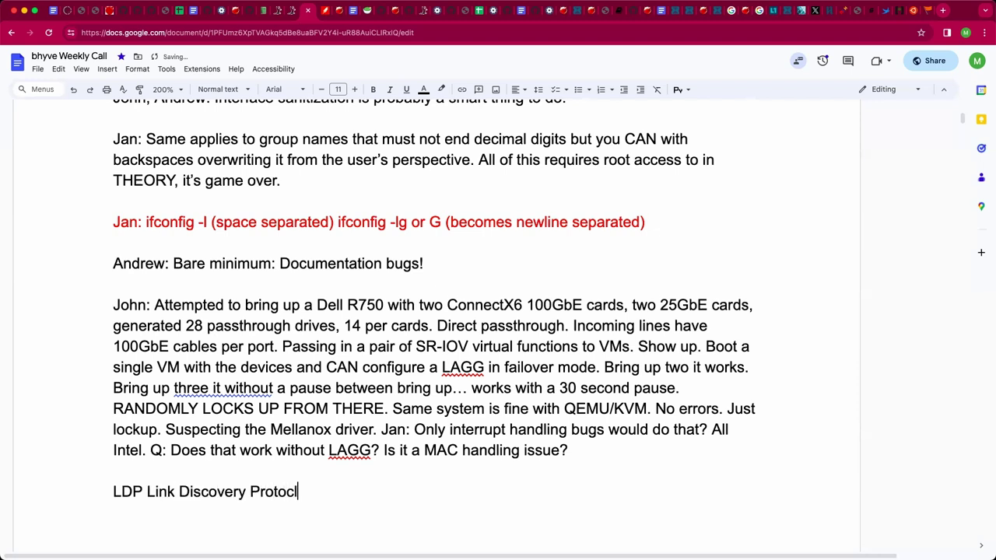
pyautogui.press('BackSpace')
pyautogui.write('ol can have di')
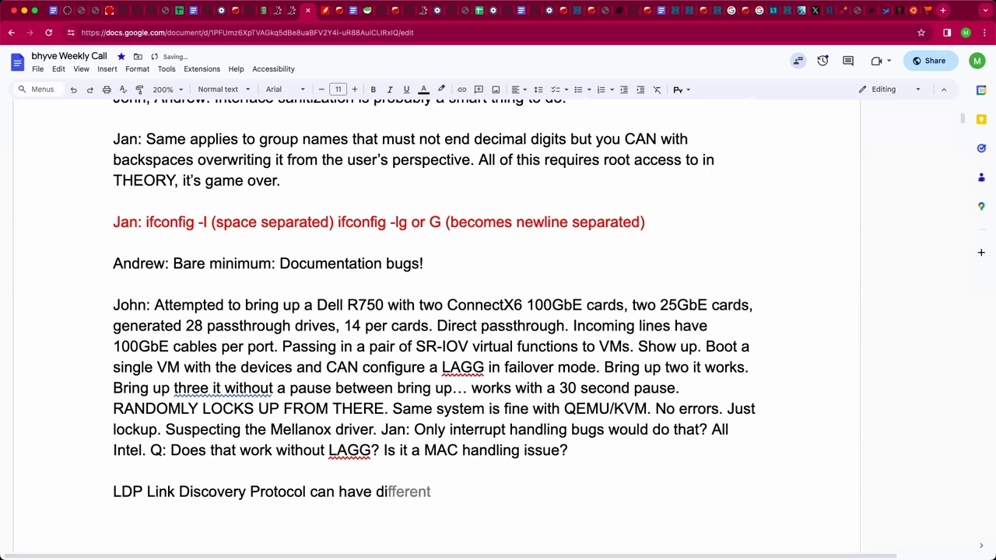
pyautogui.write('fficult to debug isssue')
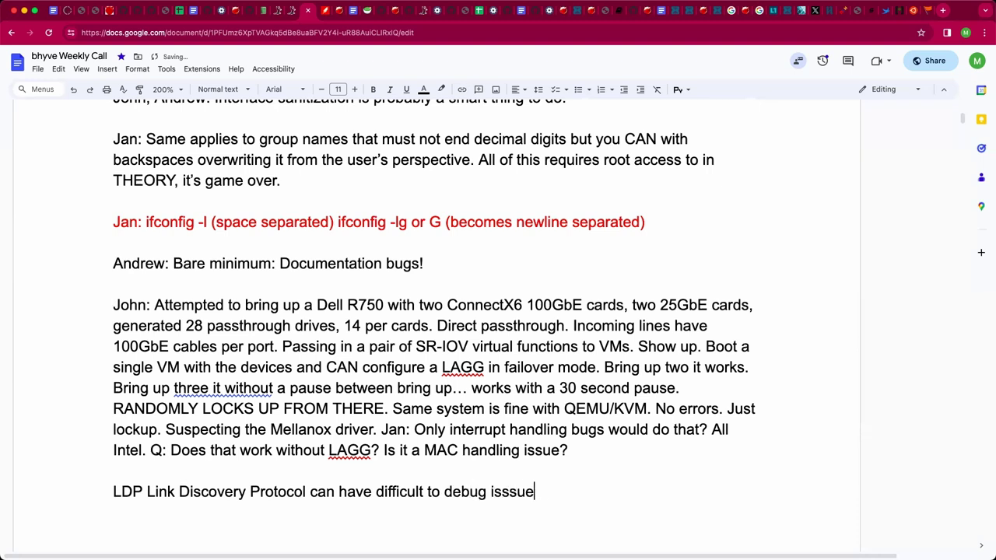
pyautogui.press('BackSpace')
pyautogui.press('BackSpace')
pyautogui.press('BackSpace')
pyautogui.write('ues too.')
# Append "If LDP announcements are send on the member rather than management interfaces…" to the LDP paragraph.
pyautogui.scroll(-1, 566, 468)
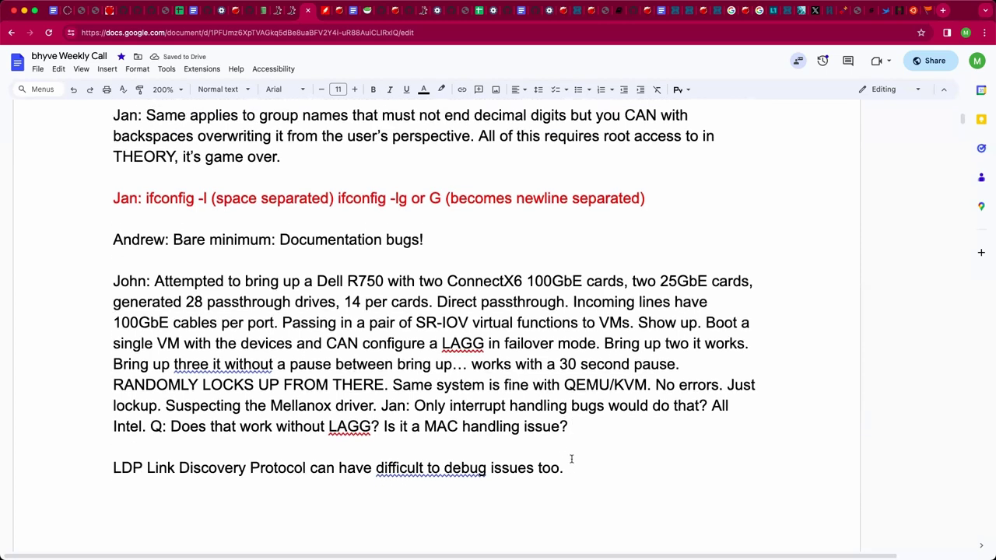
pyautogui.scroll(-1, 591, 413)
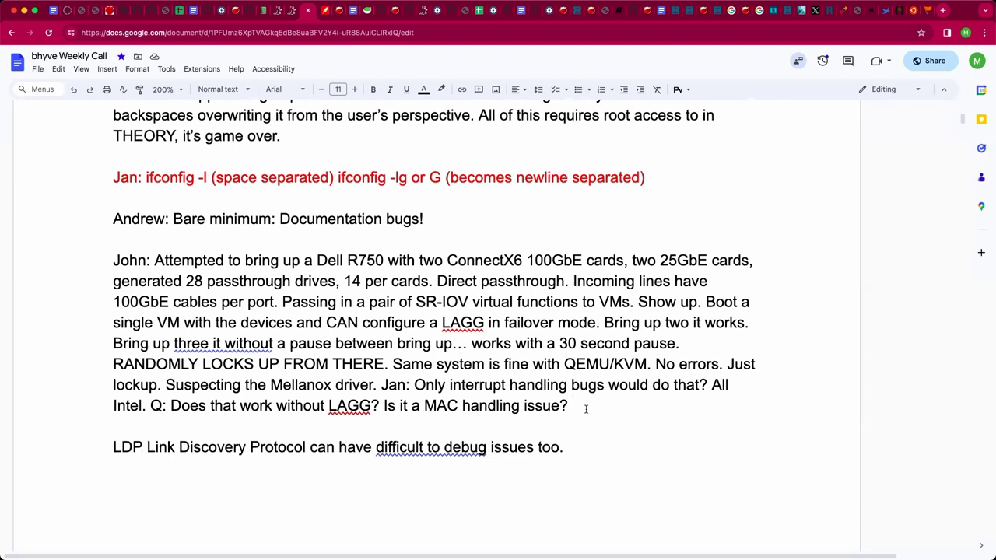
pyautogui.scroll(-1, 586, 411)
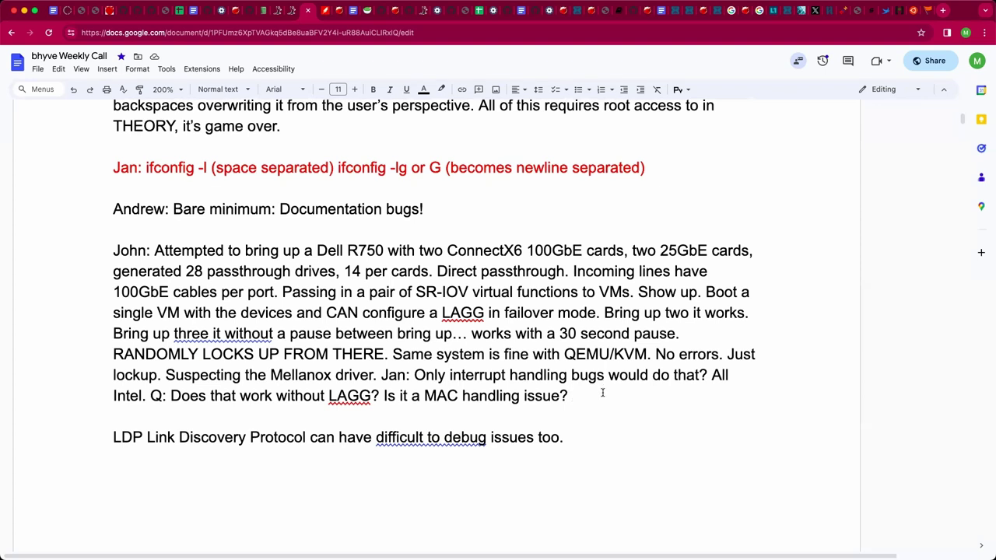
pyautogui.doubleClick(600, 438)
pyautogui.press('BackSpace')
pyautogui.write('If LDP announcem')
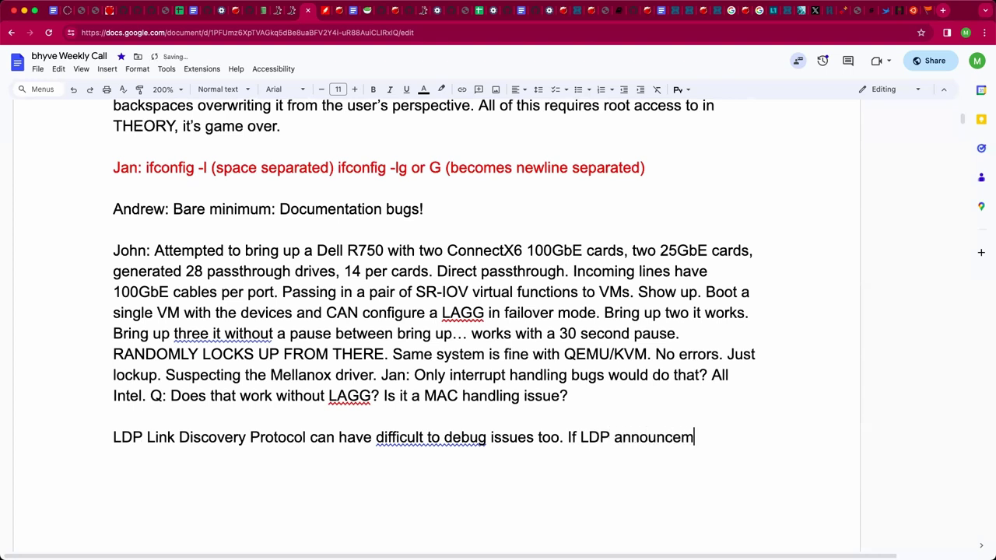
pyautogui.write('ents are send on the ')
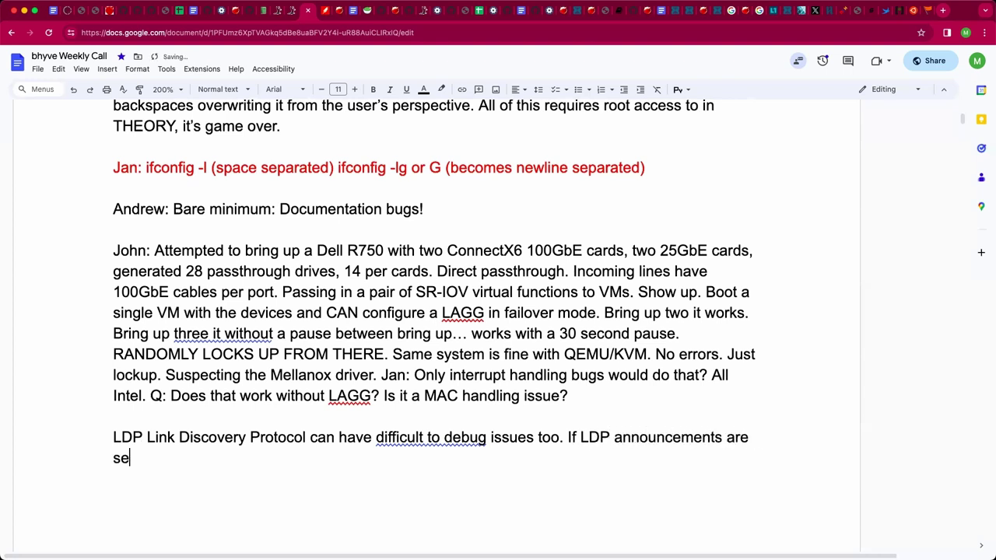
pyautogui.write('member t')
pyautogui.press('BackSpace')
pyautogui.write('rathert')
pyautogui.press('BackSpace')
pyautogui.press('BackSpace')
pyautogui.write('than management inte')
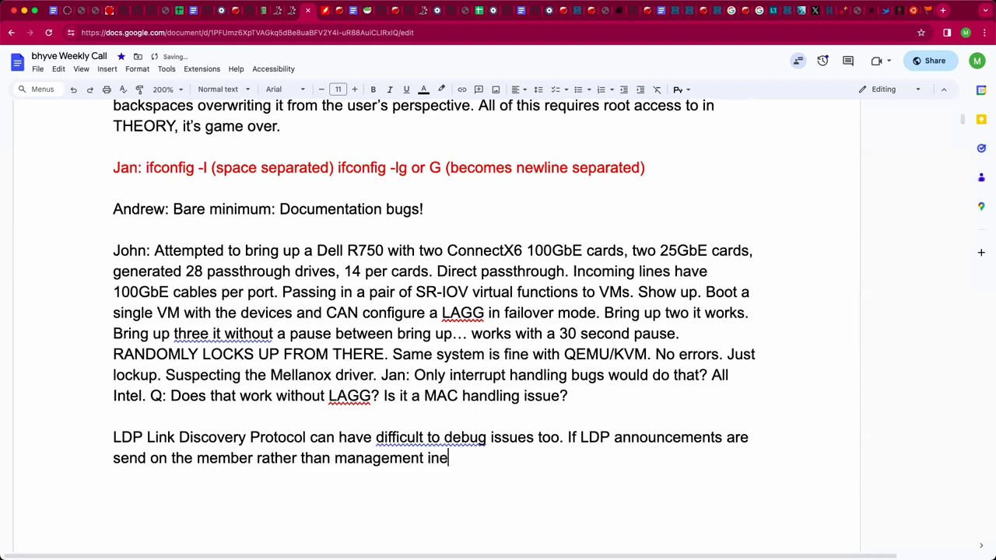
pyautogui.press('BackSpace')
pyautogui.write('terfac')
pyautogui.write('es... ')
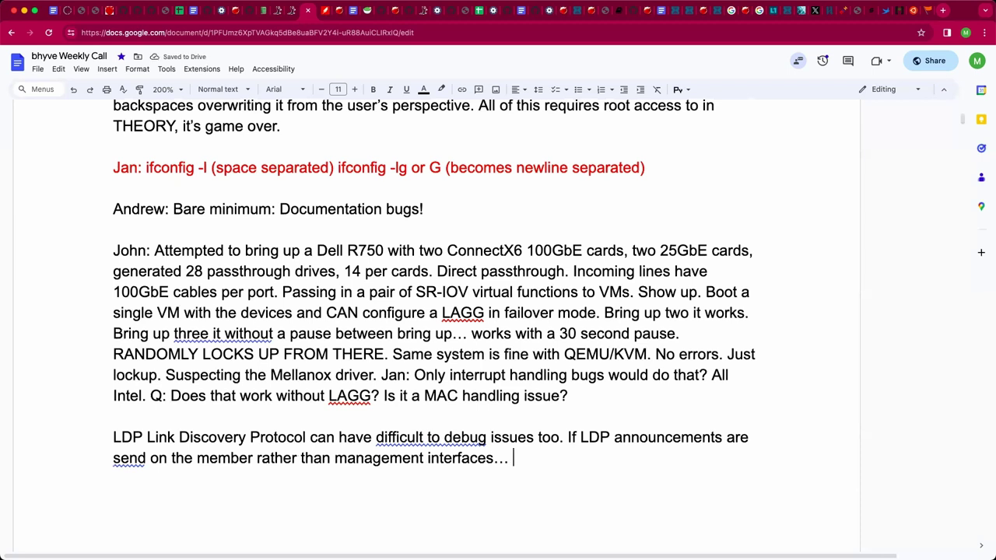
# Continue the LDP paragraph with "if you don't assign the MAC addresses for the announcements correctly, it".
pyautogui.write("if you don't")
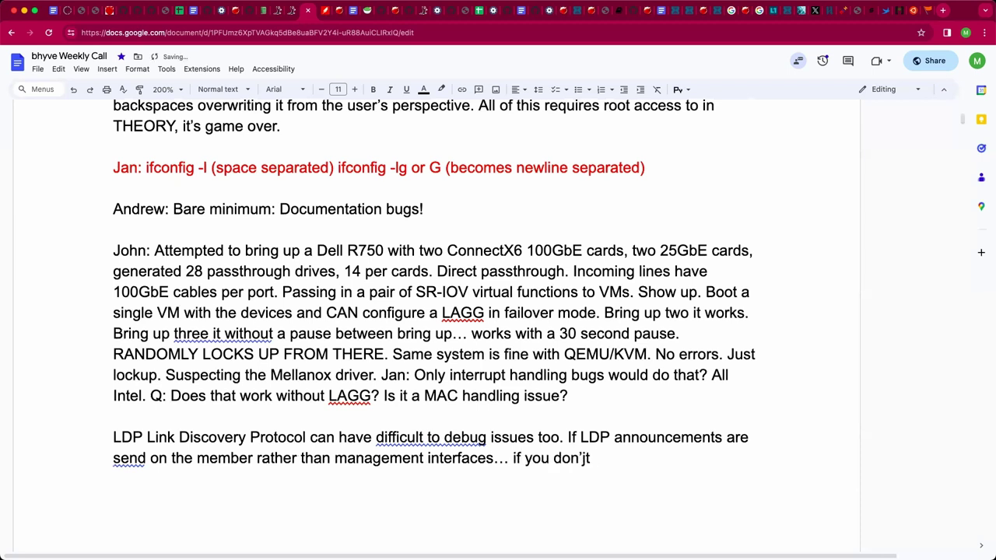
pyautogui.write(' assign the MAC a')
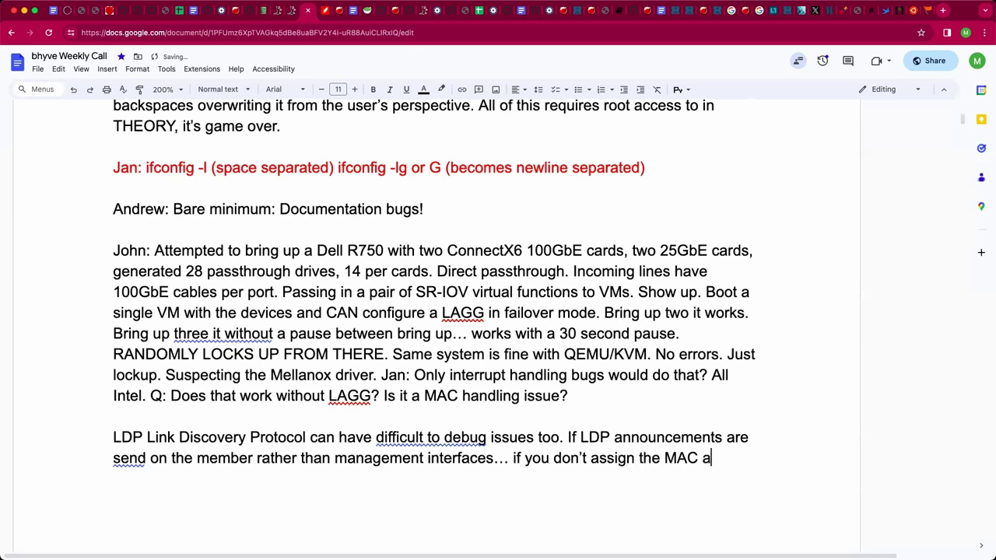
pyautogui.write('ddresse')
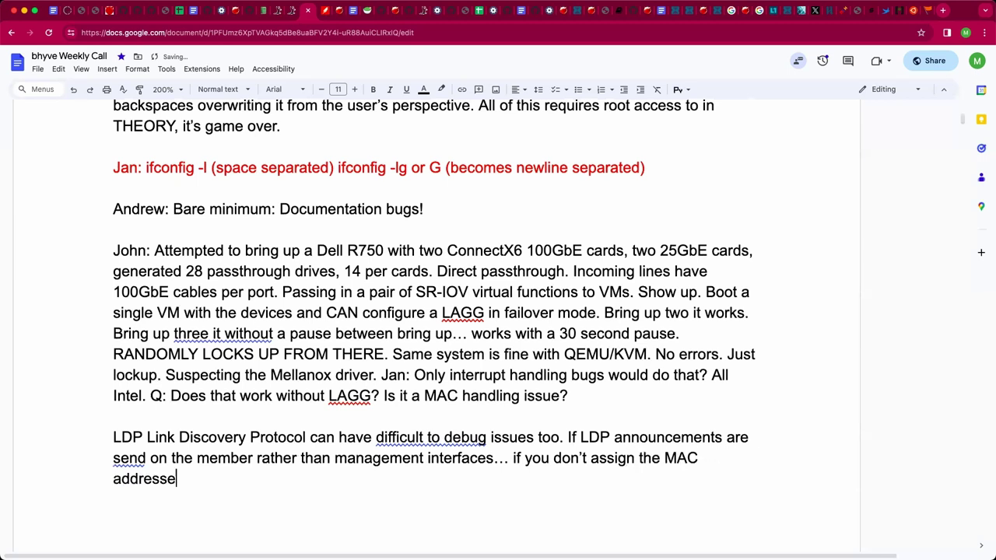
pyautogui.write('s for the annou')
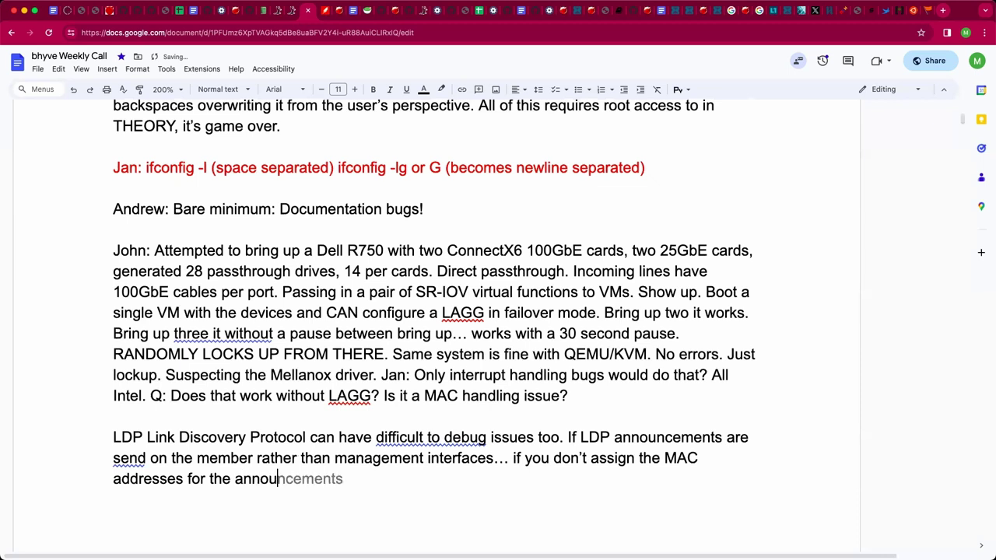
pyautogui.write('ncmemen')
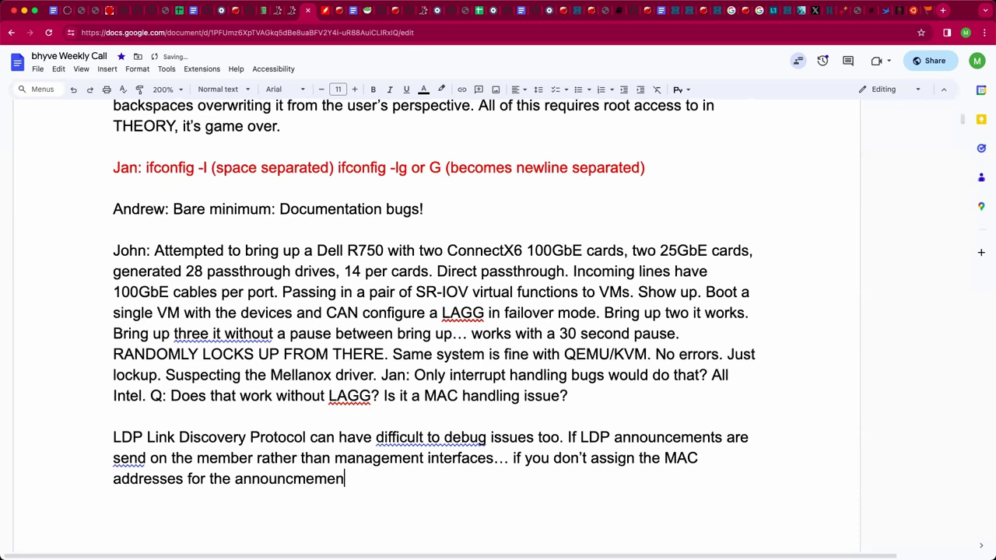
pyautogui.press('BackSpace')
pyautogui.press('BackSpace')
pyautogui.press('BackSpace')
pyautogui.press('BackSpace')
pyautogui.press('BackSpace')
pyautogui.write('ements c')
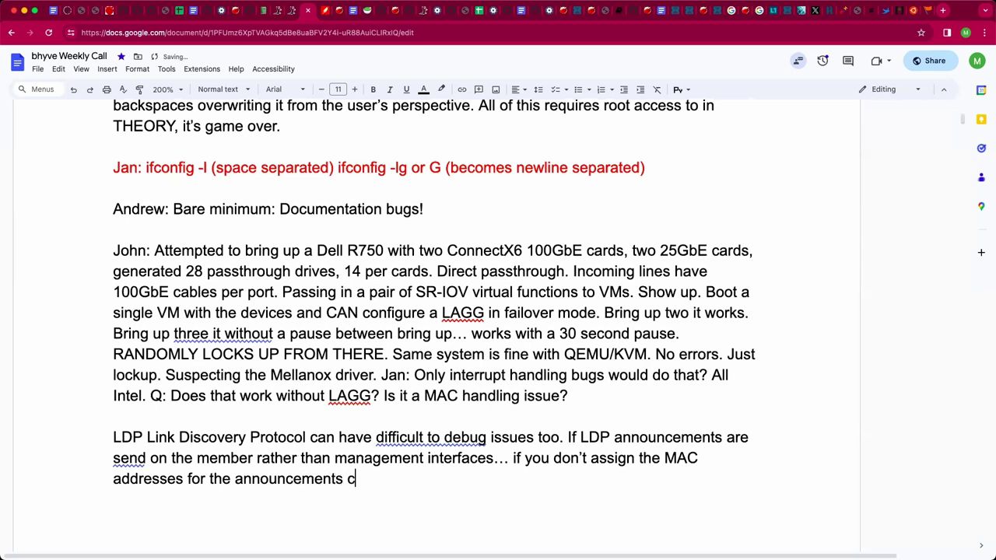
pyautogui.write('orrectly, it')
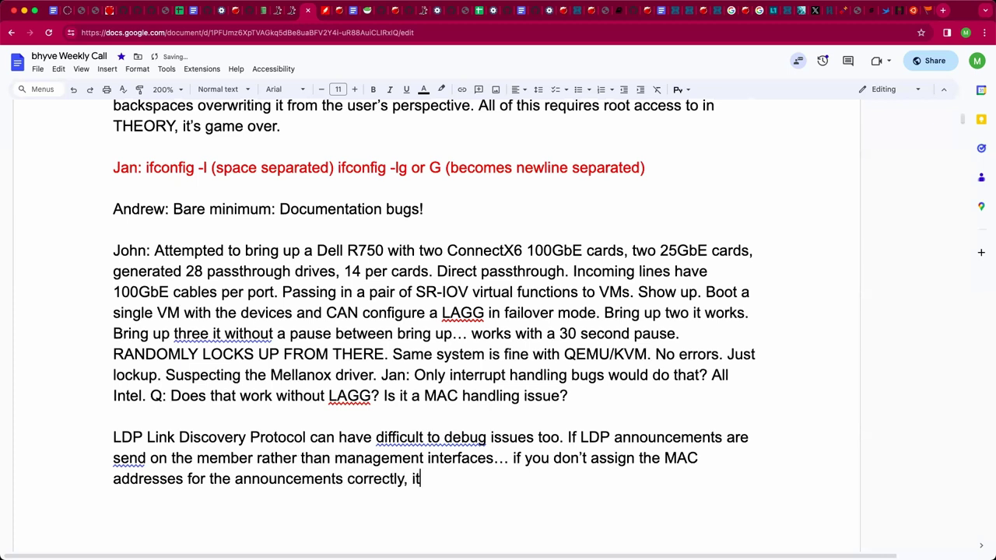
# Finish the LDP sentence with "can flap between the interfaces.".
pyautogui.write(' can flap betwee')
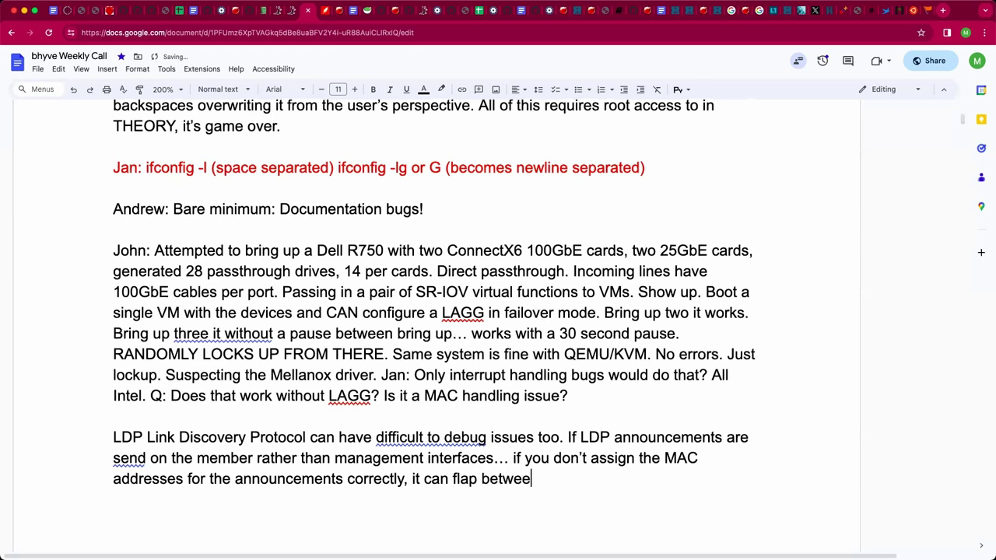
pyautogui.write('n the interfa')
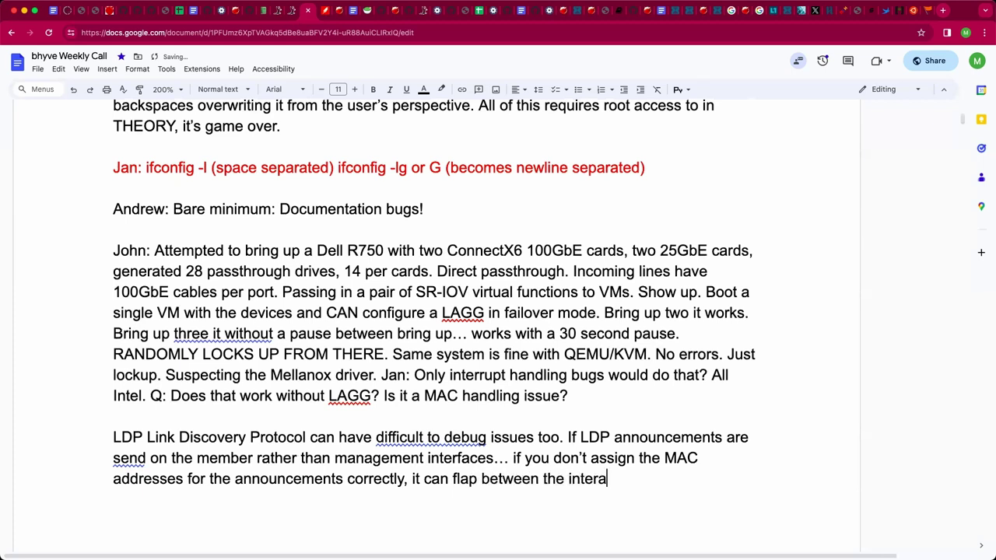
pyautogui.write('ces.')
pyautogui.press('Up')
pyautogui.press('Up')
pyautogui.press('Down')
pyautogui.press('Down')
pyautogui.press('Return')
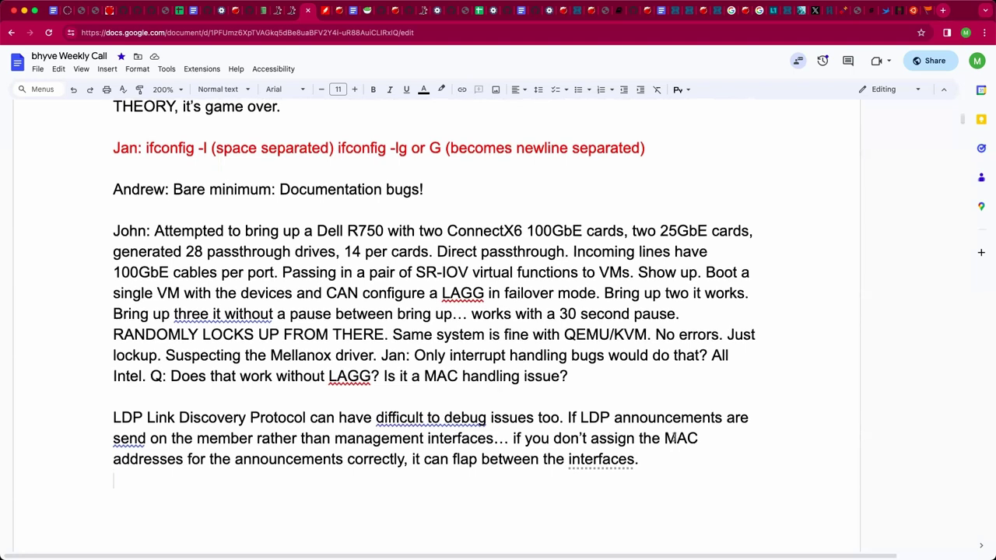
pyautogui.press('BackSpace')
pyautogui.press('BackSpace')
# Insert "failover" before "LAGG?" in the closing question of the Dell R750 note.
pyautogui.press('Up')
pyautogui.press('Up')
pyautogui.press('Up')
pyautogui.press('Up')
pyautogui.click(330, 376)
pyautogui.write('failover')
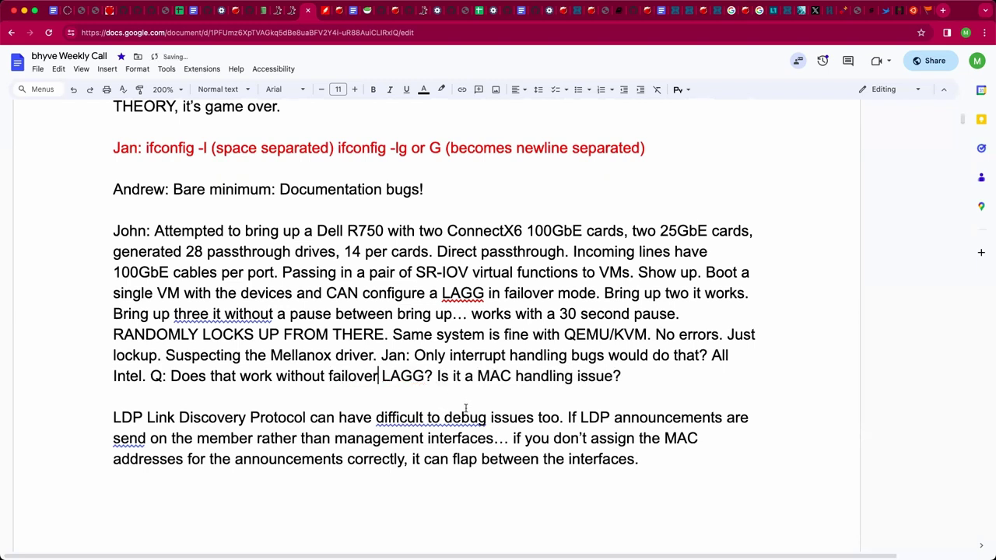
pyautogui.click(657, 452)
pyautogui.click(640, 417)
pyautogui.click(114, 396)
pyautogui.click(626, 376)
pyautogui.click(432, 376)
pyautogui.moveTo(433, 376); pyautogui.dragTo(327, 377)
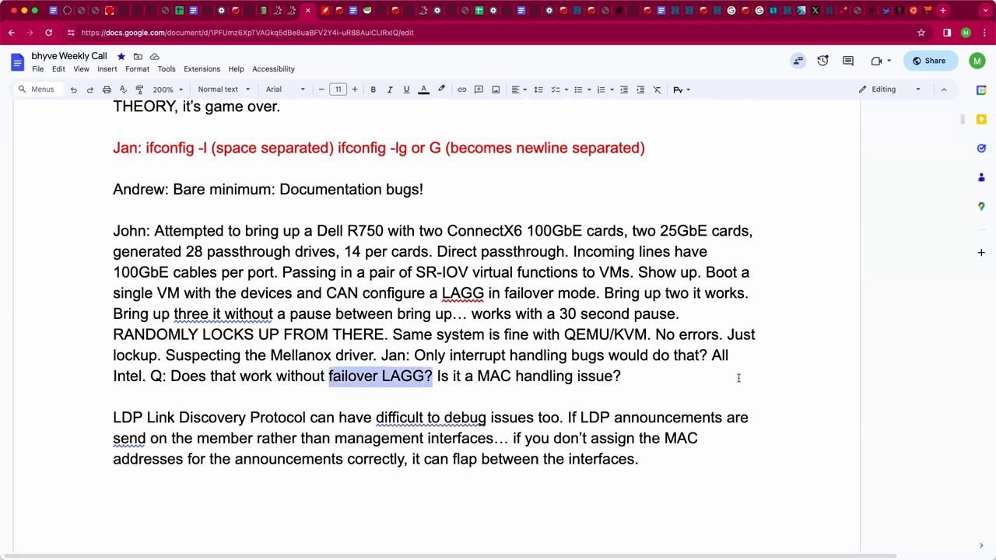
pyautogui.click(698, 377)
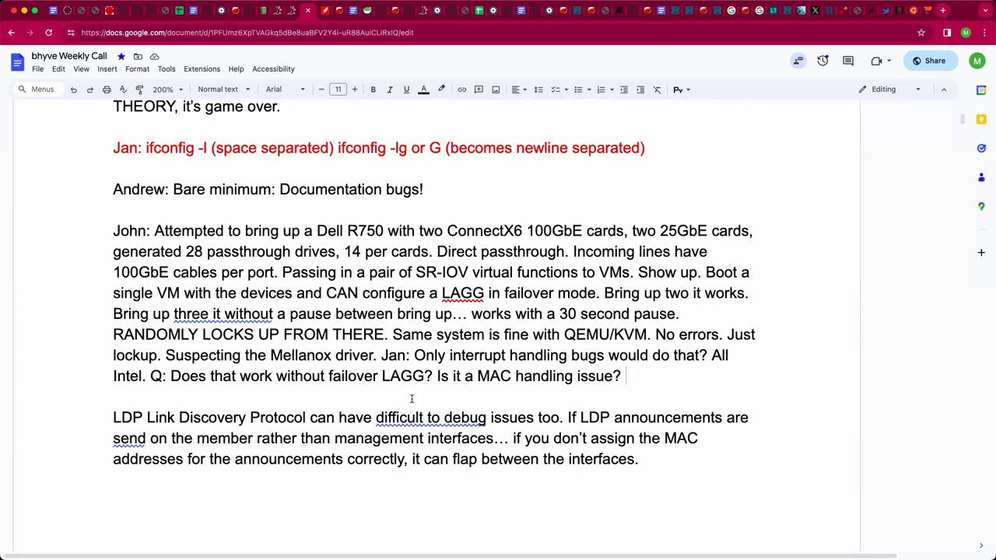
# Insert the answer "No. Regardless." between the failover LAGG question and the MAC handling question.
pyautogui.click(437, 376)
pyautogui.write('No. Re')
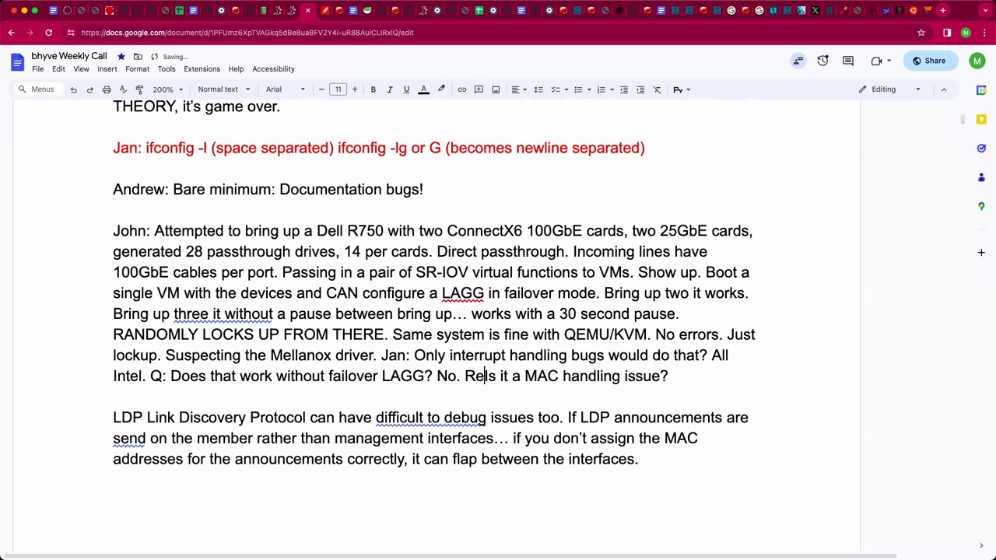
pyautogui.write('gardless.')
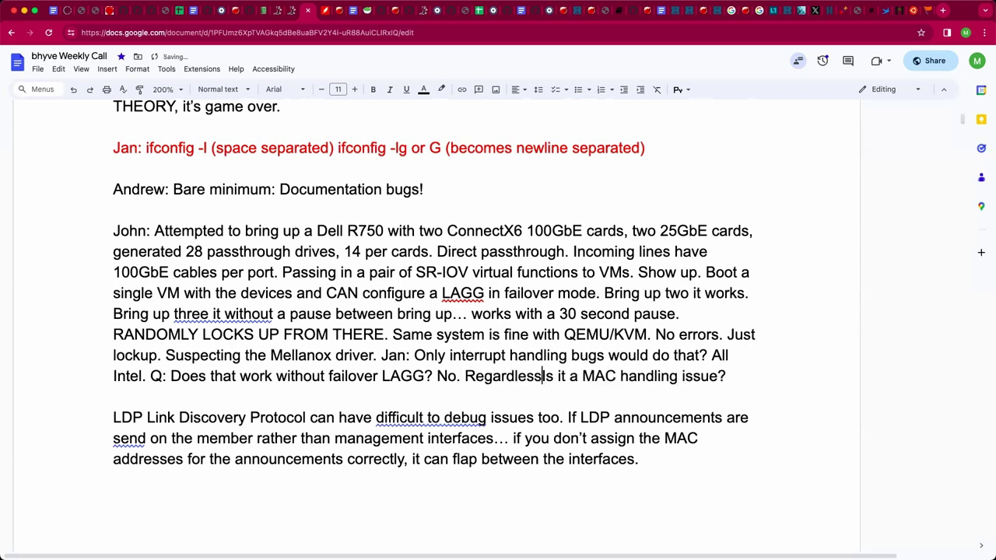
# Append "Fine with TAP devices." to the end of the Dell R750 note.
pyautogui.click(738, 376)
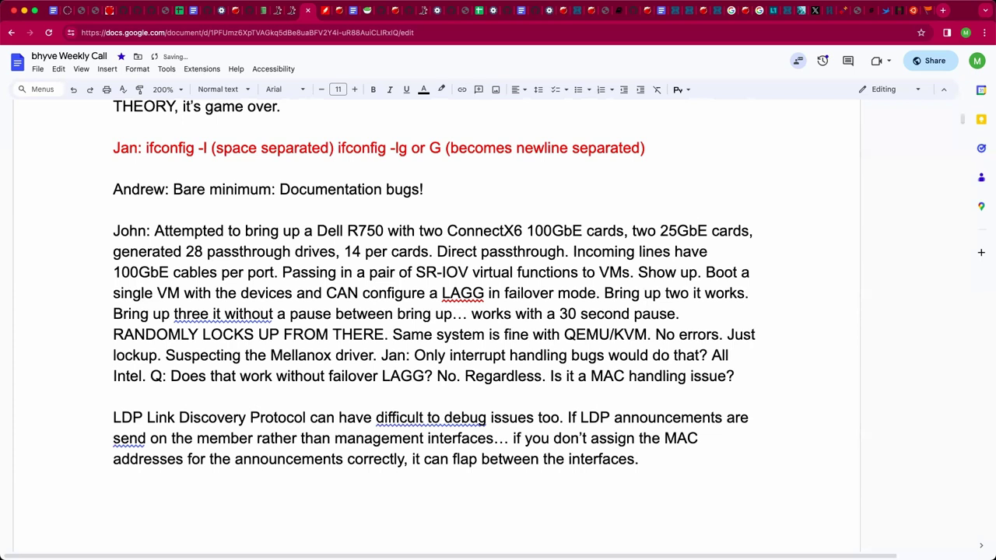
pyautogui.write('Fine w')
pyautogui.press('BackSpace')
pyautogui.press('BackSpace')
pyautogui.write('with TAP')
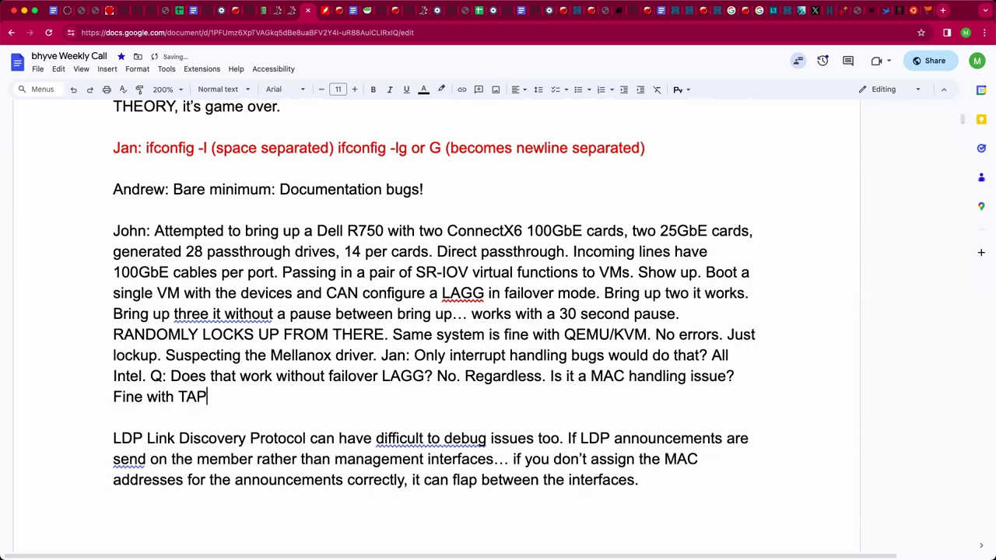
pyautogui.write(' devices. ')
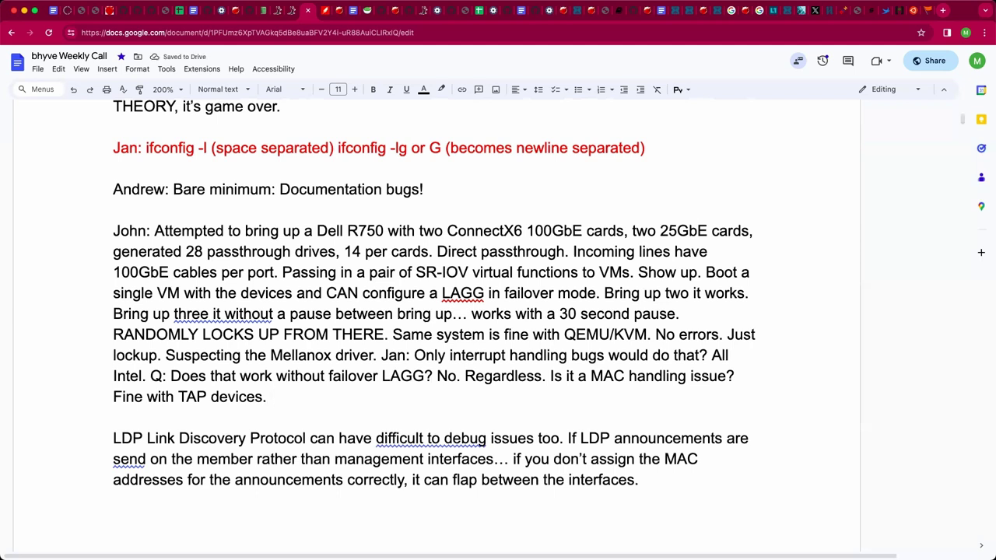
# Append the questioning attendee's first name with a colon, followed by "Can you create with iovctl? Using that. bhyve", to the Dell R750 note.
pyautogui.write(' Jan: Te')
pyautogui.press('BackSpace')
pyautogui.press('BackSpace')
pyautogui.write('Can you ')
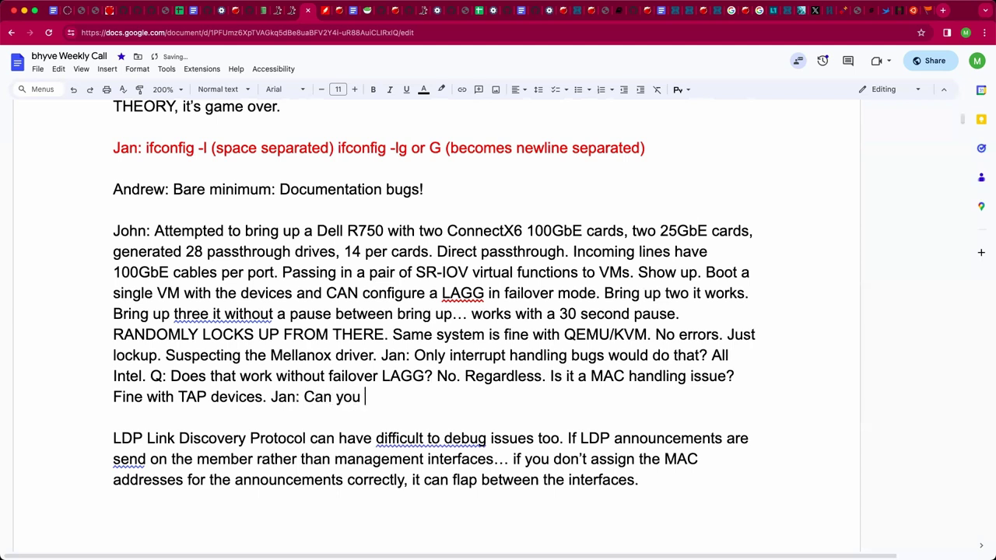
pyautogui.write('create with if')
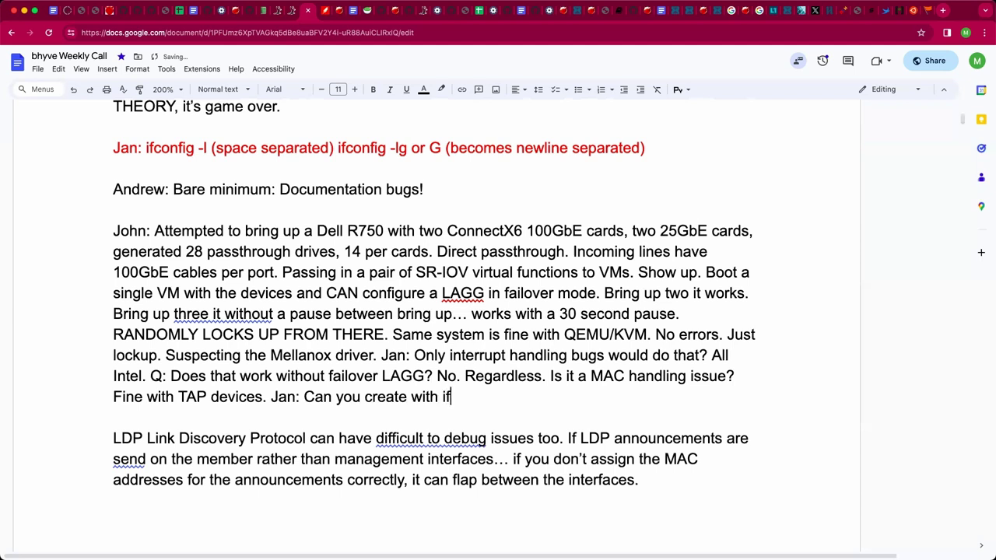
pyautogui.press('BackSpace')
pyautogui.write('ovctl? Uusing')
pyautogui.press('BackSpace')
pyautogui.press('BackSpace')
pyautogui.press('BackSpace')
pyautogui.press('BackSpace')
pyautogui.press('BackSpace')
pyautogui.write('sing that. bhyve')
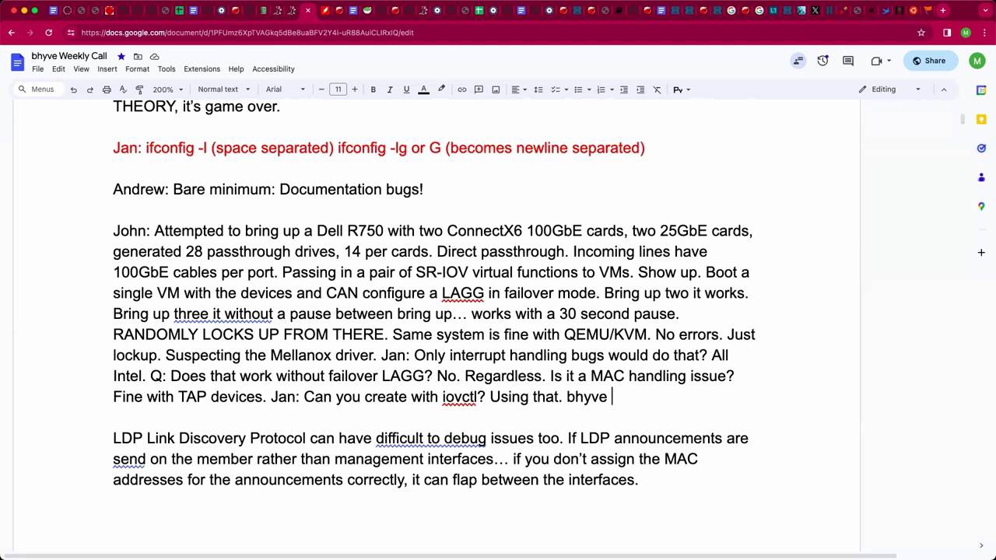
# Continue the Dell R750 note with "gets past bootloaders. VM is Linux.".
pyautogui.write('gets pas')
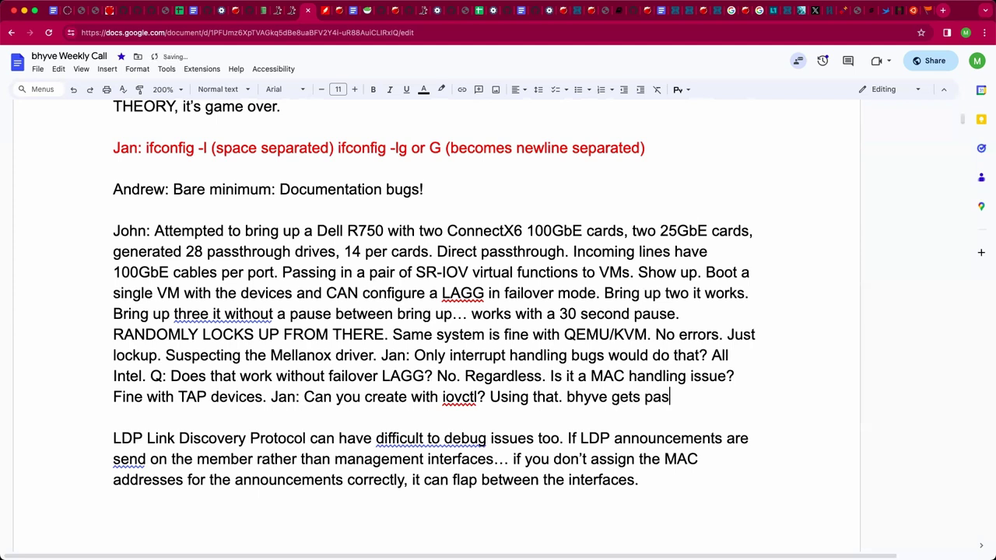
pyautogui.write('t bootloaders.')
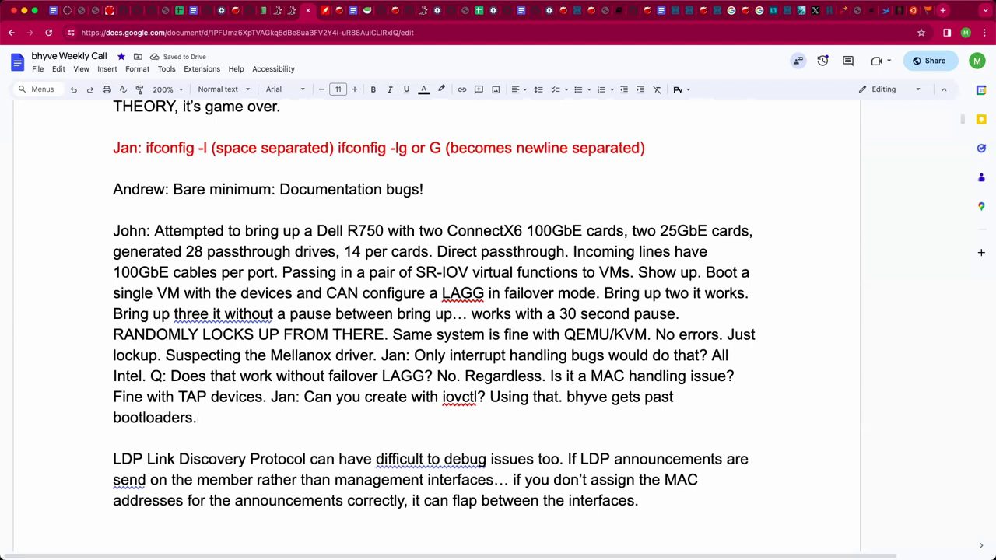
pyautogui.write(' VM is Linux.')
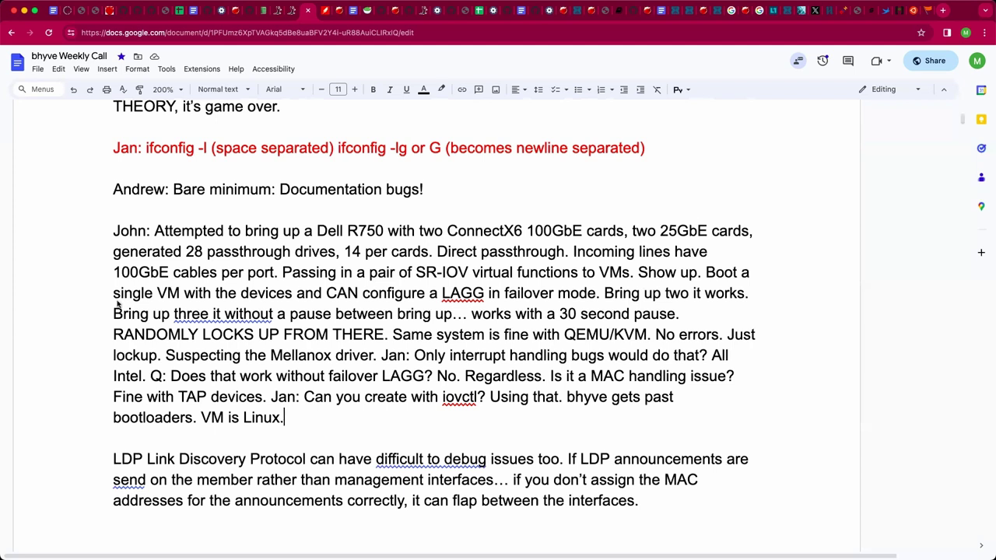
# Insert a multi-line config block below the Dell R750 note: PF with device mlx5_core2 and num_vfs 16, DEFAULT passthrough true, VF-0 passthrough false.
pyautogui.click(221, 441)
pyautogui.press('Return')
pyautogui.press('Return')
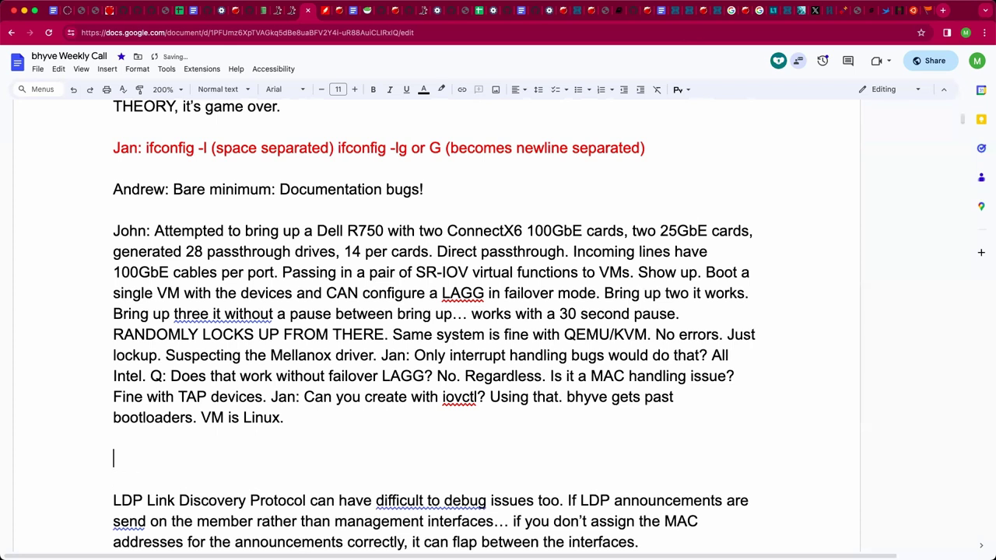
pyautogui.write('PF {     device : mlx5_core2;     num_vfs : 16; } DEFAULT {     passthrough : true; } VF-0 {     passthrough : false; }')
# Format the whole config block, from "PF {" to the last closing brace, in the Courier font.
pyautogui.hotkey('shift', 'Up')
pyautogui.hotkey('shift', 'Up')
pyautogui.hotkey('shift', 'Up')
pyautogui.hotkey('shift', 'Up')
pyautogui.hotkey('shift', 'Up')
pyautogui.hotkey('shift', 'Up')
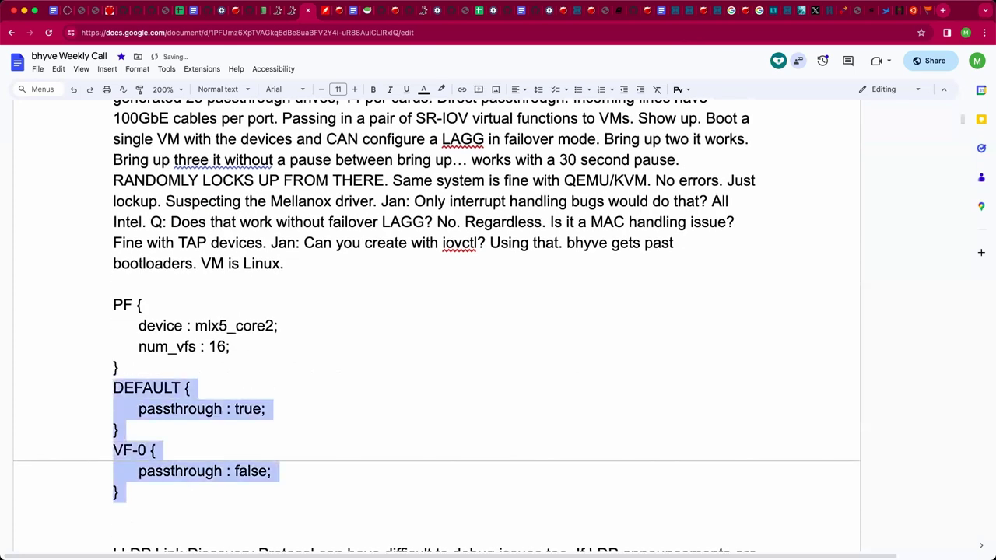
pyautogui.hotkey('shift', 'Up')
pyautogui.hotkey('shift', 'Up')
pyautogui.hotkey('shift', 'Up')
pyautogui.hotkey('shift', 'Up')
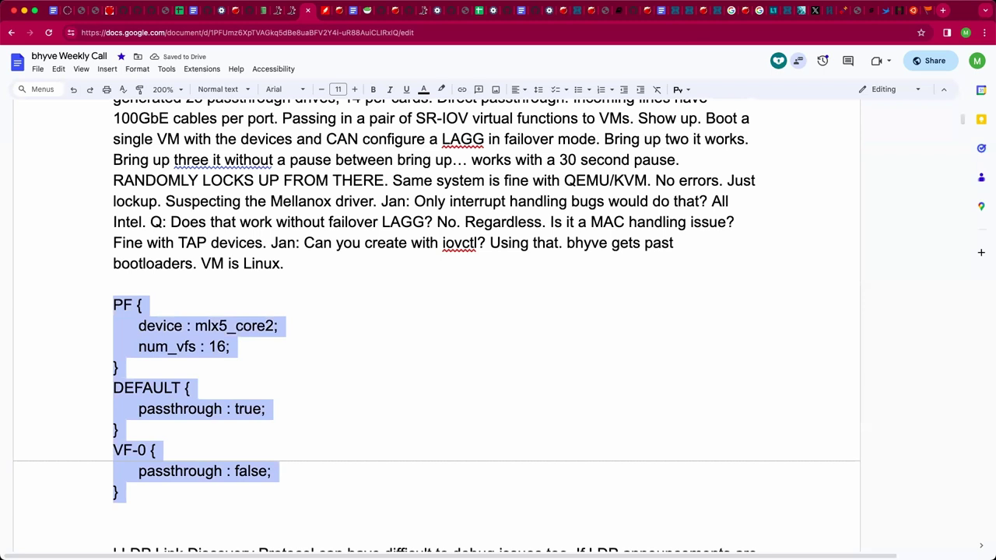
pyautogui.hscroll(2, 216, 409)
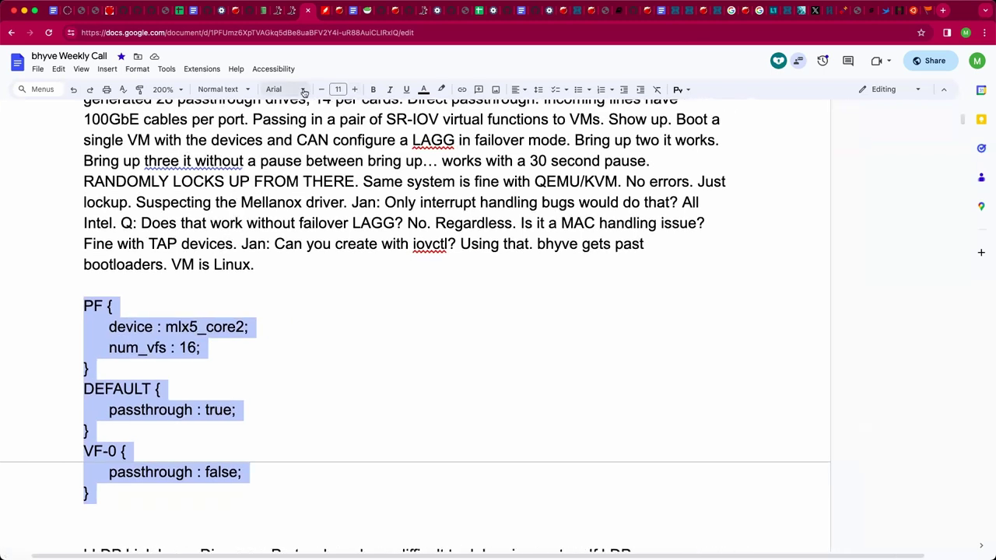
pyautogui.click(303, 91)
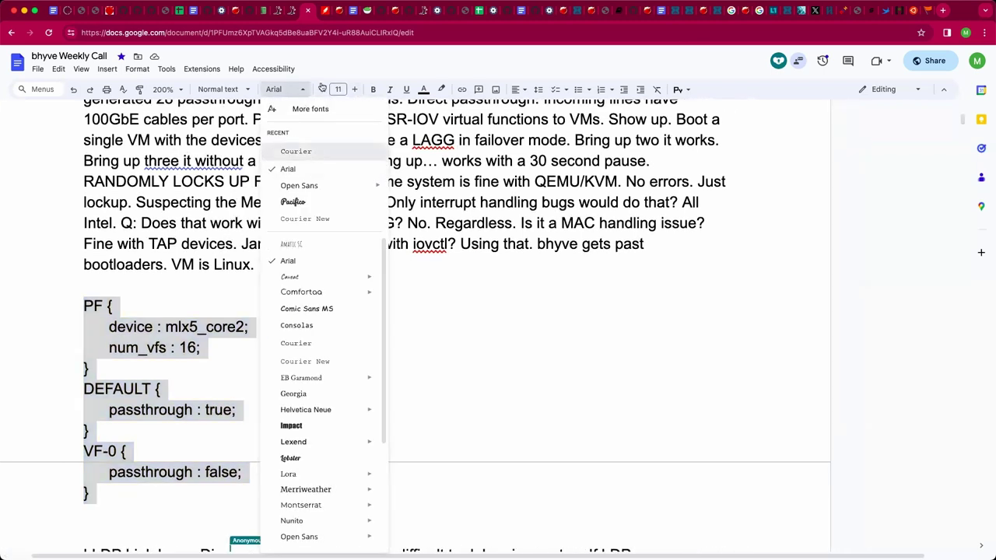
pyautogui.press('Return')
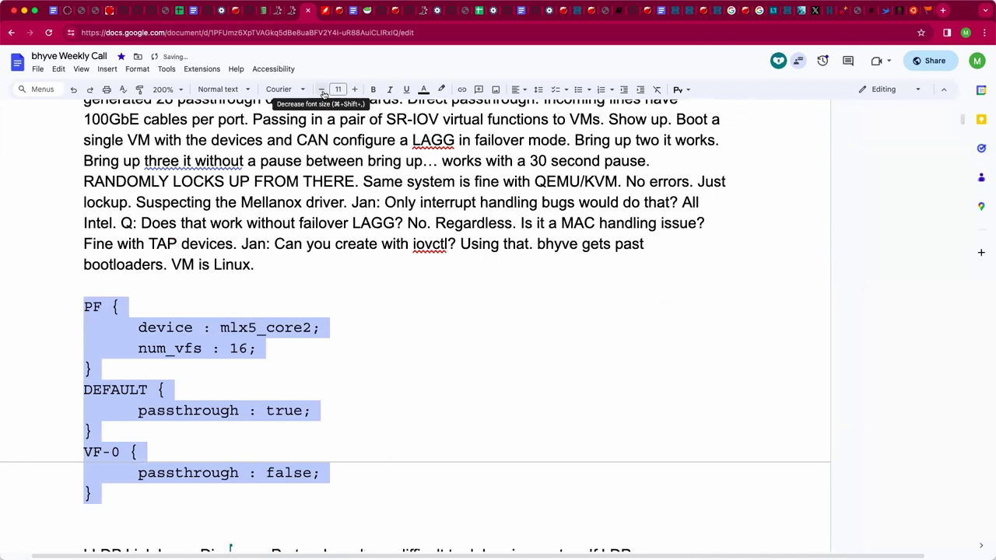
# Reduce the config block's font size to 7.
pyautogui.click(323, 93)
pyautogui.click(323, 93)
pyautogui.click(322, 92)
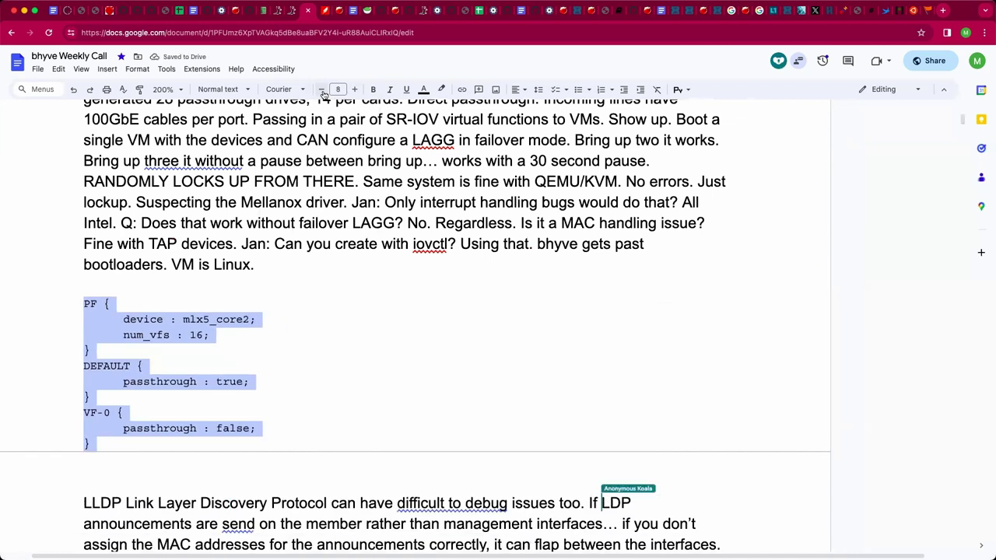
pyautogui.click(323, 93)
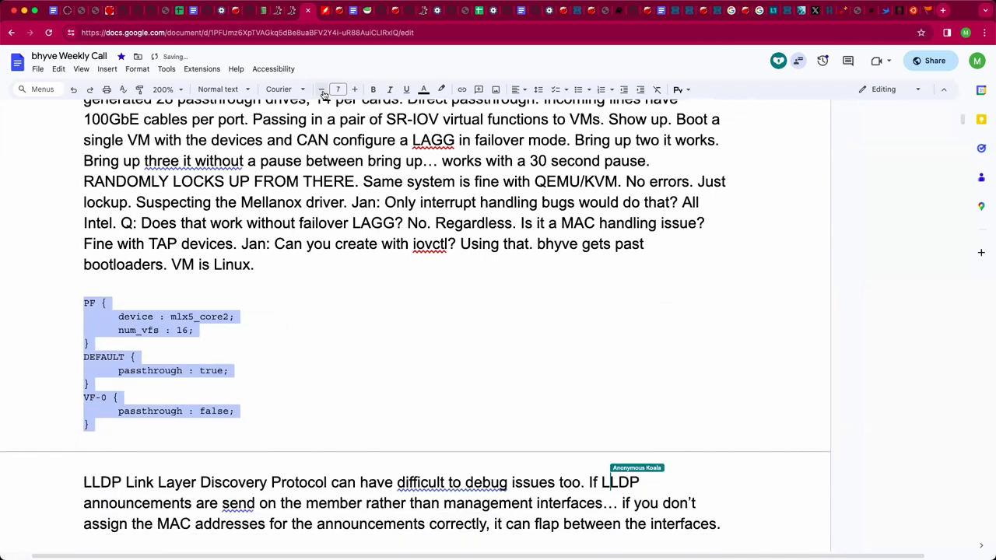
# Continue the Dell R750 note after "VM is Linux." with "Haven't tried FreeBSD. First interface is used for administration.".
pyautogui.click(392, 263)
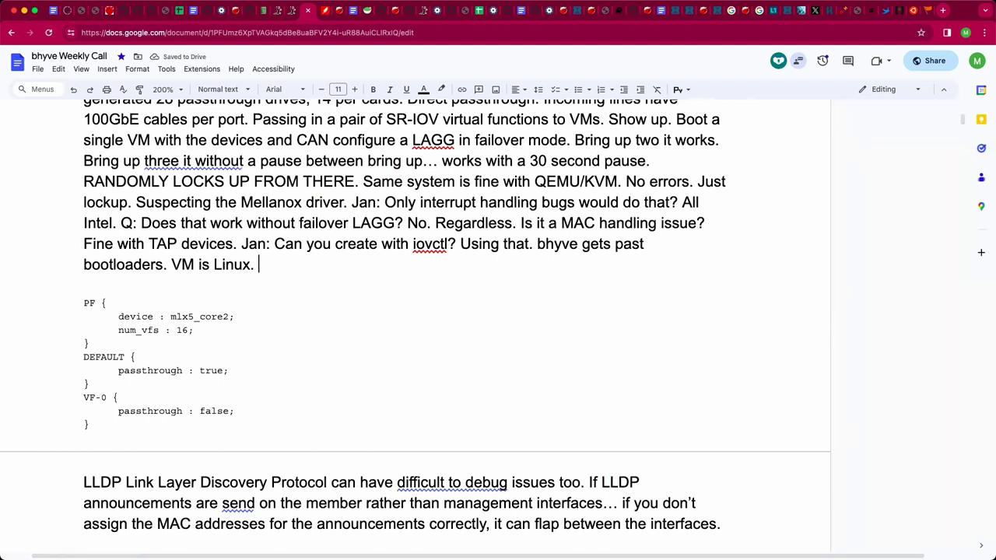
pyautogui.write("Haven't tried ")
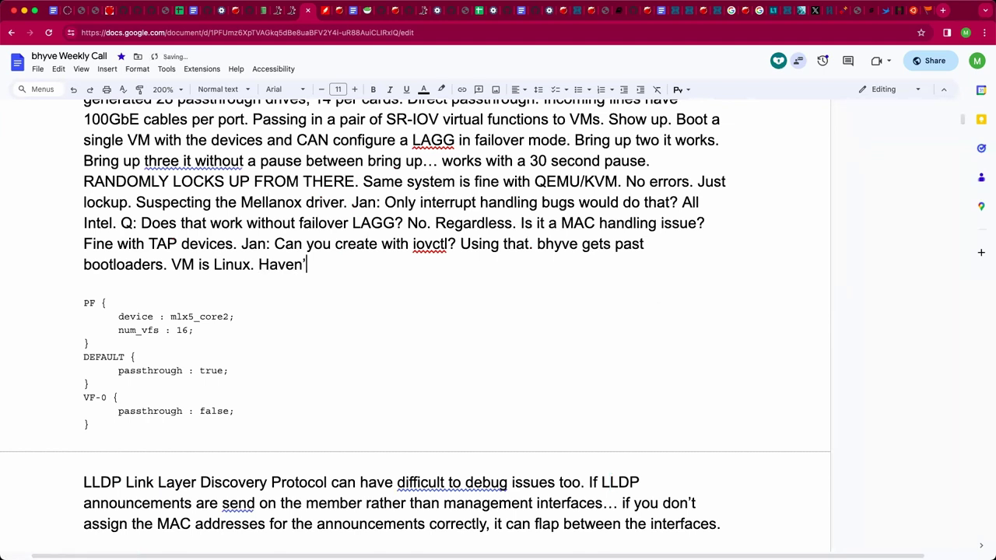
pyautogui.write('Free')
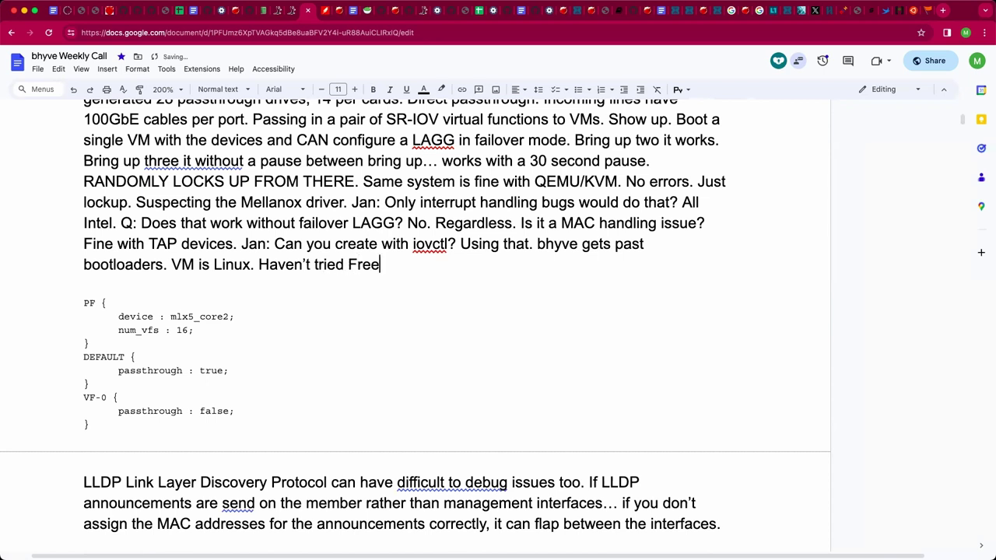
pyautogui.write('BSD. First ')
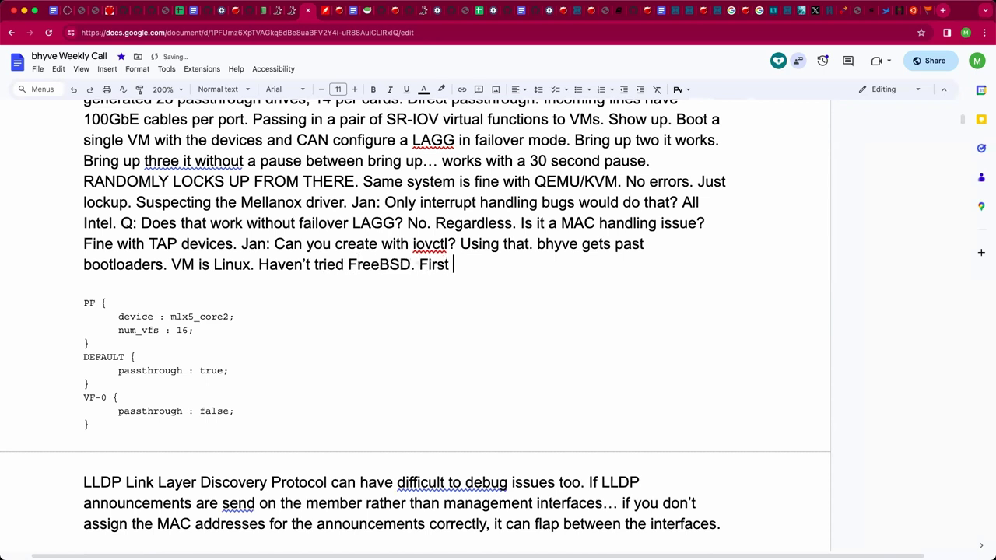
pyautogui.write('interface i')
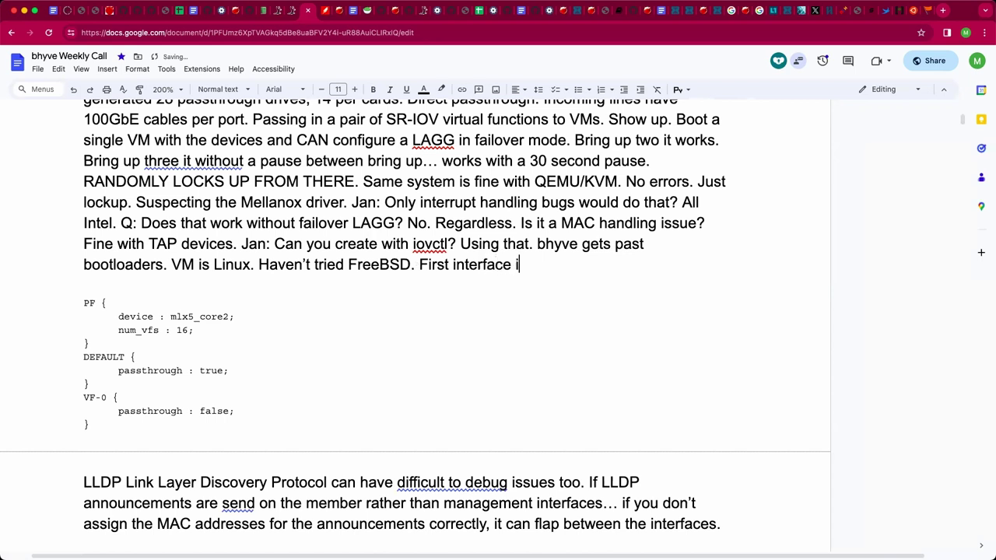
pyautogui.write('s used for a')
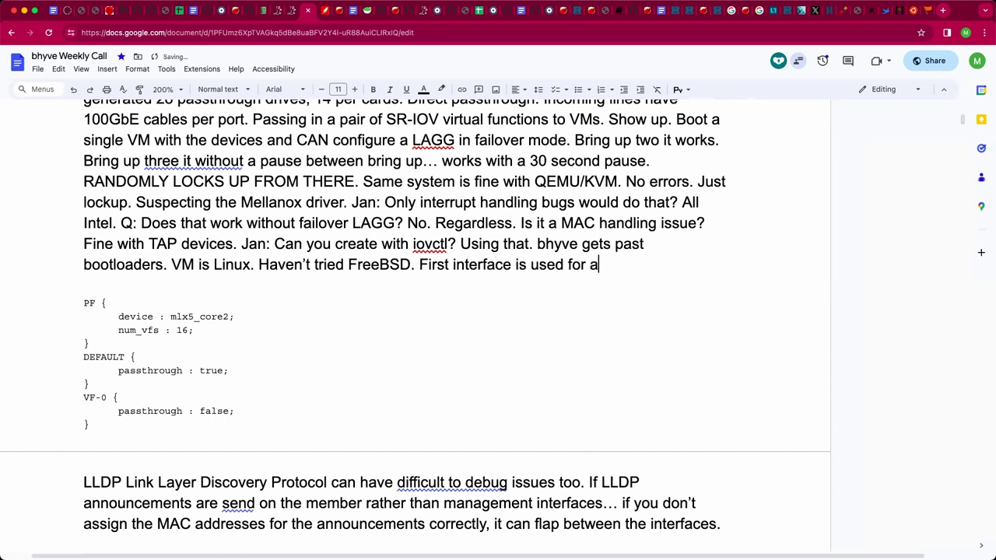
pyautogui.write('dministration.')
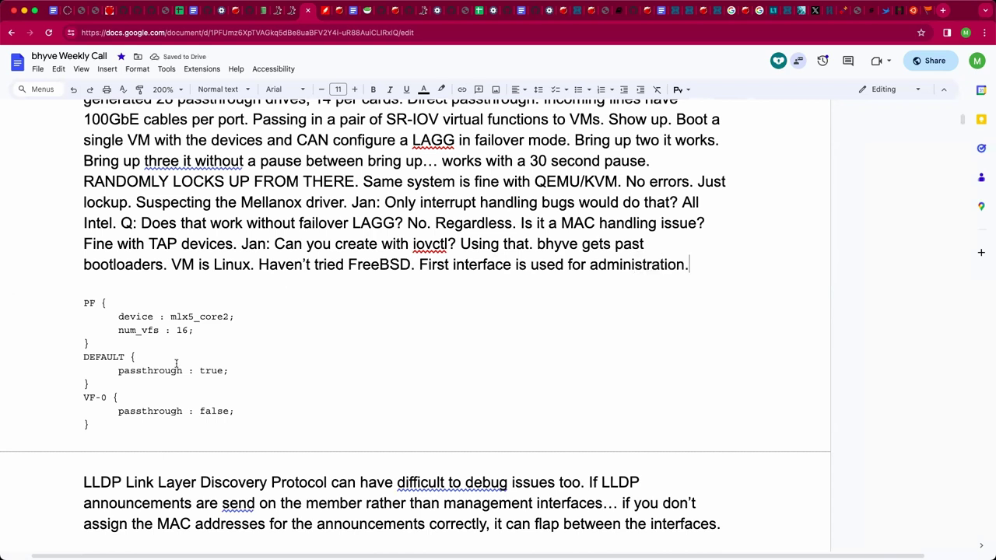
# Append "Worth testing: Developer didn't think you'd skip the first one." to the end of the Dell R750 note.
pyautogui.click(106, 397)
pyautogui.click(700, 263)
pyautogui.write('Worth tes')
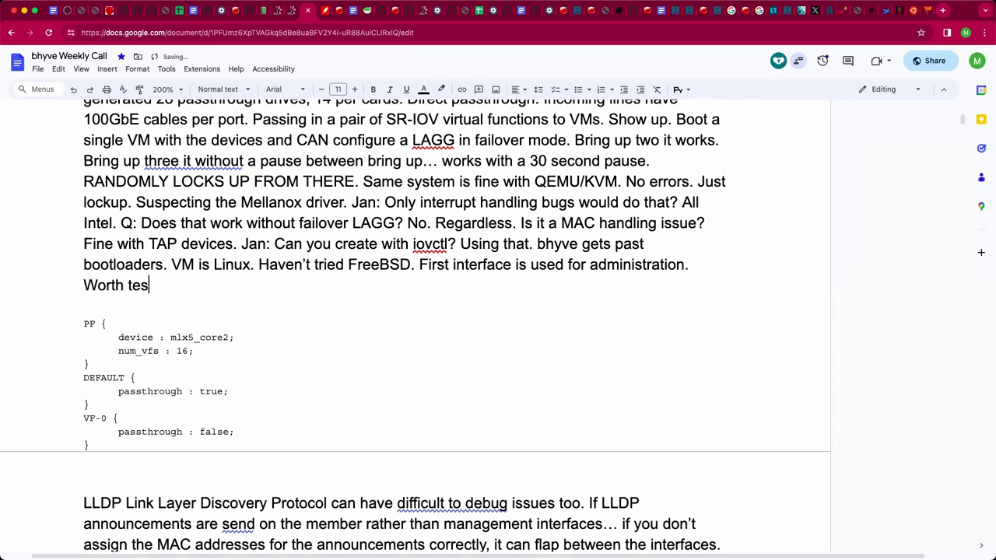
pyautogui.write("ting: Developer didn't ")
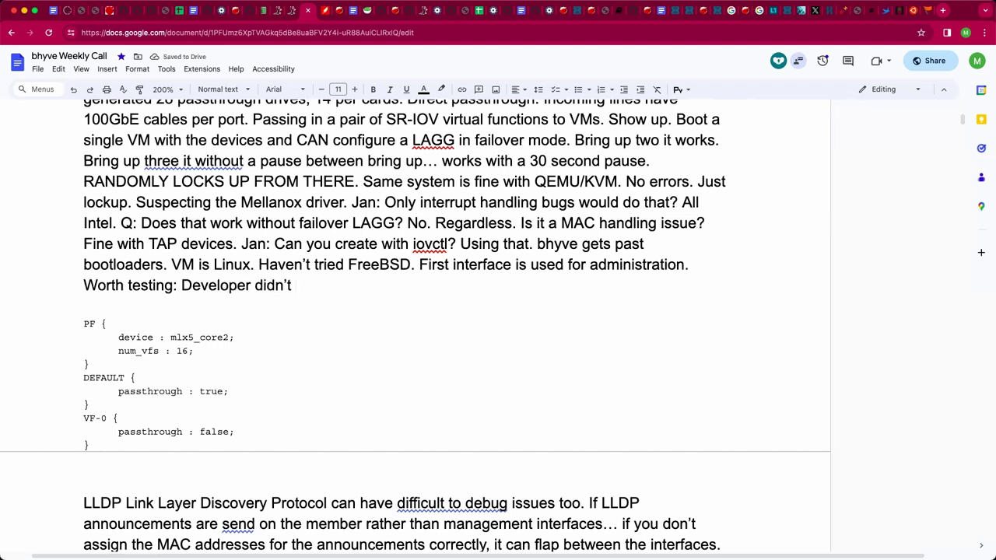
pyautogui.write("think you'd skip the first one.")
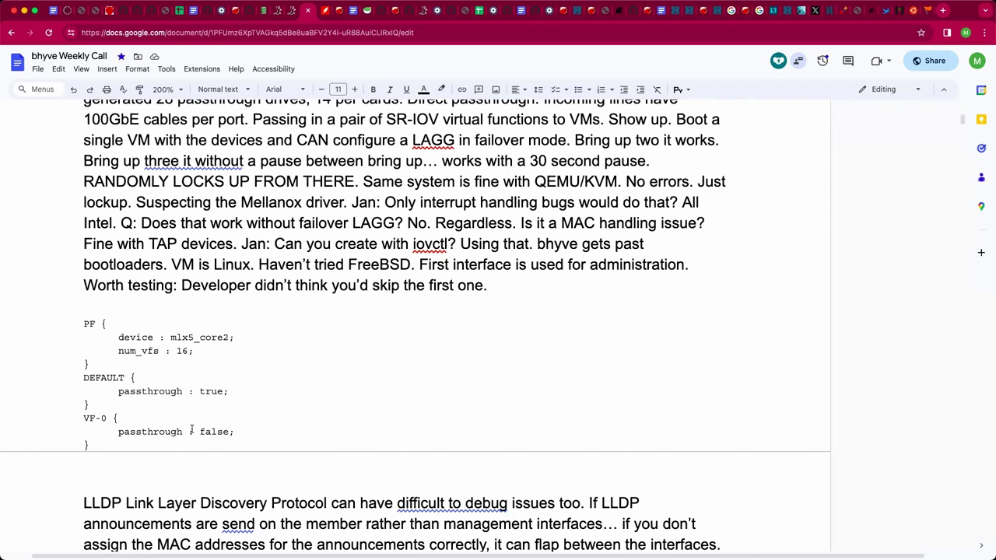
# Remove the extra blank line between the VF-0 config block and the LLDP note.
pyautogui.click(124, 421)
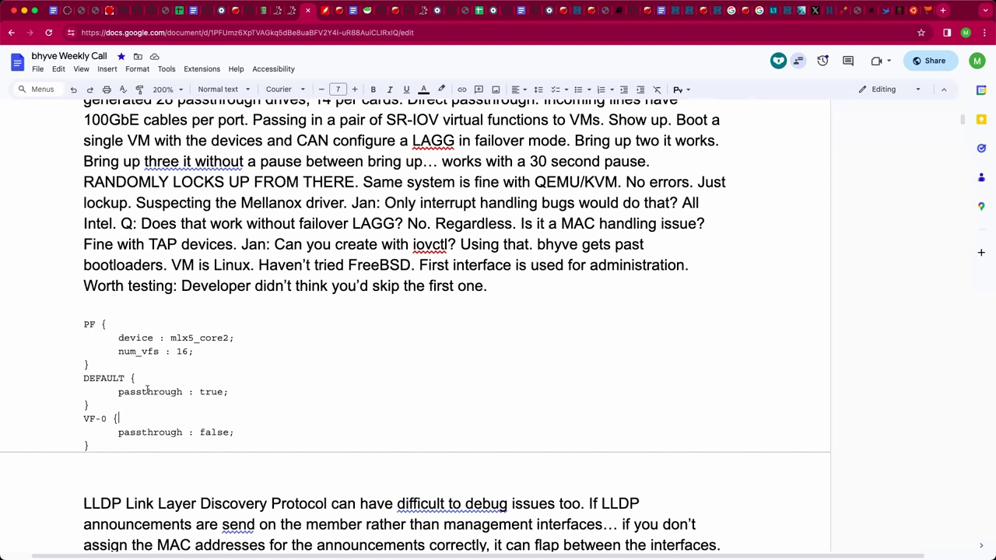
pyautogui.click(105, 478)
pyautogui.press('BackSpace')
pyautogui.scroll(-2, 154, 445)
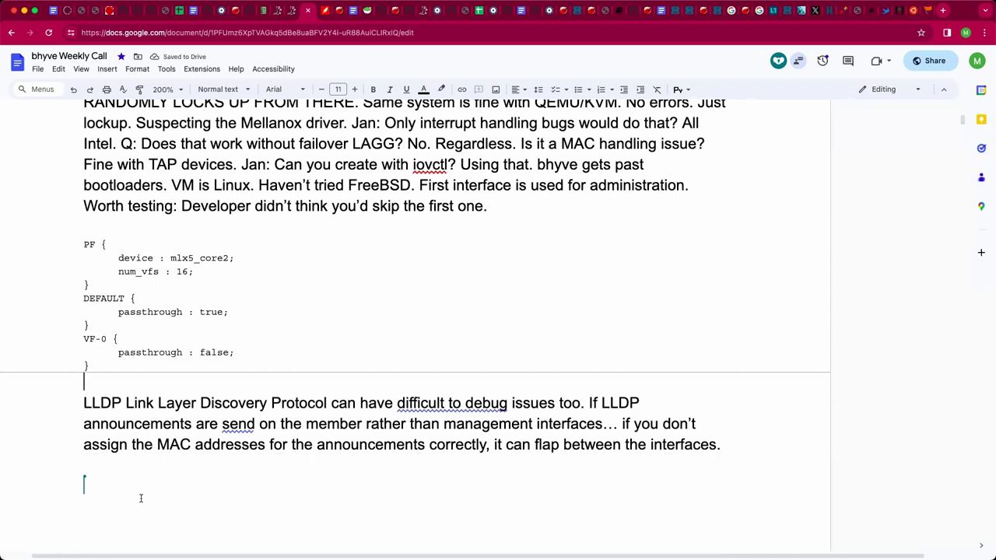
pyautogui.click(141, 498)
pyautogui.doubleClick(133, 485)
pyautogui.click(101, 340)
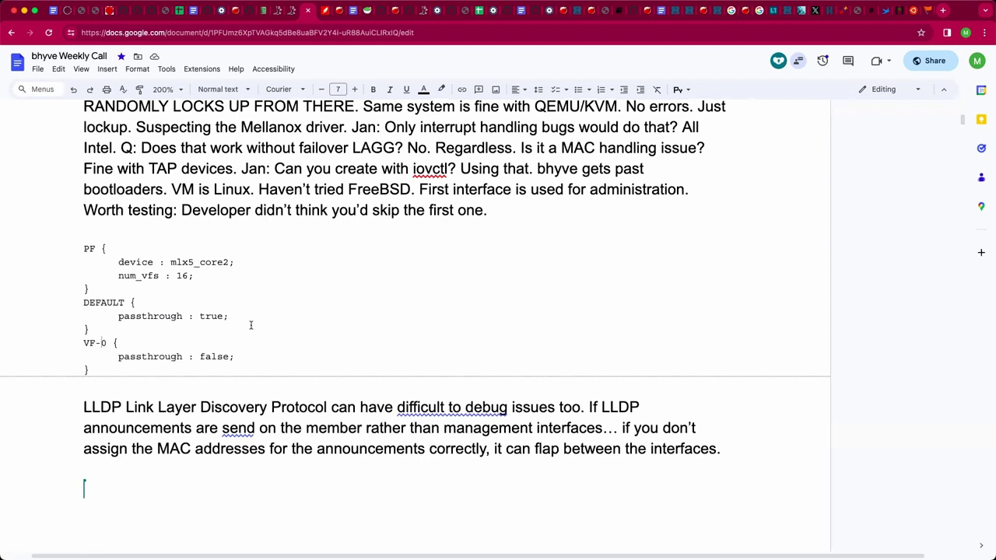
# Delete the surplus blank lines between the LLDP note and the Adjournment line.
pyautogui.click(182, 476)
pyautogui.scroll(-1, 180, 477)
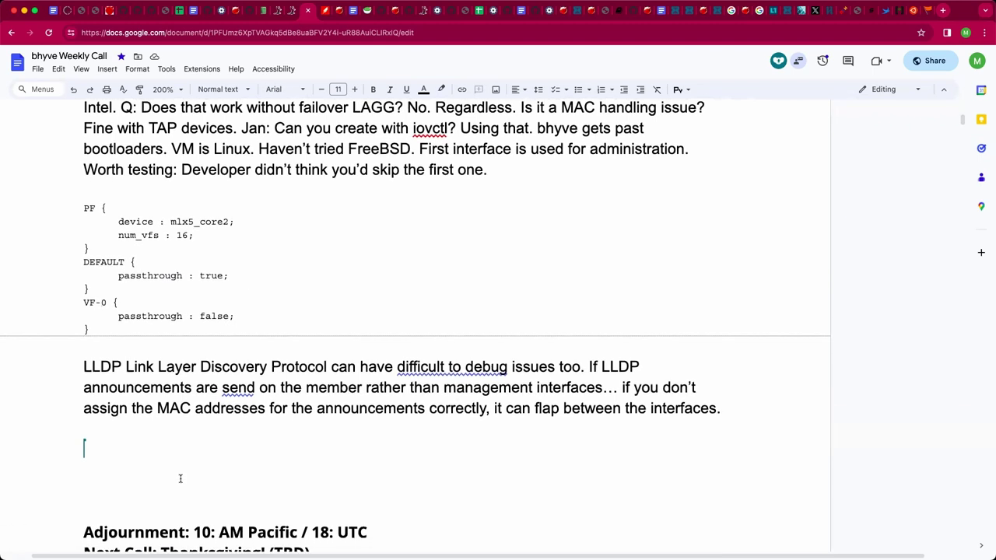
pyautogui.click(122, 488)
pyautogui.press('BackSpace')
pyautogui.press('BackSpace')
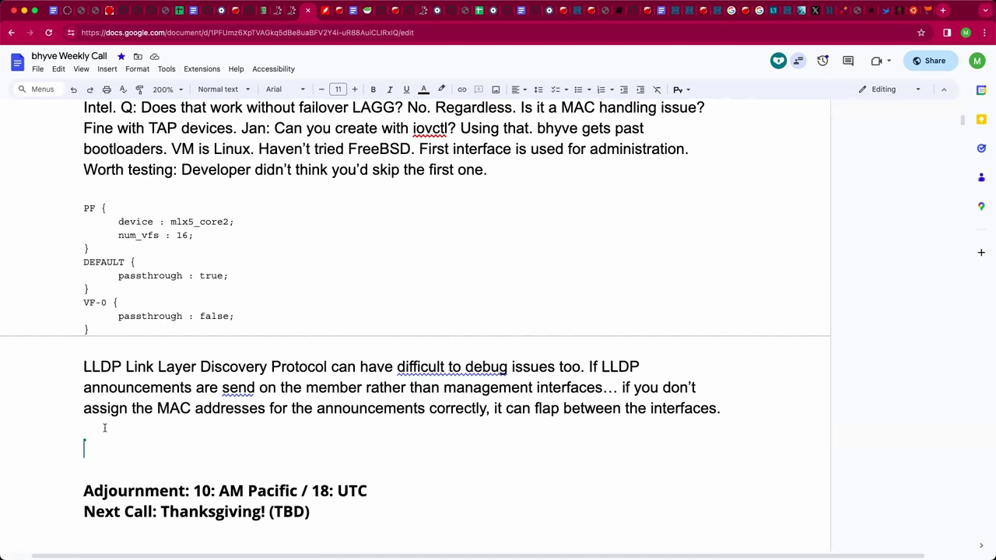
pyautogui.press('BackSpace')
pyautogui.press('BackSpace')
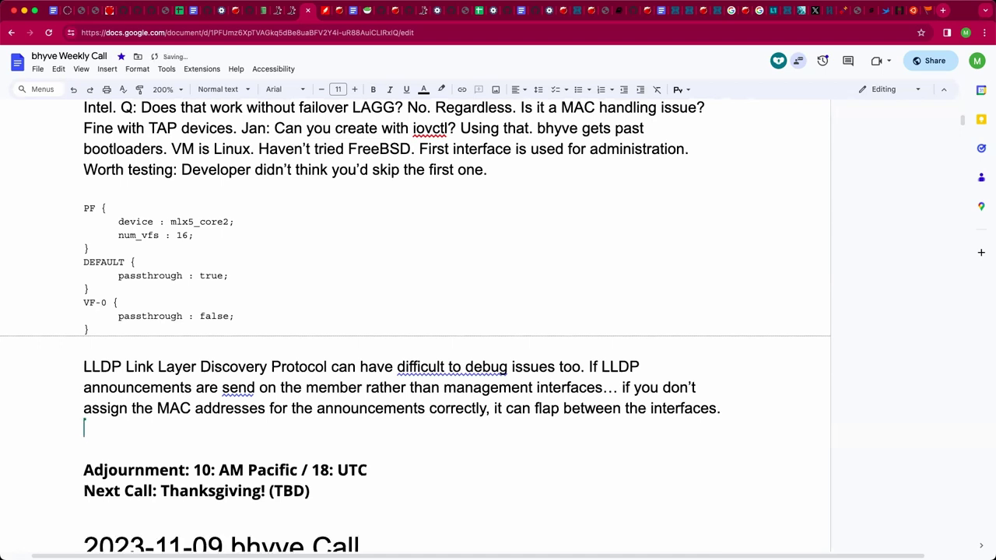
# Start a new paragraph below the LLDP note with the speaker's first name and a colon, spaced apart from the Adjournment line.
pyautogui.click(215, 449)
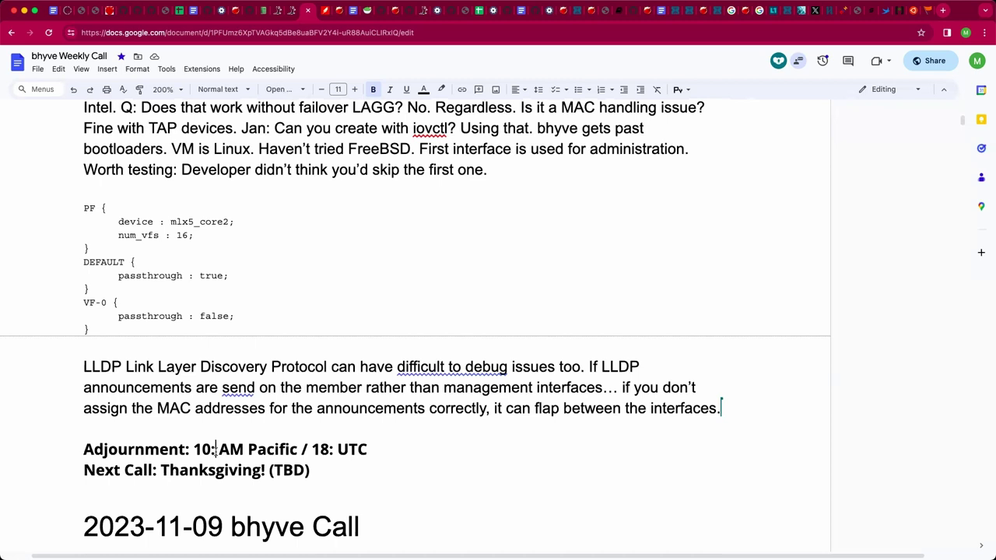
pyautogui.click(84, 428)
pyautogui.press('Return')
pyautogui.press('Return')
pyautogui.press('Return')
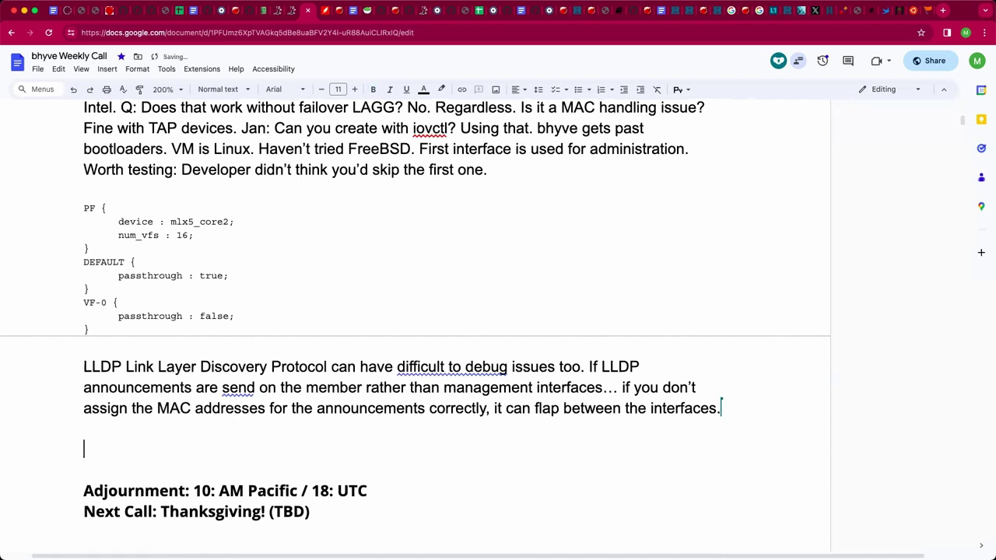
pyautogui.press('Up')
pyautogui.write('Goran:')
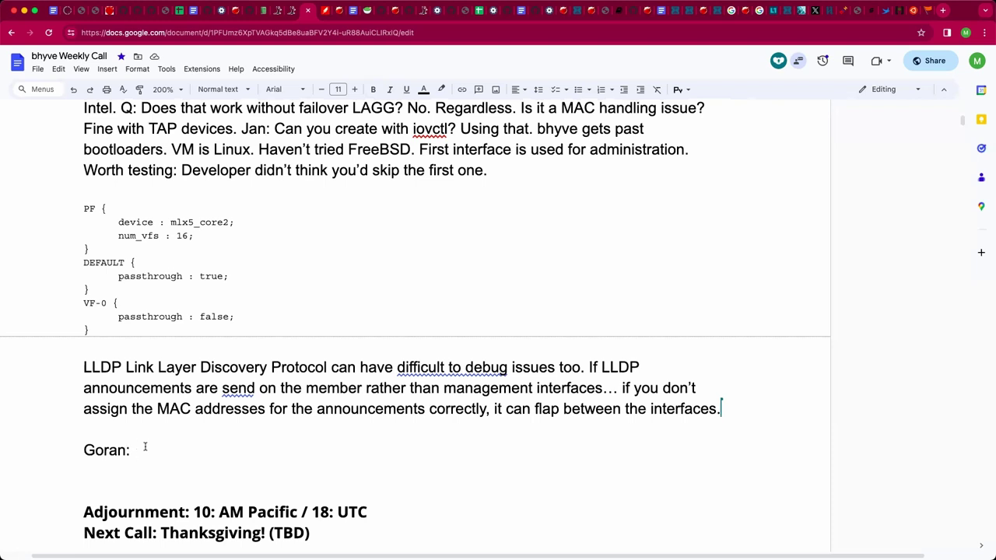
# Write "TMP now has an RC script" after the speaker's name in the new paragraph.
pyautogui.write('N')
pyautogui.press('BackSpace')
pyautogui.write('TMP now has as')
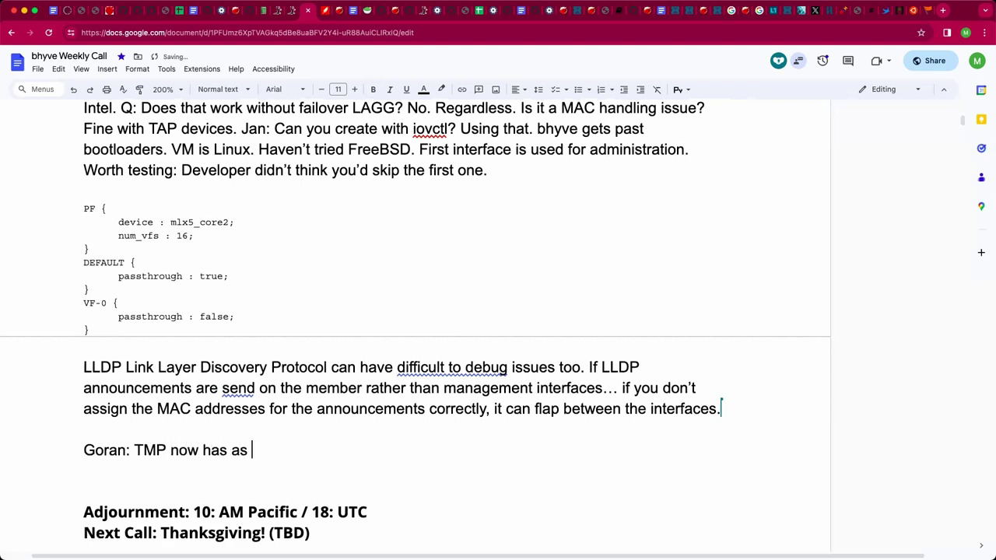
pyautogui.press('BackSpace')
pyautogui.press('BackSpace')
pyautogui.write('n RC ss')
pyautogui.press('BackSpace')
pyautogui.write('cript')
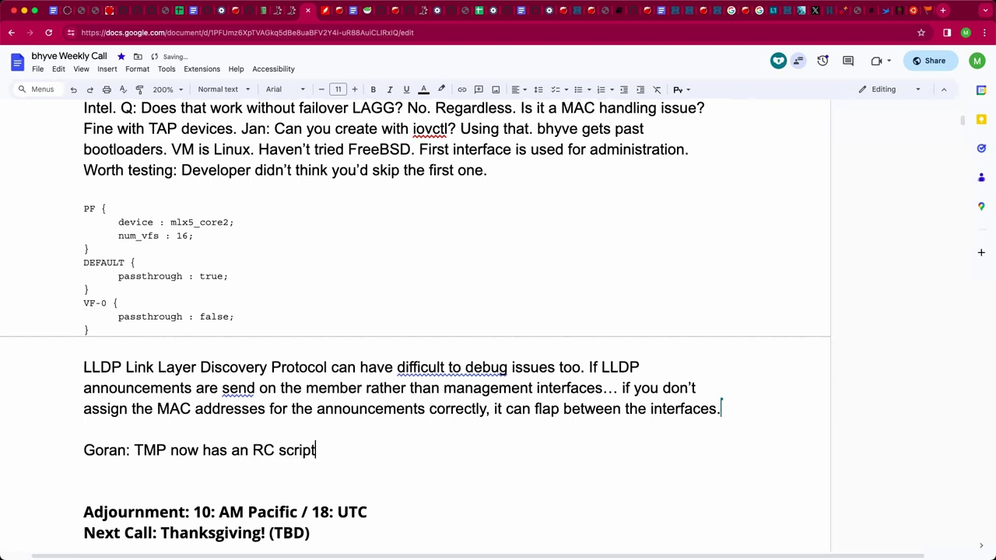
# Continue the RC script note with "IBM has an examples repo with TMP uses.".
pyautogui.write('. IBM has ')
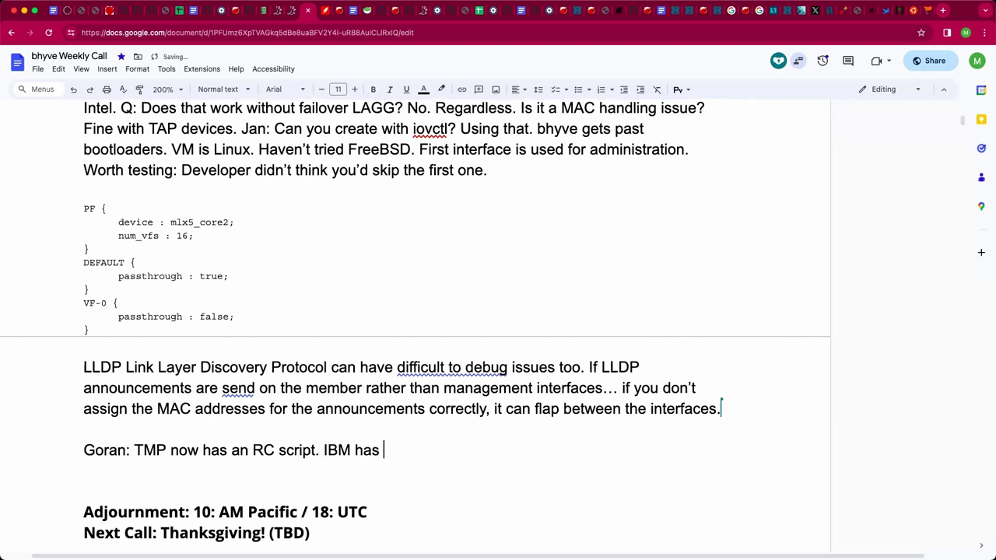
pyautogui.write('an exmples repo')
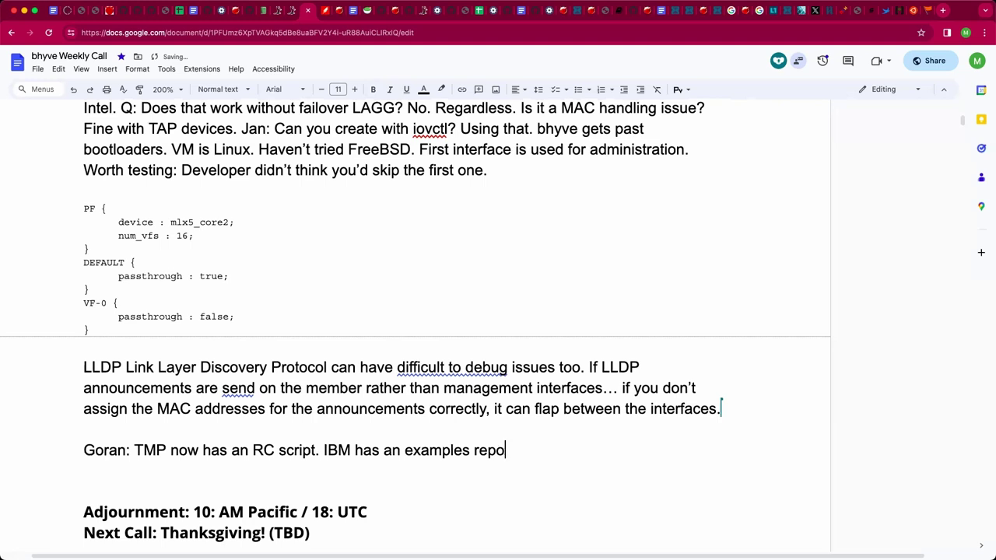
pyautogui.write(' with TMP use')
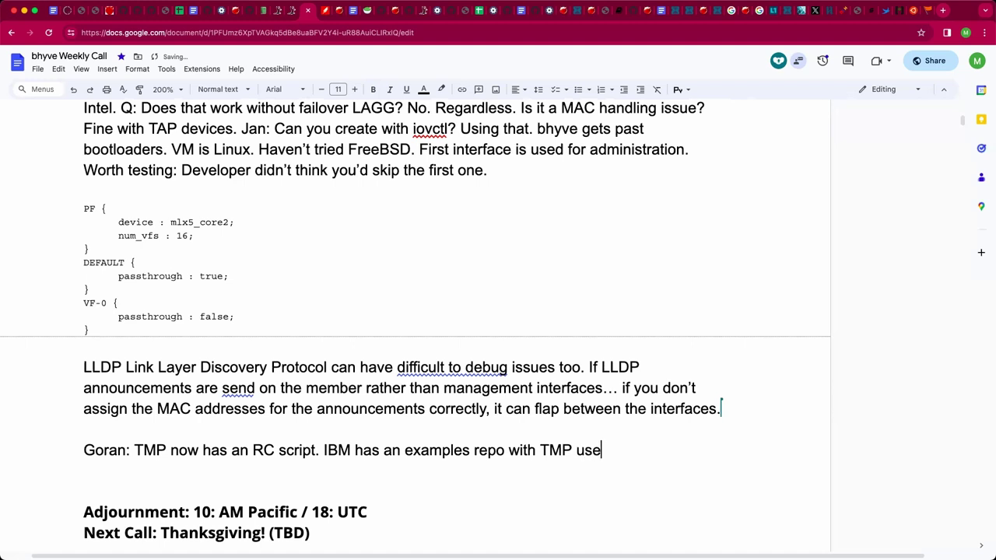
pyautogui.write('s. Look')
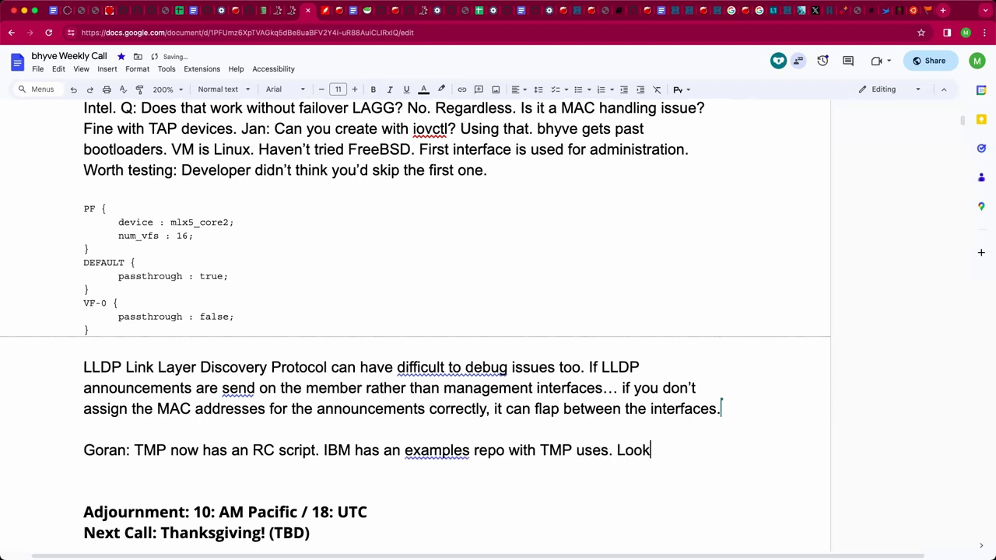
# Extend the RC script note with "Looking at the proxy function. bhyve will be a proxy in this case.".
pyautogui.write('ing at the proxy f')
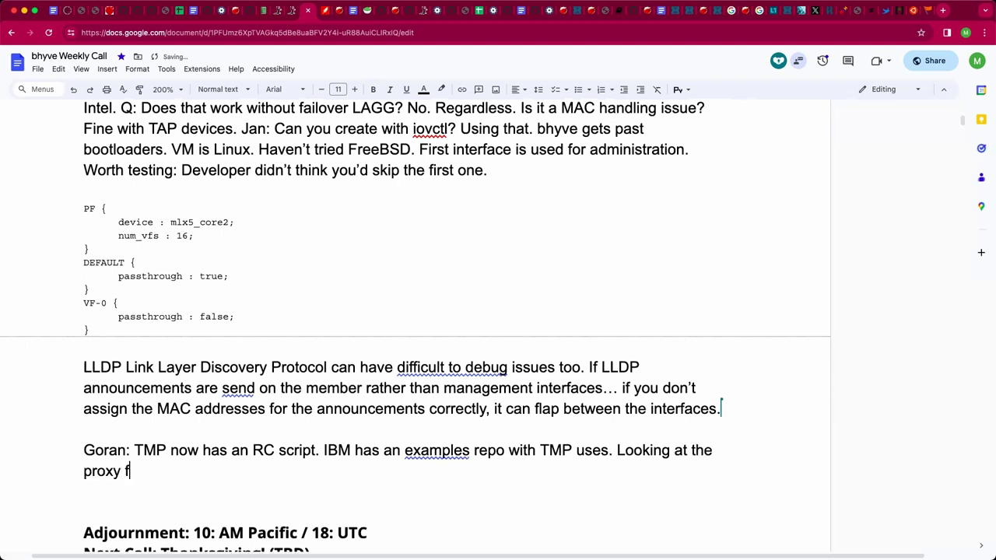
pyautogui.write('unction. bhyve will be a pro')
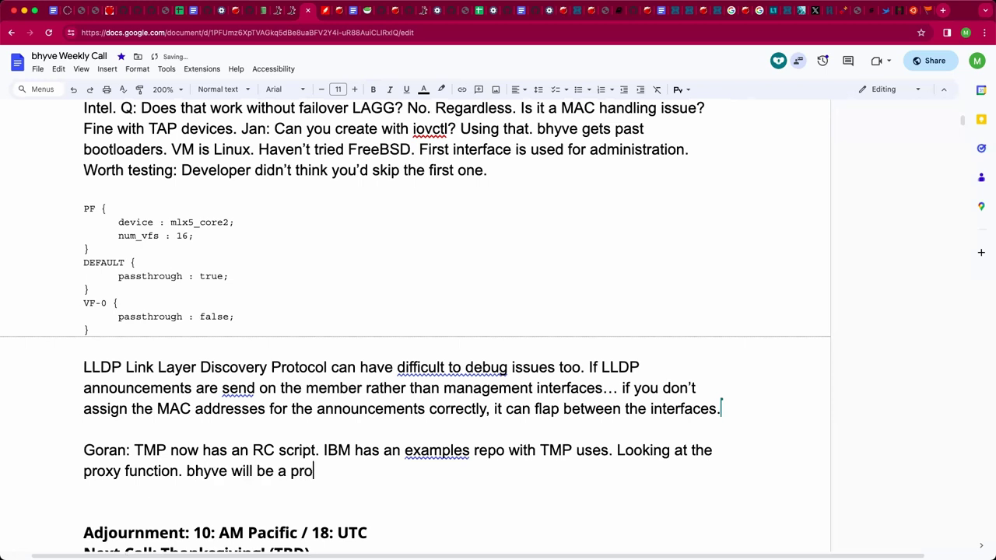
pyautogui.write('xy between ')
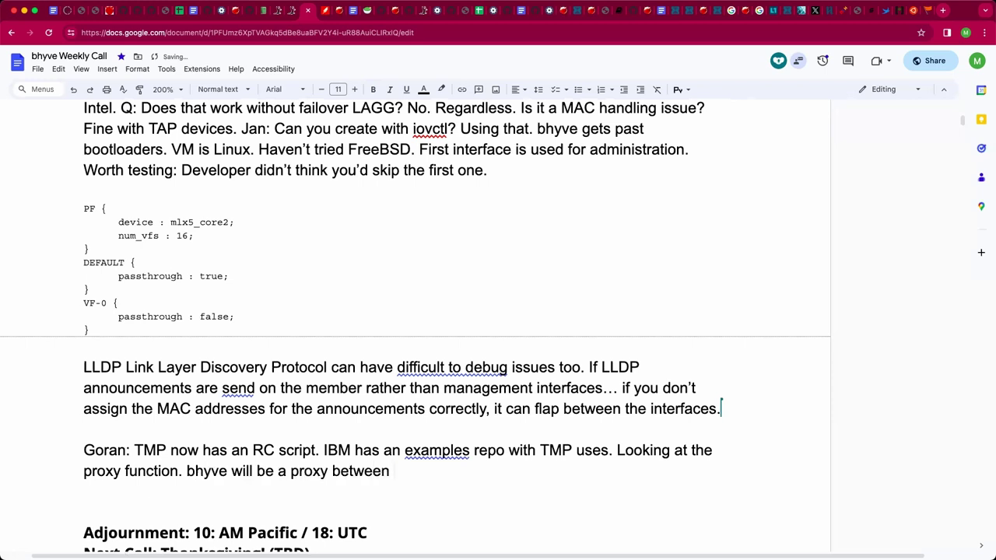
pyautogui.write('the VM')
pyautogui.press('BackSpace')
pyautogui.press('BackSpace')
pyautogui.press('BackSpace')
pyautogui.press('BackSpace')
pyautogui.press('BackSpace')
pyautogui.press('BackSpace')
pyautogui.press('BackSpace')
pyautogui.press('BackSpace')
pyautogui.press('BackSpace')
pyautogui.press('BackSpace')
pyautogui.press('BackSpace')
pyautogui.press('BackSpace')
pyautogui.press('BackSpace')
pyautogui.press('BackSpace')
pyautogui.write('in this case.')
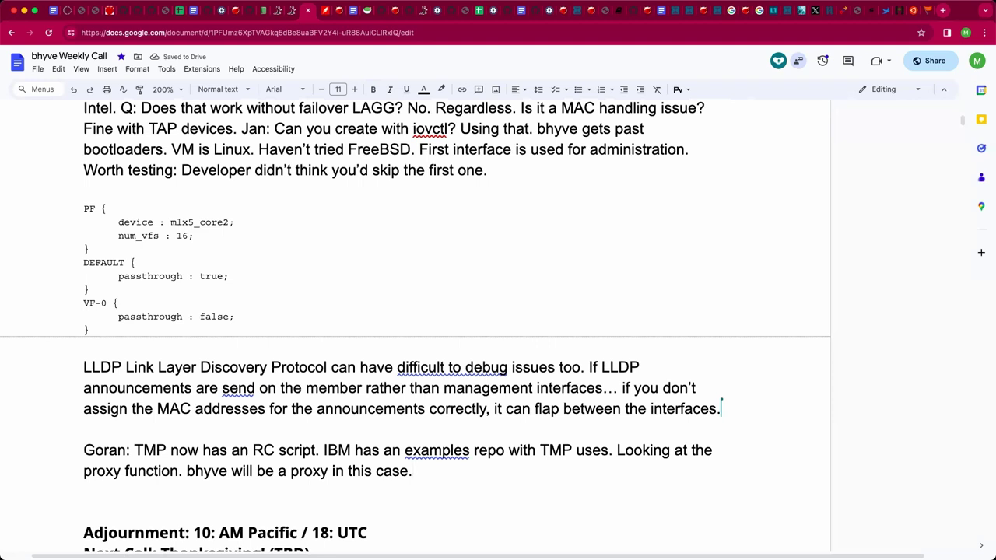
# Leave a single blank line between the finished proxy note and the Adjournment line.
pyautogui.press('Return')
pyautogui.press('Delete')
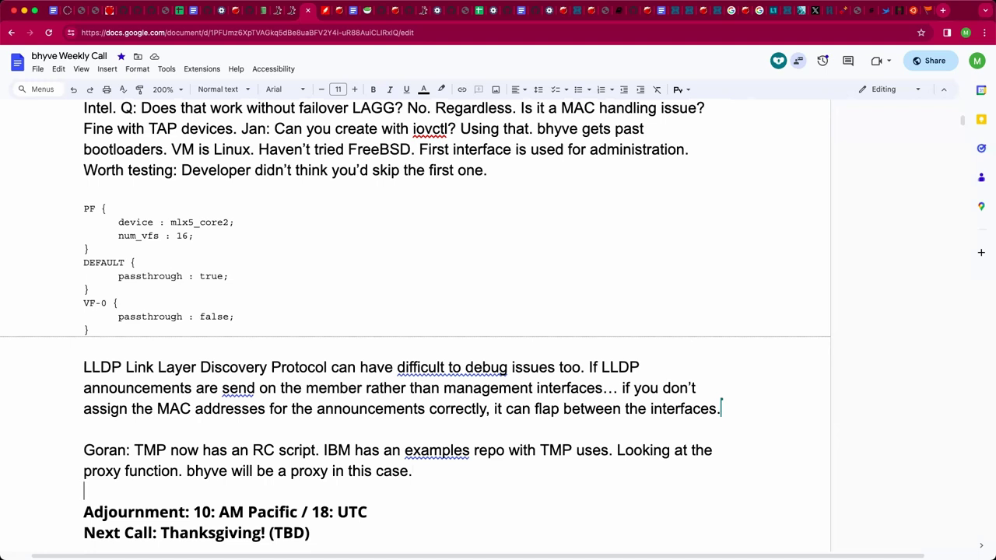
pyautogui.click(310, 533)
pyautogui.press('Down')
pyautogui.press('Down')
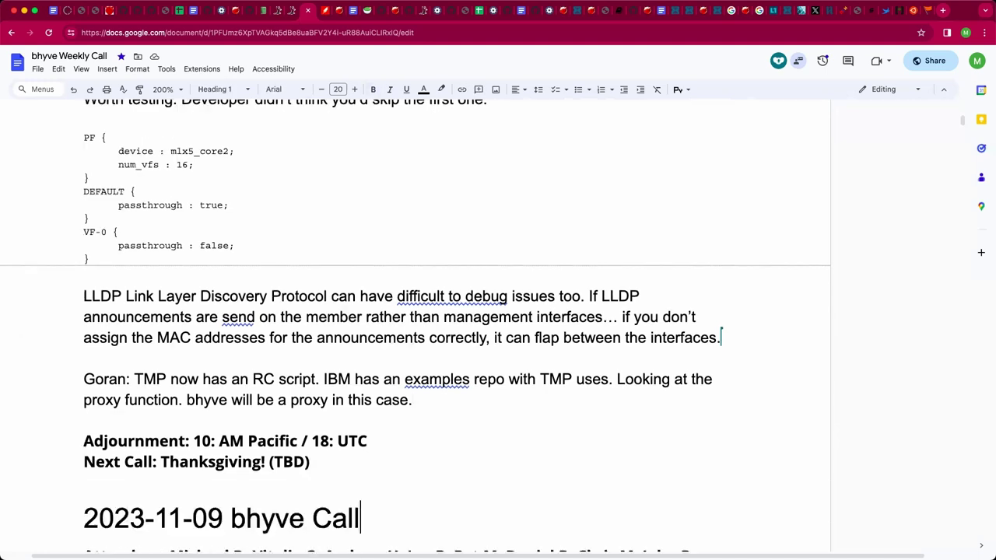
pyautogui.press('Up')
pyautogui.press('Up')
pyautogui.press('Up')
pyautogui.press('Up')
pyautogui.press('Up')
# Correct "TMP" to "TPM" at the start of the RC script note.
pyautogui.scroll(3, 415, 327)
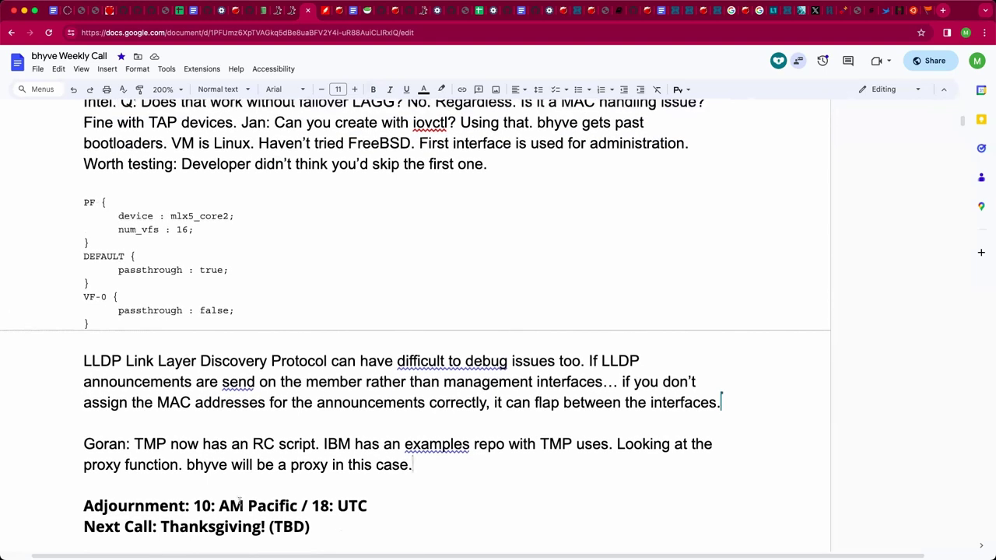
pyautogui.doubleClick(164, 442)
pyautogui.click(164, 442)
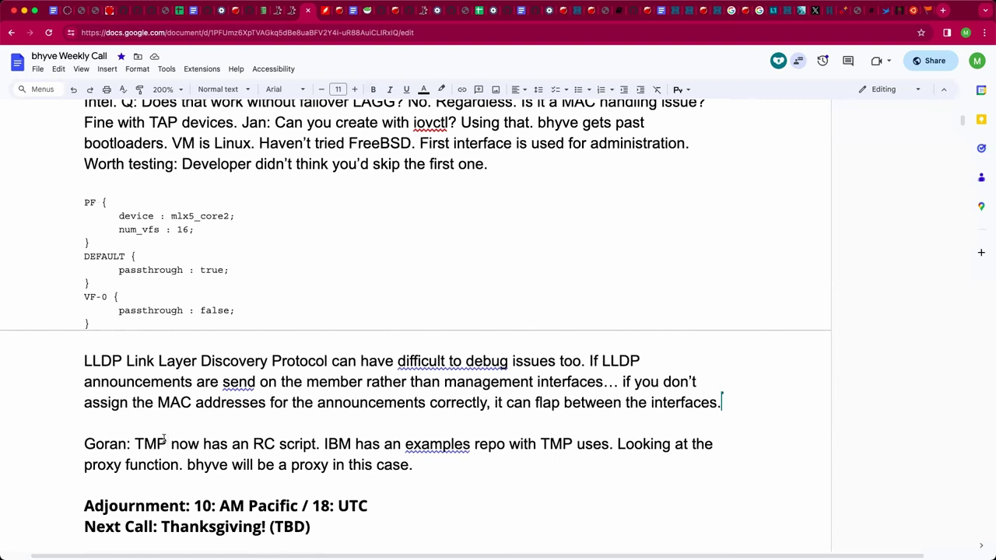
pyautogui.press('BackSpace')
pyautogui.press('BackSpace')
pyautogui.write('PM')
# Correct "TMP" to "TPM" before "uses" in the IBM examples repo sentence.
pyautogui.click(572, 442)
pyautogui.press('BackSpace')
pyautogui.press('BackSpace')
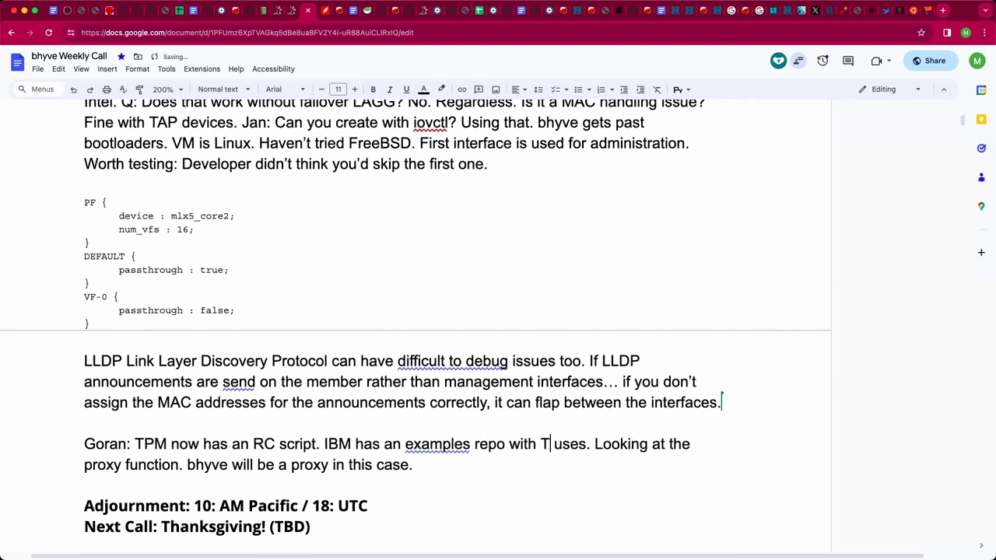
pyautogui.write('M')
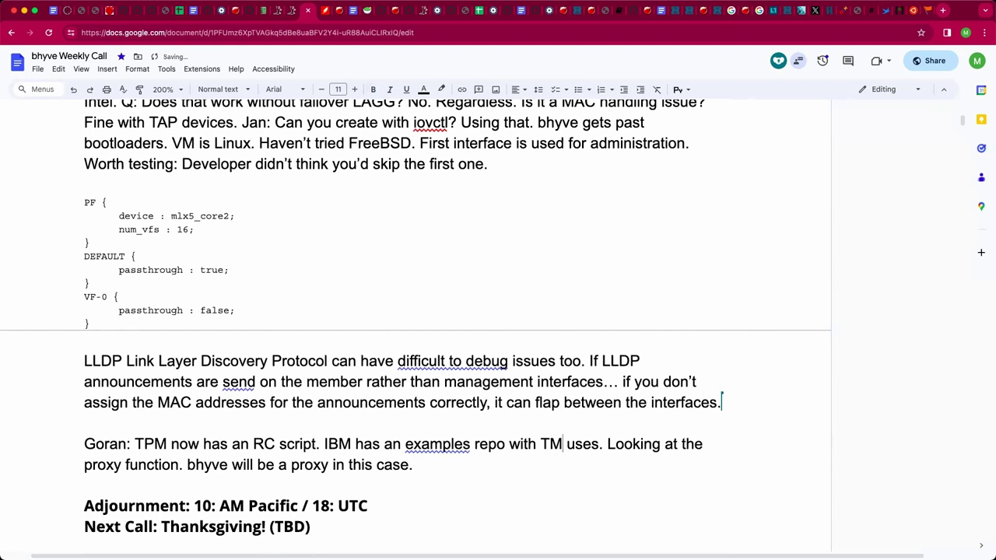
pyautogui.press('BackSpace')
pyautogui.write('PM')
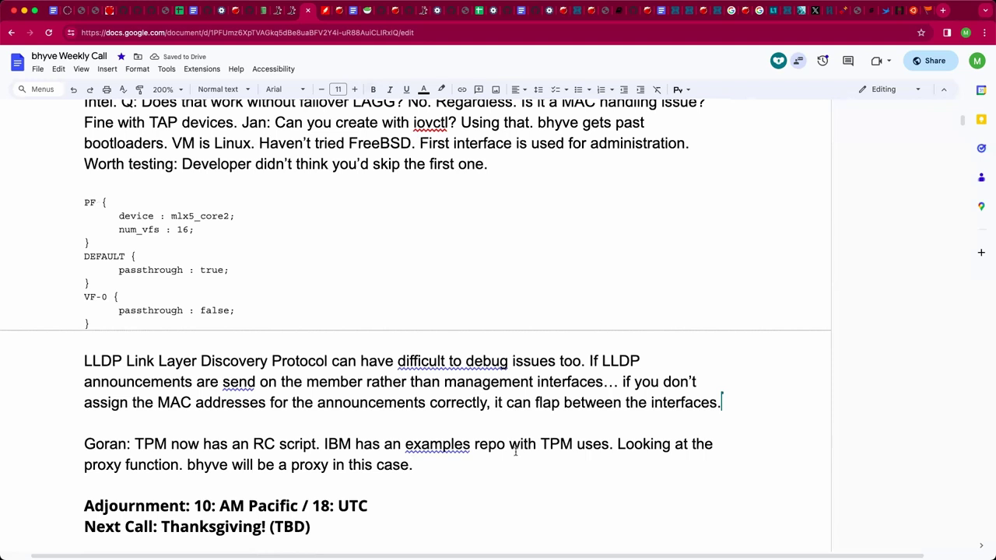
pyautogui.click(549, 459)
pyautogui.scroll(-1, 376, 333)
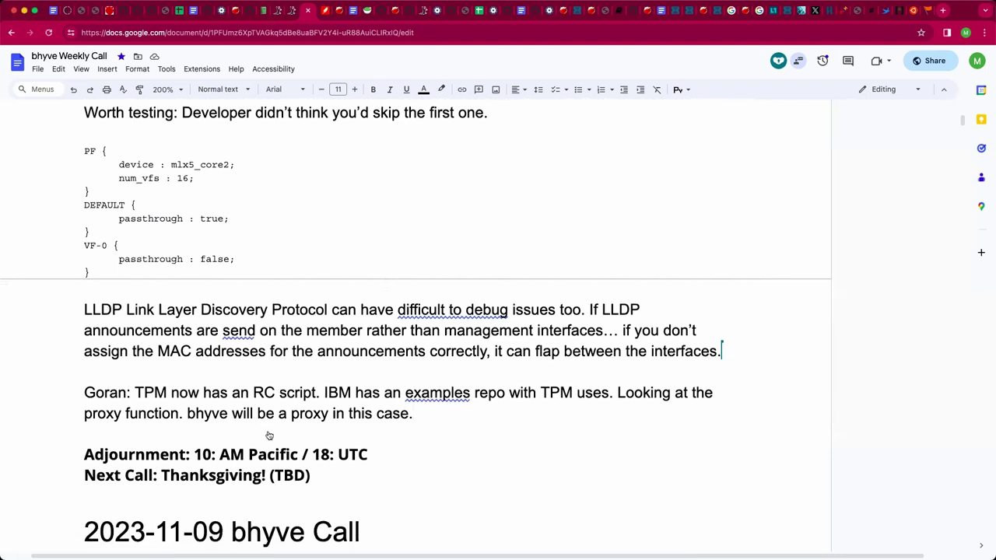
pyautogui.press('Return')
pyautogui.write('https://github.com/kgoldman/ibmtss')
pyautogui.press('Return')
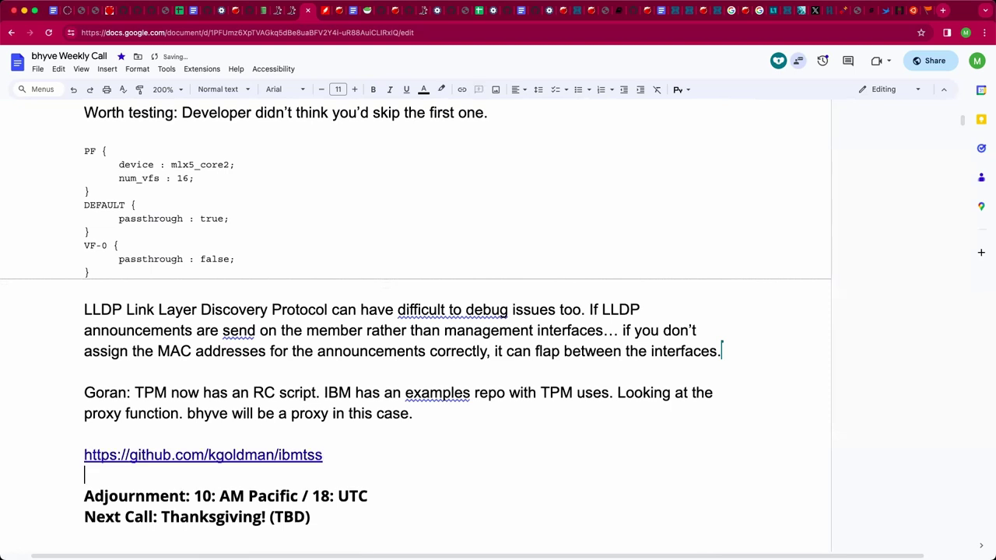
# Open the linked ibmtss repository and look over its description and file list.
pyautogui.click(246, 454)
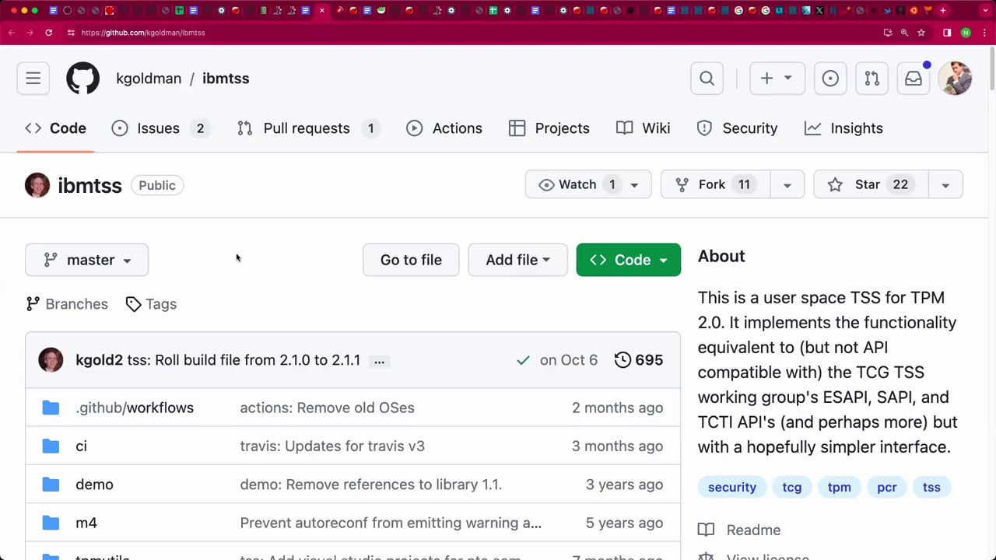
pyautogui.scroll(-3, 534, 316)
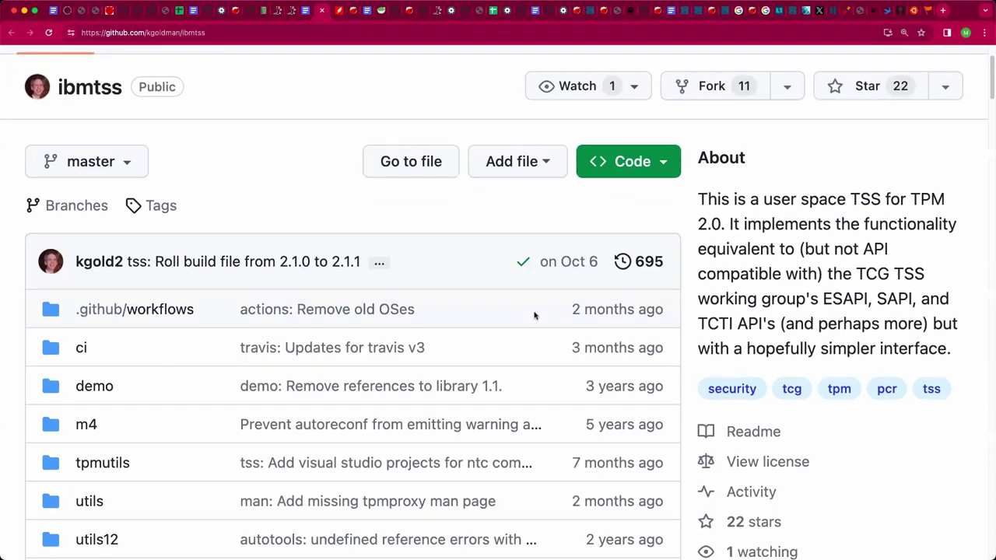
pyautogui.scroll(-1, 535, 313)
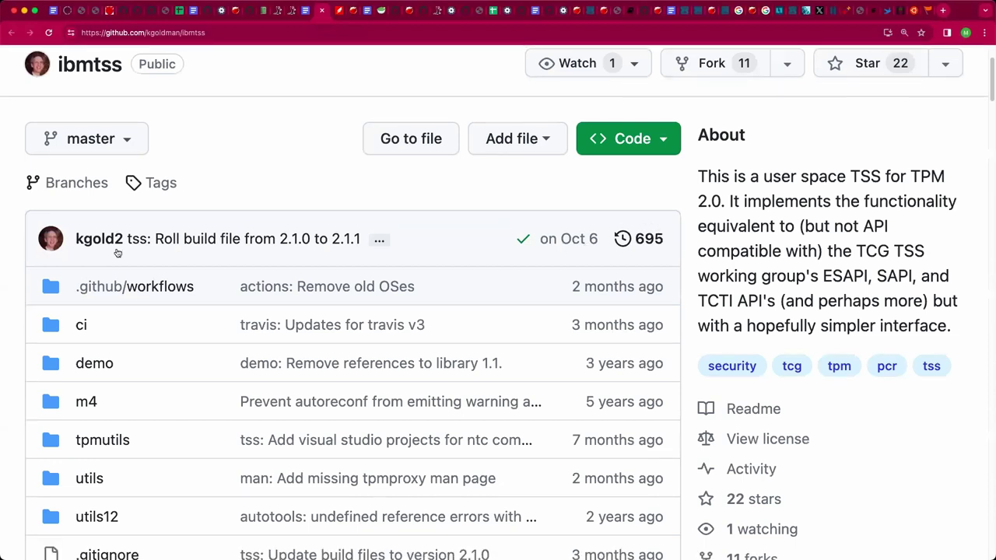
pyautogui.scroll(5, 327, 145)
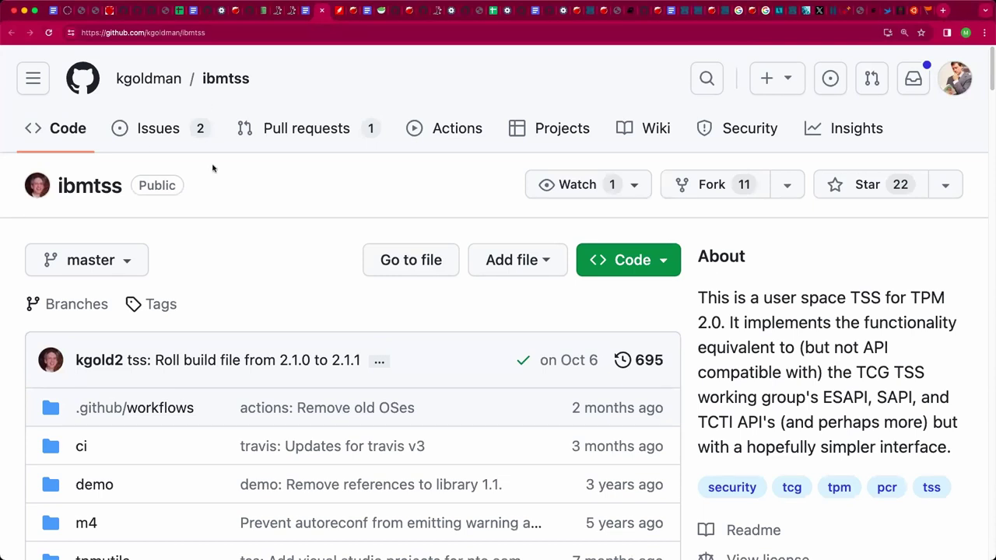
pyautogui.click(214, 32)
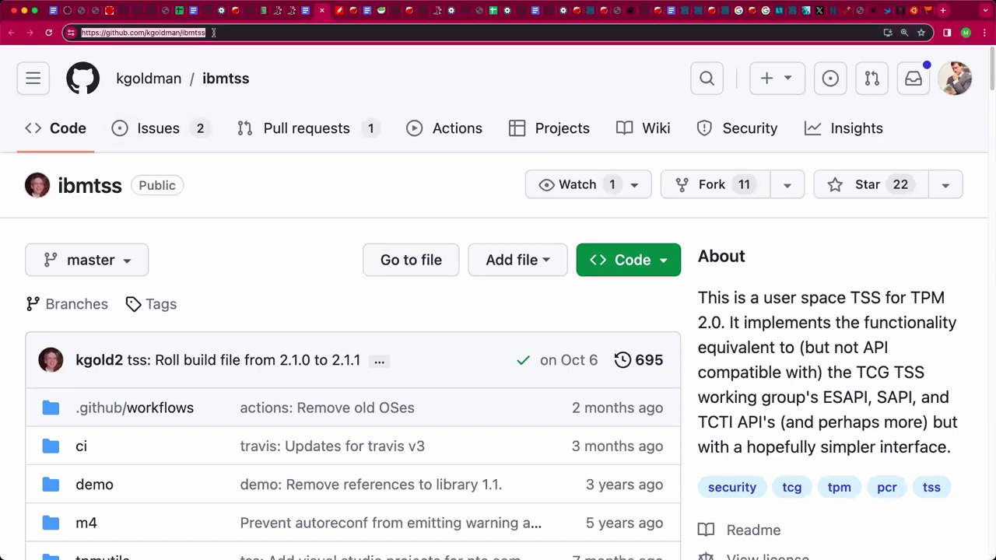
pyautogui.write('https://github.com/mekanix/tpmplay')
pyautogui.press('Return')
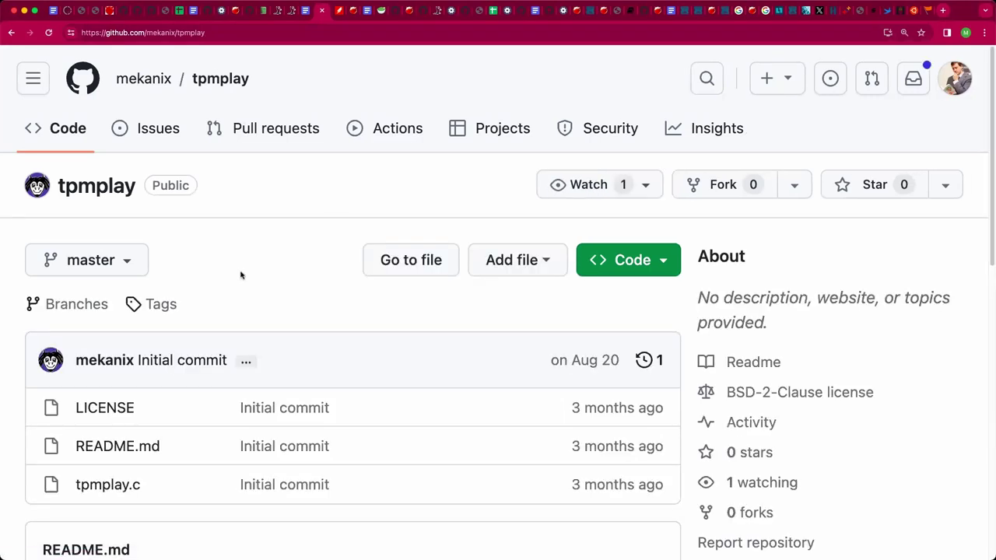
pyautogui.scroll(-5, 251, 260)
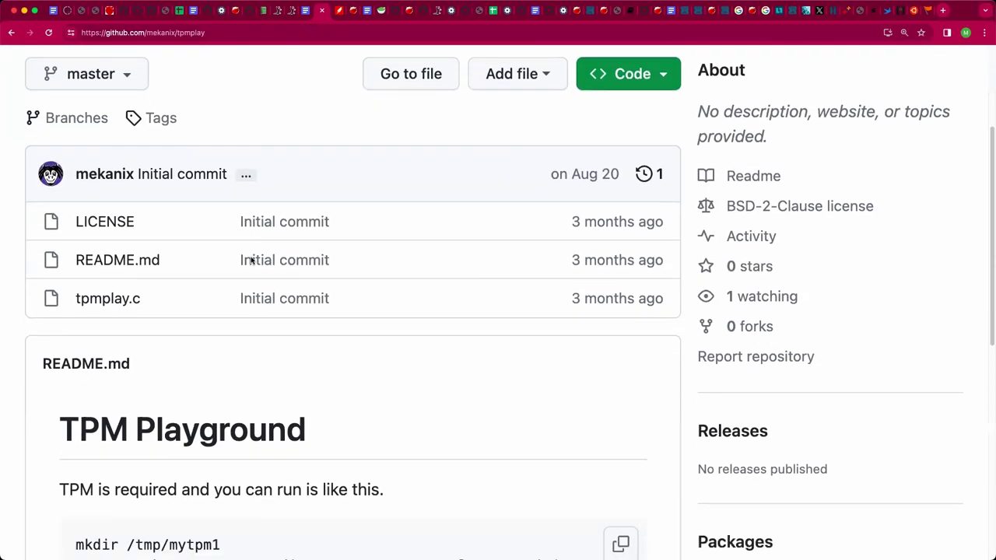
pyautogui.scroll(-6, 251, 260)
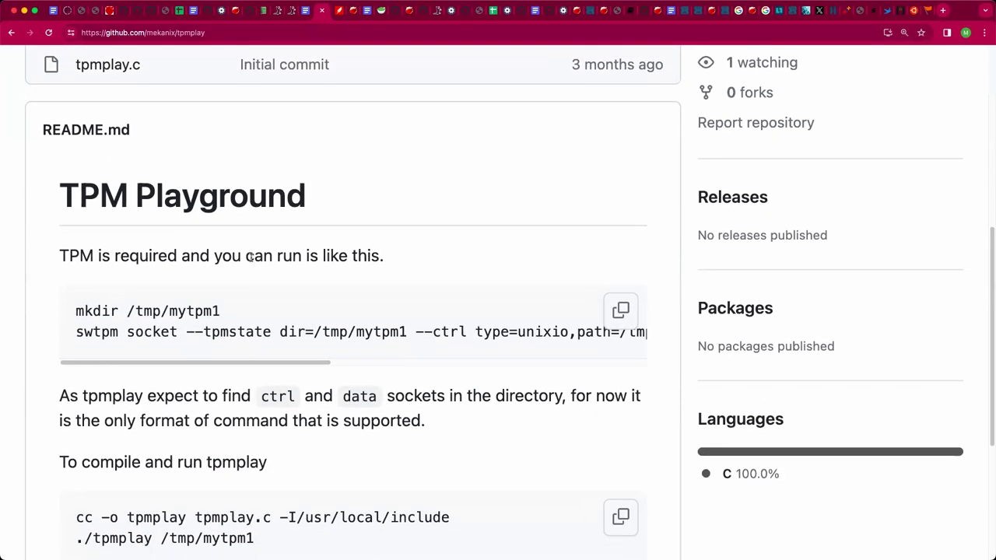
pyautogui.scroll(-2, 440, 184)
pyautogui.scroll(-2, 425, 133)
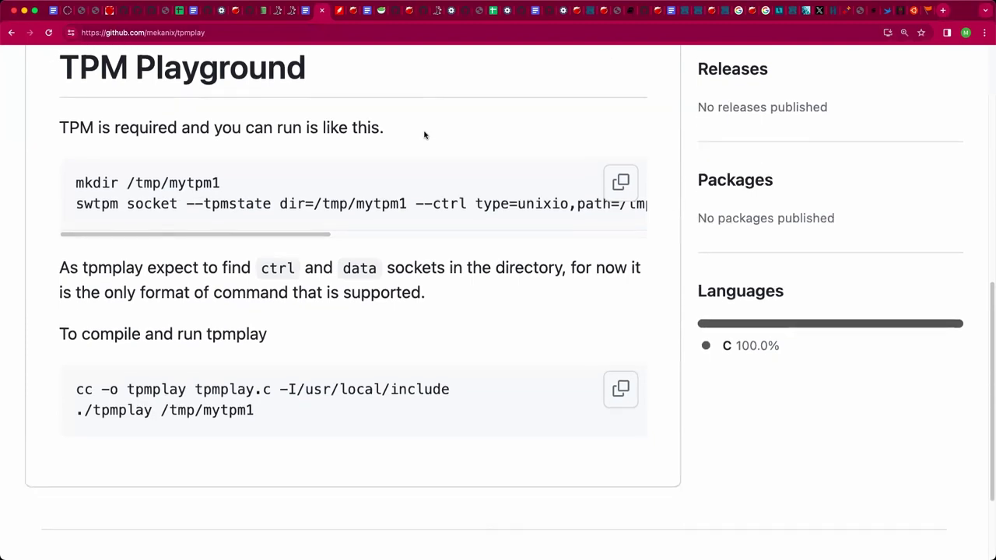
pyautogui.scroll(-3, 424, 135)
pyautogui.scroll(3, 424, 135)
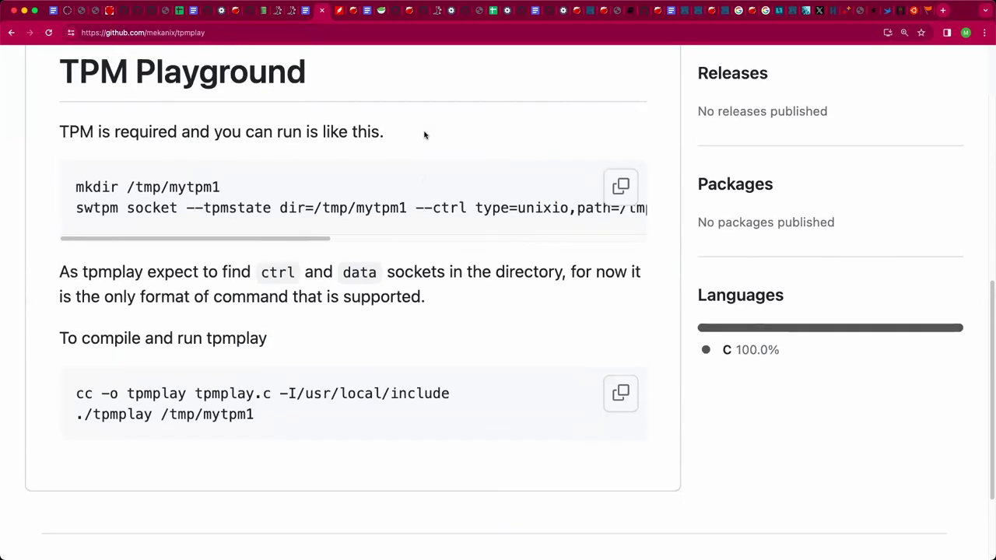
pyautogui.scroll(2, 424, 135)
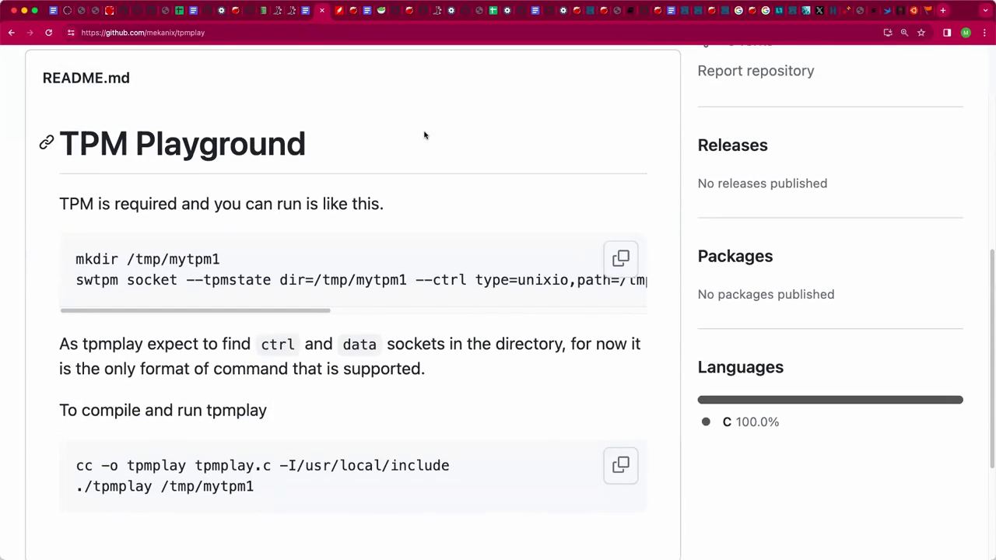
pyautogui.hotkey('ctrl', 'shift', 'Tab')
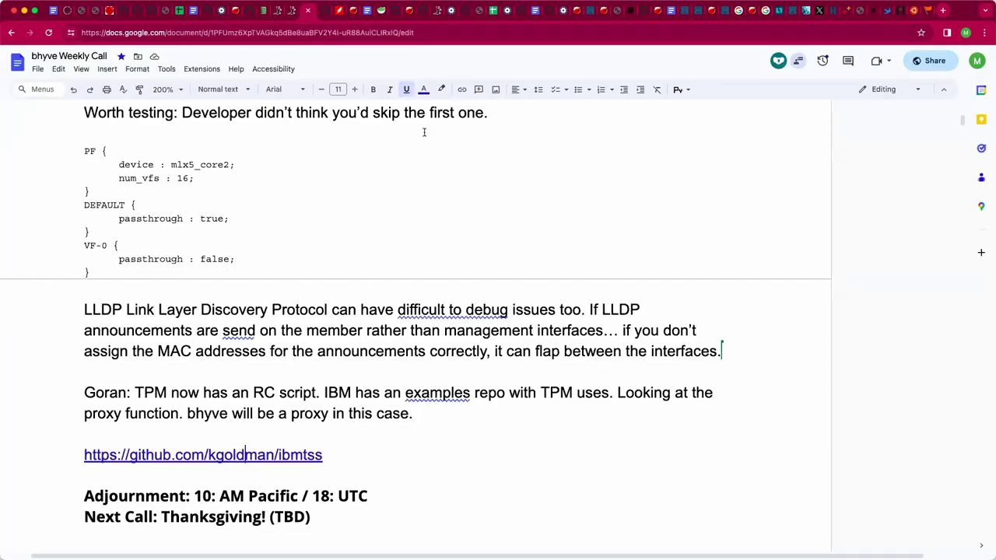
pyautogui.hscroll(-2, 384, 446)
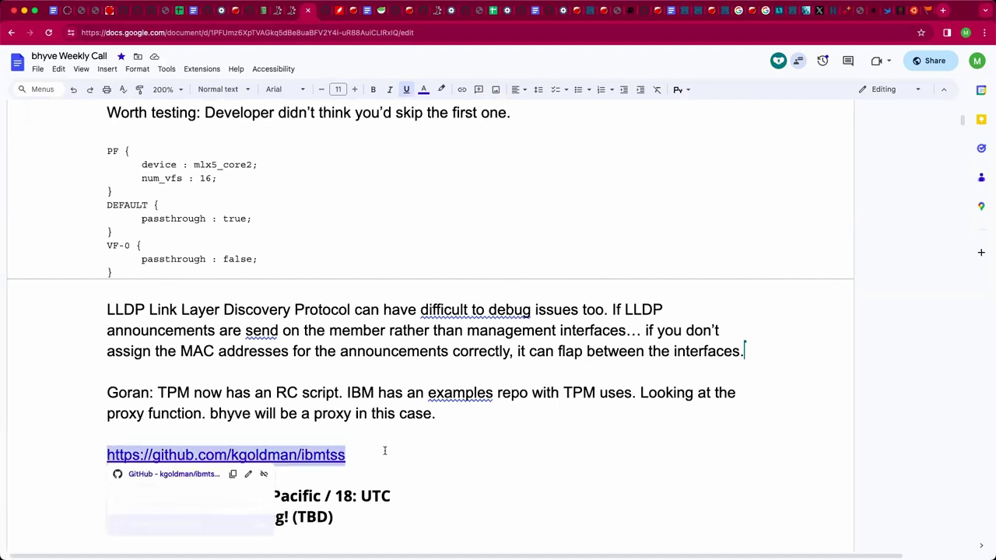
pyautogui.hotkey('ctrl', 'z')
pyautogui.write('https://github.com/mekanix/tpmplay')
pyautogui.press('Return')
# Return to the tpmplay README and view the full length of the swtpm socket command.
pyautogui.hotkey('ctrl', 'Tab')
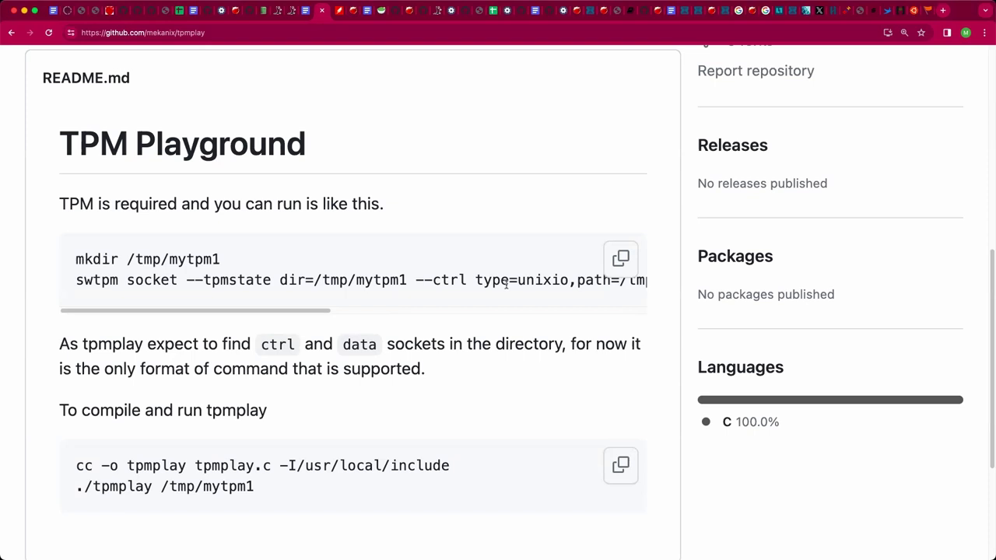
pyautogui.hscroll(3, 506, 281)
pyautogui.hscroll(-3, 517, 281)
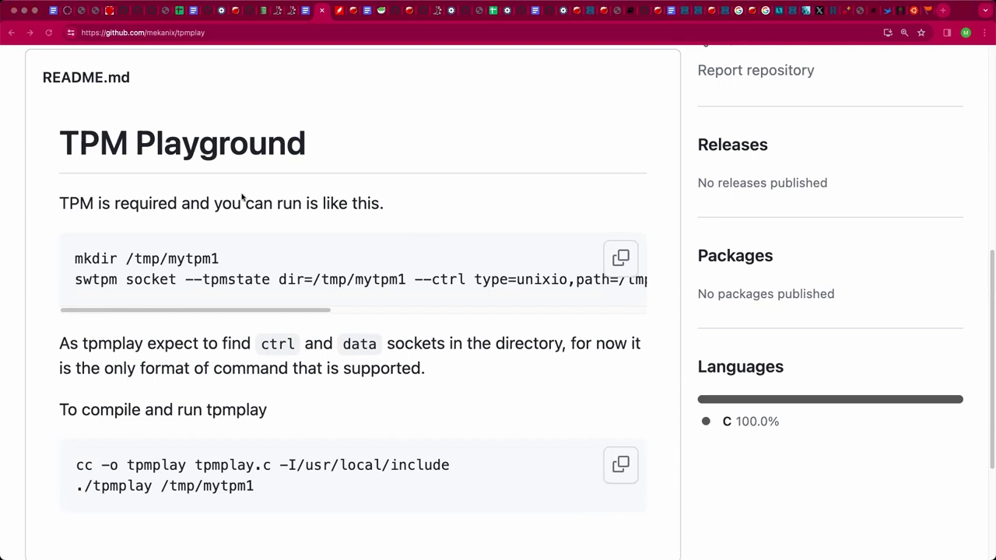
pyautogui.click(239, 271)
pyautogui.press('super+l')
pyautogui.write('https://github.com/kgoldman/ibmtss/blob/master/utils/pcrread.c')
pyautogui.press('Return')
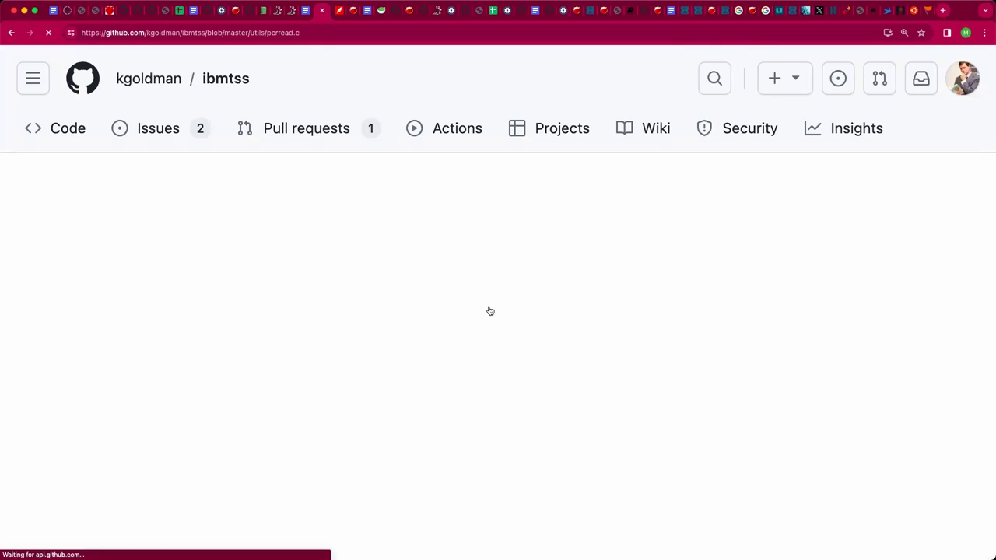
pyautogui.scroll(-5, 490, 310)
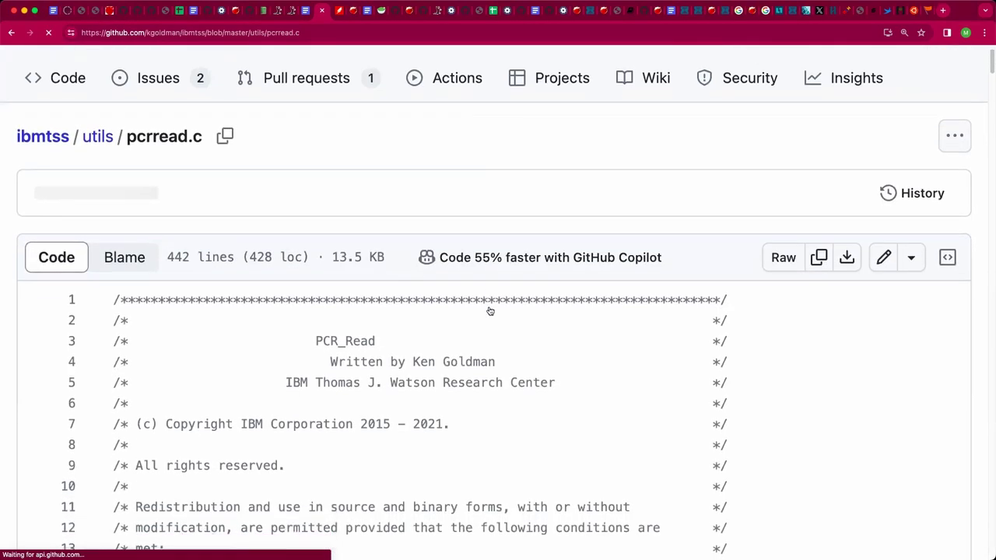
pyautogui.scroll(-1, 490, 312)
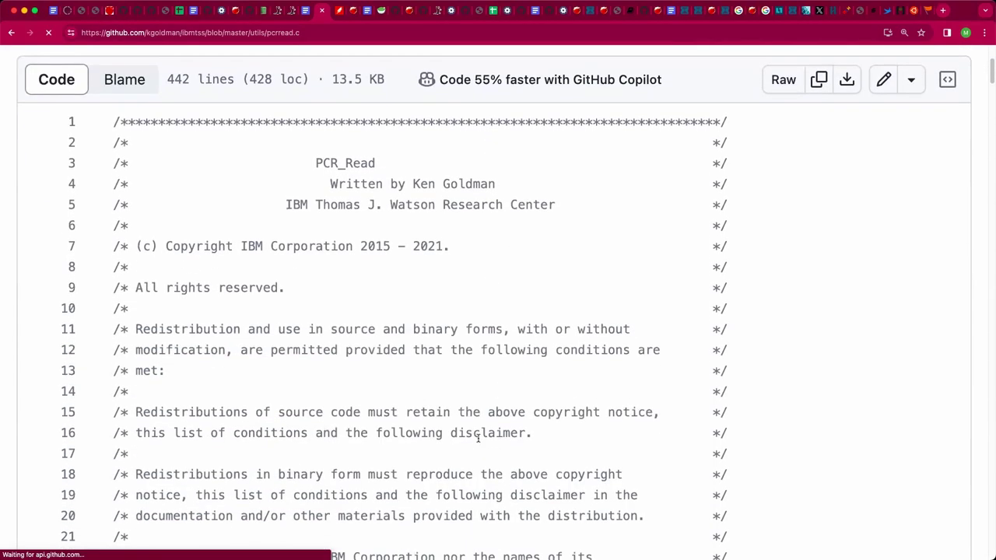
pyautogui.scroll(-10, 456, 167)
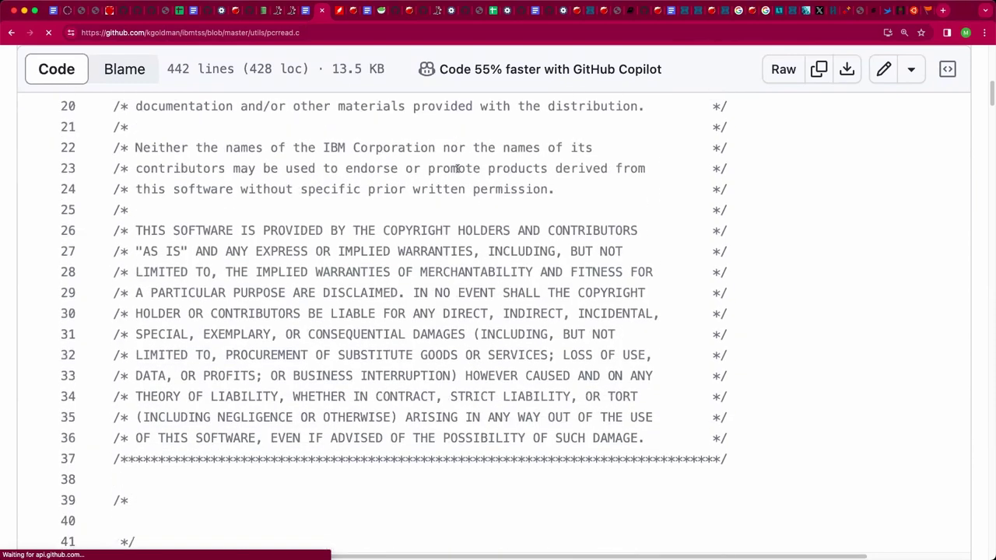
pyautogui.scroll(-8, 458, 168)
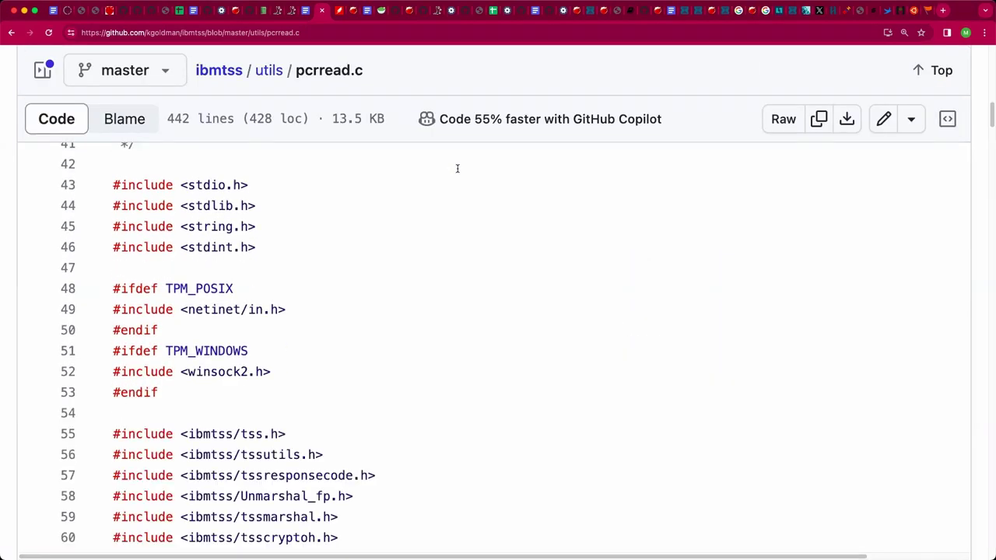
pyautogui.hotkey('ctrl', 'shift', 'Tab')
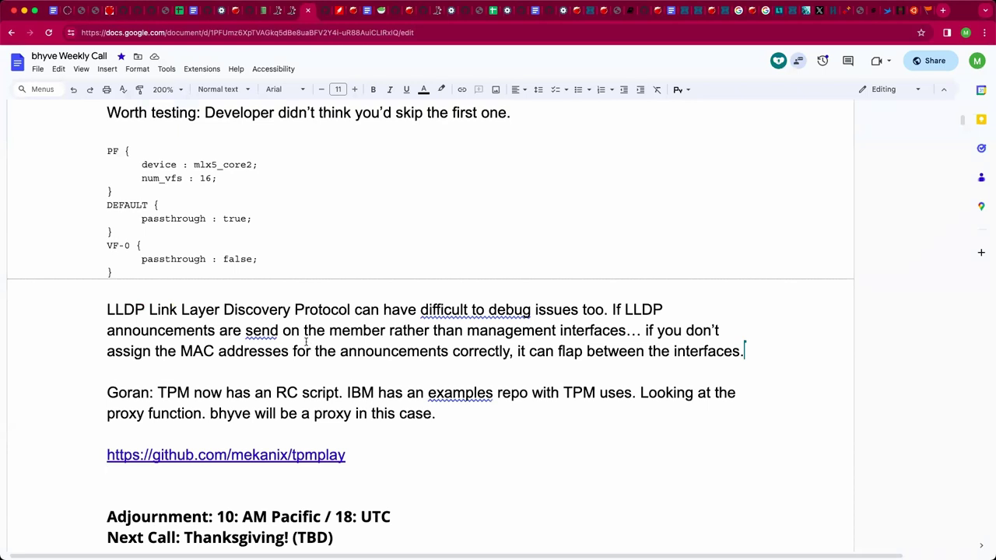
pyautogui.write('https://github.com/kgoldman/ibmtss/blob/master/utils/pcrread.c')
pyautogui.press('Return')
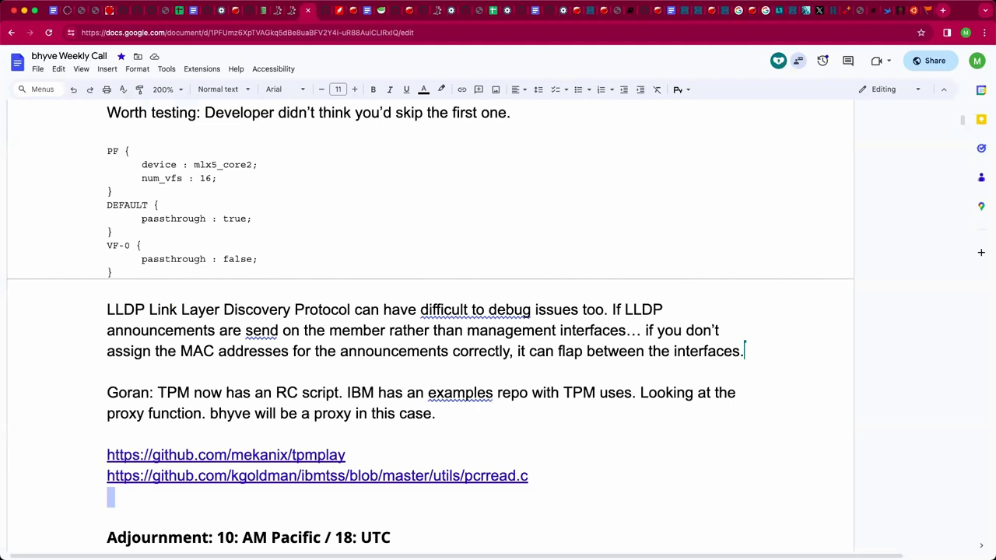
pyautogui.click(107, 476)
pyautogui.write('Command:')
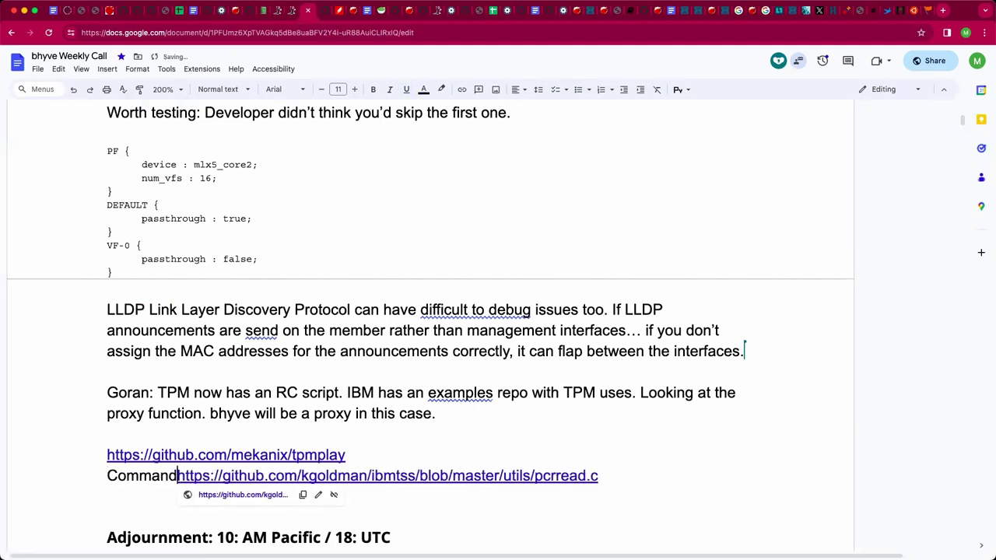
pyautogui.click(107, 496)
pyautogui.write('Proxy:')
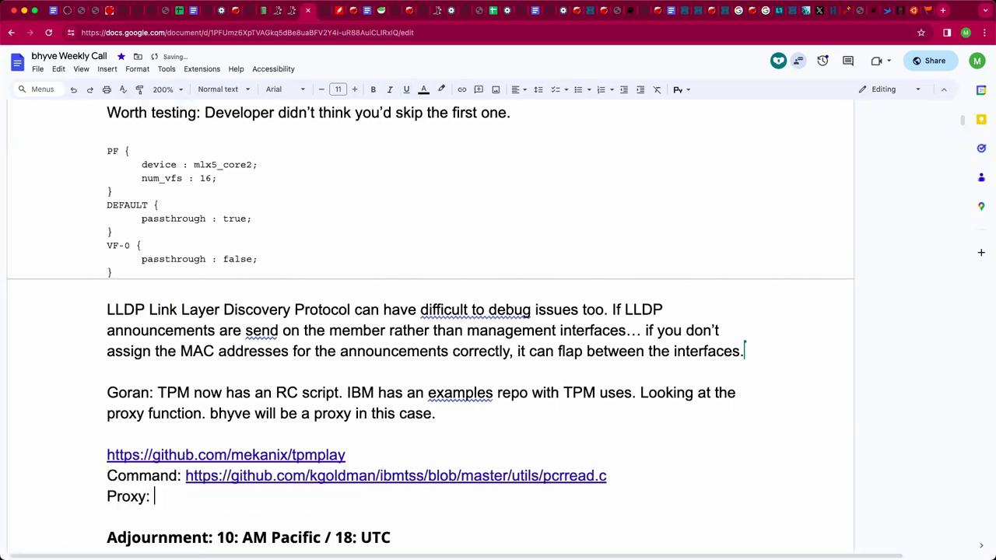
pyautogui.write('https://github.com/kgoldman/ibmtss/blob/master/utils/tpmproxy.c')
pyautogui.press('Return')
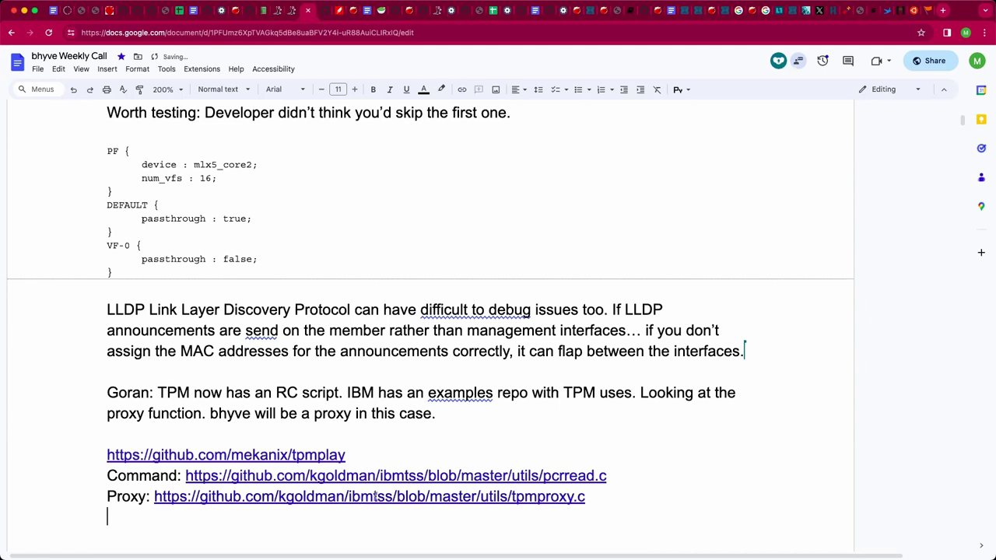
# Open the linked tpmproxy.c file and examine its header comments and includes.
pyautogui.click(376, 496)
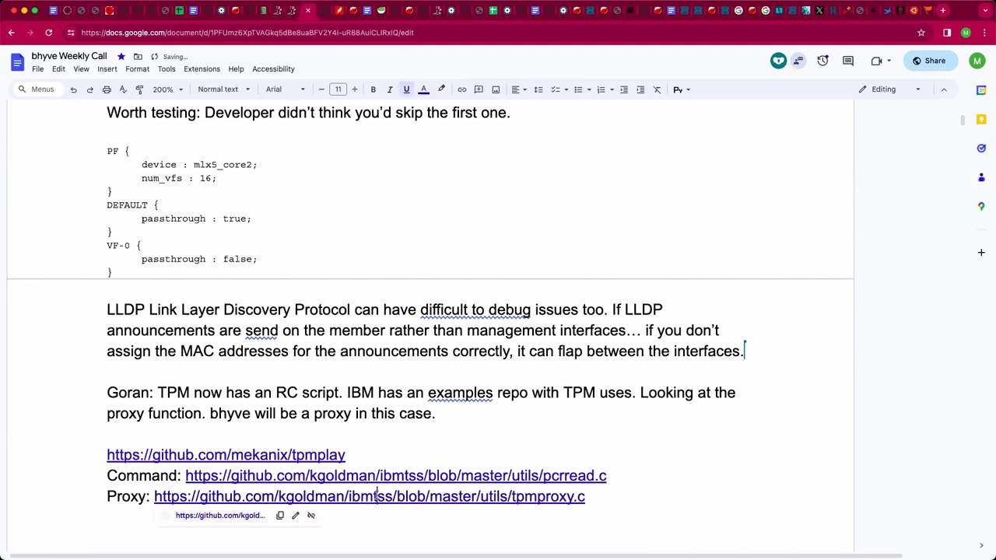
pyautogui.click(206, 516)
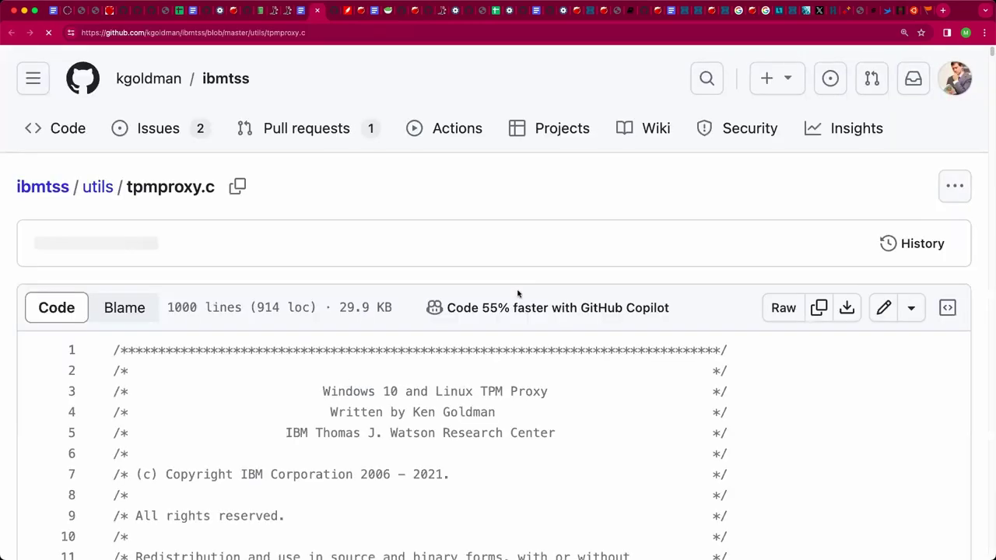
pyautogui.scroll(-5, 518, 296)
pyautogui.scroll(-10, 517, 298)
pyautogui.scroll(-9, 518, 298)
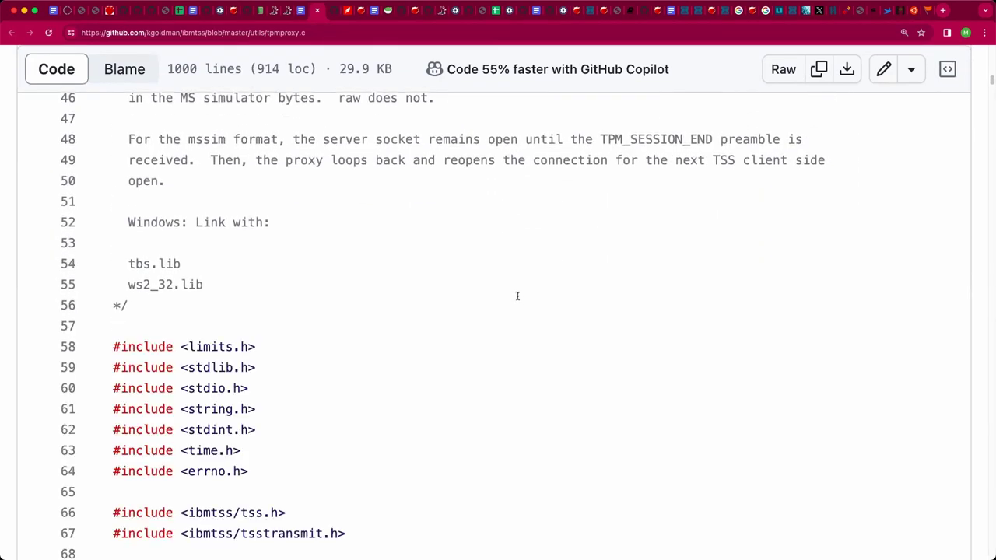
# Examine tpmproxy.c from its platform includes and socket function declarations through the end of the main function.
pyautogui.scroll(-6, 518, 298)
pyautogui.scroll(-3, 517, 297)
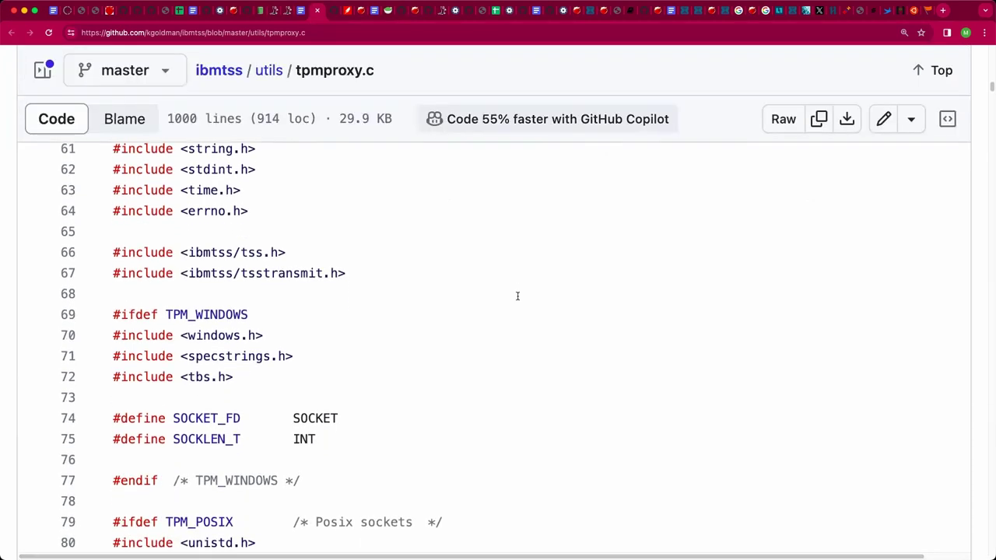
pyautogui.scroll(-8, 514, 310)
pyautogui.scroll(-10, 514, 310)
pyautogui.scroll(-12, 514, 309)
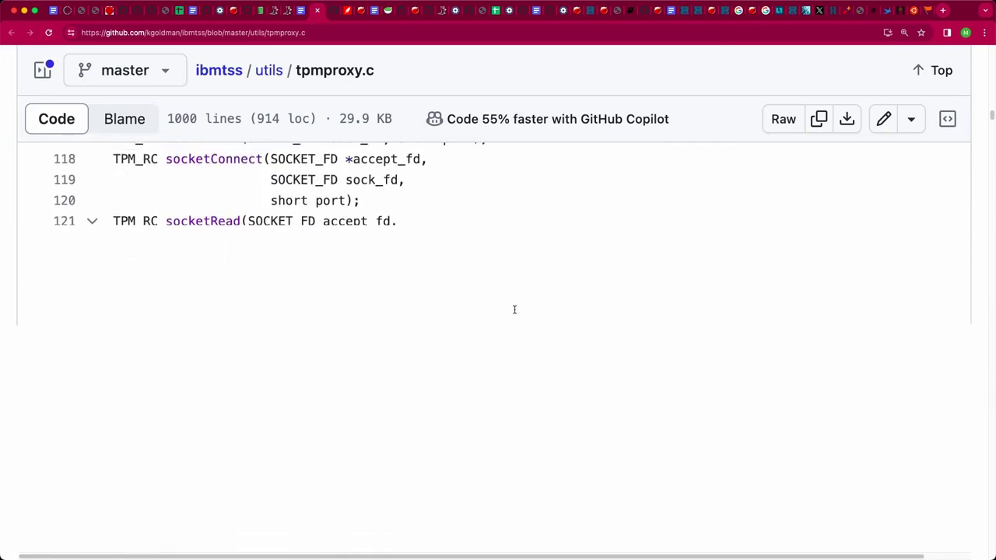
pyautogui.scroll(-8, 514, 310)
pyautogui.scroll(-1, 514, 310)
pyautogui.scroll(-6, 514, 310)
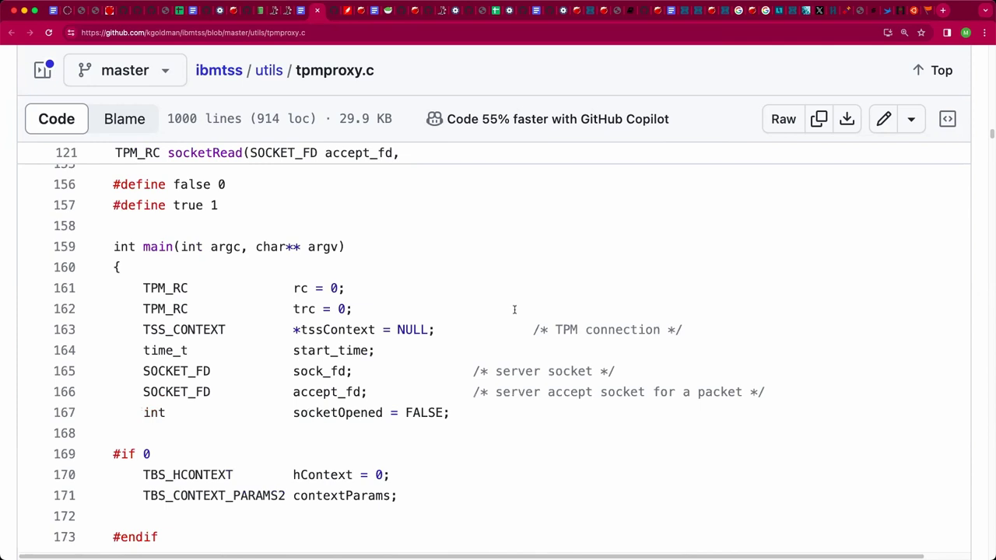
pyautogui.scroll(-5, 514, 310)
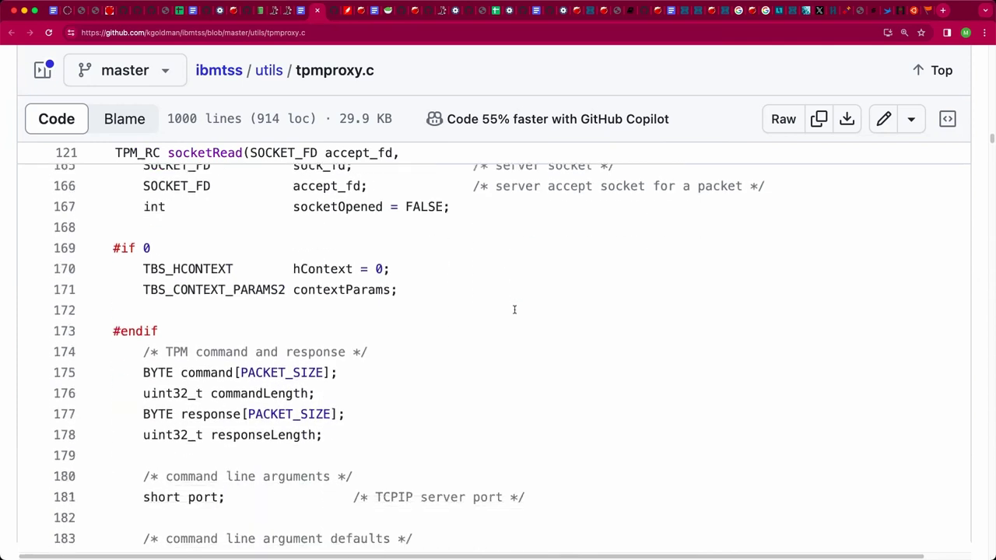
pyautogui.scroll(-2, 514, 310)
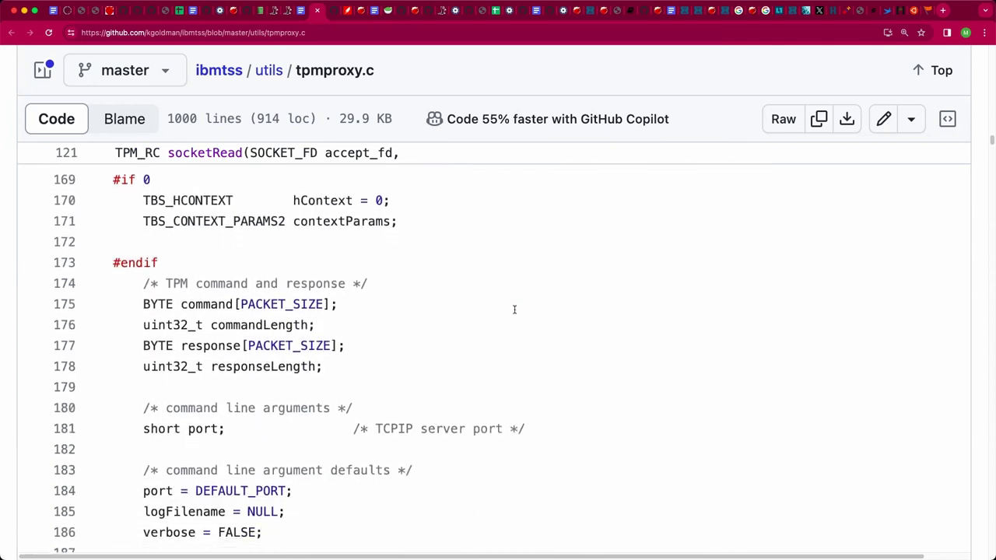
pyautogui.scroll(-4, 515, 310)
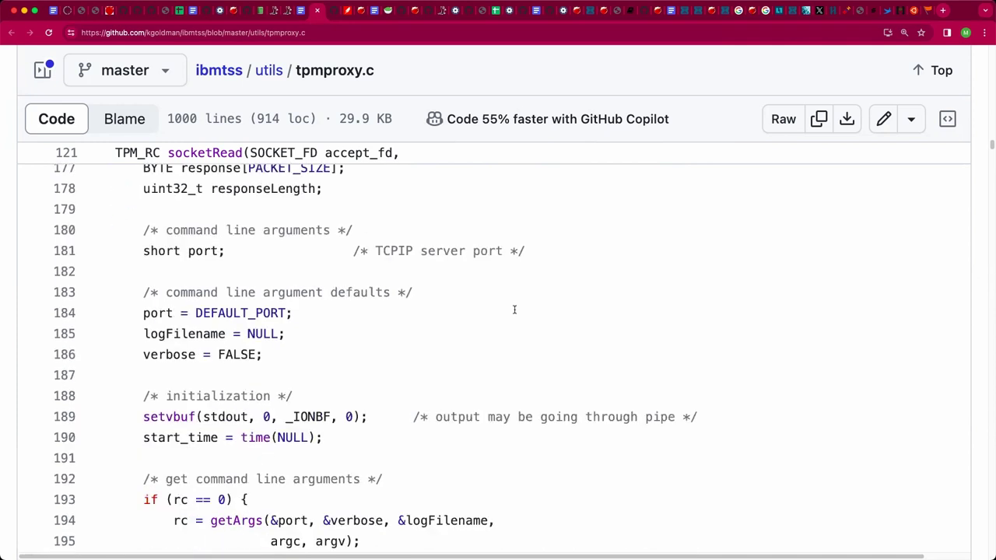
pyautogui.scroll(-10, 514, 310)
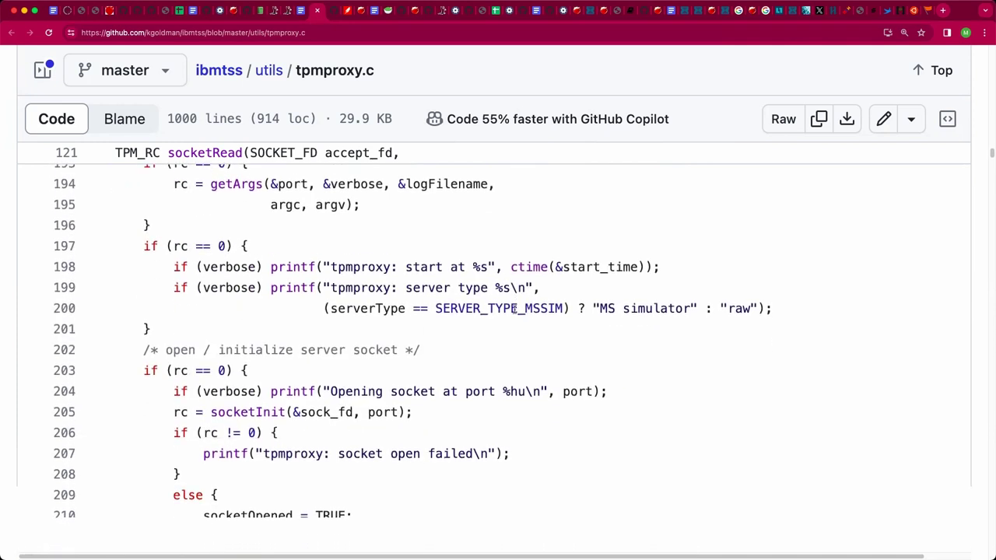
pyautogui.scroll(-8, 514, 310)
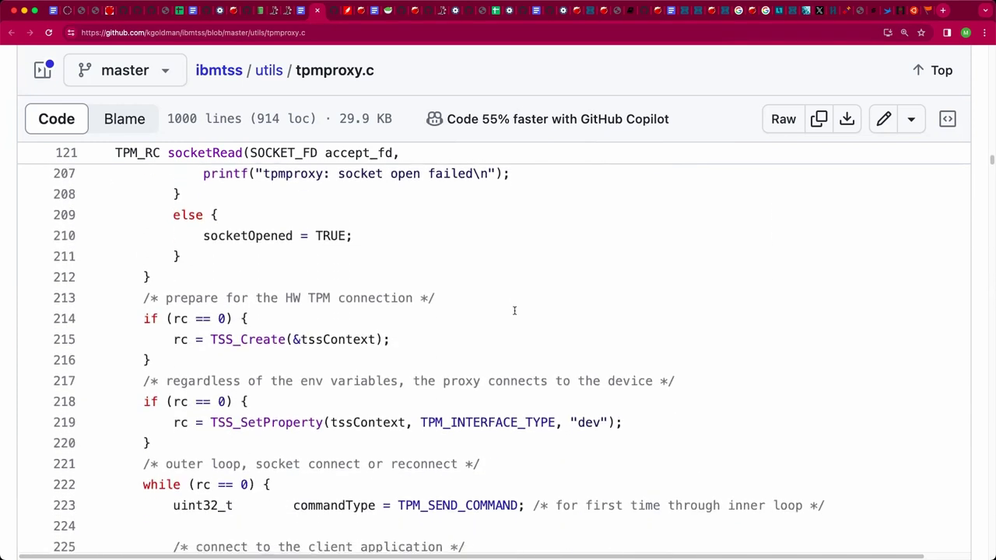
pyautogui.scroll(-3, 511, 322)
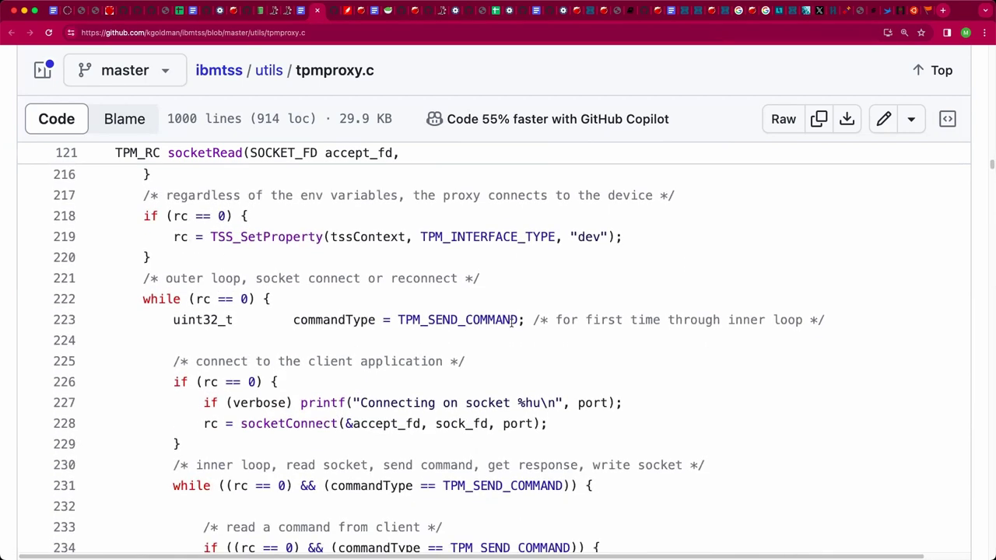
pyautogui.scroll(-12, 512, 322)
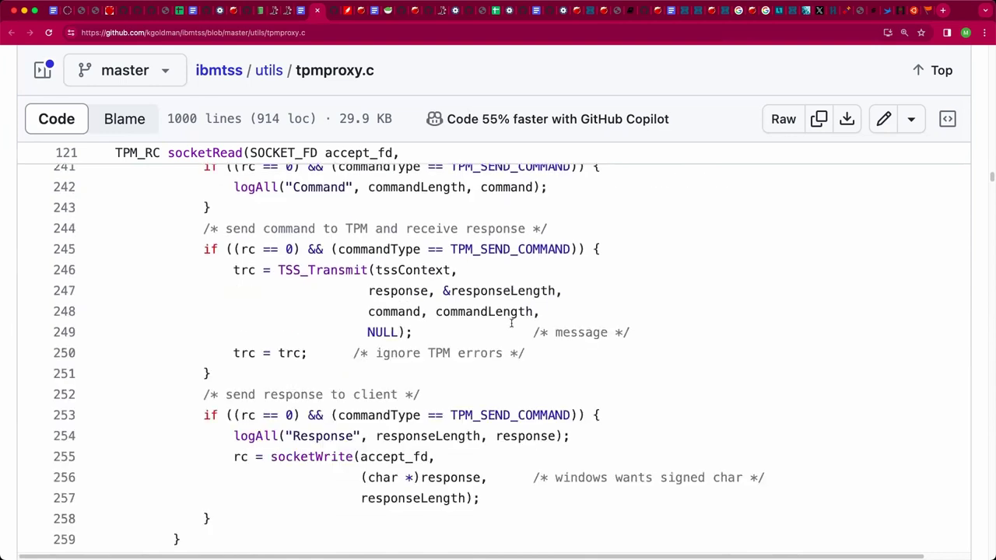
pyautogui.scroll(-8, 512, 322)
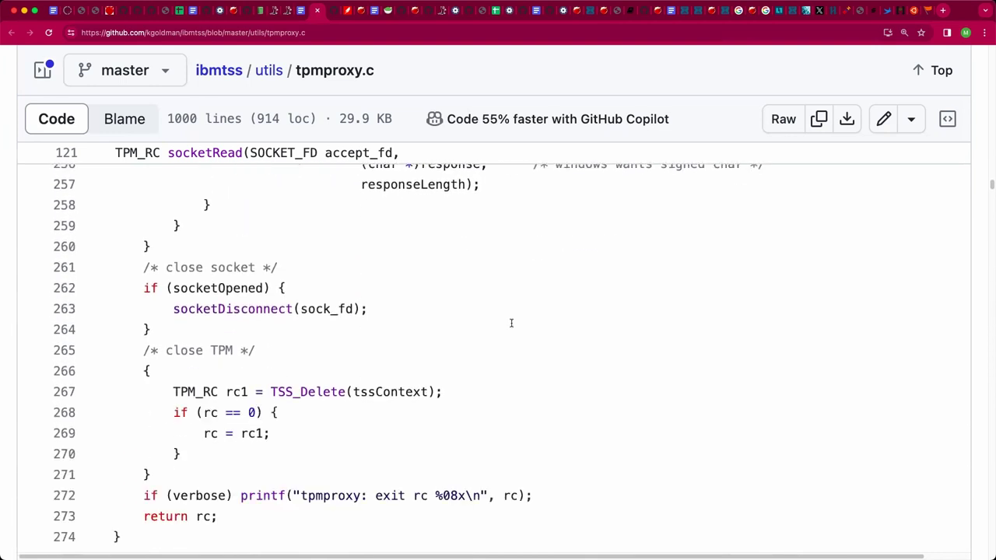
# Examine the socket initialization code in tpmproxy.c, including socket creation, the SO_REUSEADDR option and the port binding.
pyautogui.scroll(-5, 511, 323)
pyautogui.scroll(-5, 511, 325)
pyautogui.scroll(-4, 511, 325)
pyautogui.scroll(-5, 511, 325)
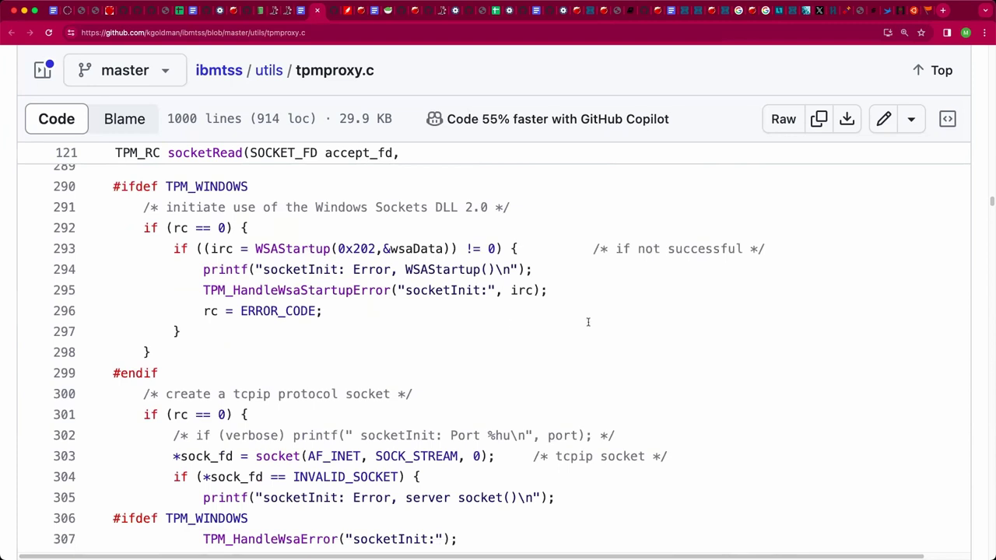
pyautogui.scroll(-6, 633, 326)
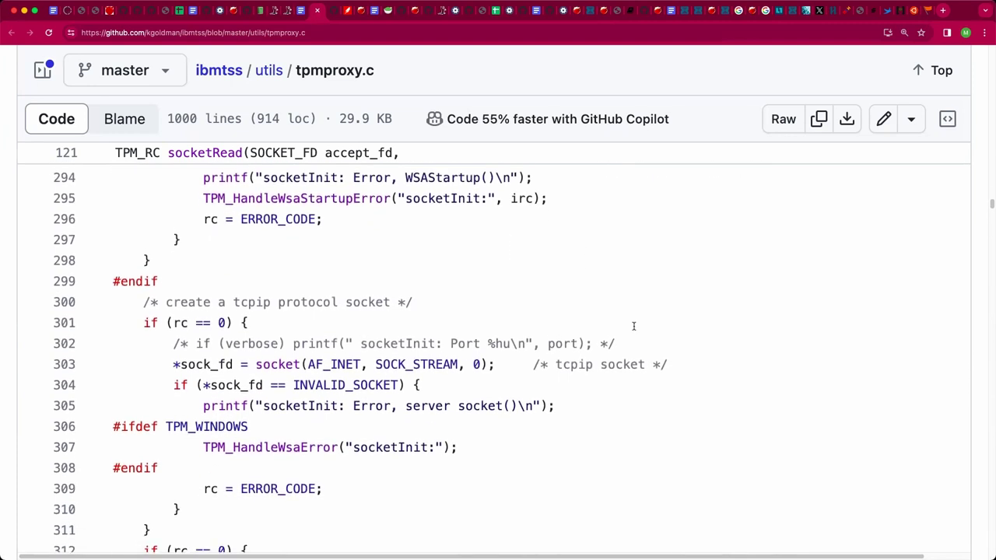
pyautogui.scroll(-6, 633, 326)
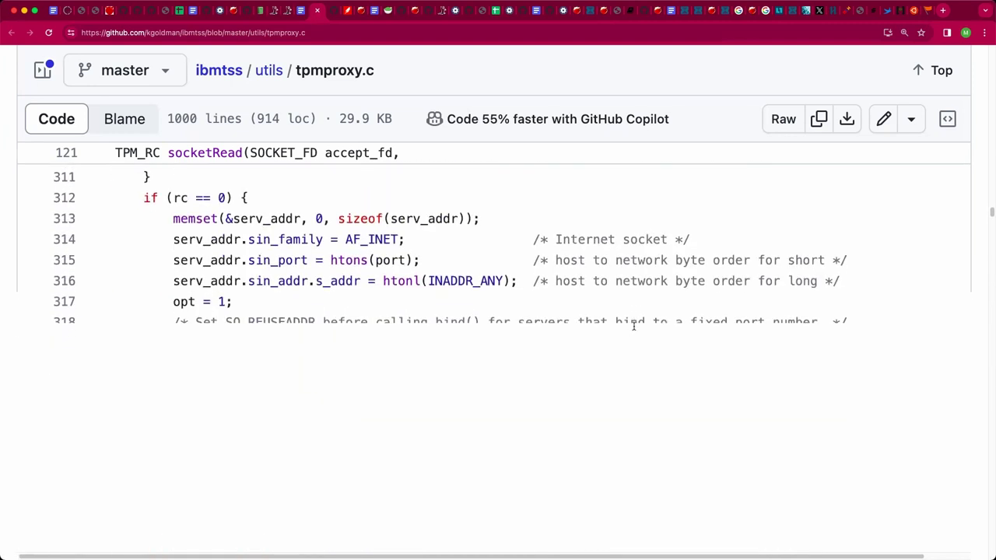
pyautogui.scroll(-2, 633, 326)
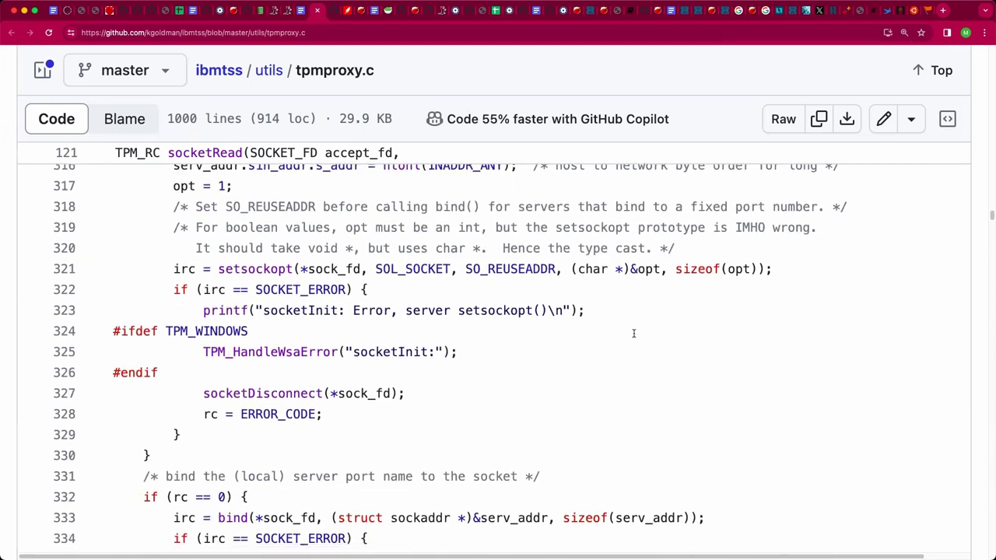
pyautogui.scroll(-3, 633, 333)
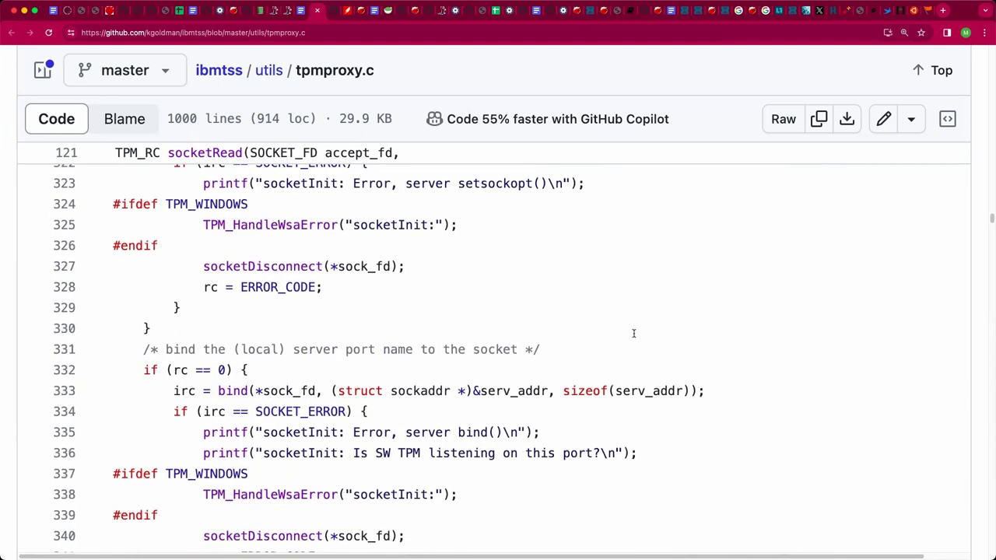
# Return to the bhyve Weekly Call notes and remove the extra blank line between the Proxy link and the Adjournment line.
pyautogui.hotkey('ctrl', 'shift', 'Tab')
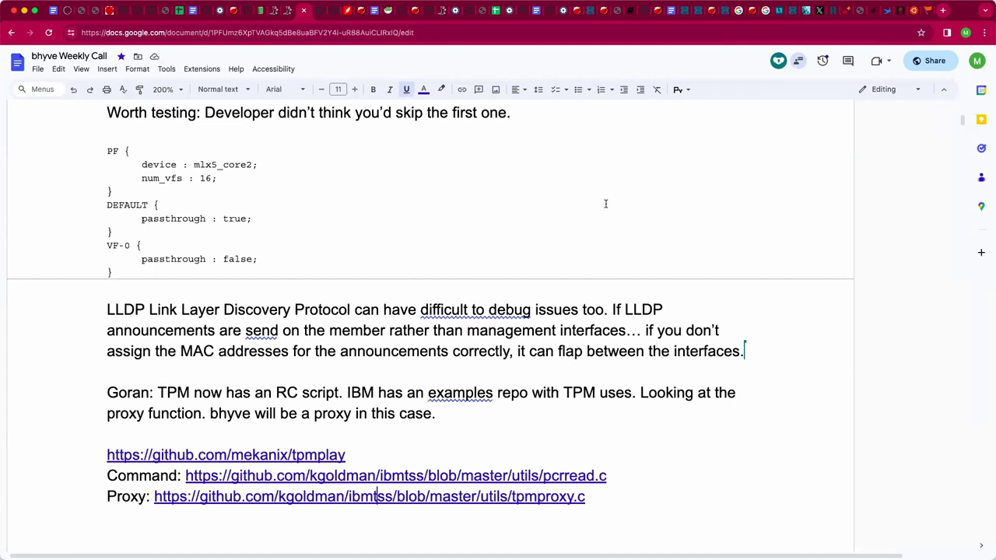
pyautogui.scroll(-1, 586, 314)
pyautogui.hscroll(-1, 586, 313)
pyautogui.click(283, 491)
pyautogui.press('BackSpace')
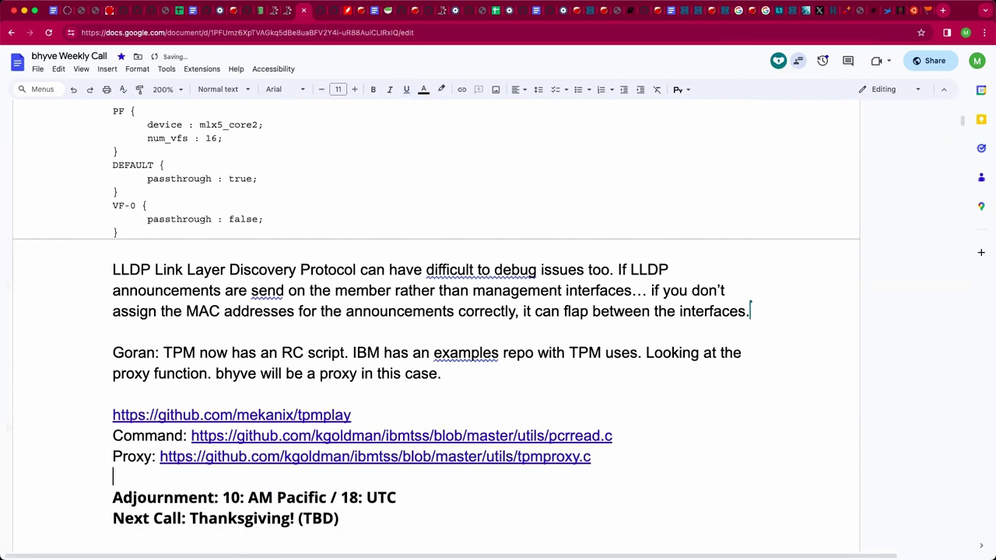
# Complete the adjournment times as 10:59 AM Pacific / 18:59 UTC, and place the cursor at the end of the TPM paragraph.
pyautogui.click(241, 498)
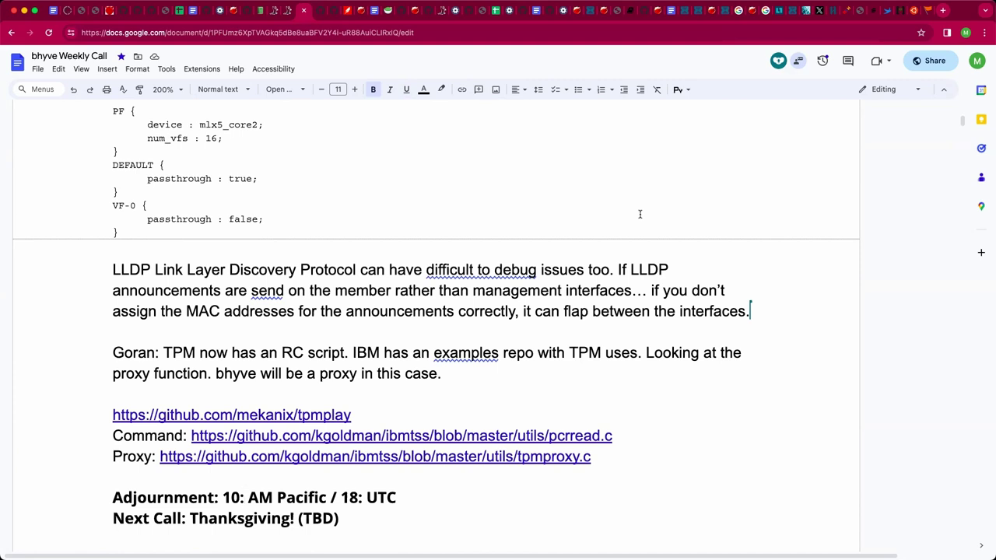
pyautogui.write('59')
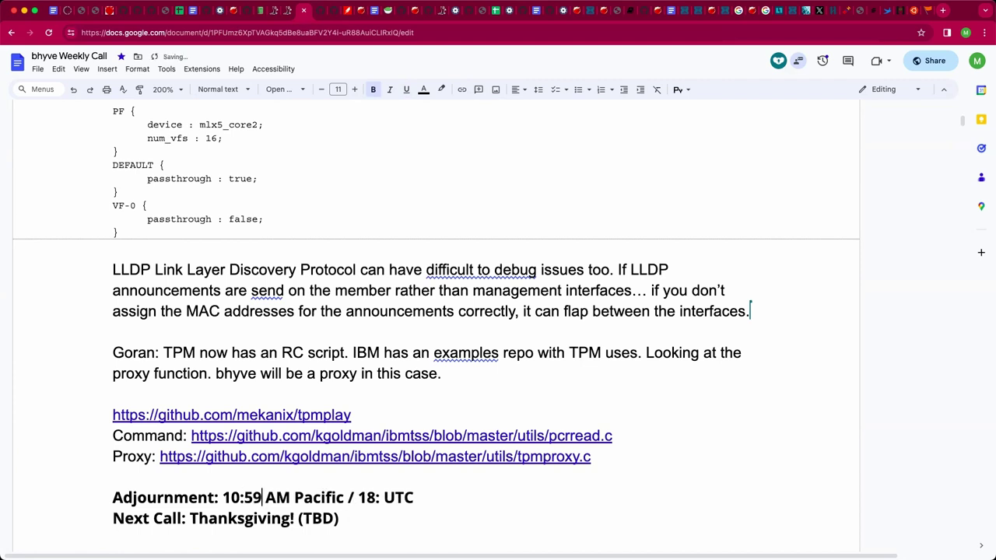
pyautogui.press('Right')
pyautogui.press('Right')
pyautogui.press('Right')
pyautogui.press('Right')
pyautogui.press('Right')
pyautogui.press('Right')
pyautogui.press('Right')
pyautogui.press('Right')
pyautogui.press('Right')
pyautogui.press('Right')
pyautogui.press('Right')
pyautogui.press('Right')
pyautogui.press('Right')
pyautogui.press('Right')
pyautogui.press('Right')
pyautogui.press('Right')
pyautogui.press('Right')
pyautogui.write('59')
pyautogui.press('Down')
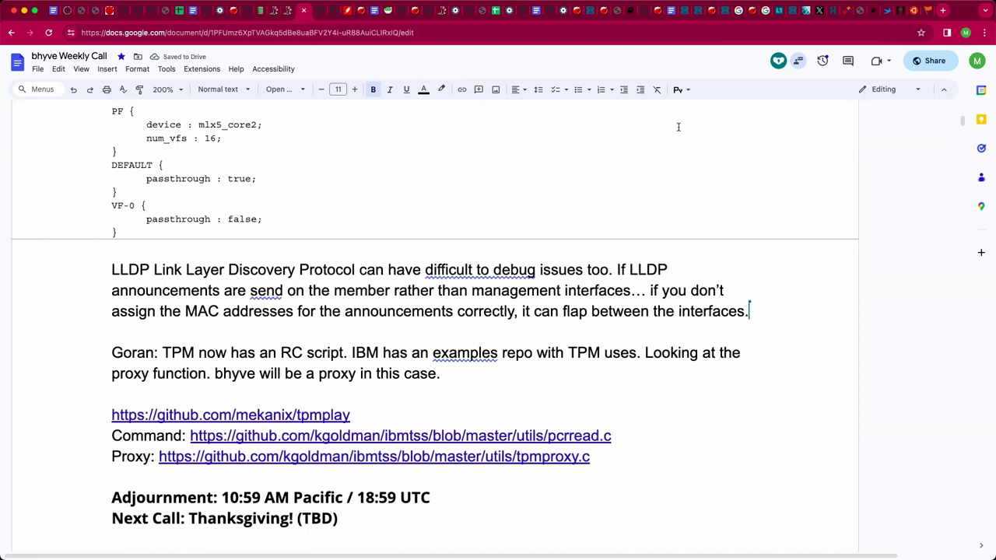
pyautogui.click(489, 375)
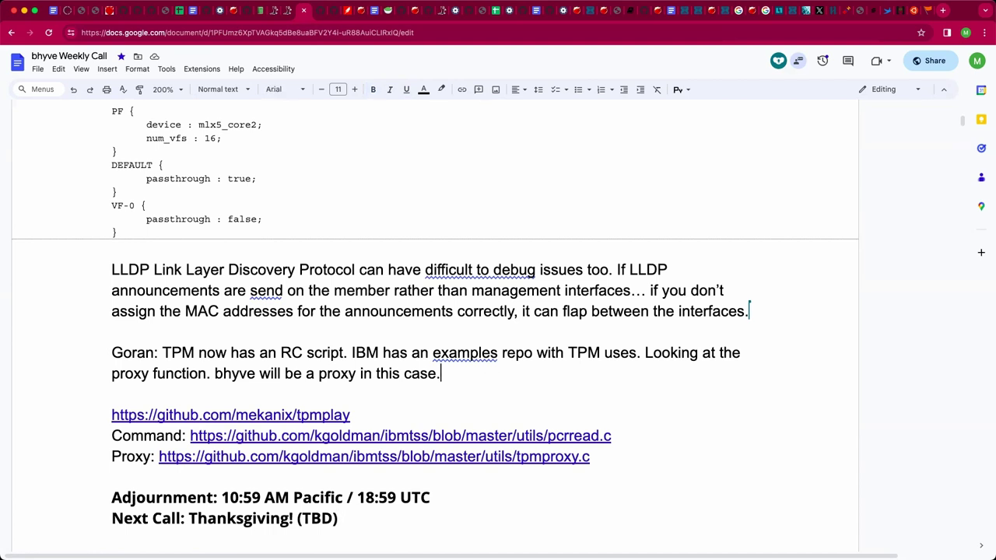